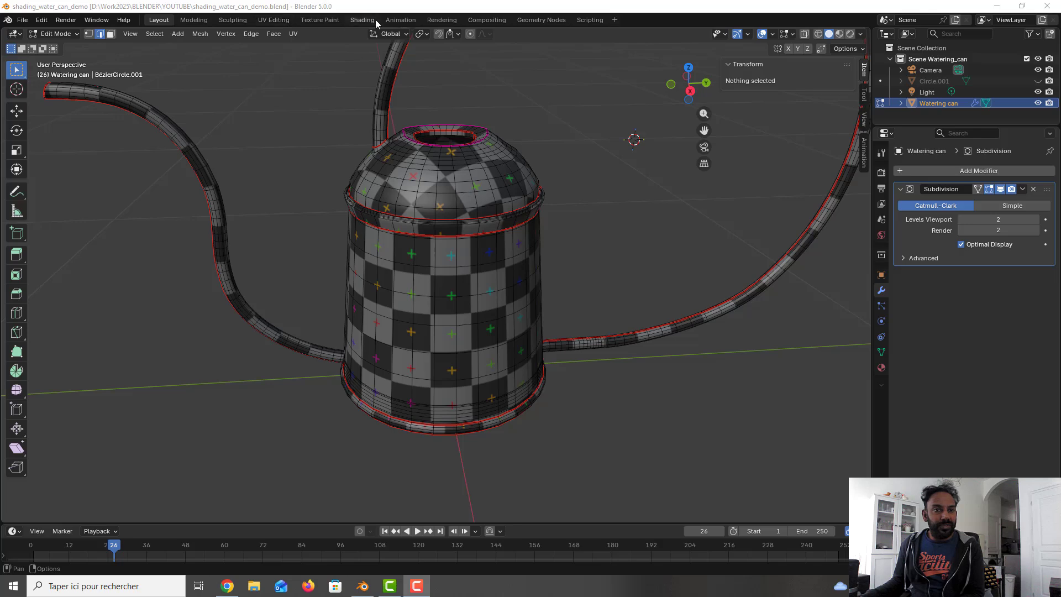
- Switch to the Shading workspace and put the watering can in Object Mode, framed closely in the viewport
left_click(363, 19)
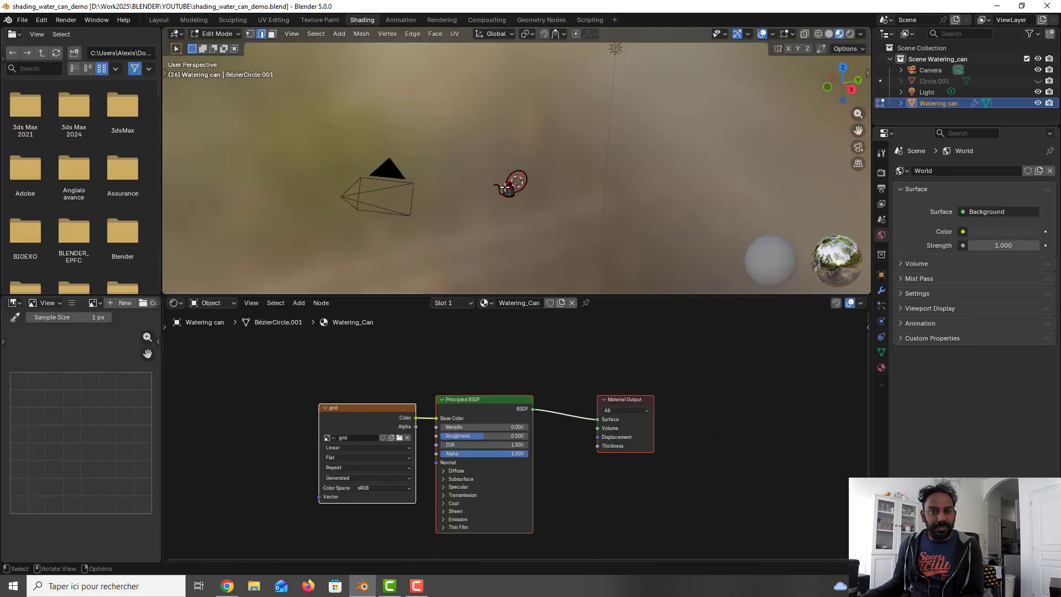
scroll(504, 184, "up", 8)
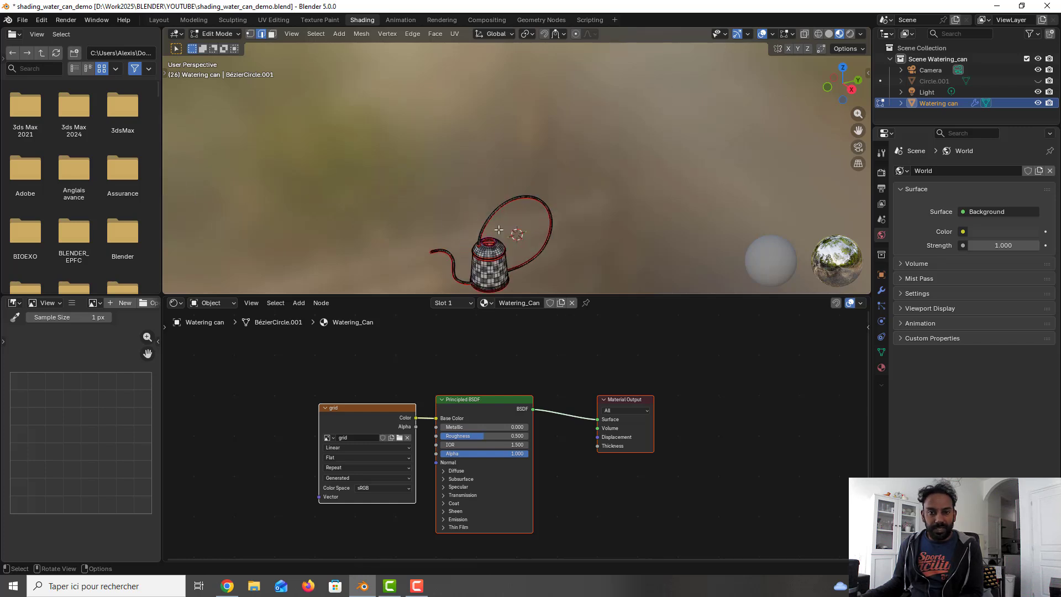
key("Tab")
middle_click_drag(497, 231, 477, 227)
scroll(476, 228, "up", 2)
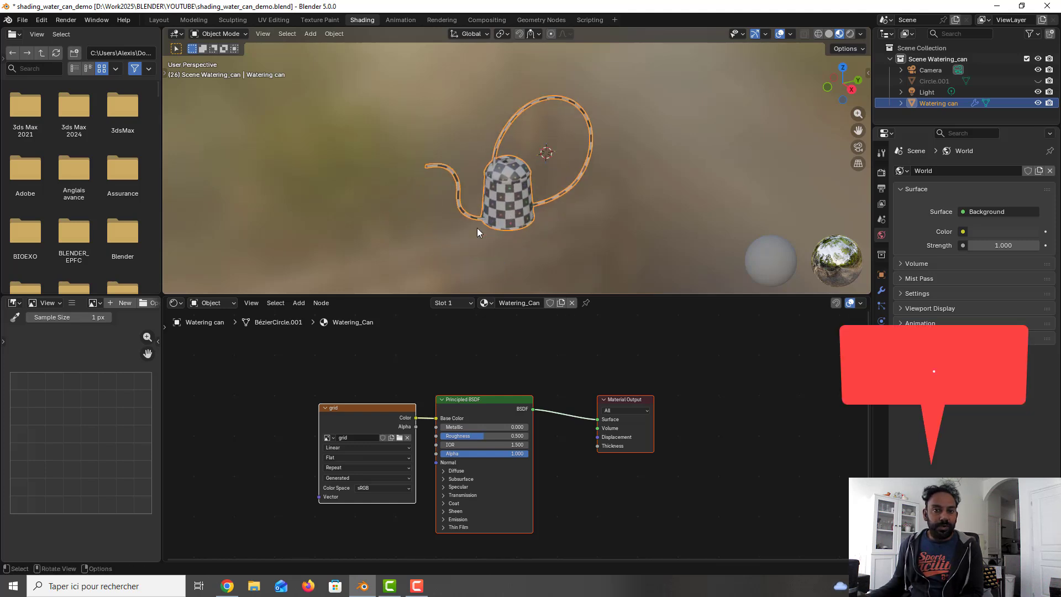
scroll(476, 228, "up", 5)
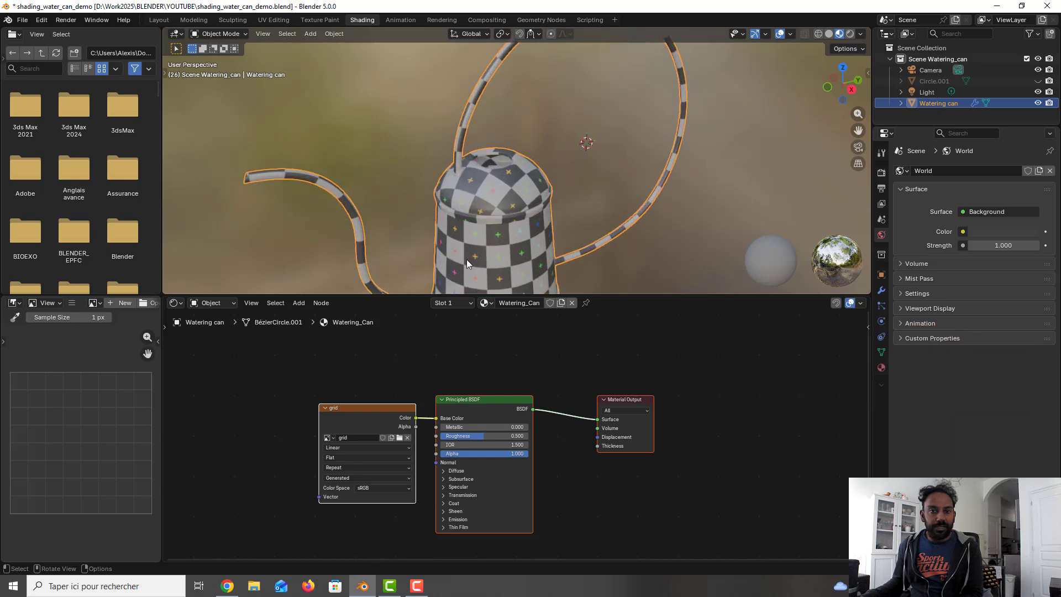
scroll(512, 240, "down", 2)
middle_click_drag(512, 237, 502, 207, "shift")
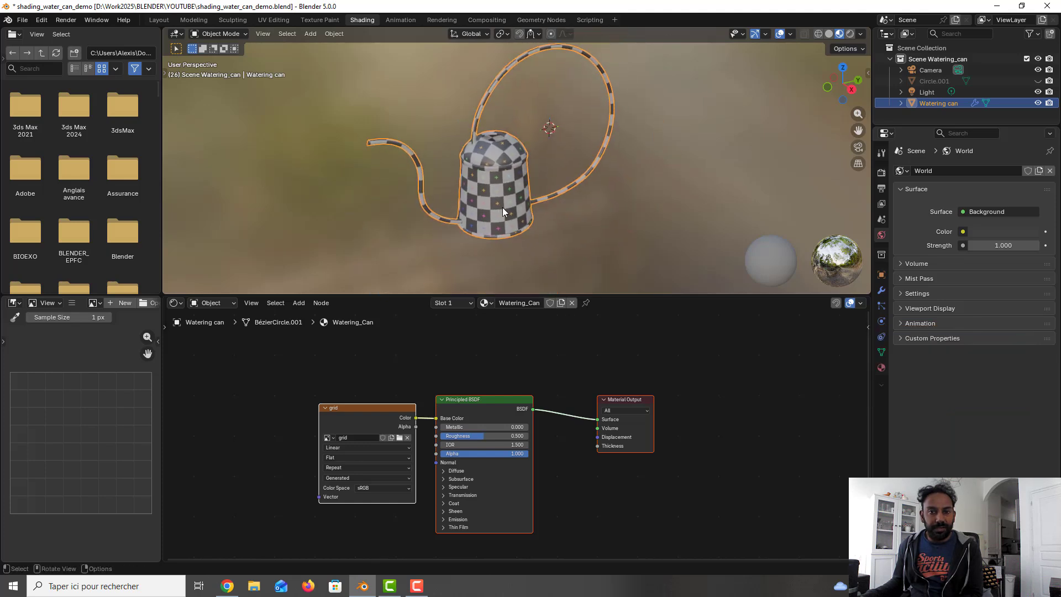
scroll(502, 207, "up", 2)
scroll(516, 190, "up", 1)
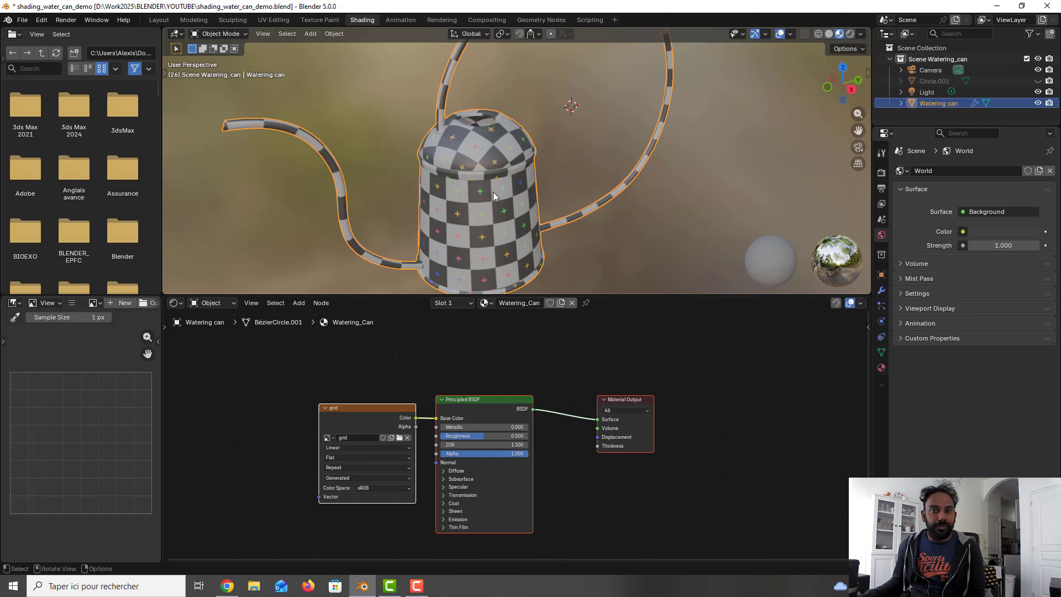
- Delete the grid image texture node from the Watering_Can material and add a Texture Coordinate node on the empty left side
left_click(340, 409)
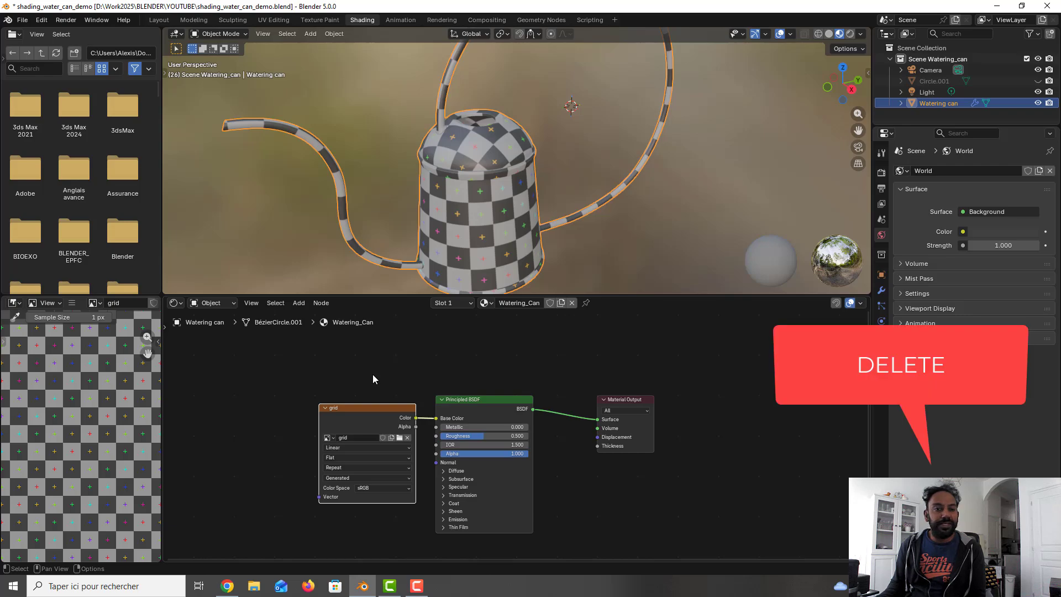
key("Delete")
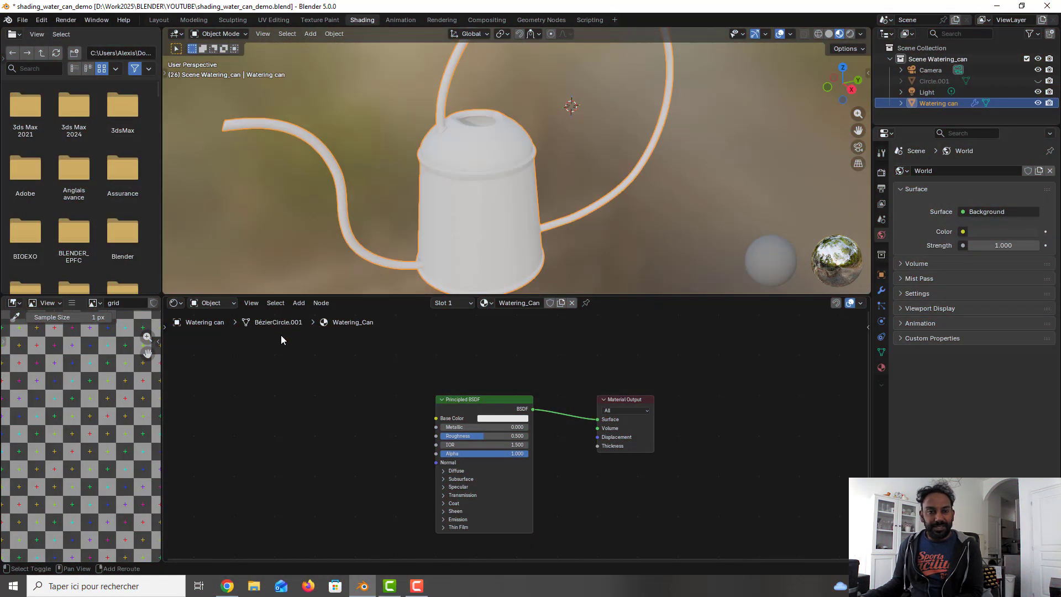
key("shift+a")
left_click(280, 335)
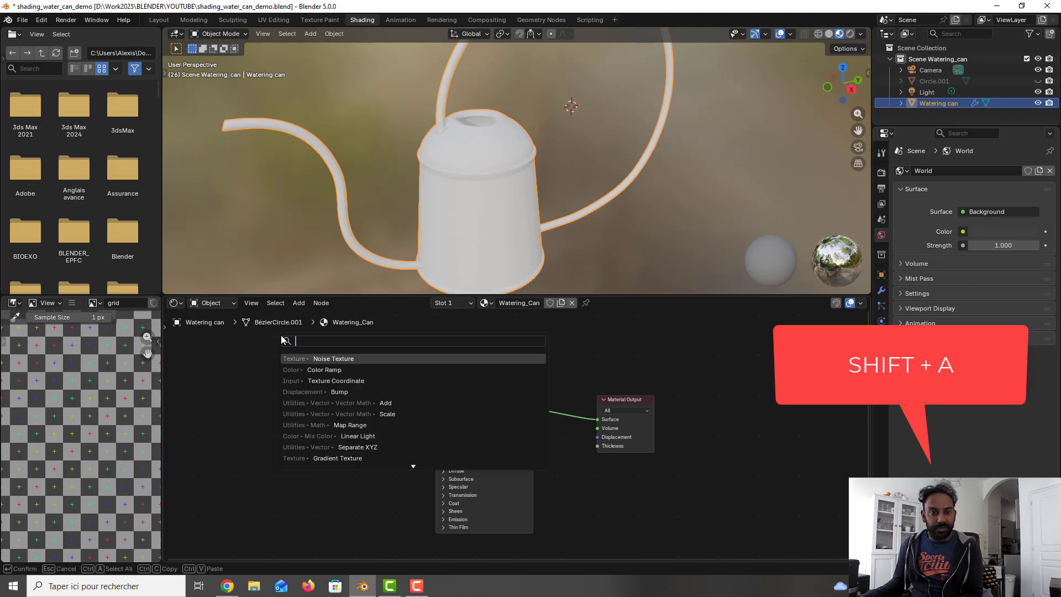
type("texture coo")
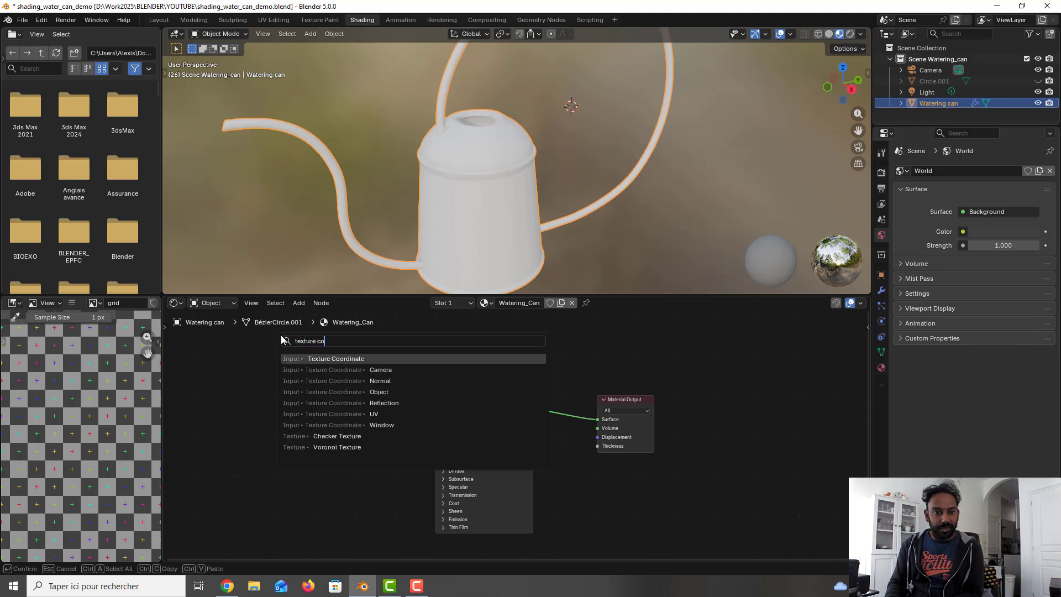
left_click(326, 360)
left_click(213, 396)
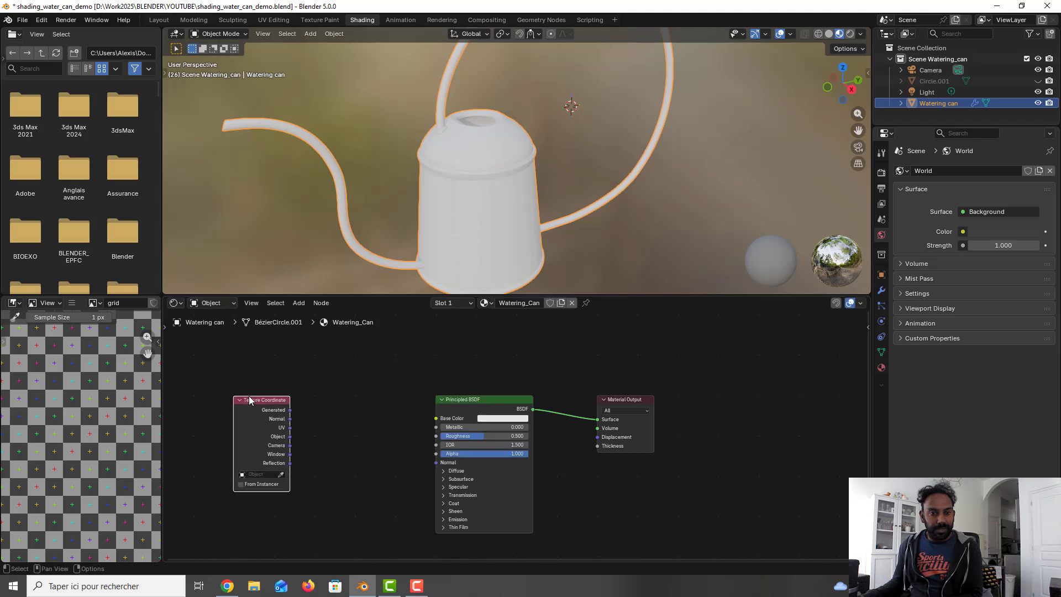
- Unlink the Principled BSDF from the Material Output, set it aside, and place the Texture Coordinate node between the two
left_click_drag(470, 400, 365, 352)
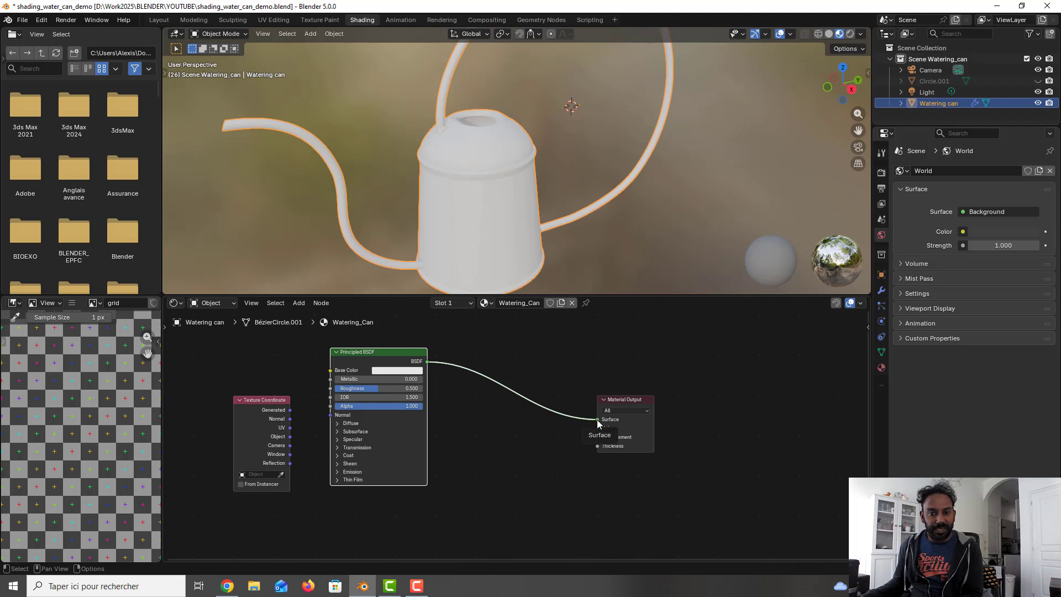
left_click_drag(598, 420, 517, 478)
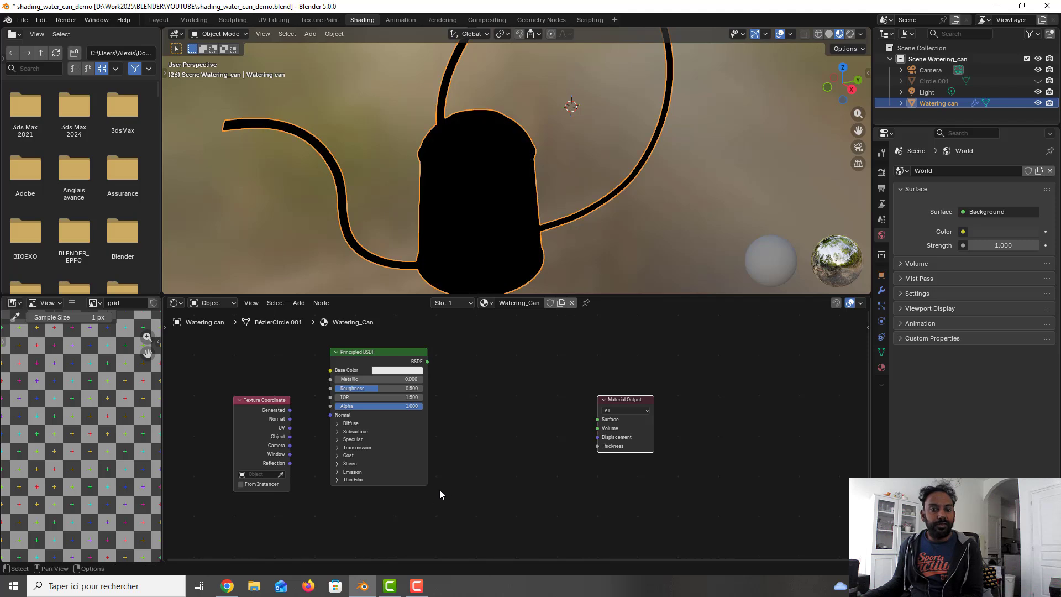
left_click_drag(264, 399, 517, 381)
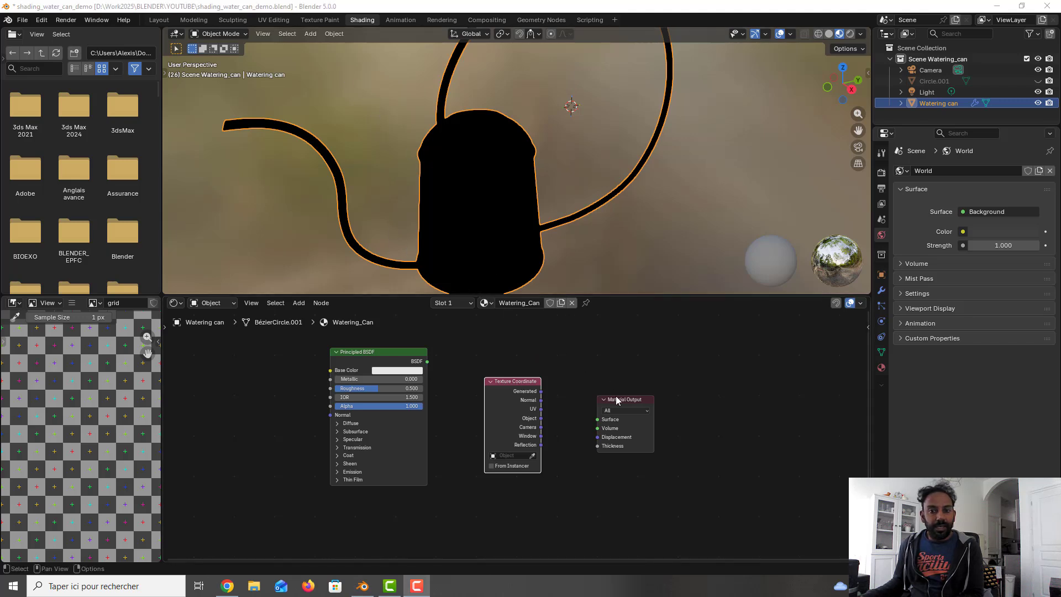
left_click_drag(615, 395, 715, 388)
- Add a Separate XYZ node after the Texture Coordinate node and link the Generated output to its Vector input
left_click(588, 389)
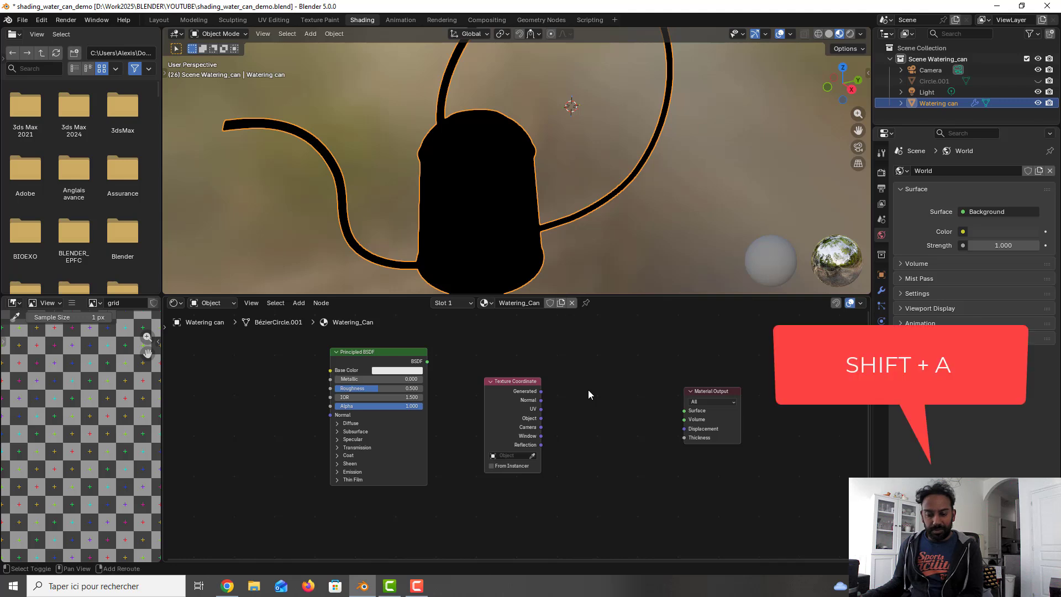
key("shift+a")
left_click(588, 389)
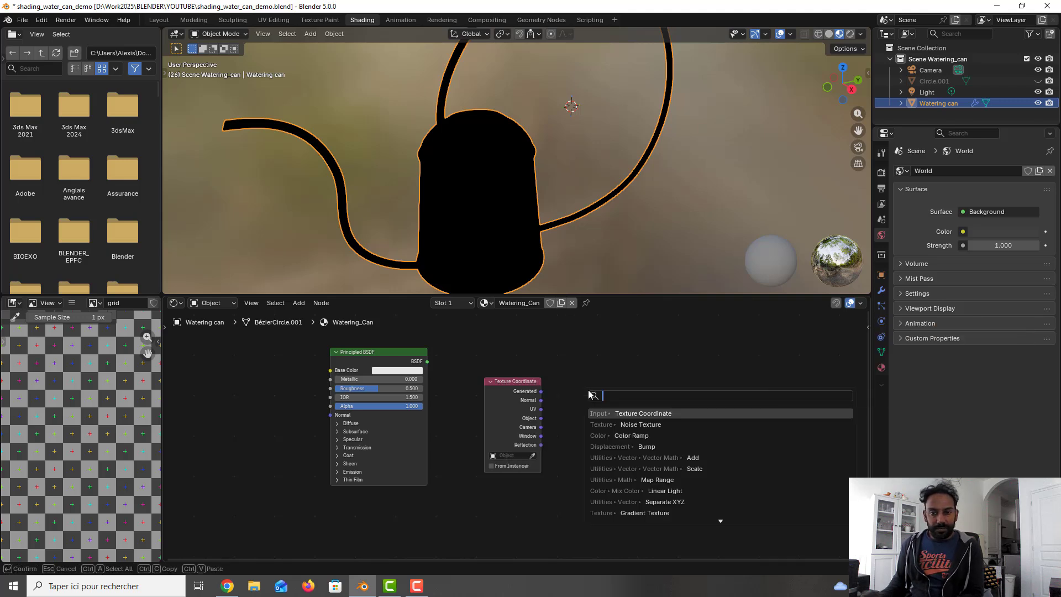
type("se")
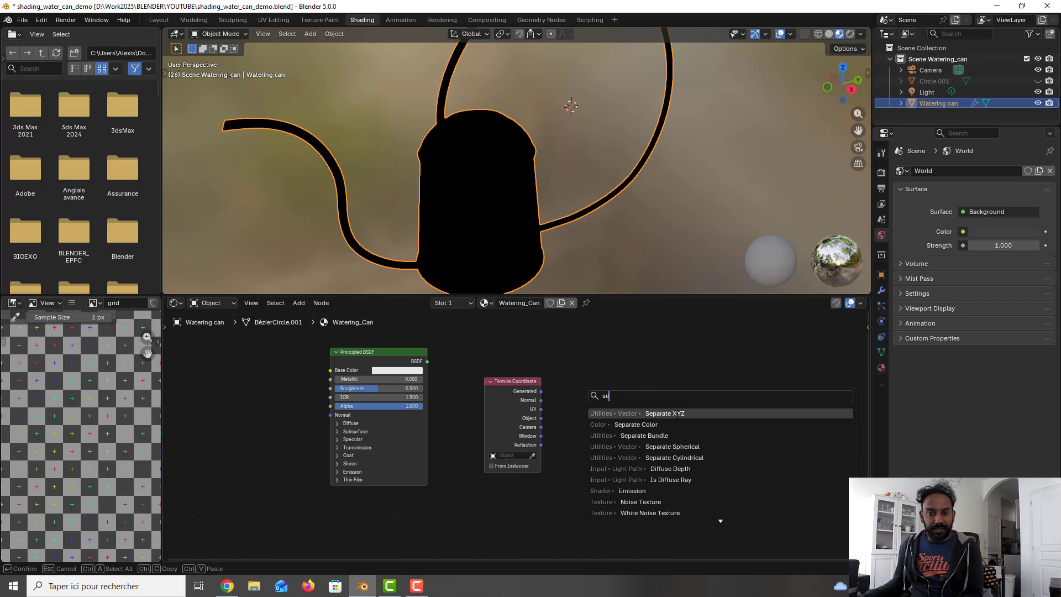
left_click(677, 413)
left_click(594, 372)
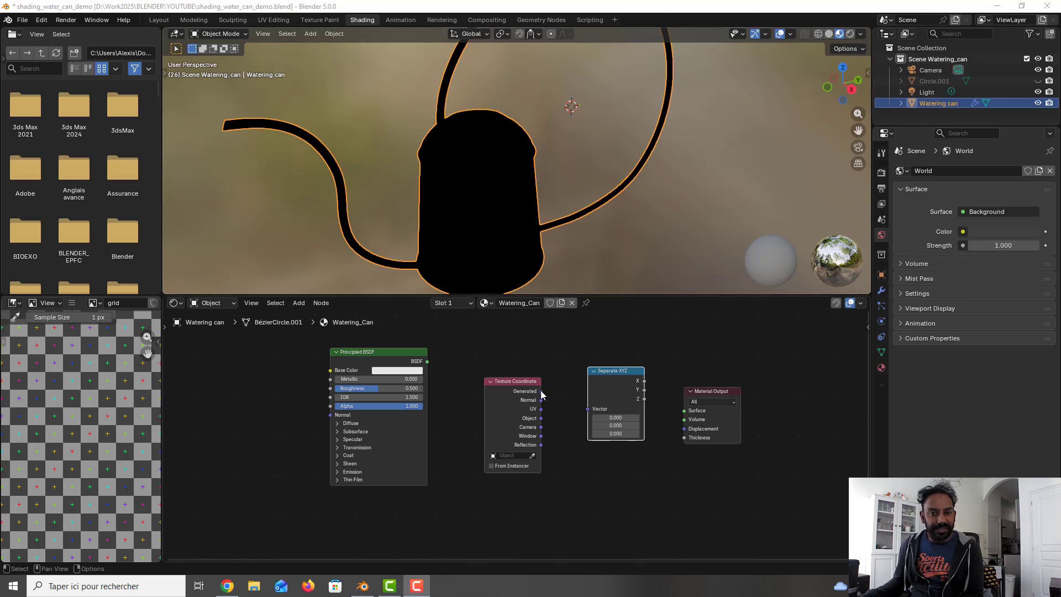
left_click_drag(540, 392, 585, 415)
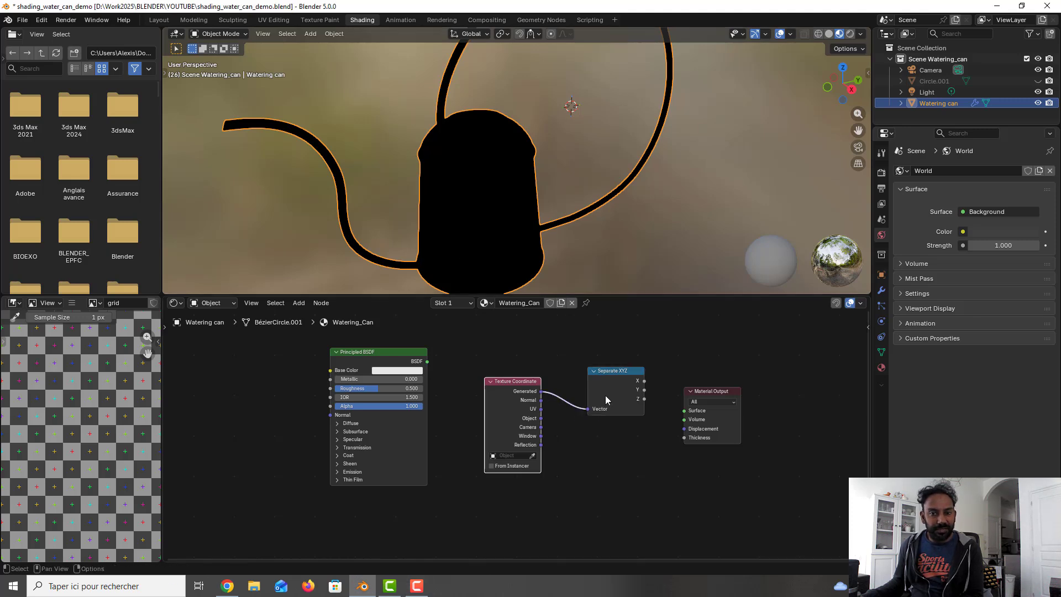
- Make room before the Material Output and link the Separate XYZ node's Y output to its Surface input
left_click_drag(696, 396, 747, 379)
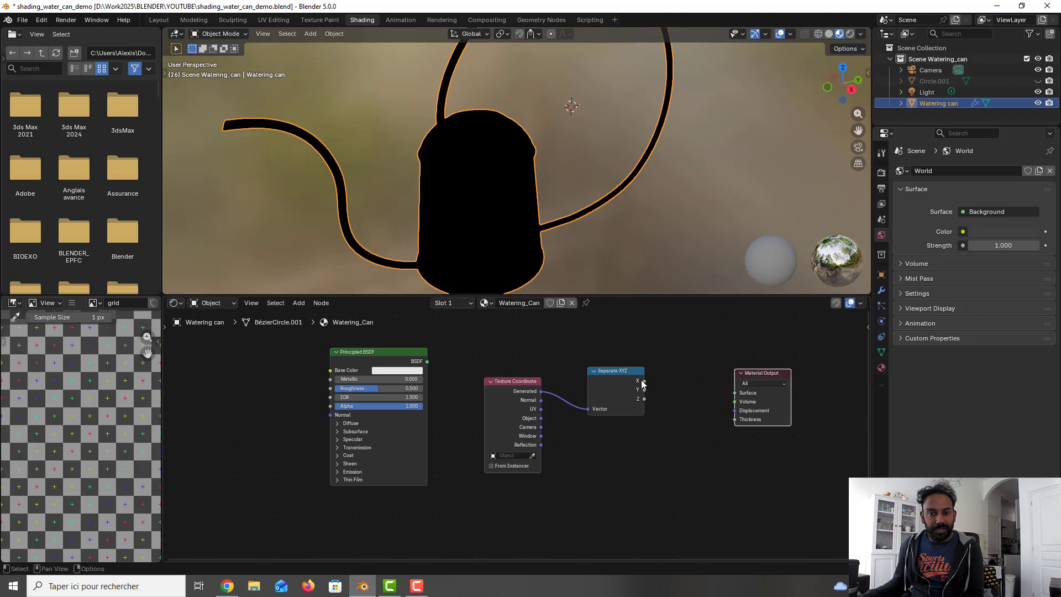
left_click_drag(652, 392, 732, 393)
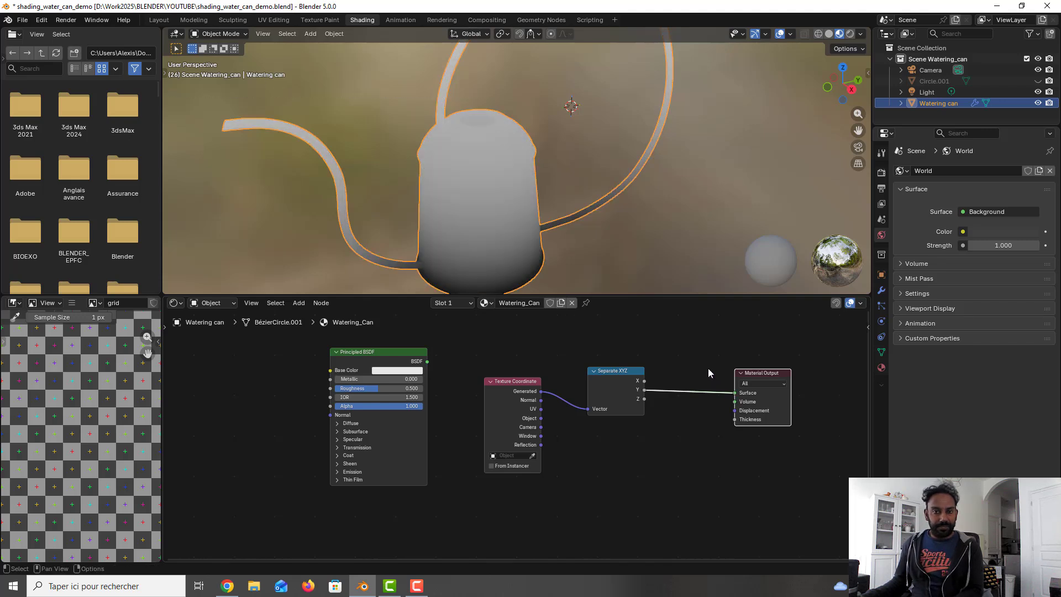
scroll(621, 149, "down", 1)
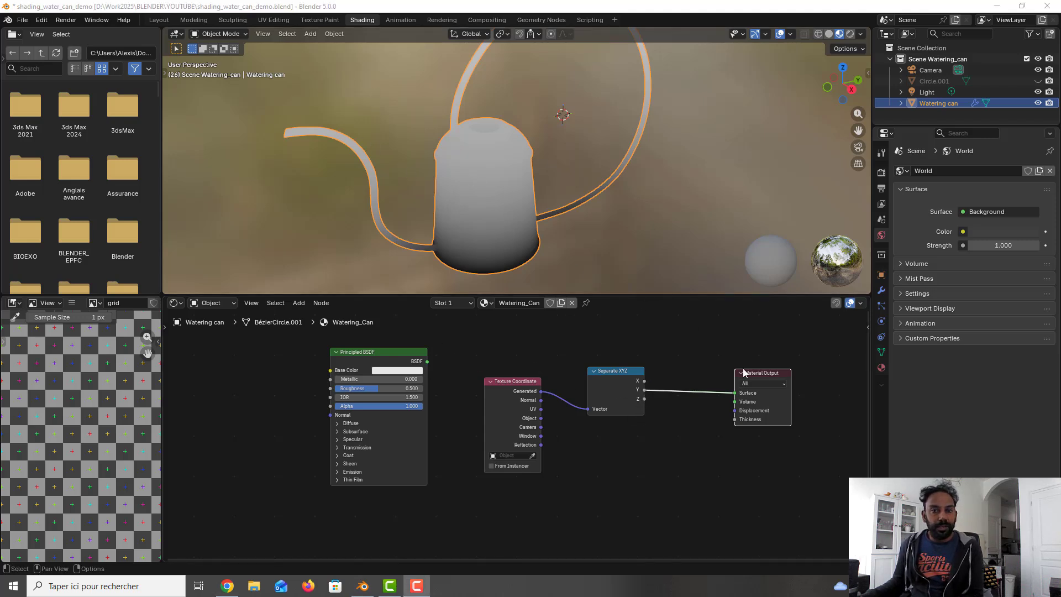
- Insert a Color Ramp node into the link between Separate XYZ and the Material Output, spacing the nodes to fit
left_click_drag(760, 372, 789, 363)
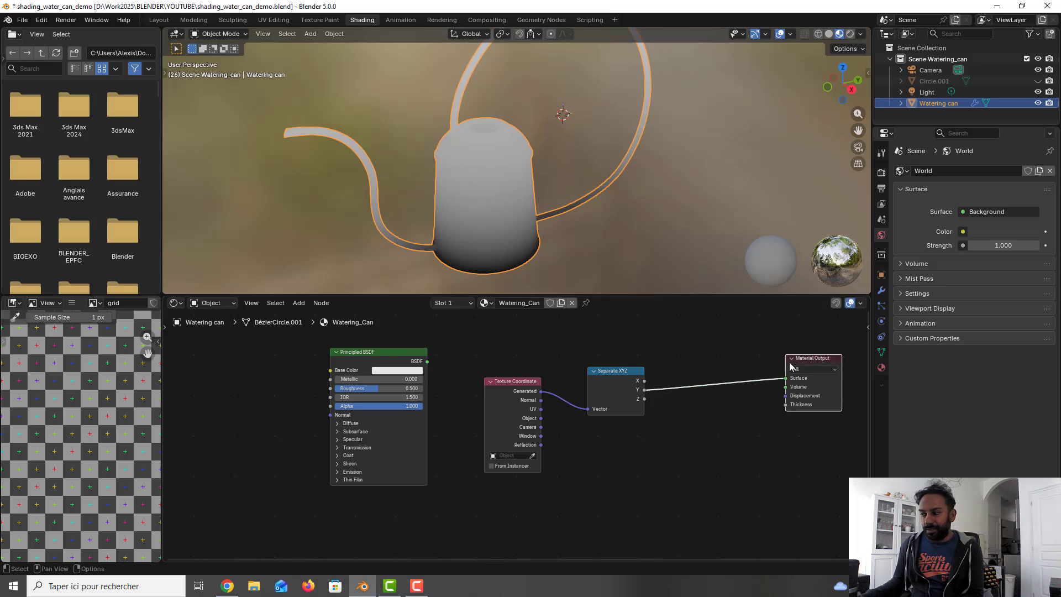
key("shift+a")
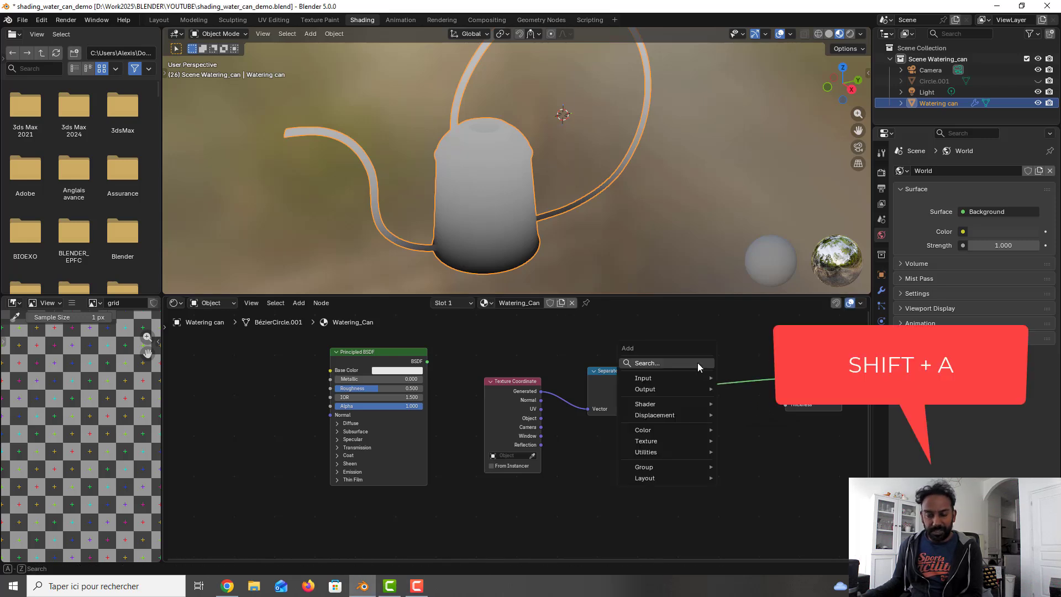
left_click(698, 363)
type("c")
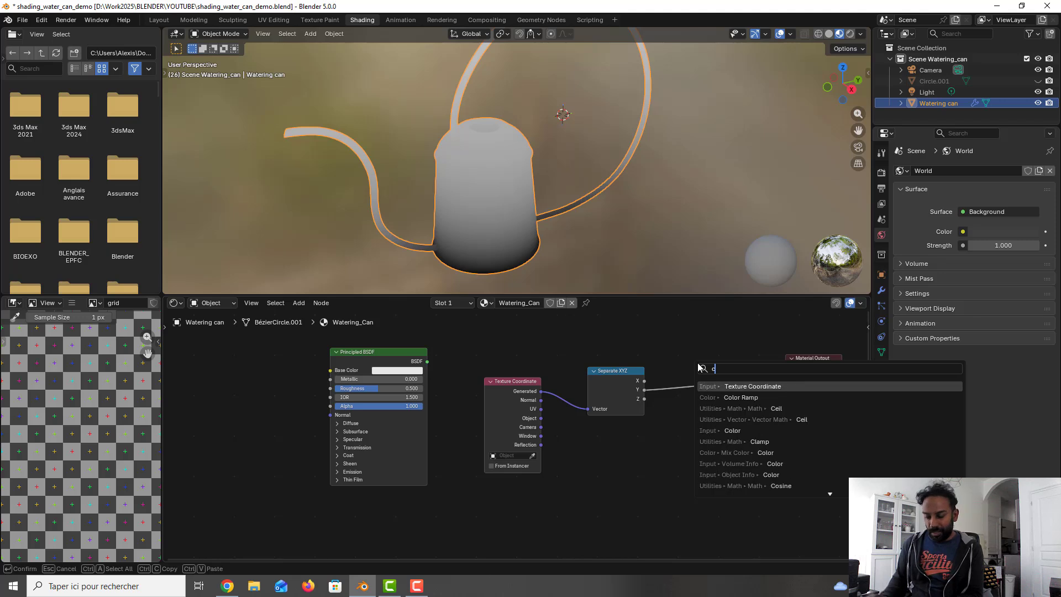
type("olor ra")
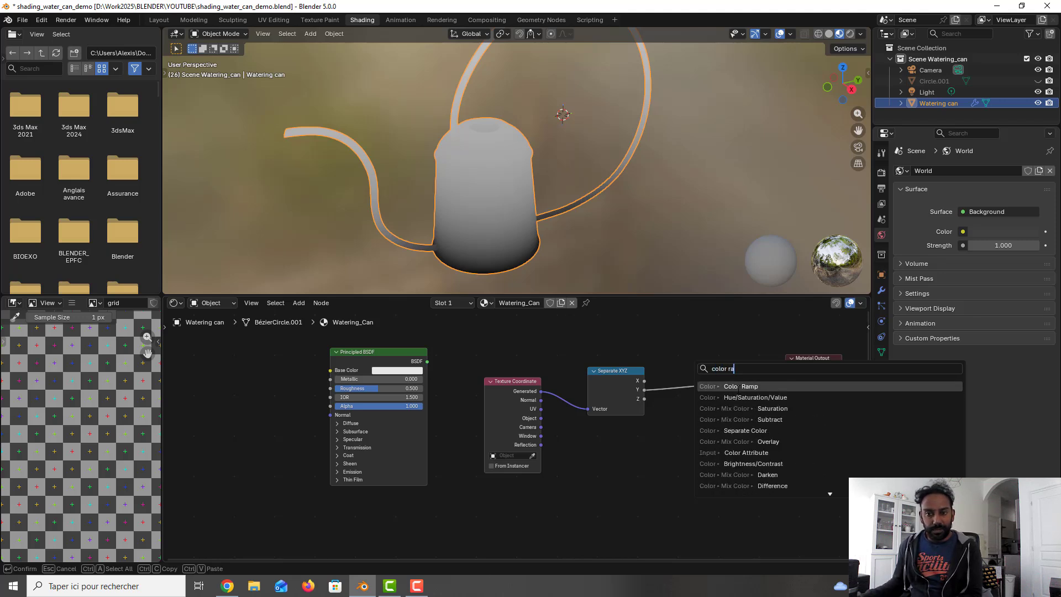
key("Return")
left_click(672, 347)
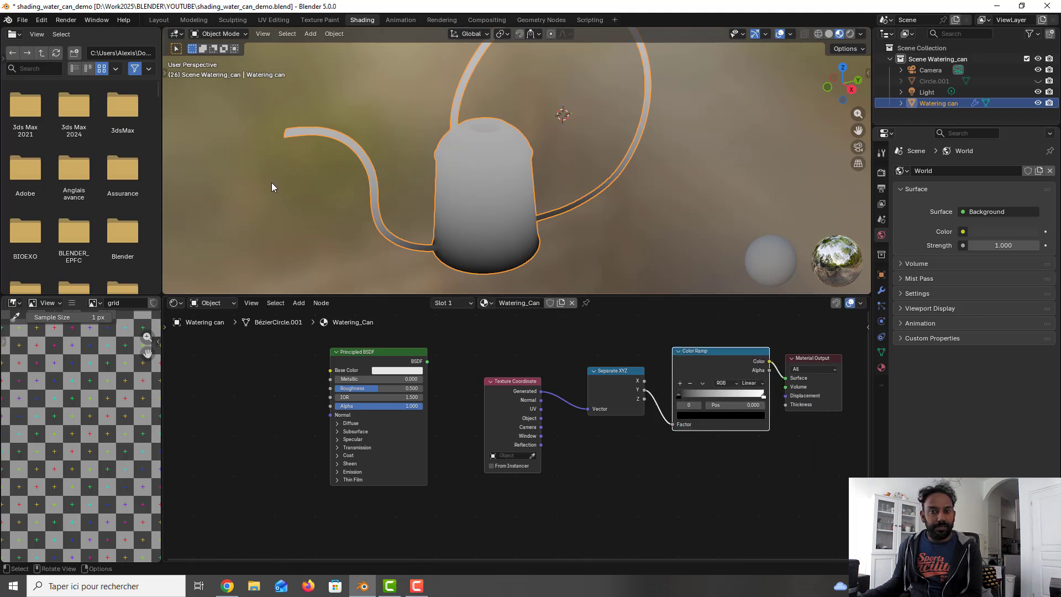
- Insert the Principled BSDF between the Color Ramp and the Material Output so the ramp's Color feeds Base Color
key("alt+Tab")
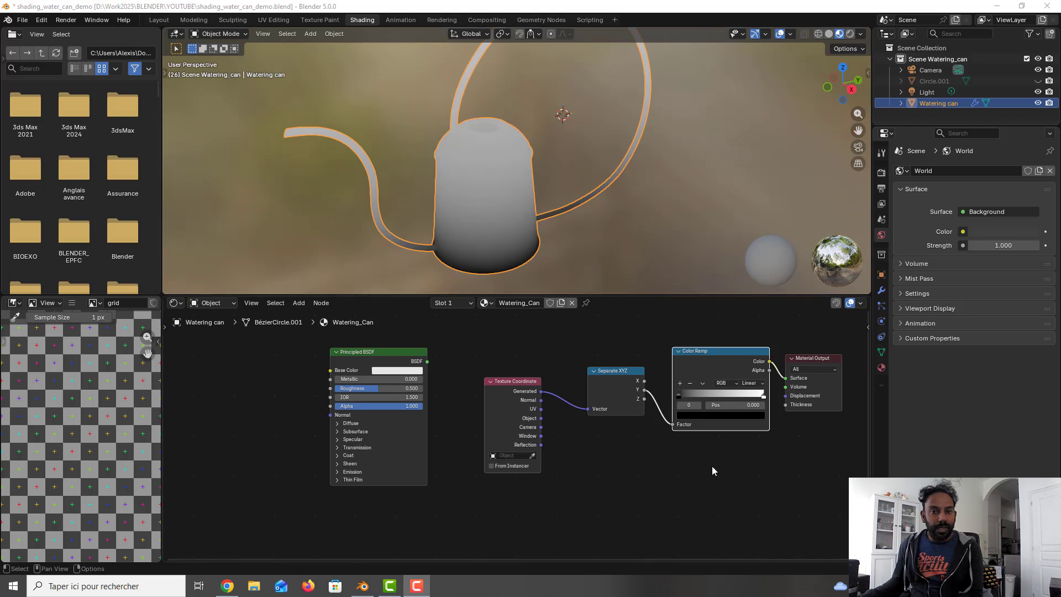
middle_click_drag(737, 478, 656, 479, "shift")
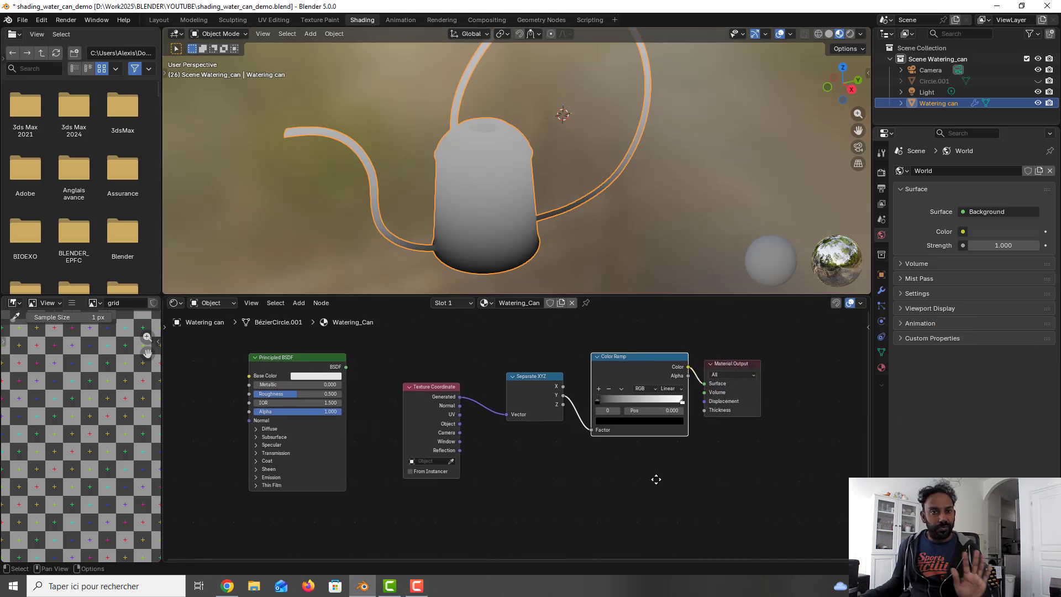
left_click_drag(744, 362, 831, 370)
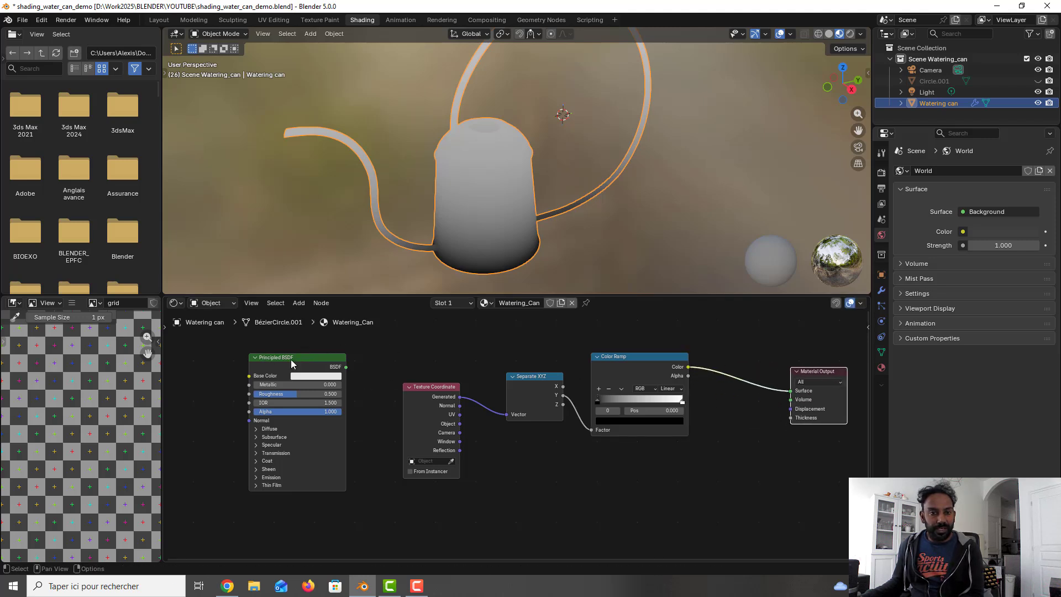
left_click_drag(290, 357, 764, 340)
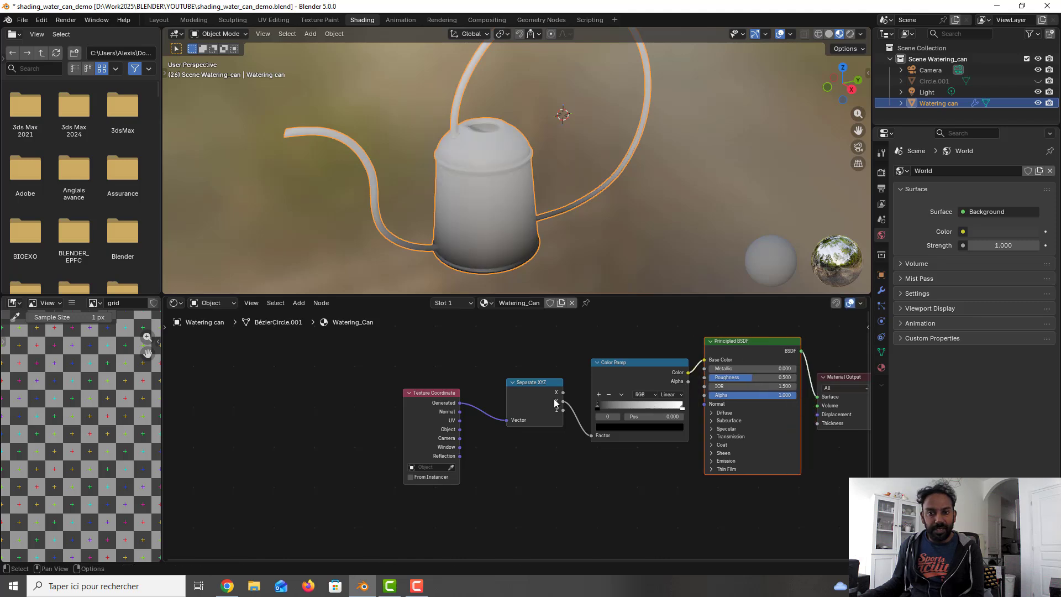
middle_click_drag(780, 508, 678, 497)
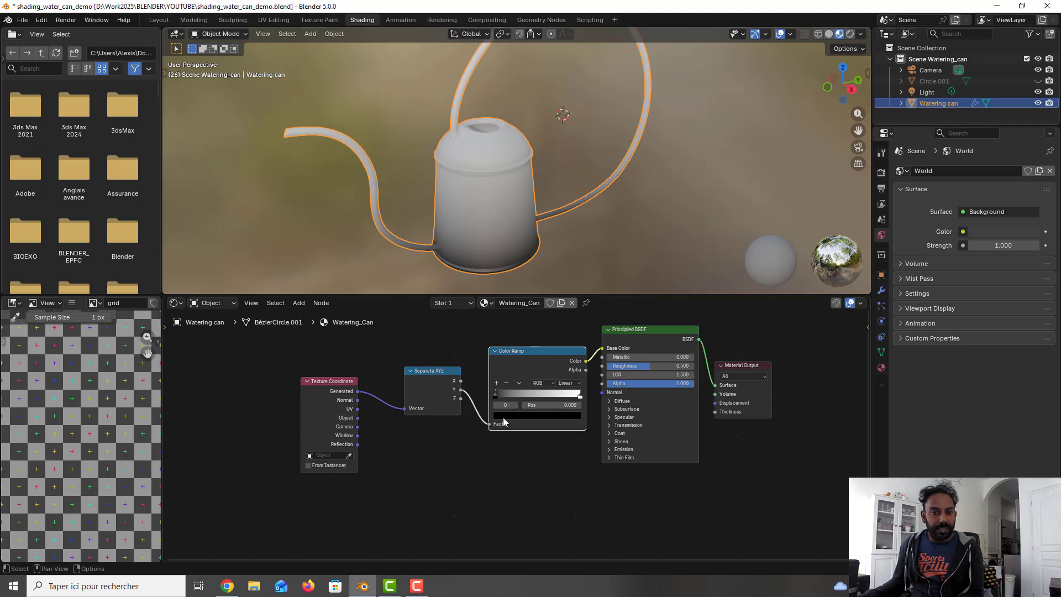
- Set the Color Ramp's first stop, at position 0, to the dark brown hex color #321109FF
left_click(503, 421)
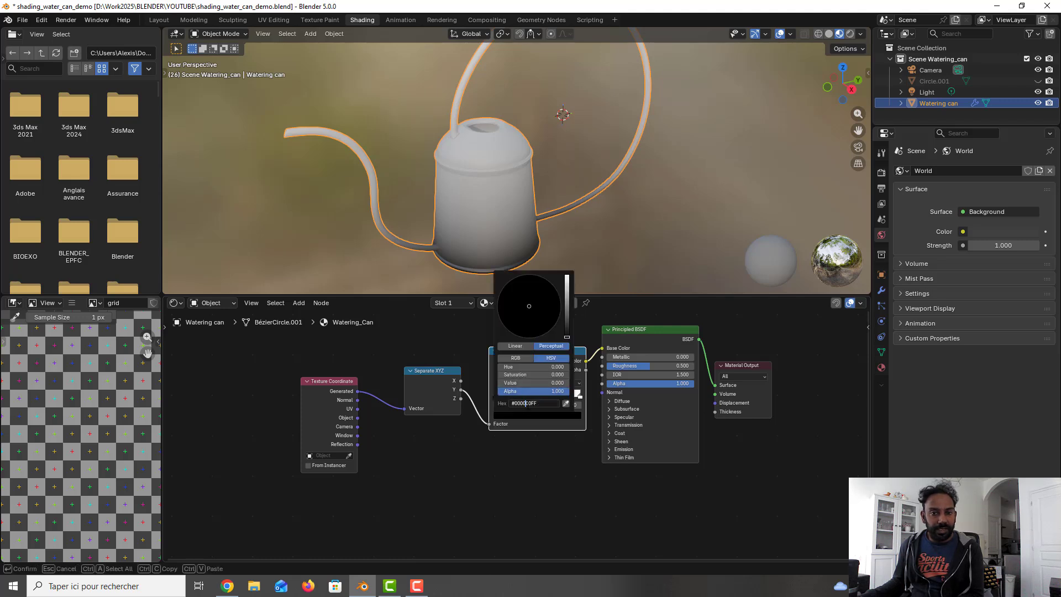
left_click(524, 404)
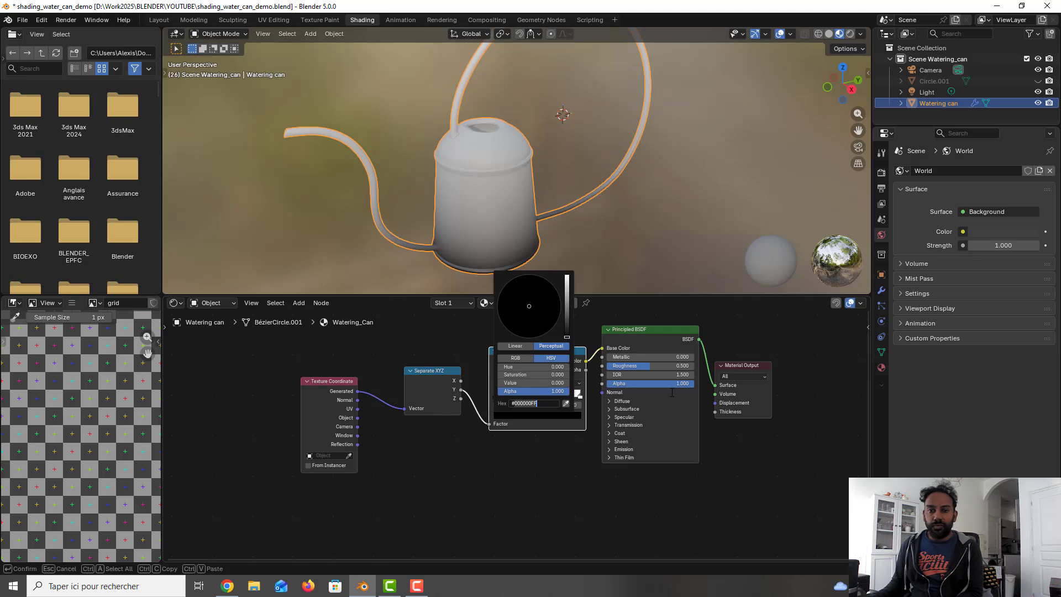
type("#3")
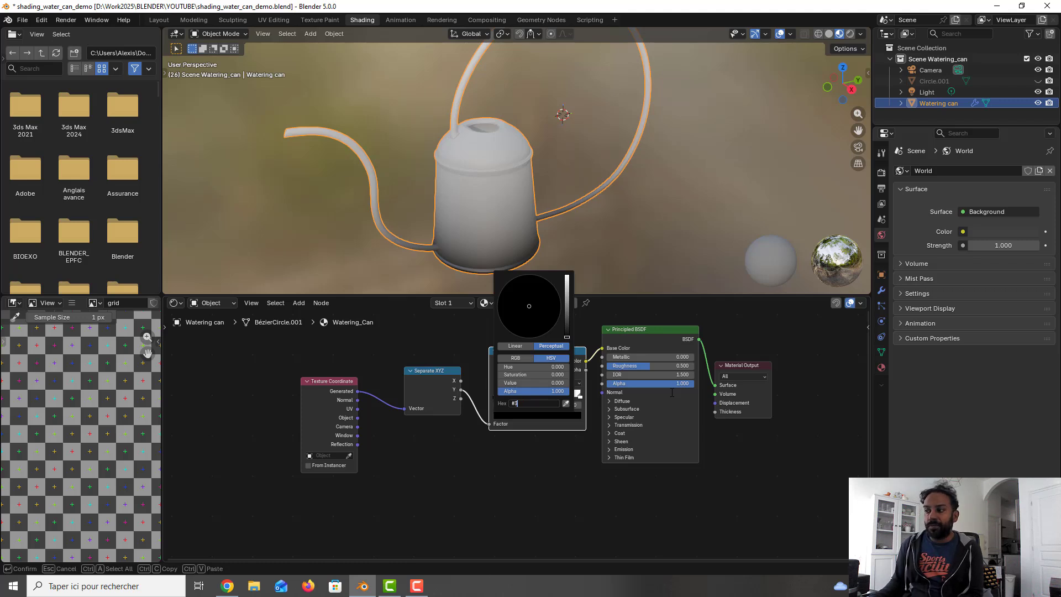
type("21109FF")
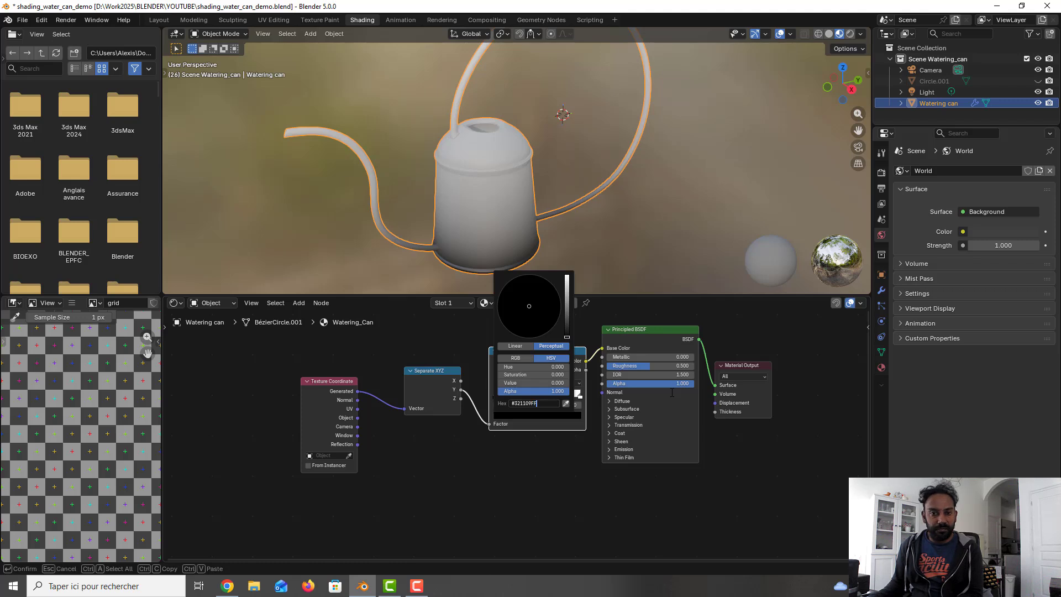
key("Return")
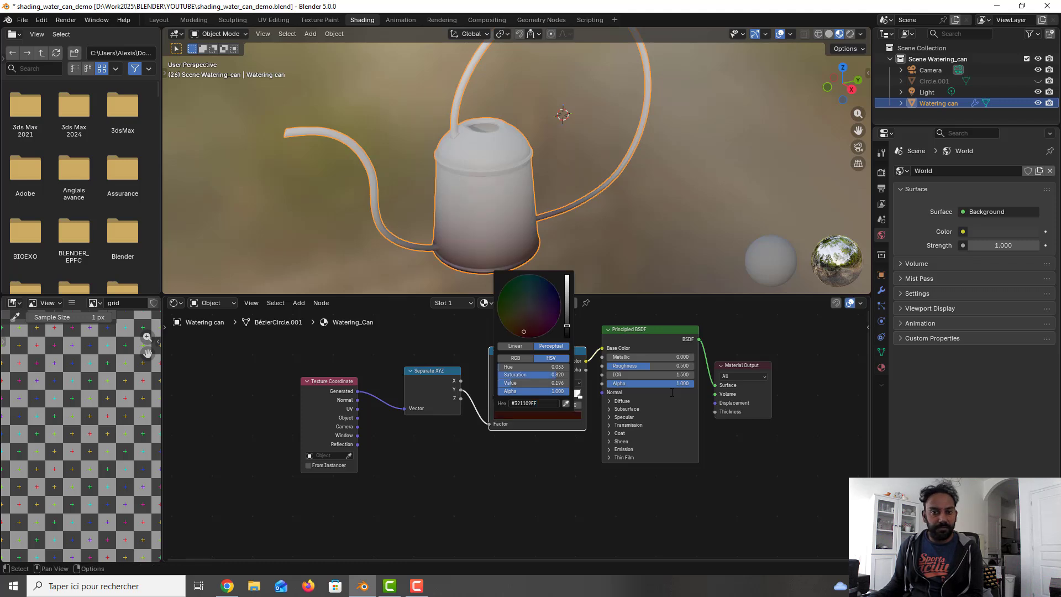
left_click(523, 468)
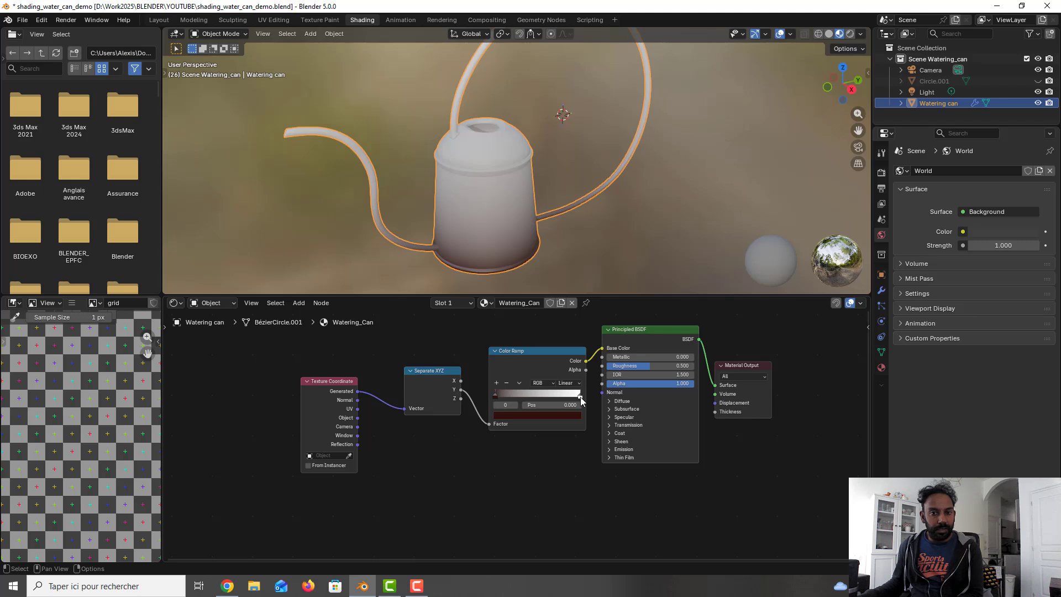
- Set the Color Ramp's end stop, at position 1, to the hex color #B86162FF
left_click(580, 397)
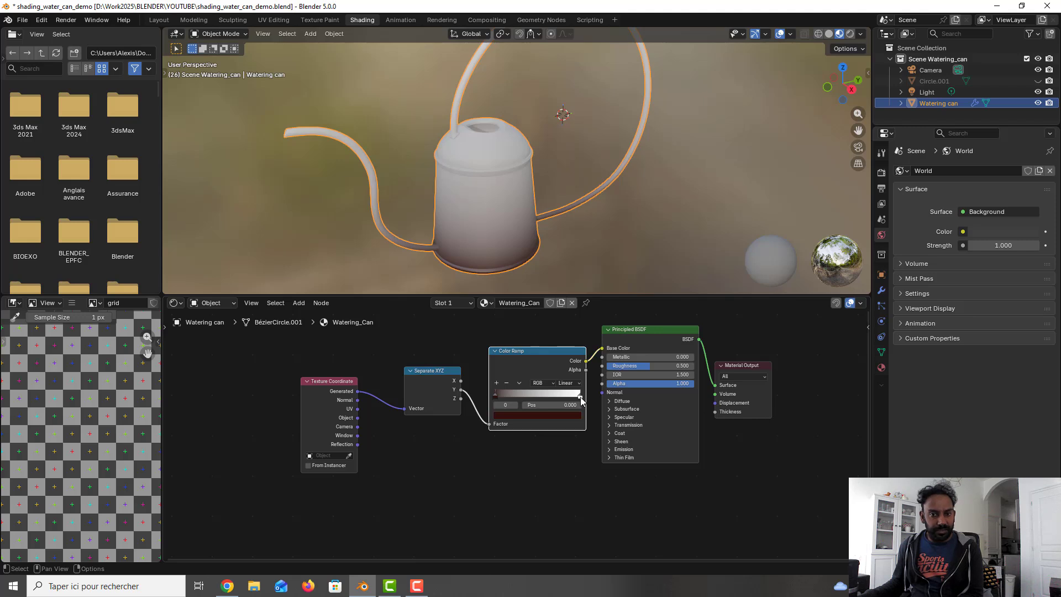
left_click(579, 395)
left_click(522, 416)
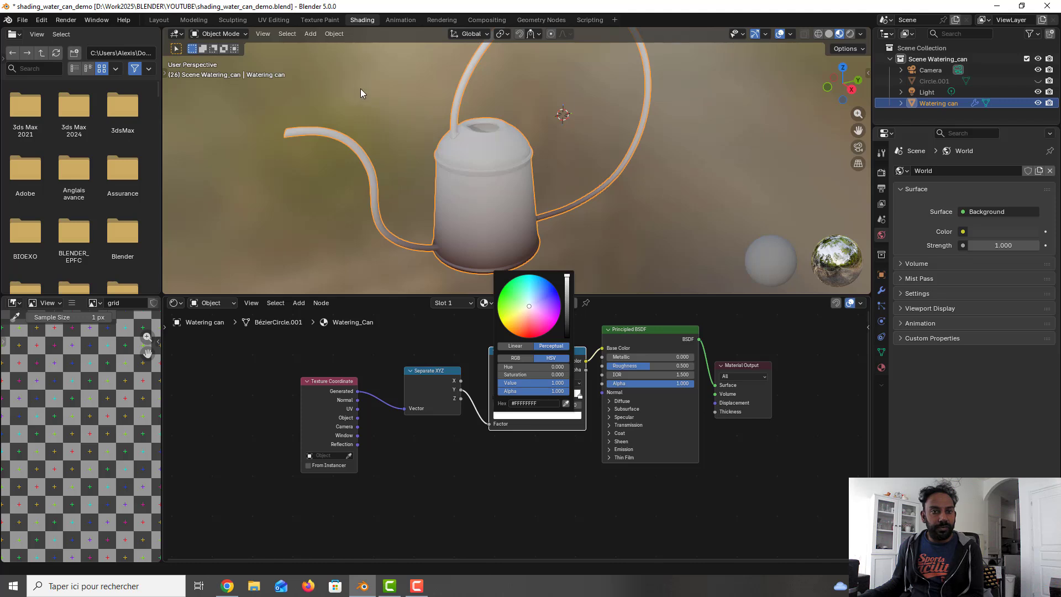
left_click(561, 415)
left_click(531, 403)
key("ctrl+a")
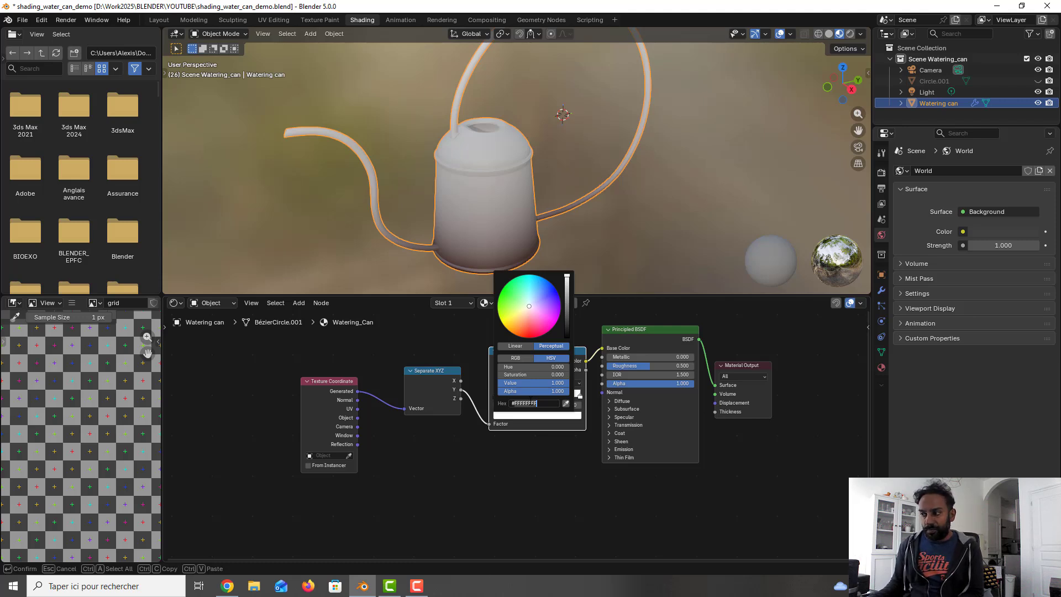
type("#B8")
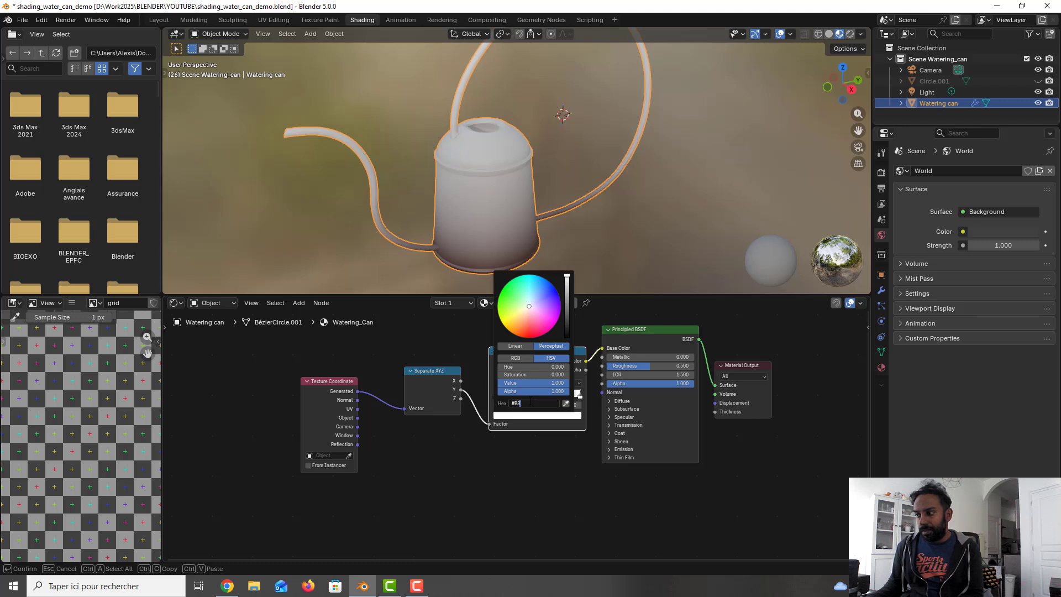
type("6167")
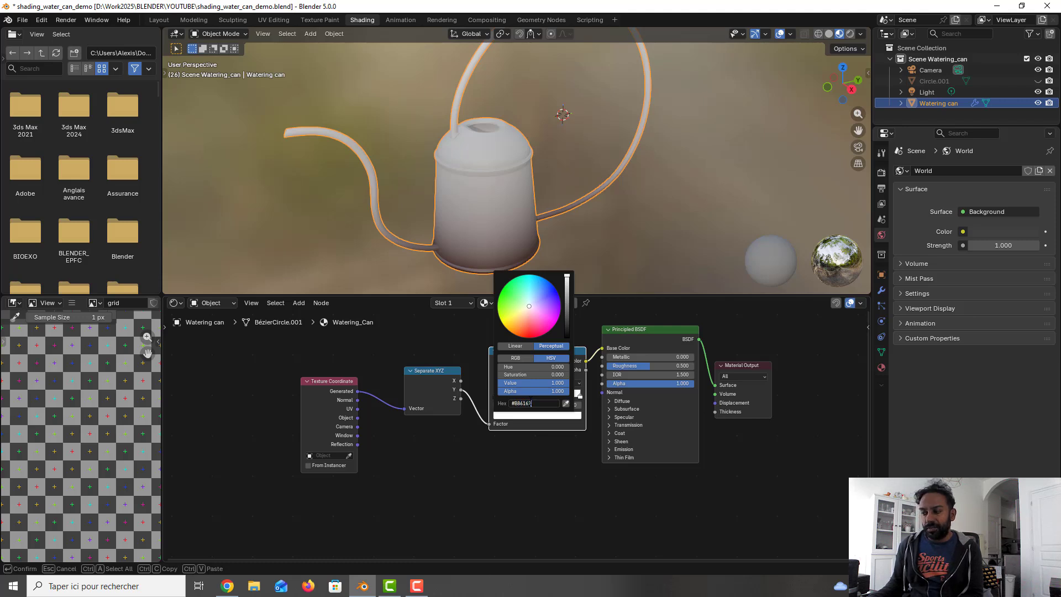
type("2FF")
key("Return")
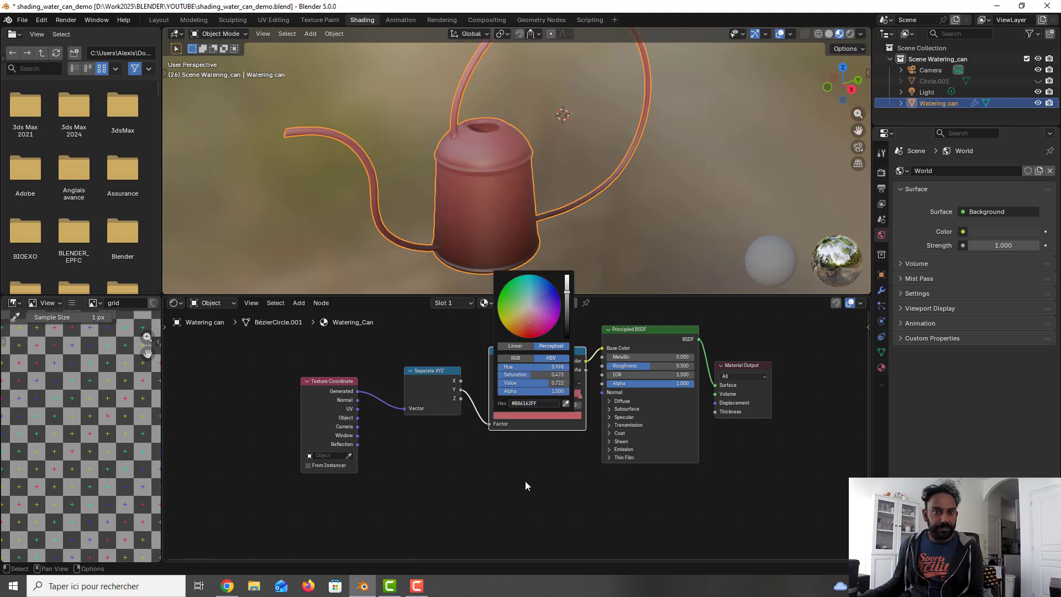
left_click(525, 481)
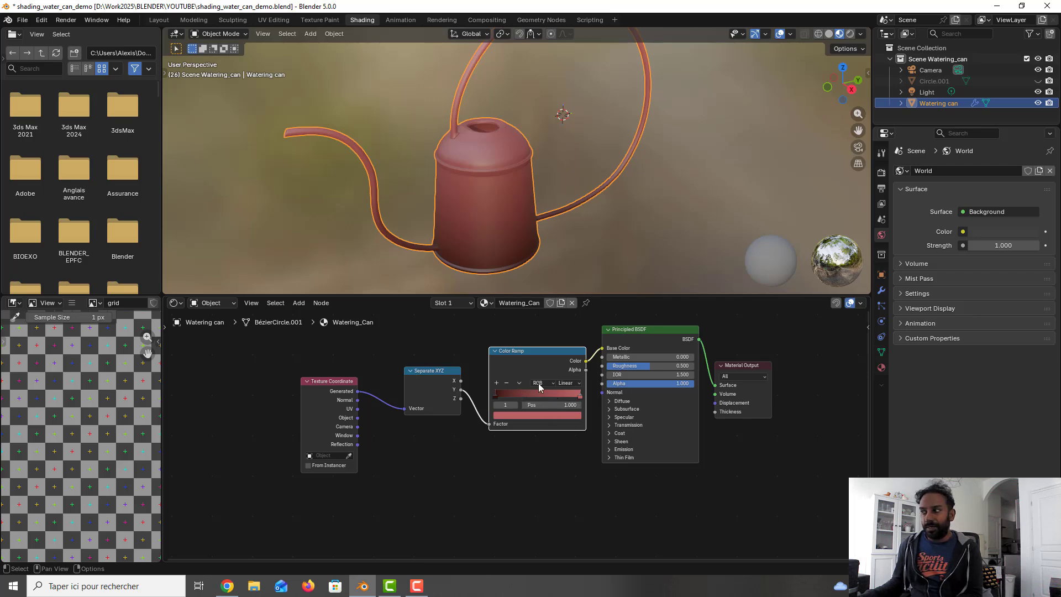
- Save the file and spread the five material nodes further apart in the node editor
mouse_move(519, 161)
middle_mouse_down()
mouse_move(535, 174)
mouse_move(546, 167)
mouse_move(499, 158)
mouse_move(510, 150)
middle_mouse_up()
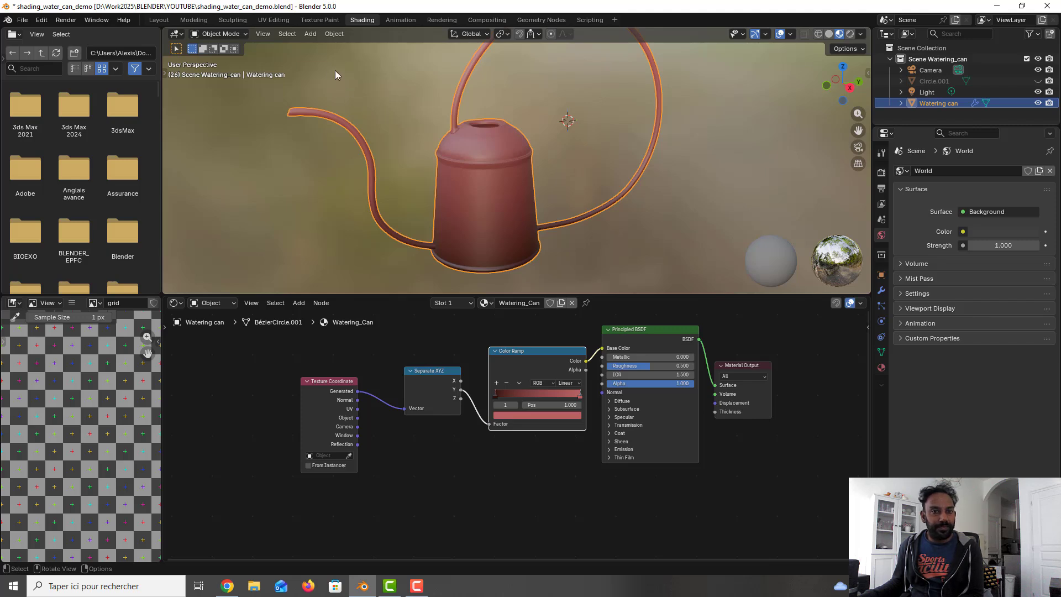
key("ctrl+s")
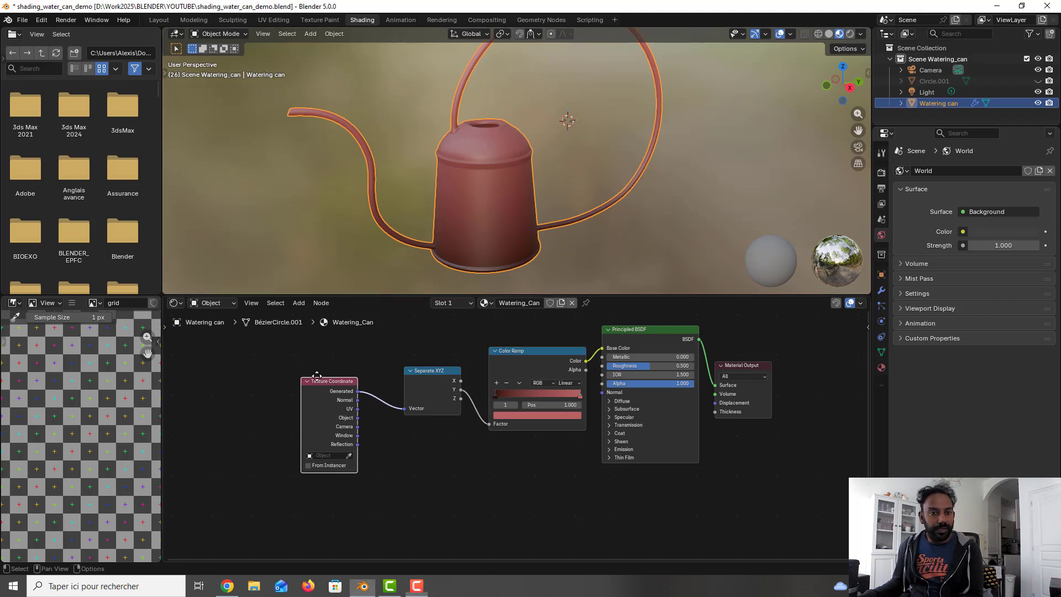
left_click_drag(333, 379, 291, 364)
left_click_drag(442, 369, 402, 367)
left_click_drag(537, 350, 505, 353)
left_click_drag(648, 330, 634, 327)
left_click_drag(735, 366, 744, 363)
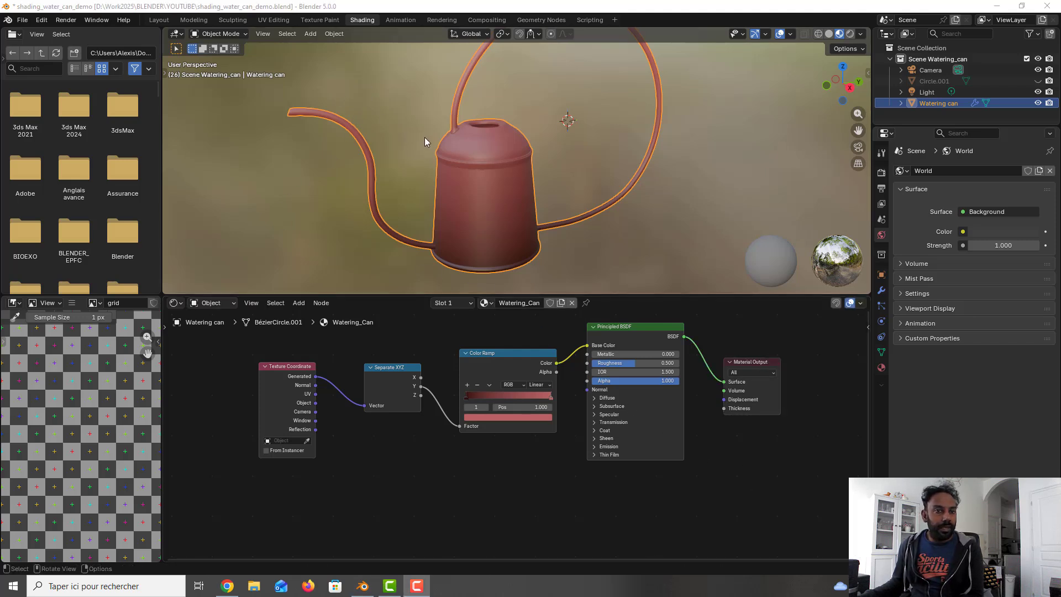
- In the Modeling workspace, select all of the watering can's vertices and merge them by distance
left_click(193, 21)
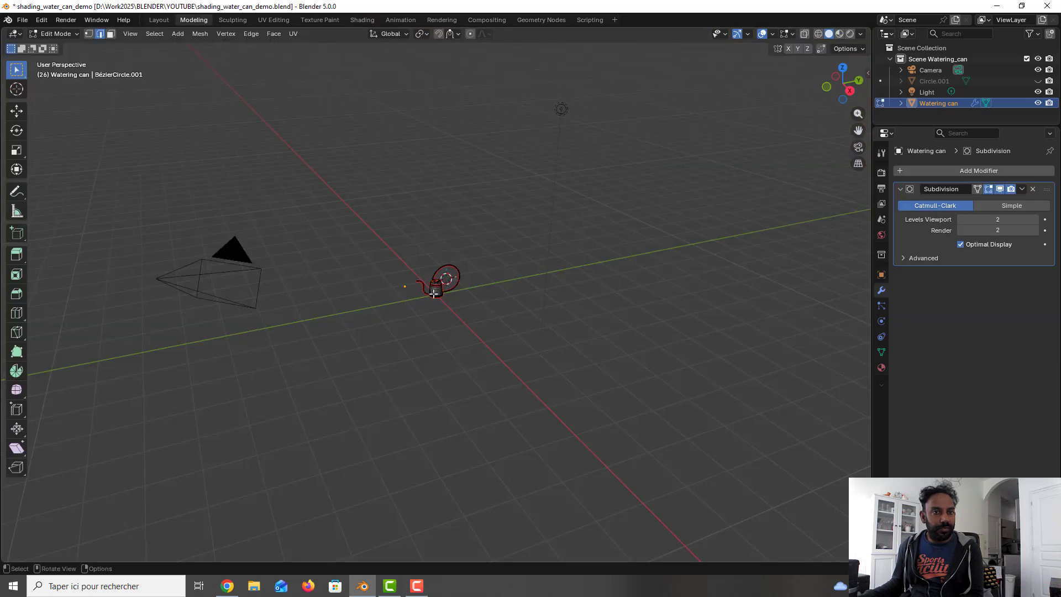
scroll(421, 267, "up", 4)
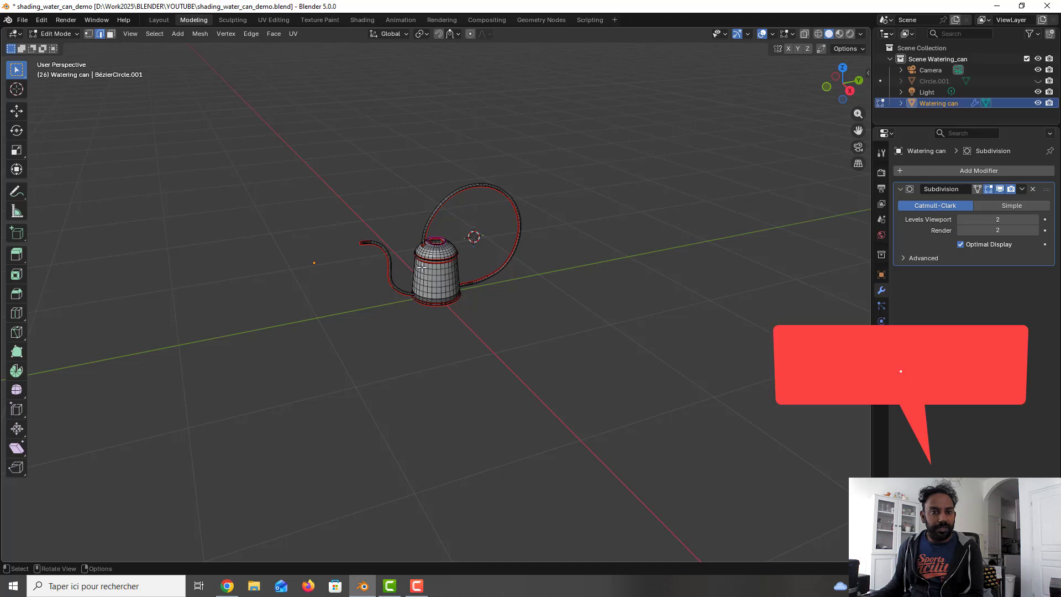
scroll(421, 267, "up", 3)
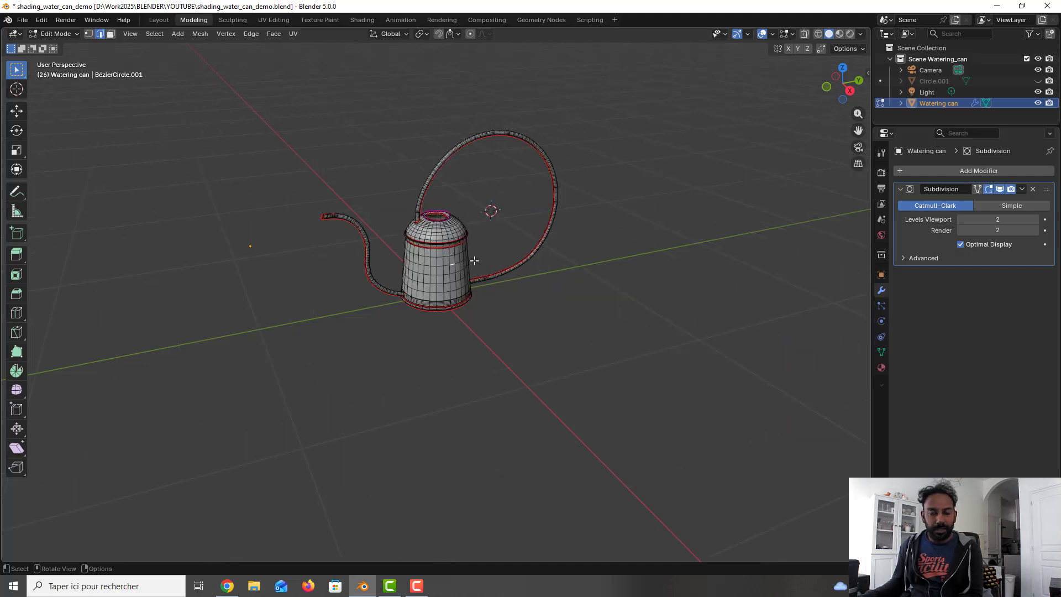
key("KP_Decimal")
scroll(474, 260, "down", 8)
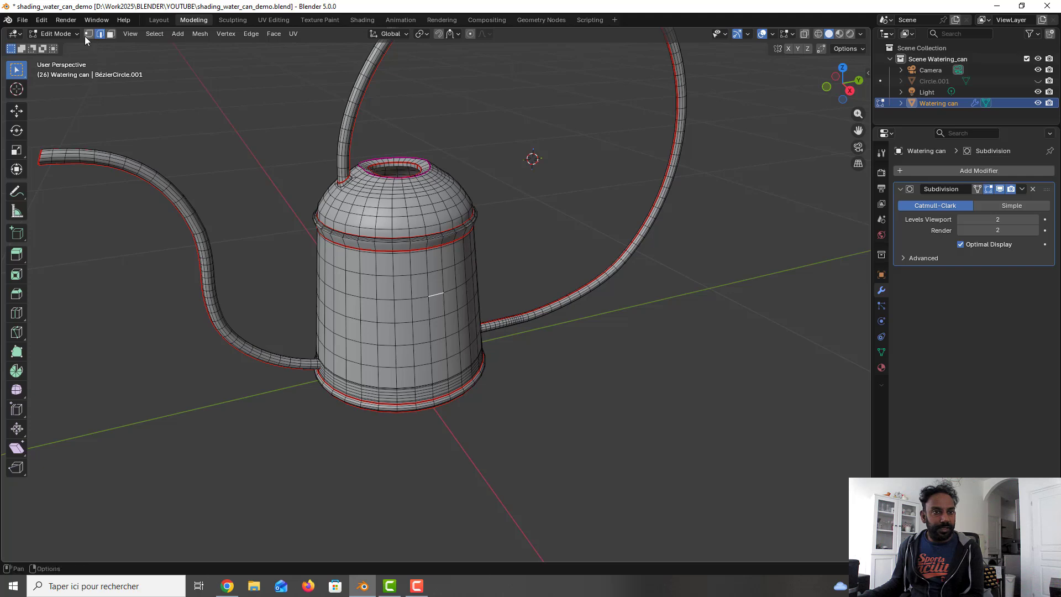
left_click(85, 34)
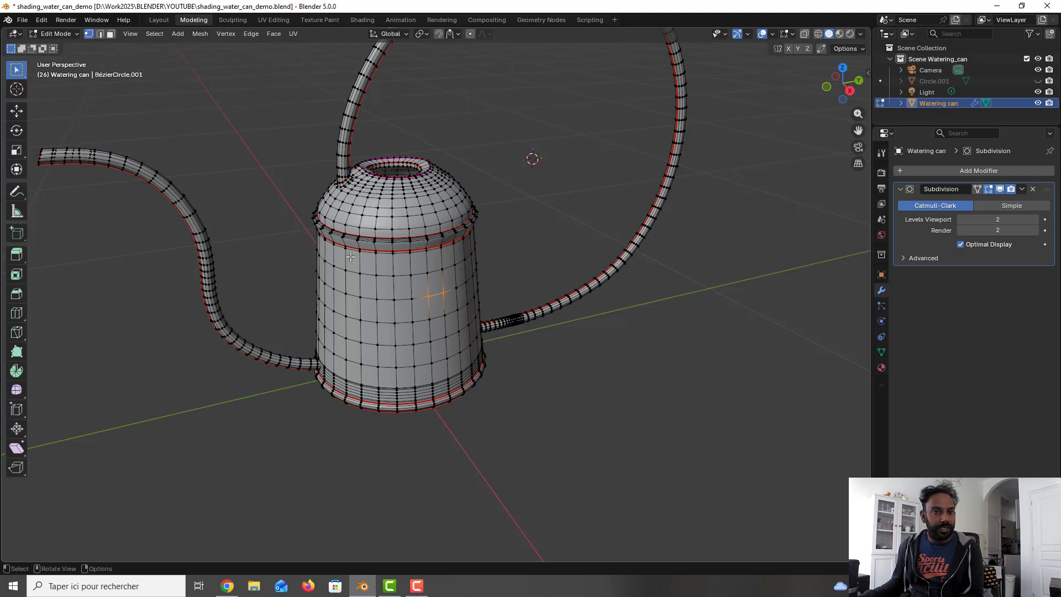
key("a")
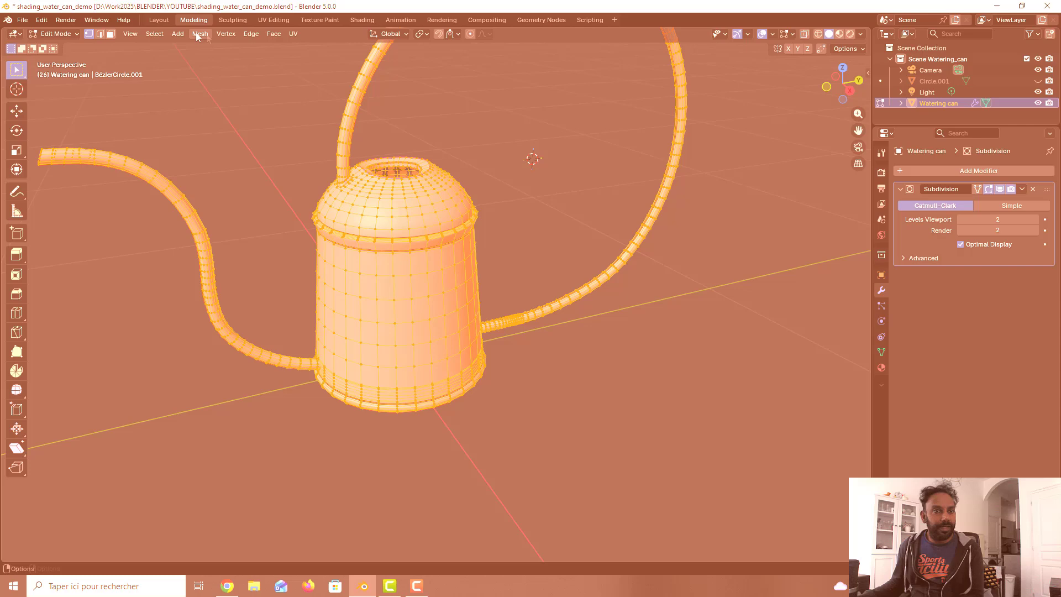
left_click(204, 35)
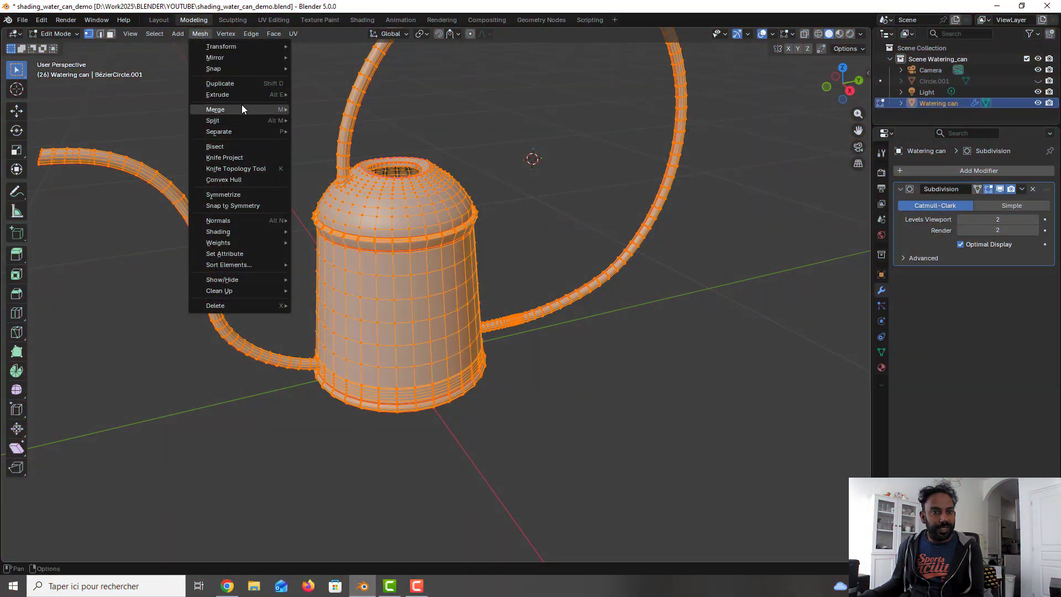
mouse_move(241, 109)
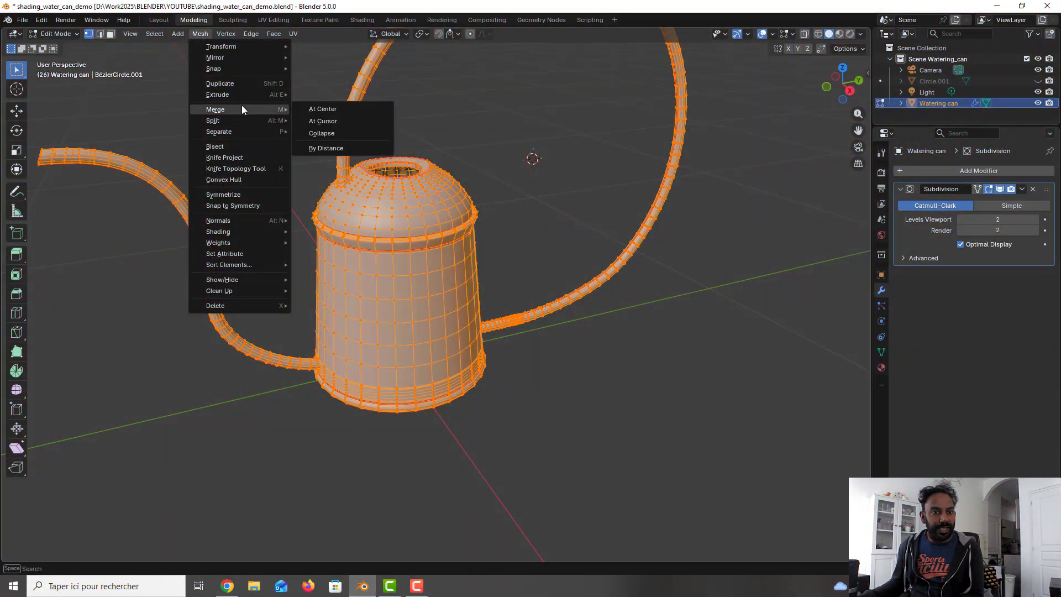
left_click(329, 147)
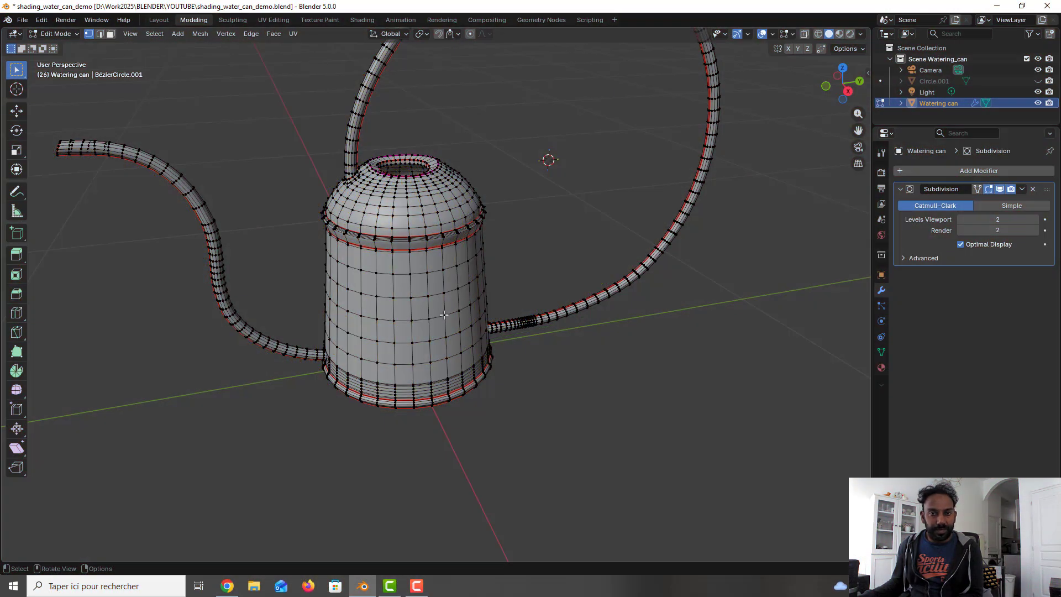
- Leave Edit Mode, return to the Shading workspace and save the file
key("Tab")
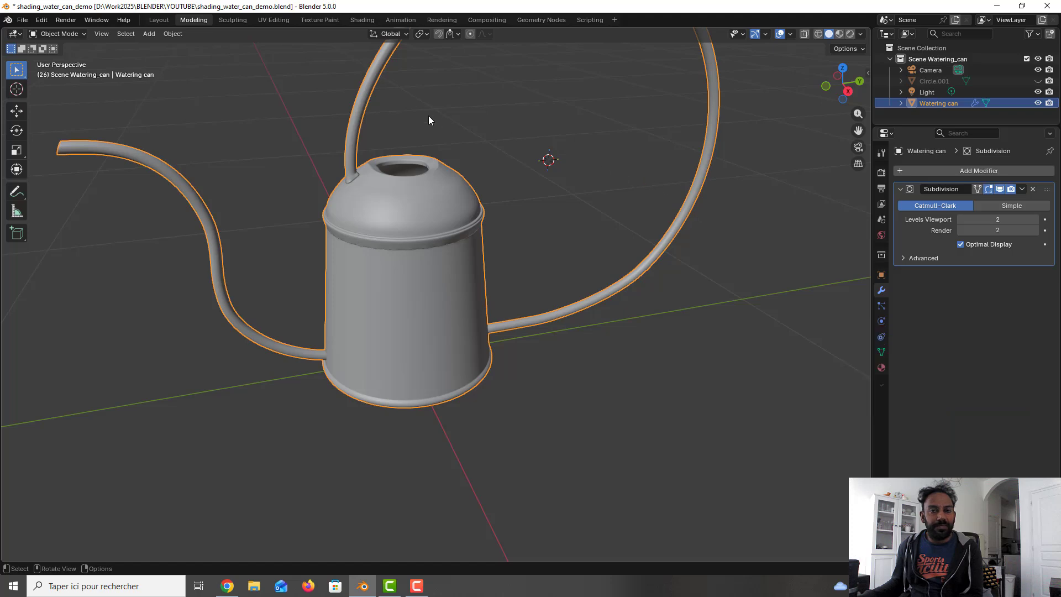
left_click(367, 19)
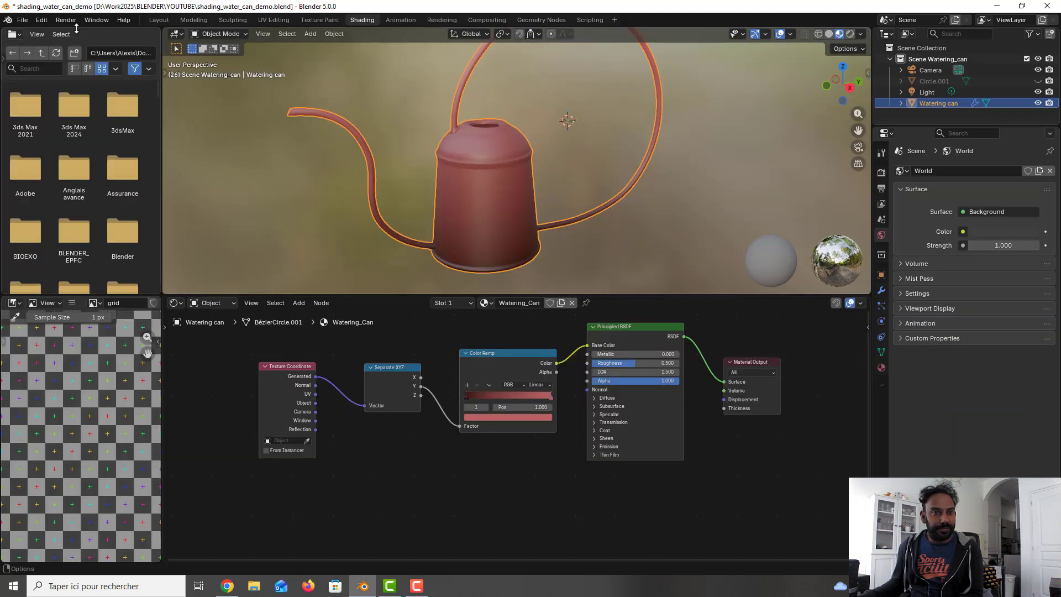
key("ctrl+s")
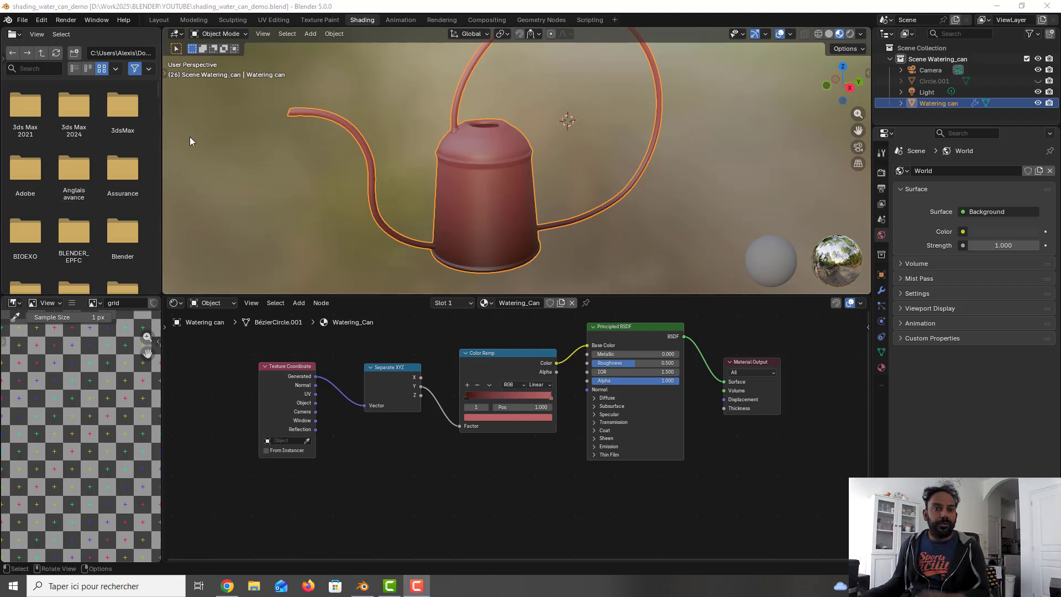
- Remove the file browser and image editor areas by joining the 3D viewport and node editor over them
right_click(161, 131)
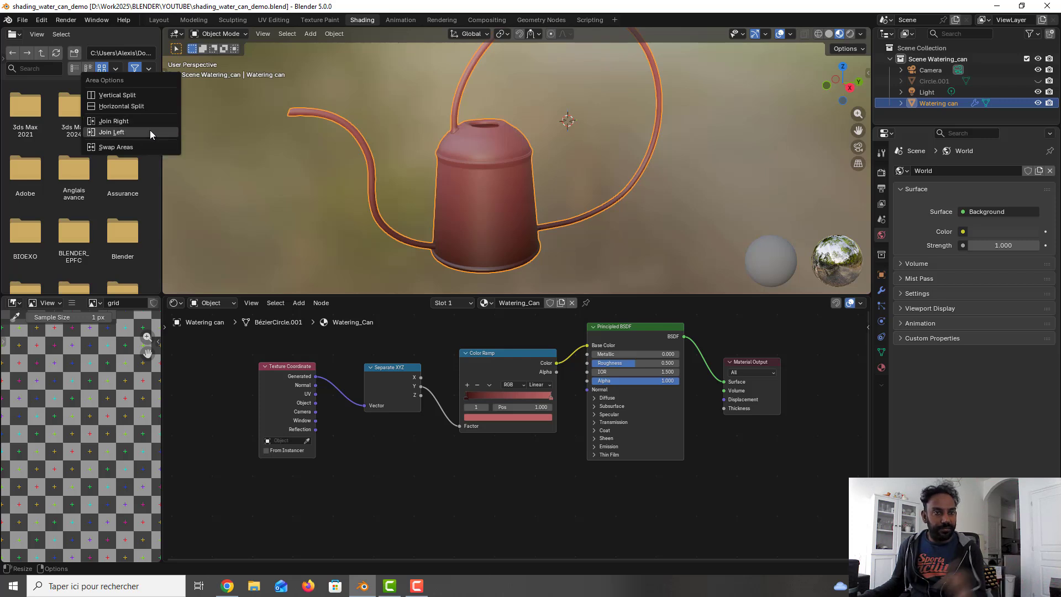
left_click(150, 131)
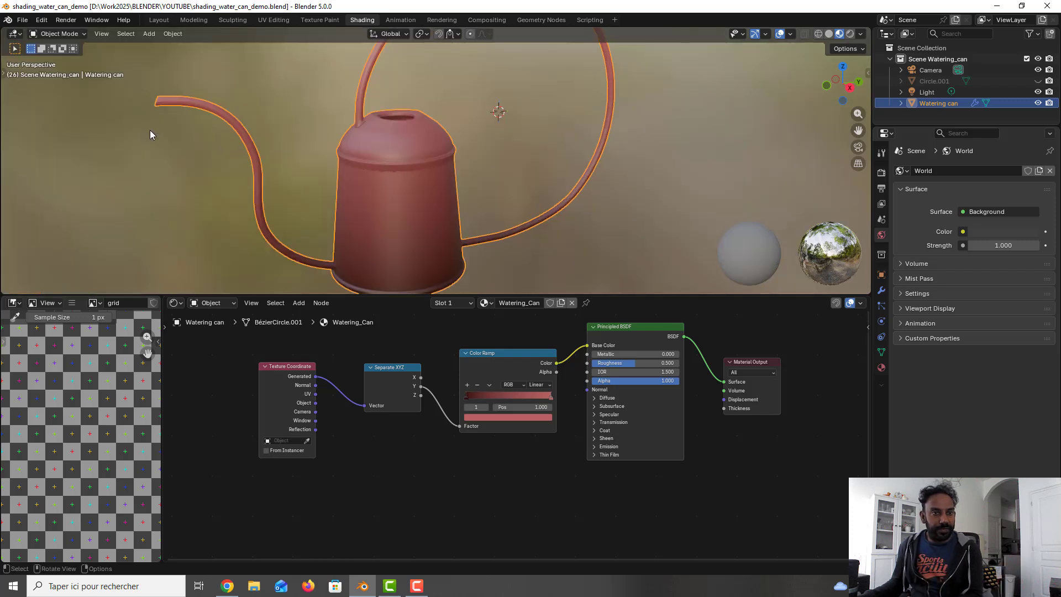
right_click(159, 402)
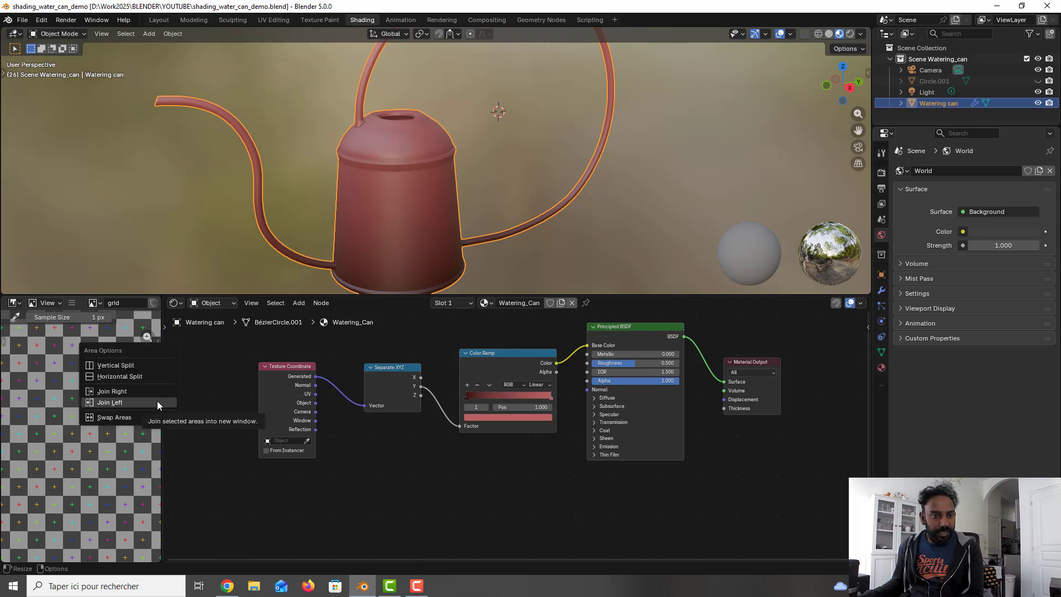
left_click(157, 401)
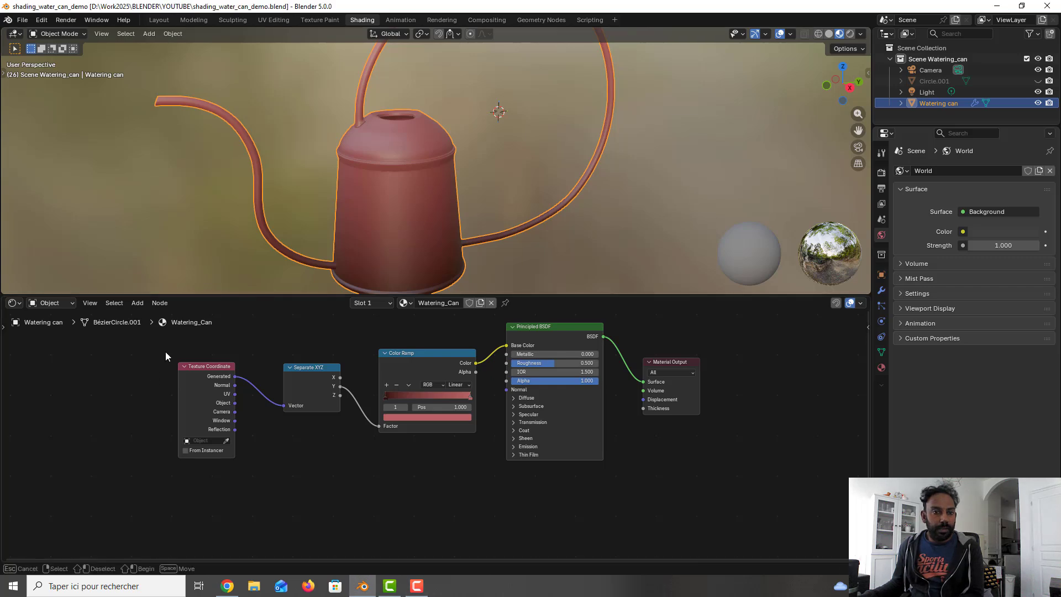
- Move the Texture Coordinate, Separate XYZ and Color Ramp nodes together away from the Principled BSDF to free up space
left_click_drag(157, 348, 482, 520)
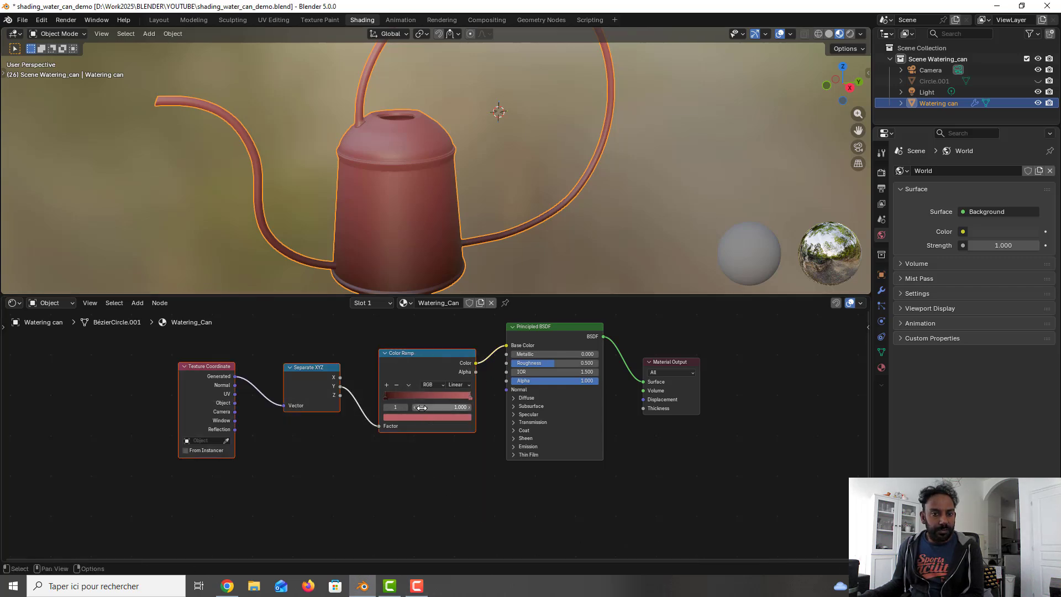
key("g")
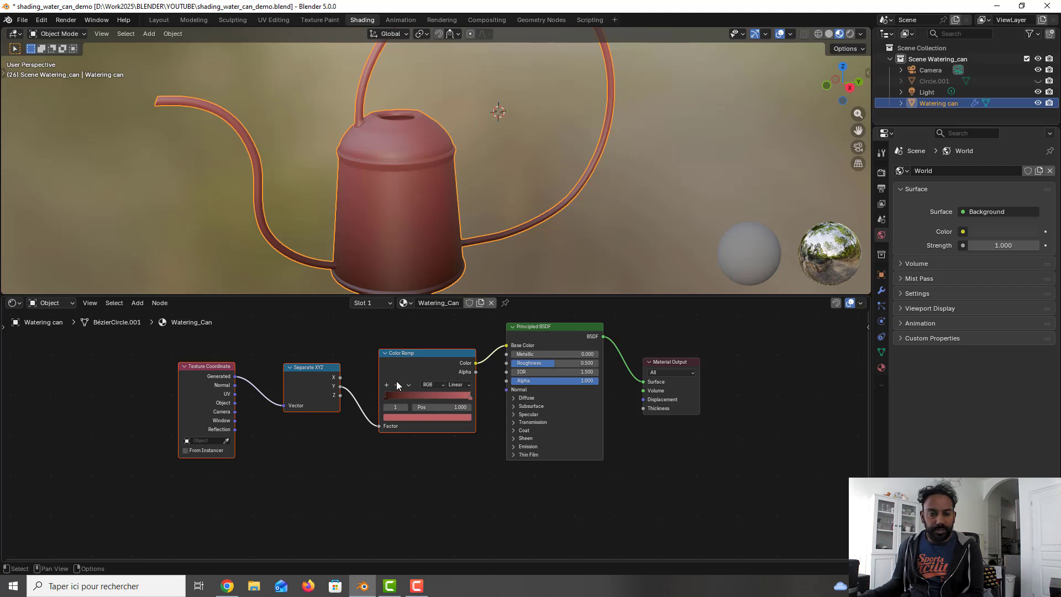
left_click(236, 391)
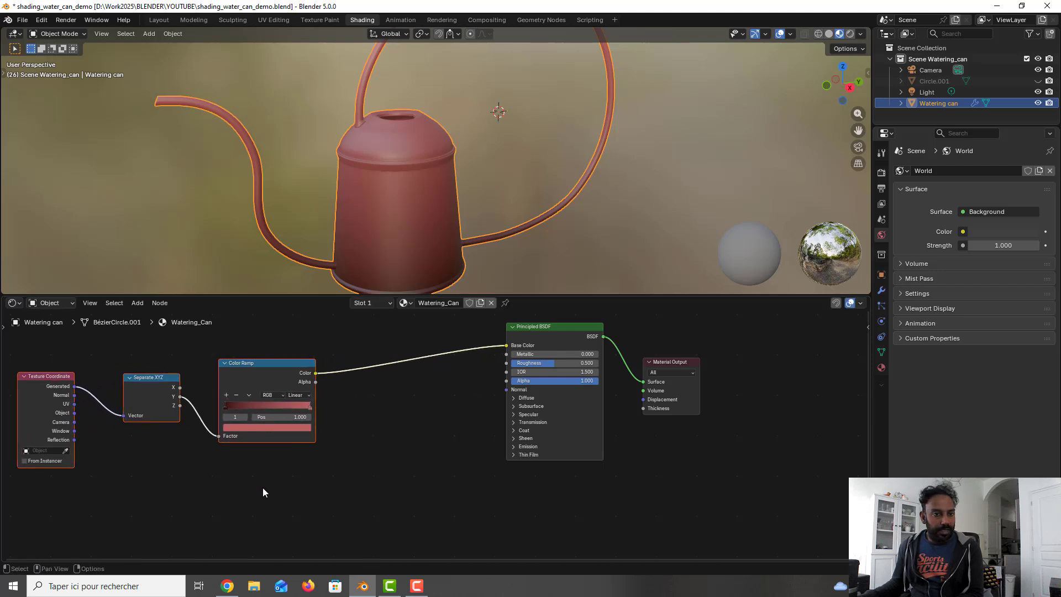
- Add a Noise Texture node in the empty space below the Color Ramp
left_click(263, 487)
scroll(263, 487, "down", 1)
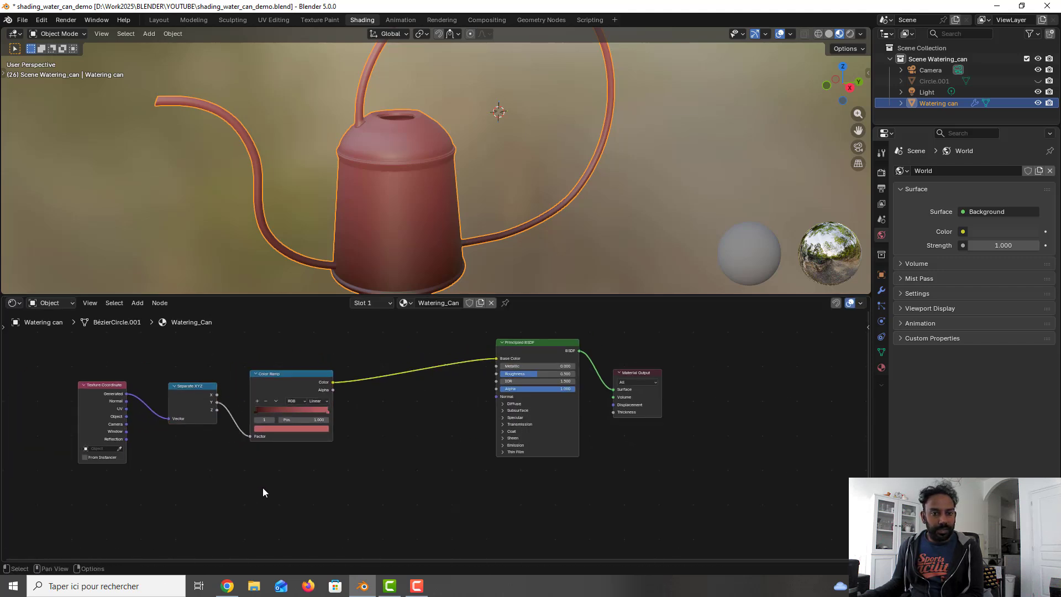
scroll(263, 487, "down", 1)
key("shift+a")
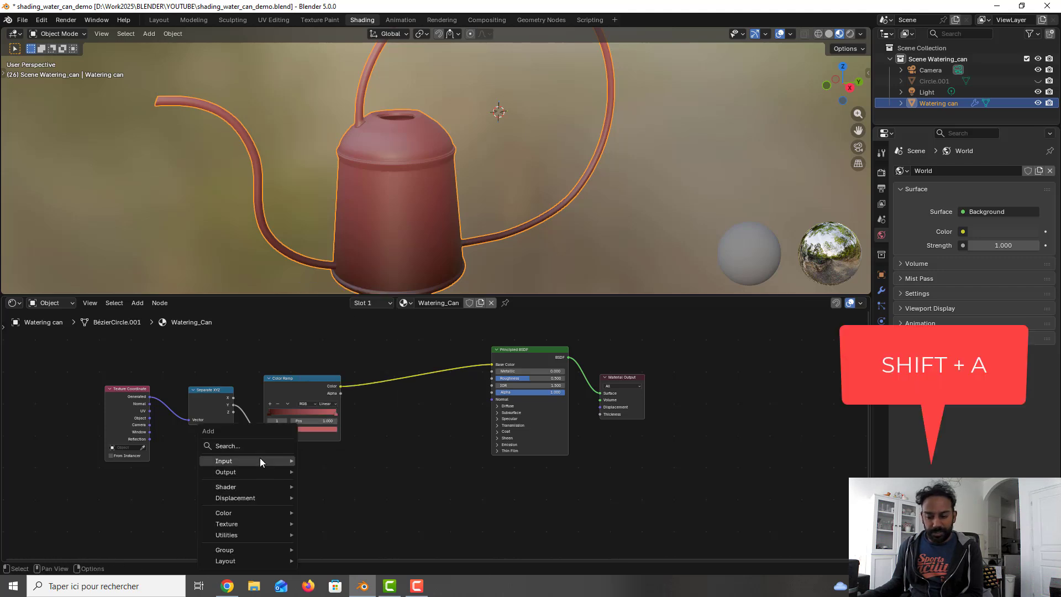
left_click(258, 443)
type("noise")
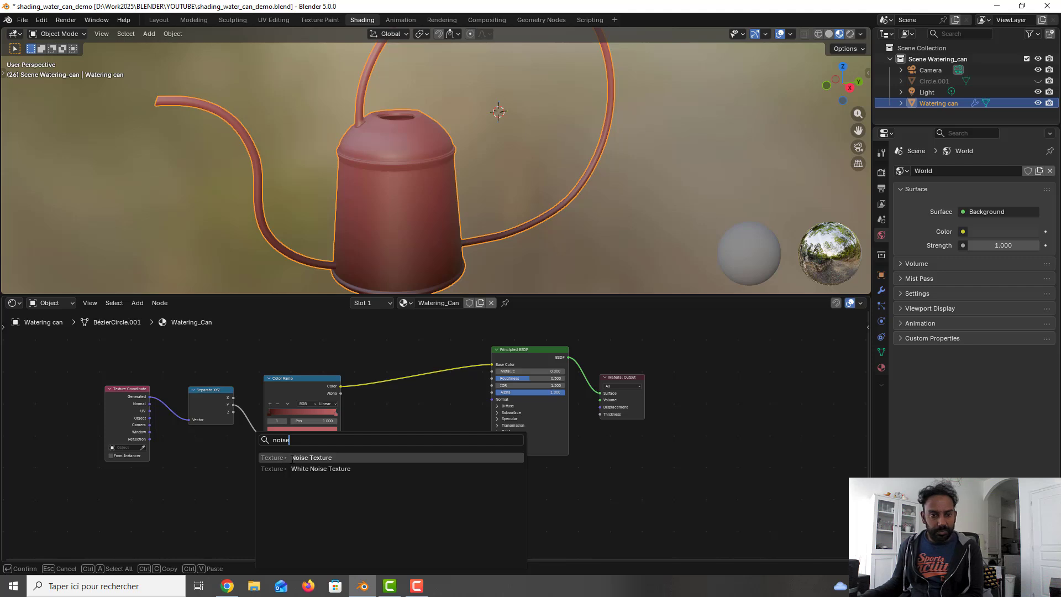
key("Return")
left_click(362, 469)
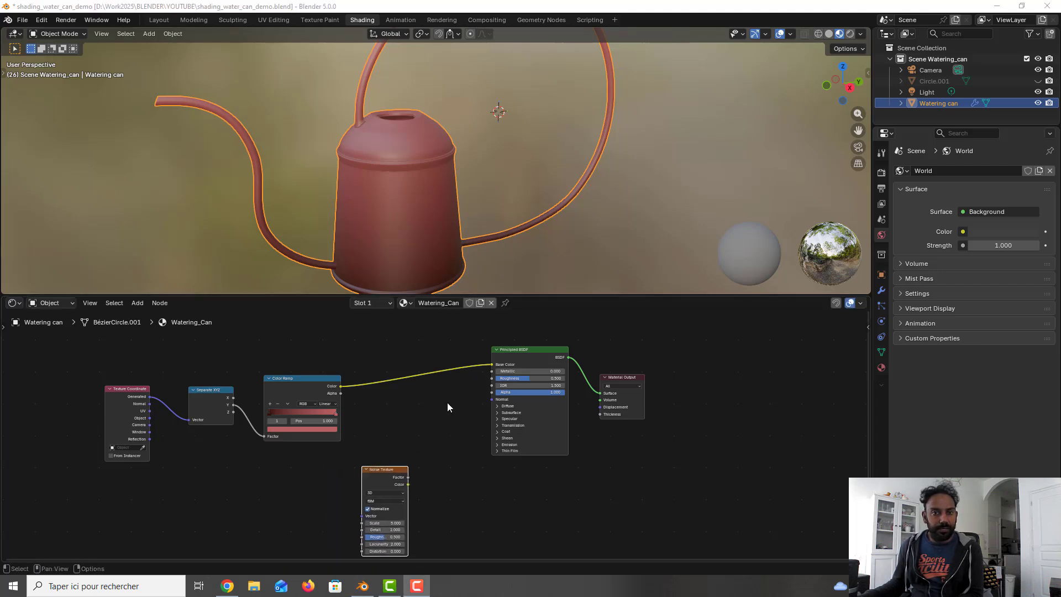
- Link the Noise Texture's Factor to the Principled BSDF's IOR, and the Texture Coordinate's Object output to the noise's Vector
left_click_drag(408, 477, 508, 389)
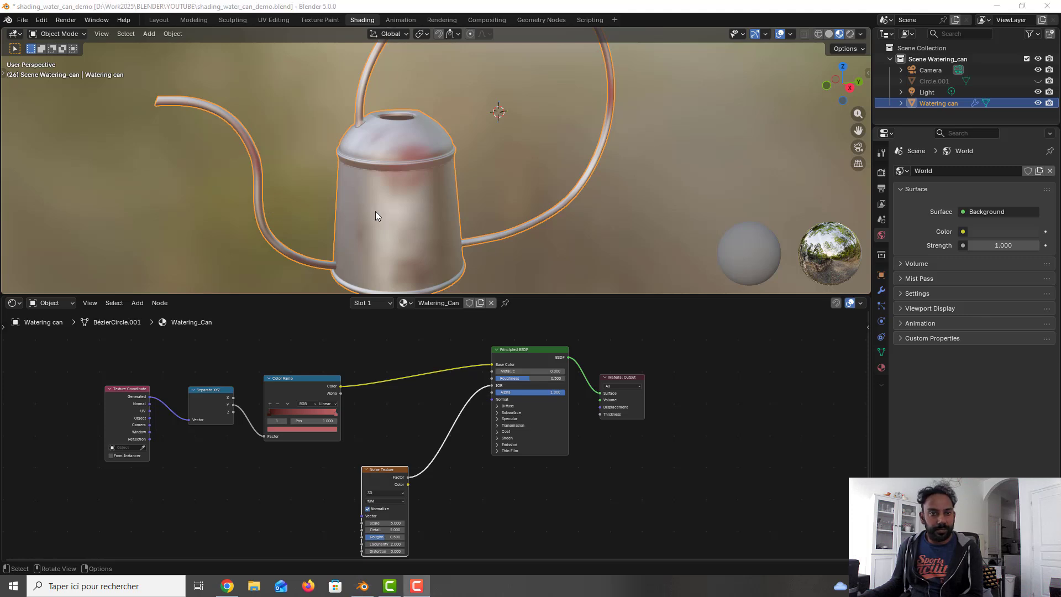
middle_click_drag(451, 153, 372, 173)
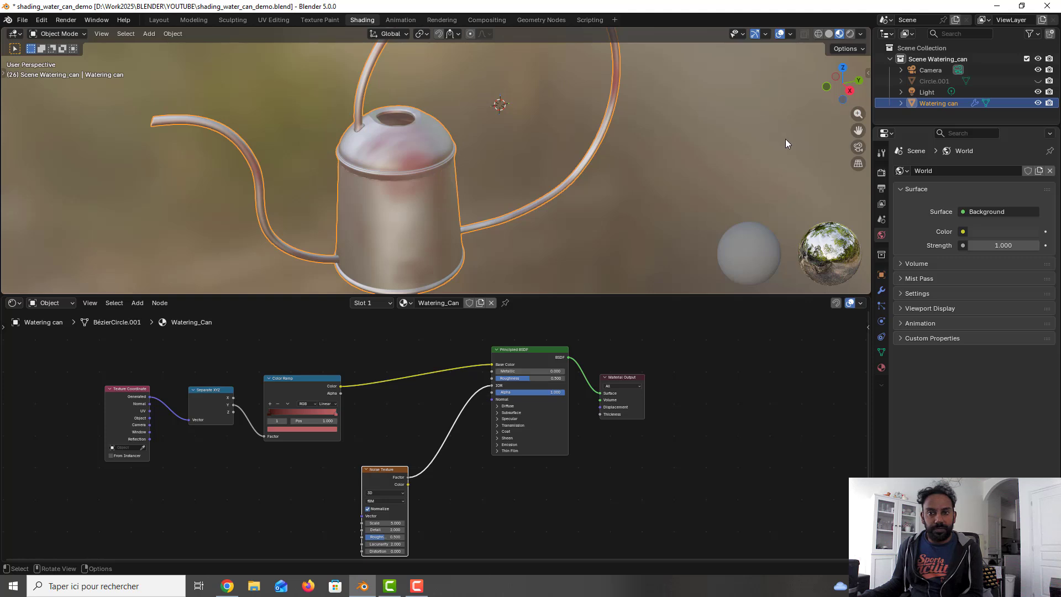
middle_click_drag(347, 450, 376, 399)
scroll(376, 399, "down", 1)
scroll(237, 403, "up", 1)
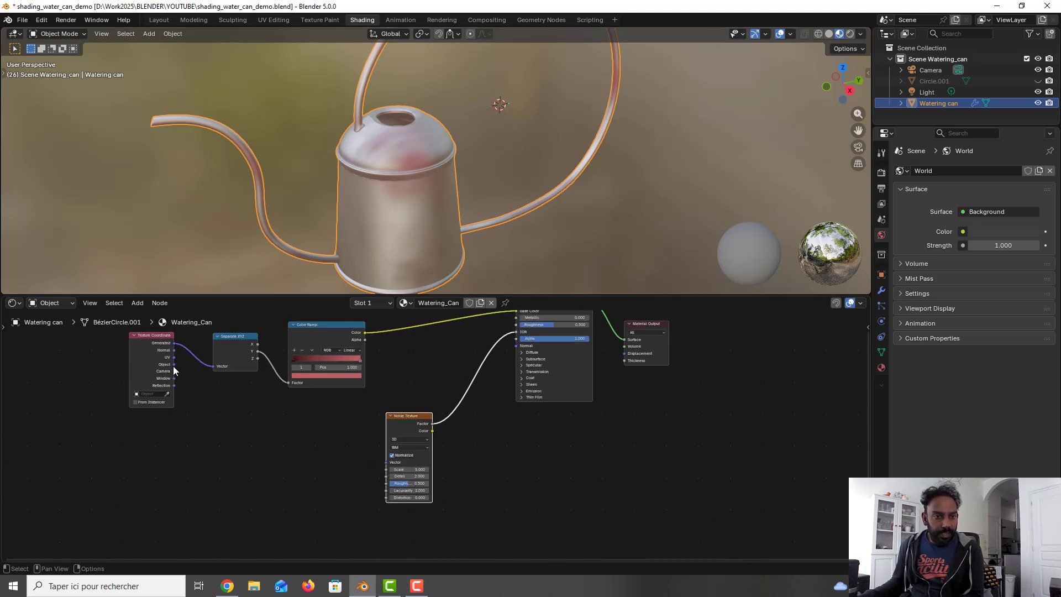
left_click_drag(173, 365, 385, 462)
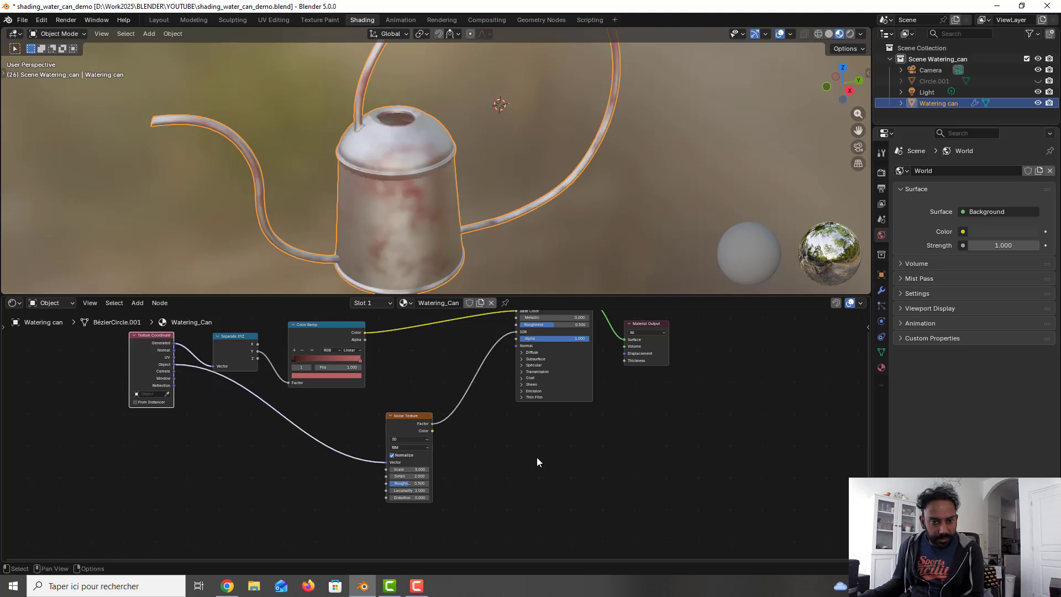
- Set the Noise Texture's Scale to 12 and its Detail to 4
double_click(409, 469)
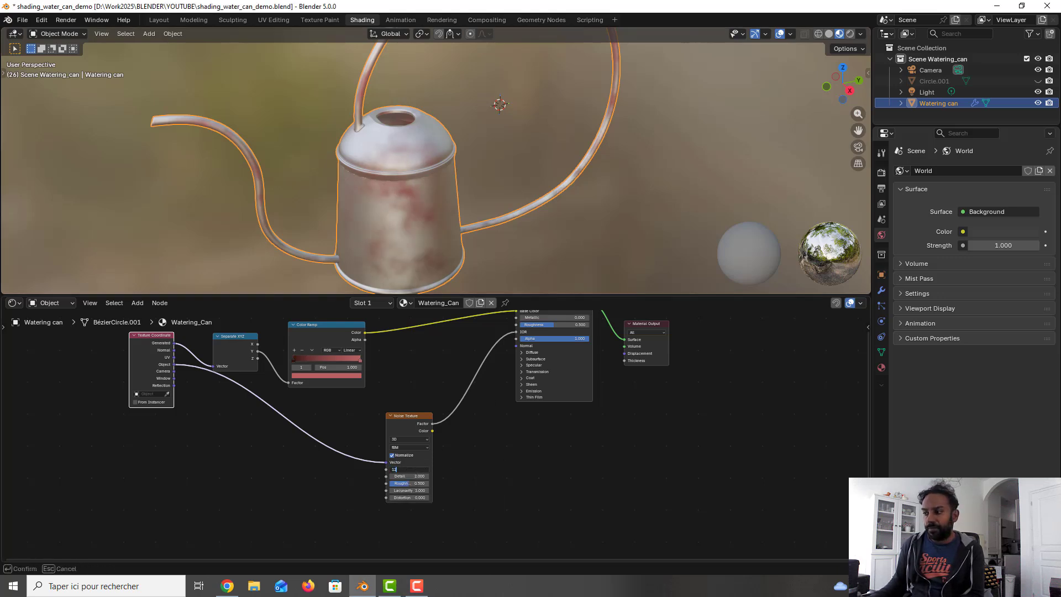
key("Return")
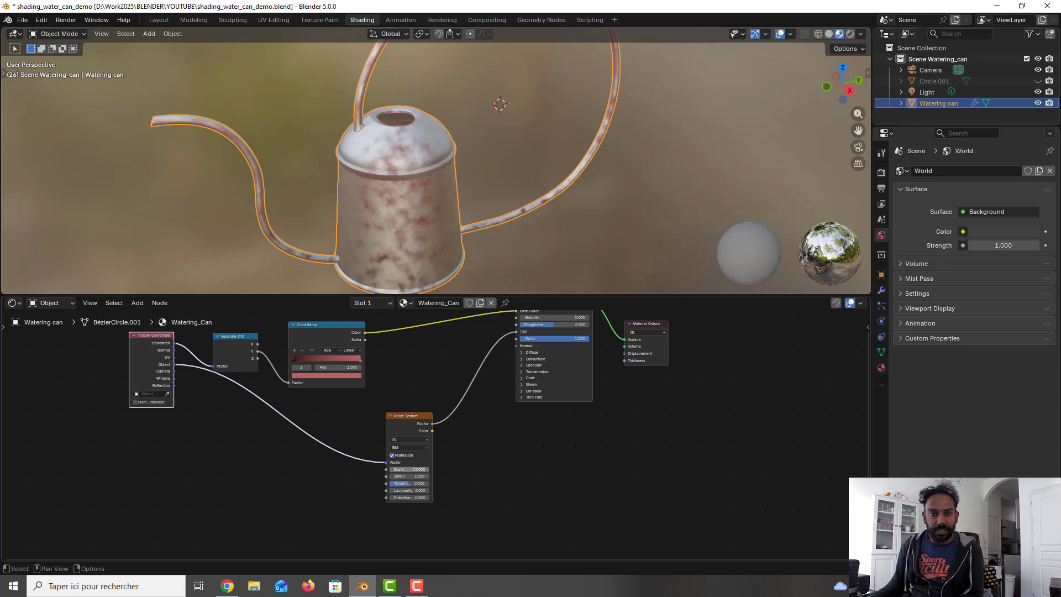
left_click(793, 147)
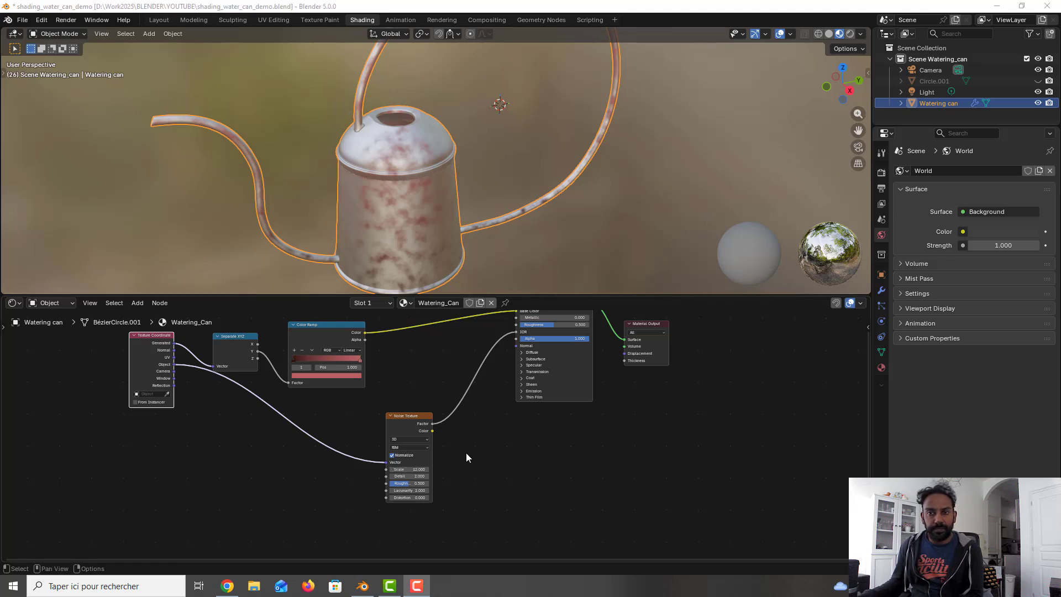
scroll(436, 436, "up", 2)
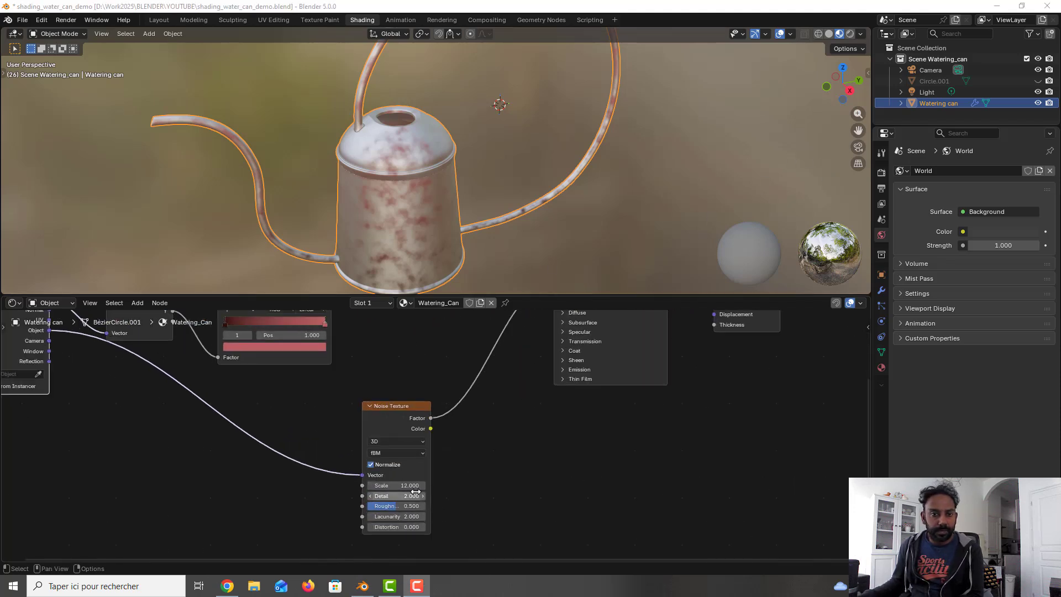
double_click(409, 476)
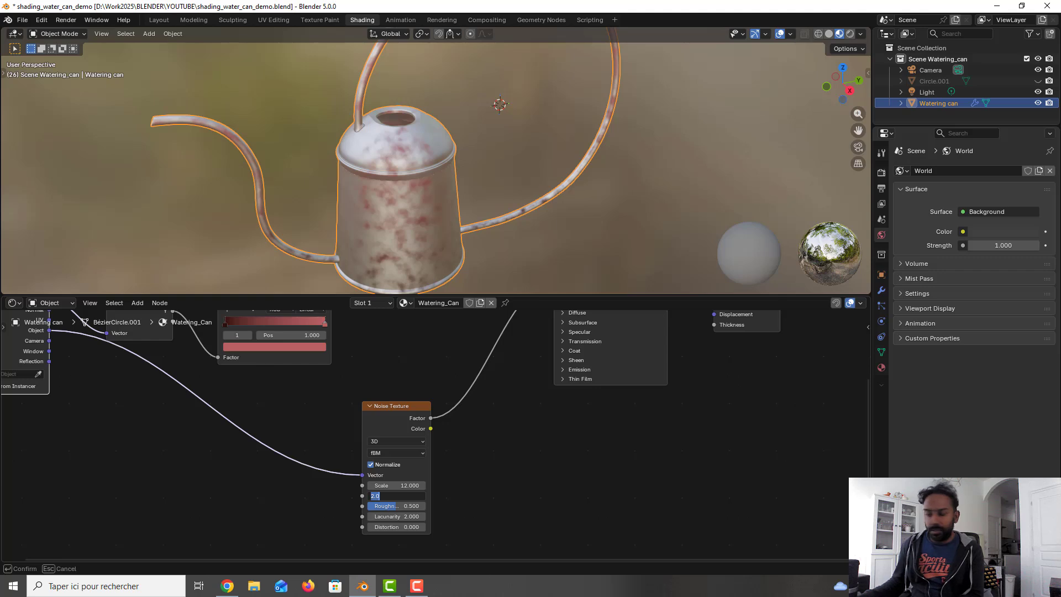
type("4")
key("Return")
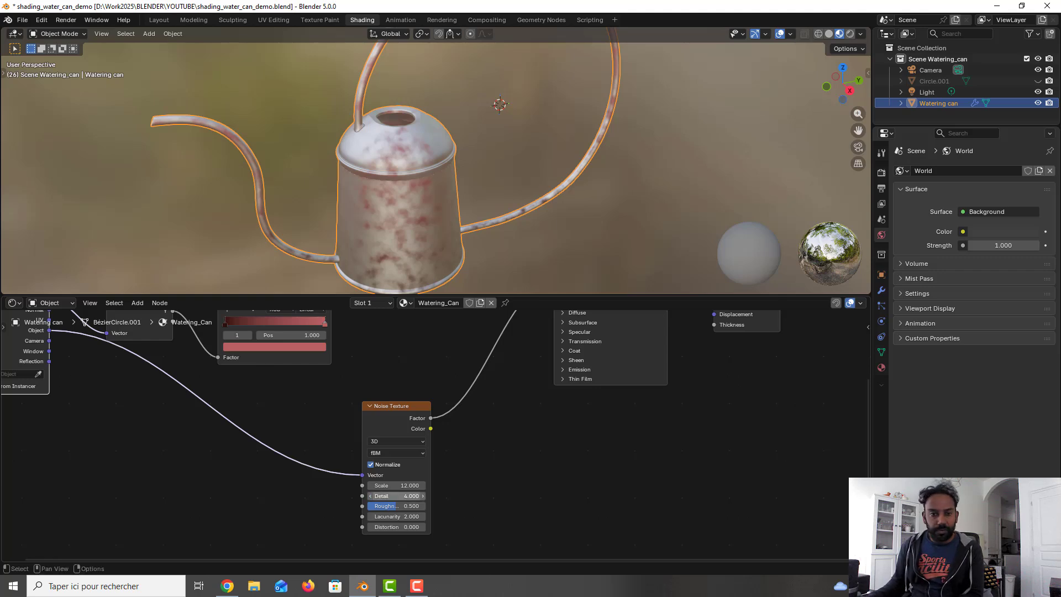
- Set the Noise Texture's Roughness to 0.7 and its Lacunarity to 2.5
double_click(410, 504)
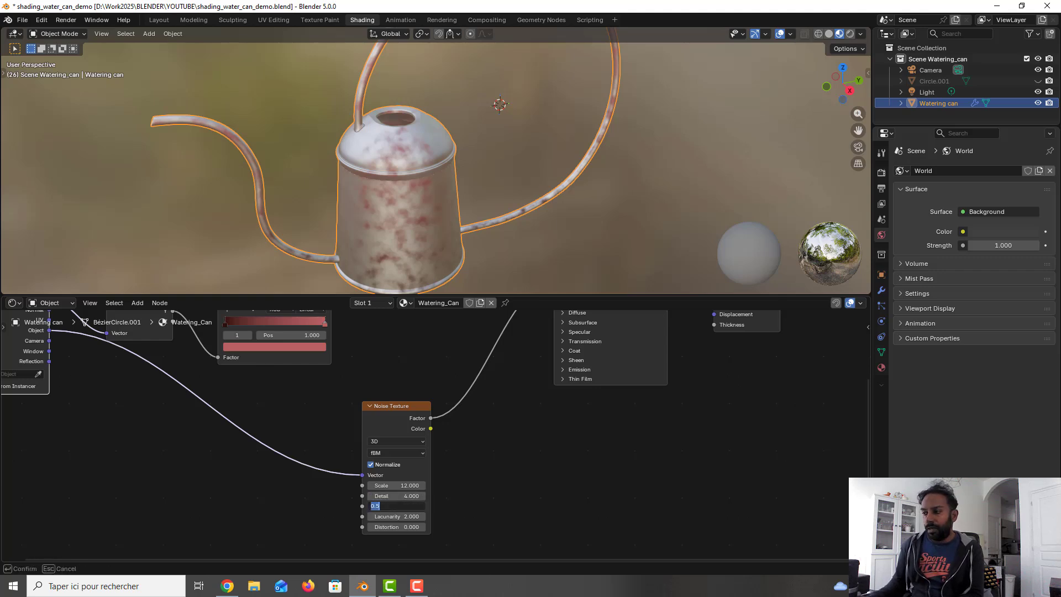
type("0.7")
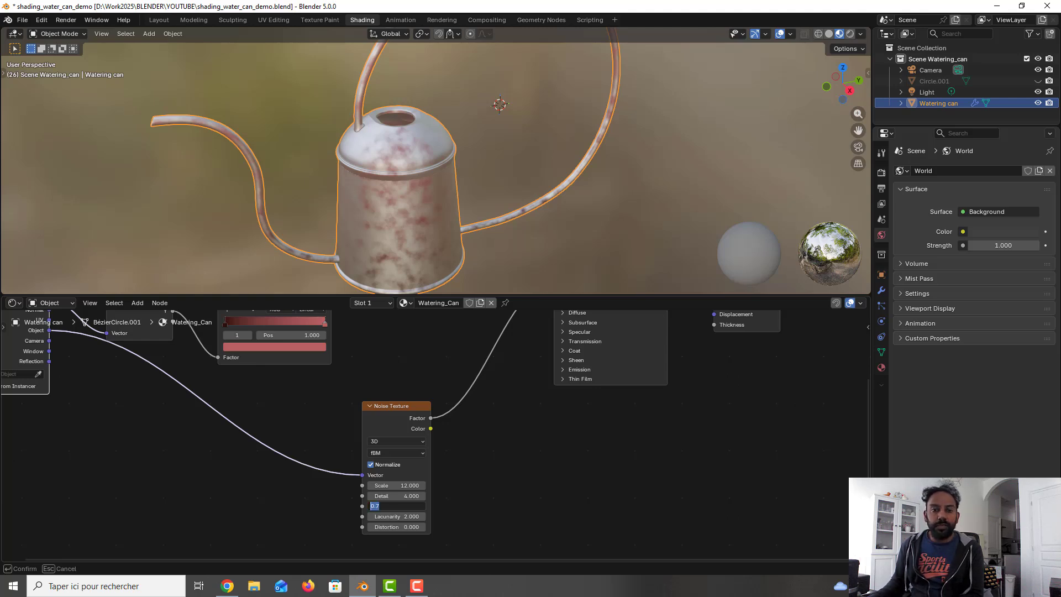
key("Return")
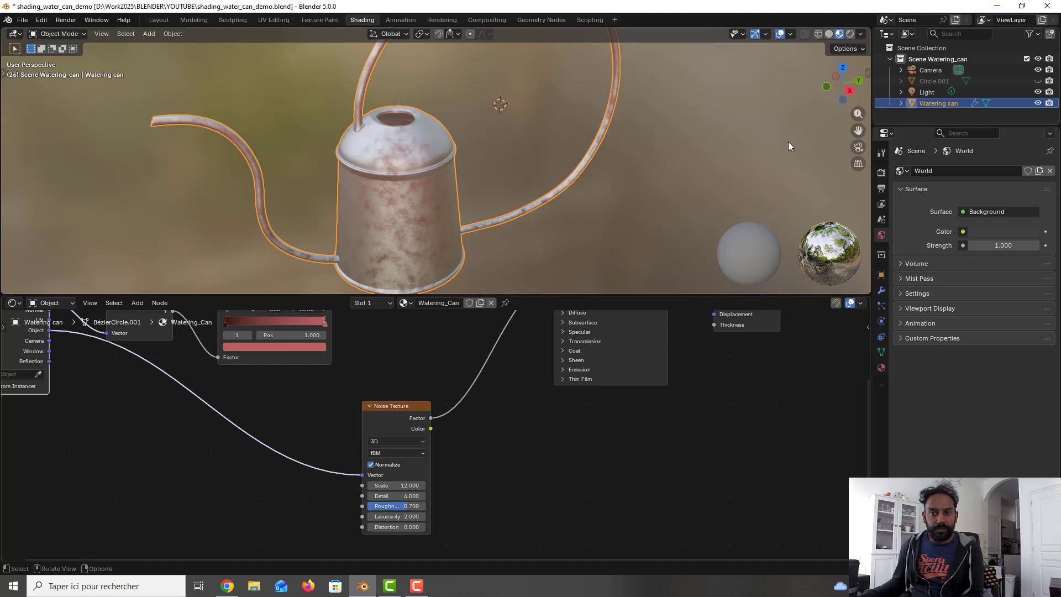
left_click(412, 516)
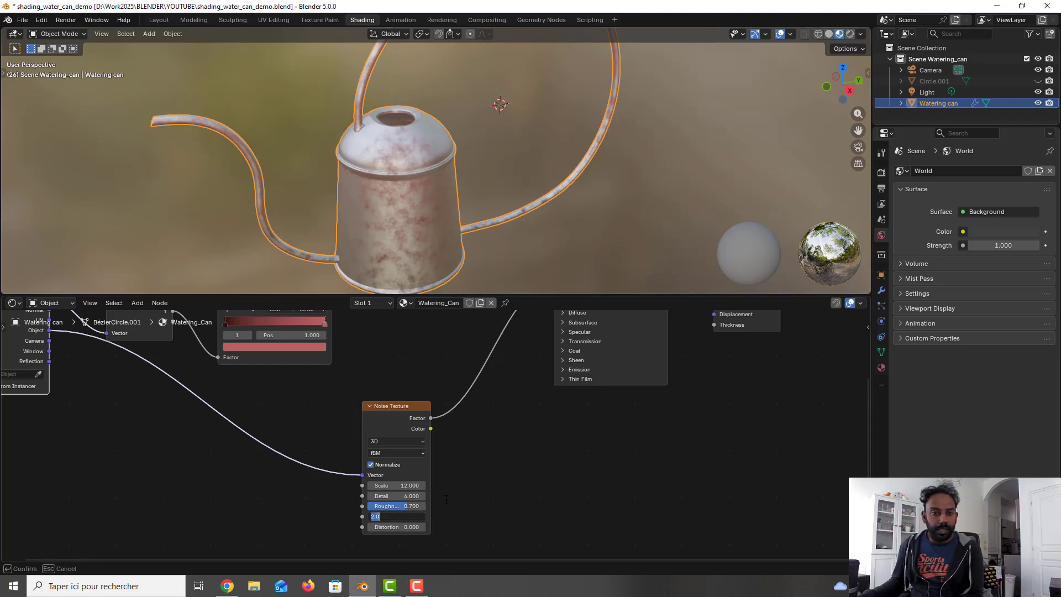
type("2.5")
key("Return")
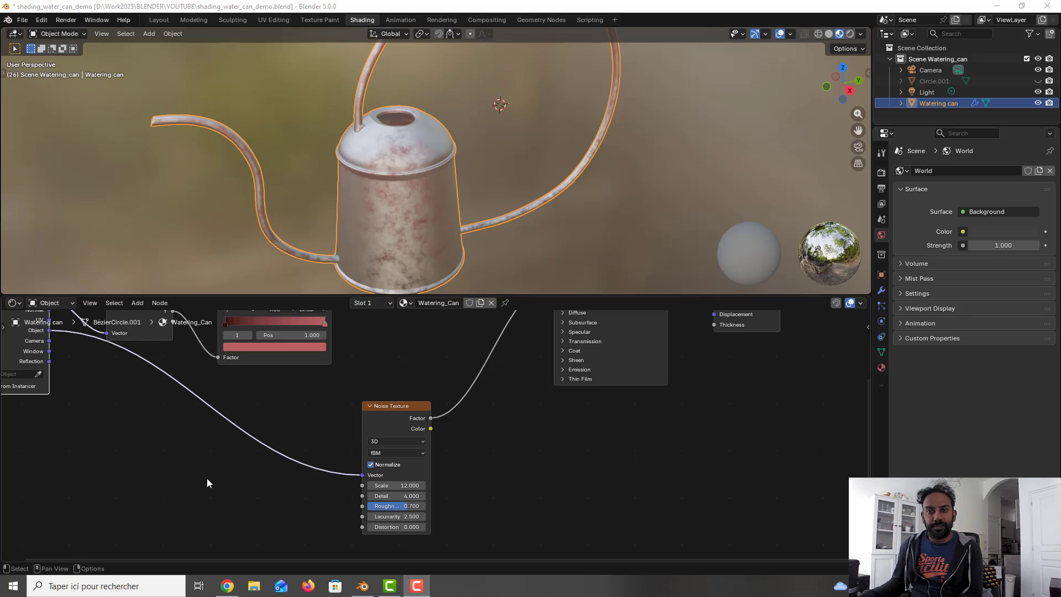
- Insert a Linear Light color mix node into the link between the Texture Coordinate and Noise Texture nodes
left_click(191, 482)
key("shift+a")
mouse_move(191, 486)
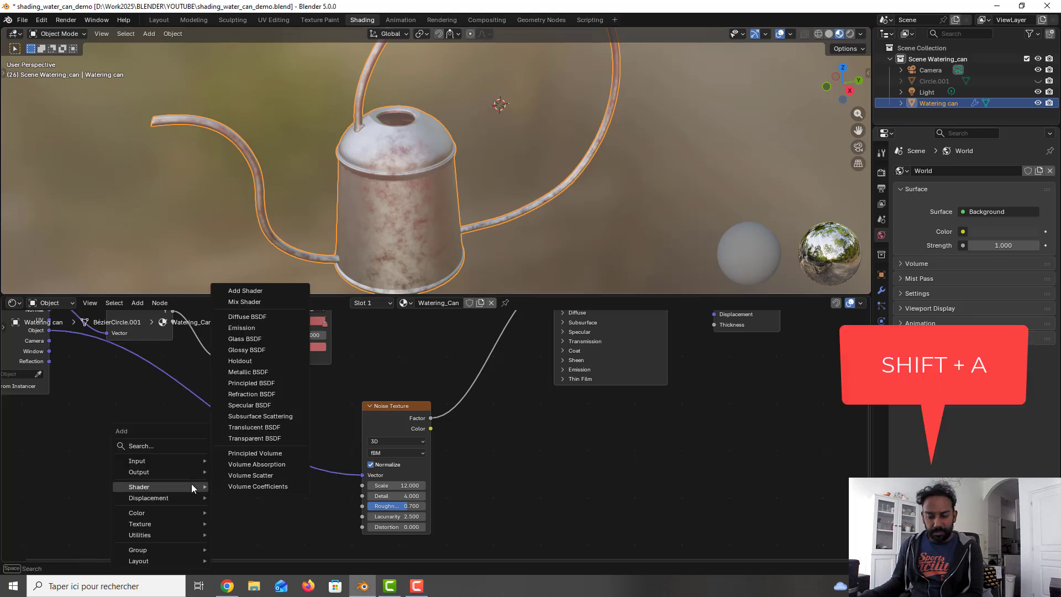
left_click(183, 445)
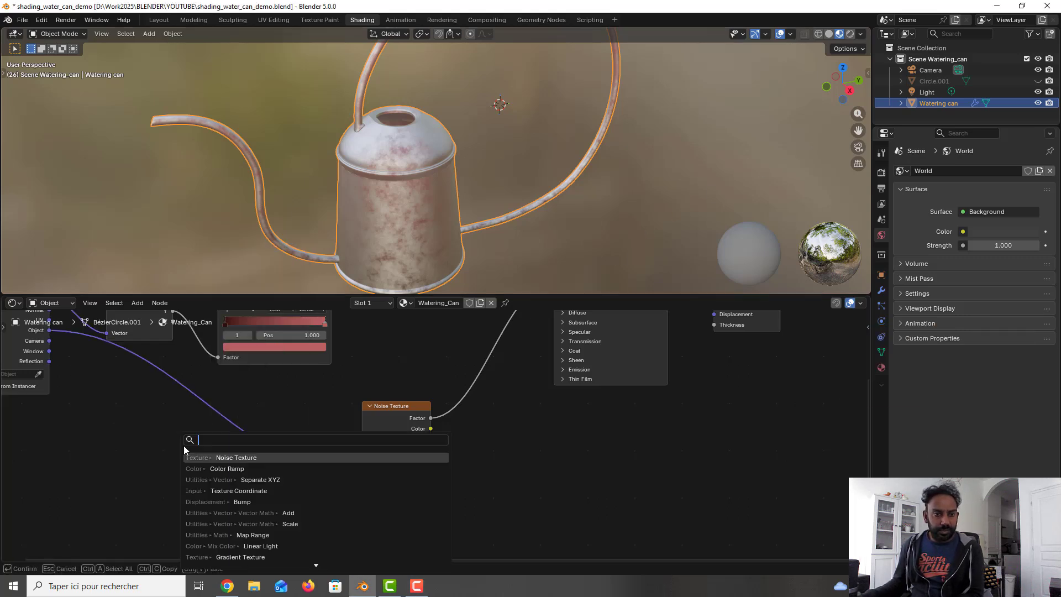
type("line")
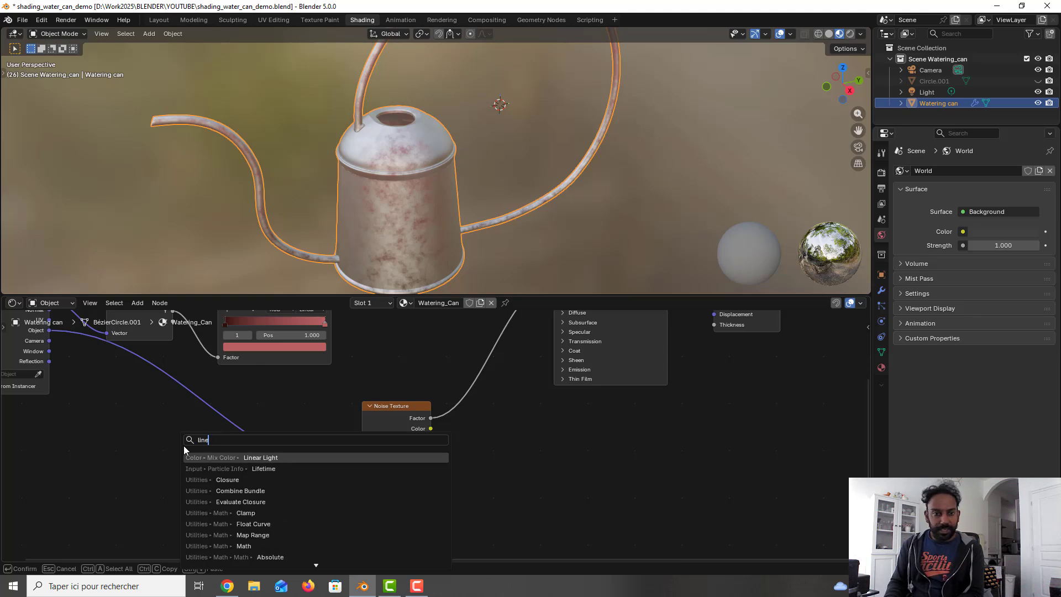
left_click(199, 458)
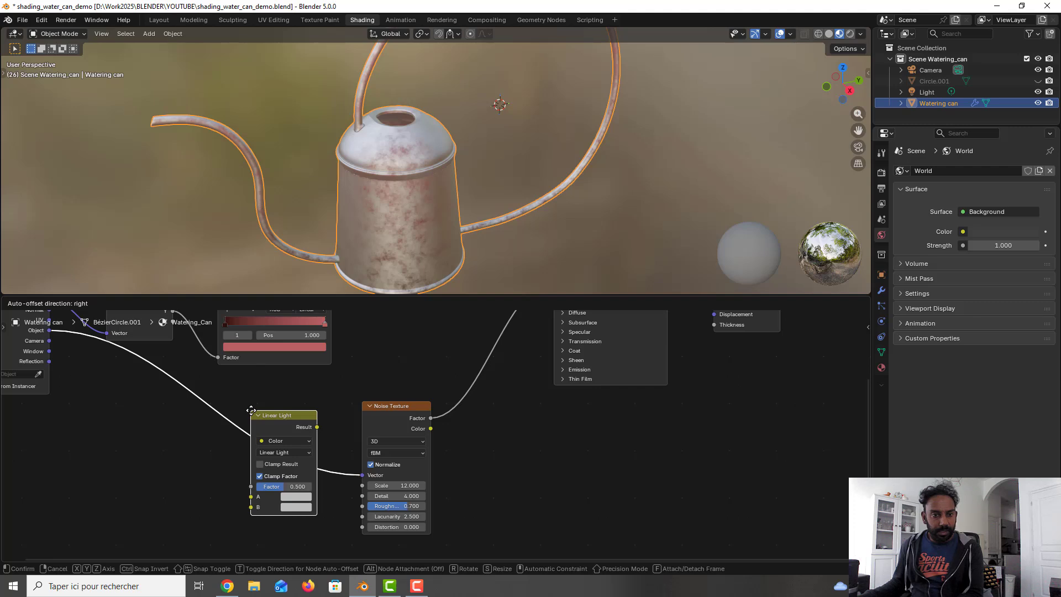
left_click(251, 410)
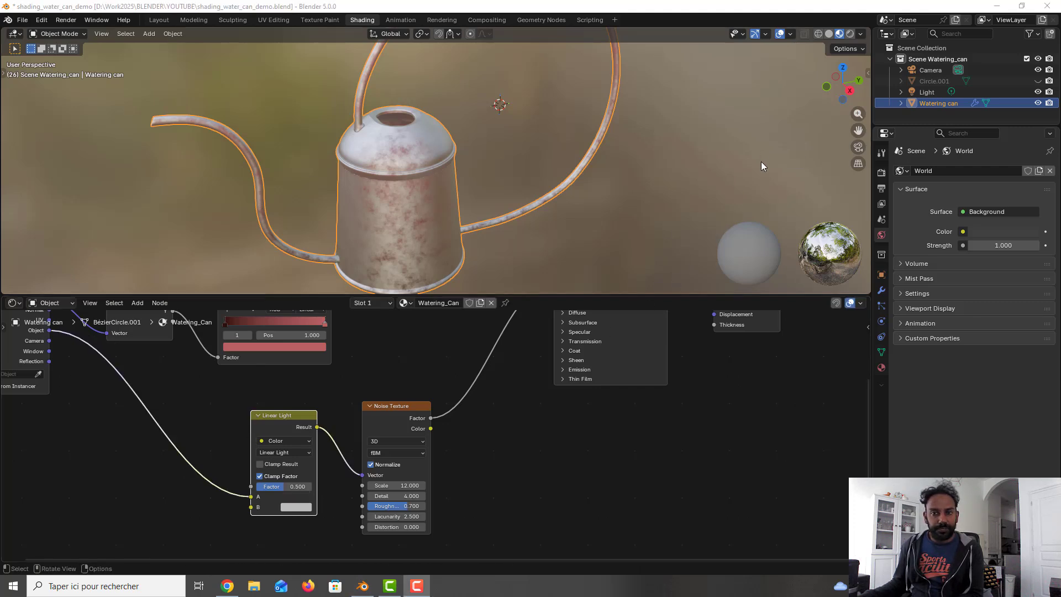
- Duplicate the Noise Texture node and arrange the two noise nodes before and after the Linear Light node
left_click(408, 406)
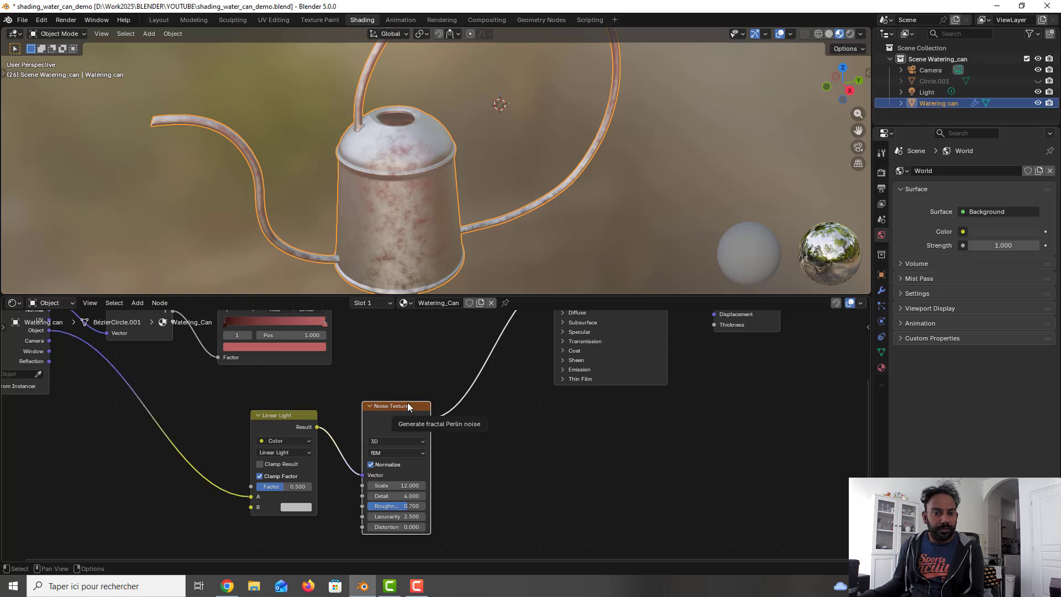
left_click(160, 302)
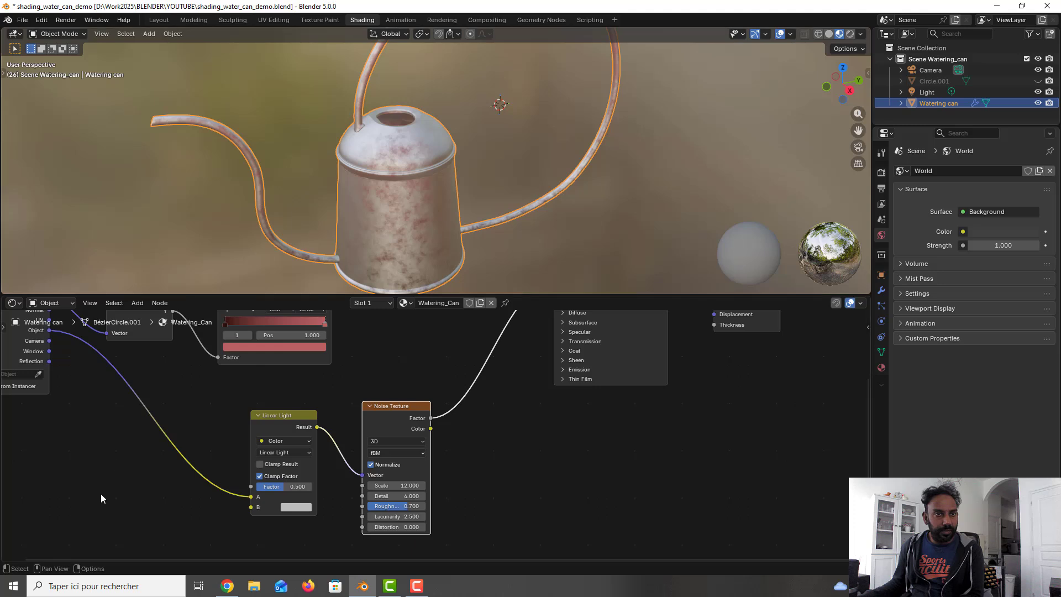
left_click(100, 492)
left_click(160, 303)
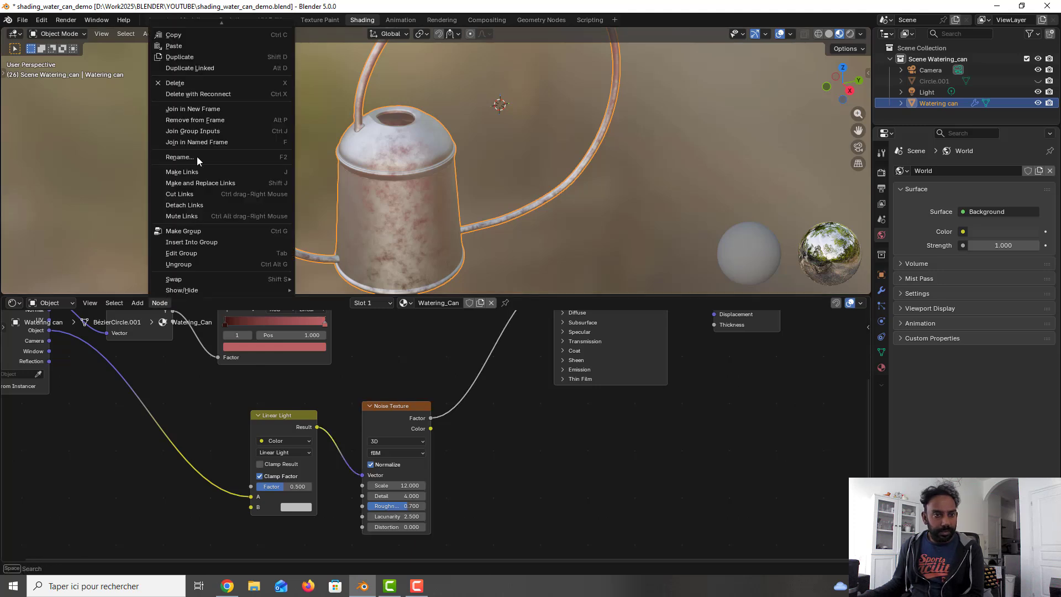
left_click(230, 46)
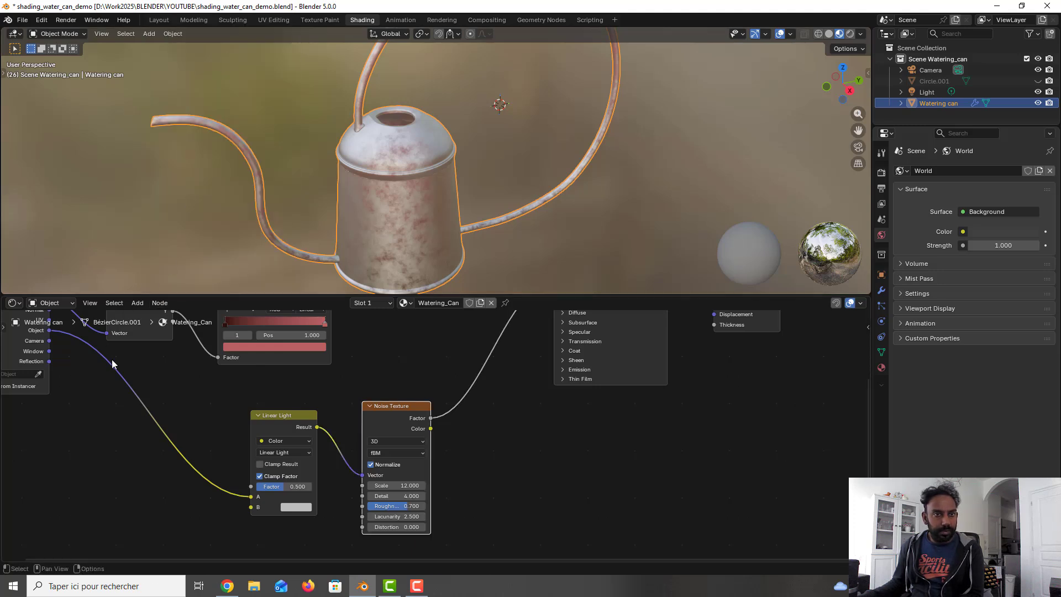
key("shift+d")
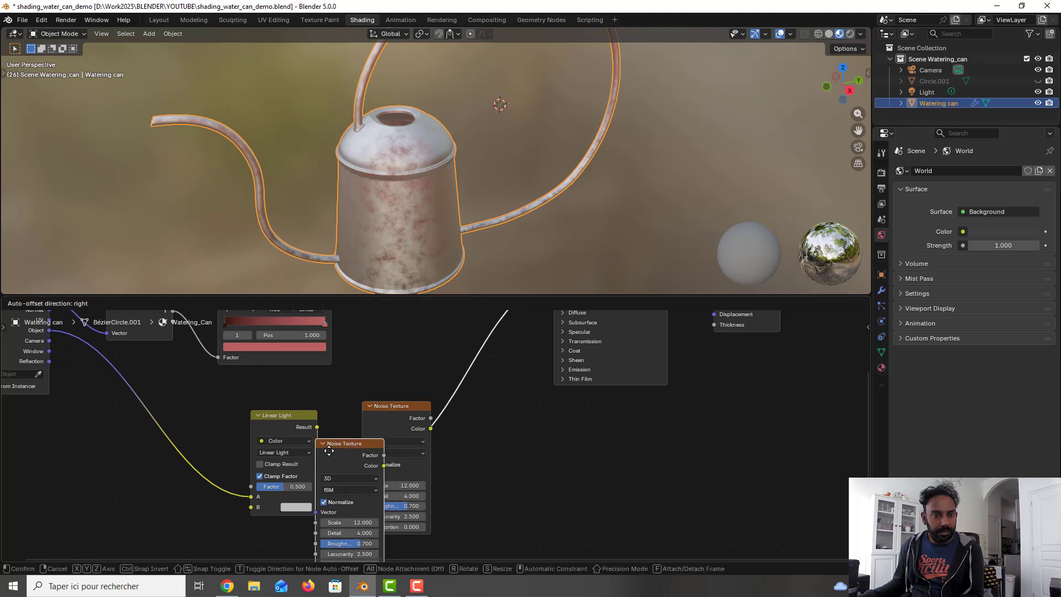
left_click(443, 383)
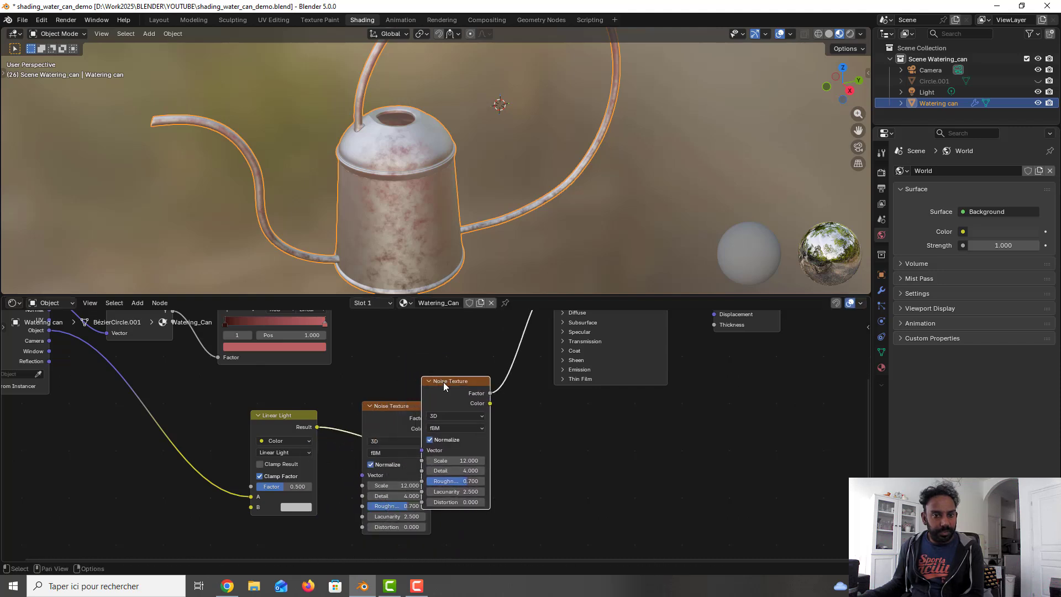
left_click_drag(398, 408, 243, 456)
left_click_drag(109, 475, 110, 473)
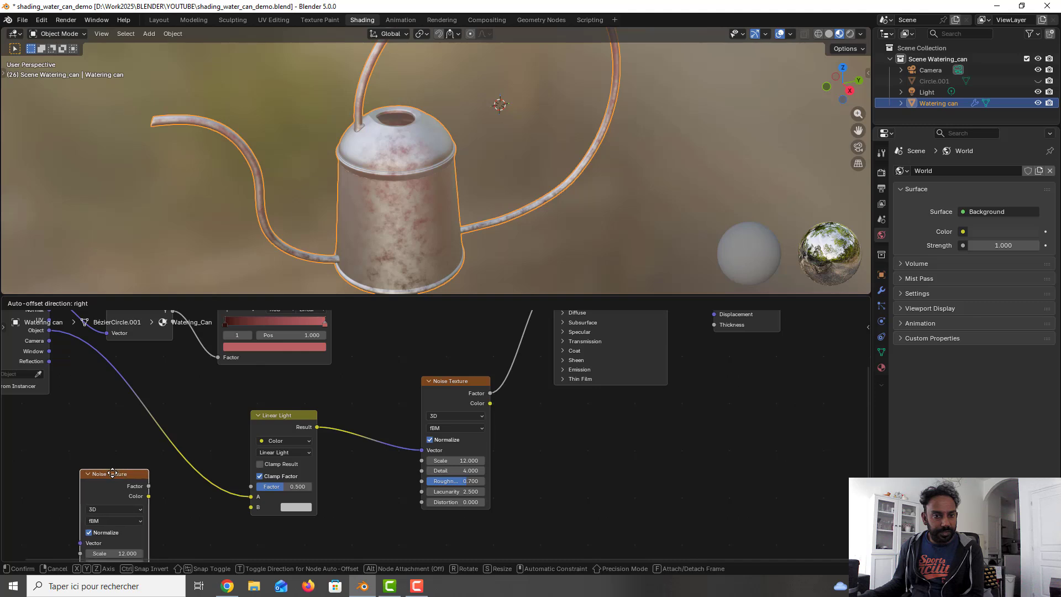
left_click_drag(449, 380, 407, 386)
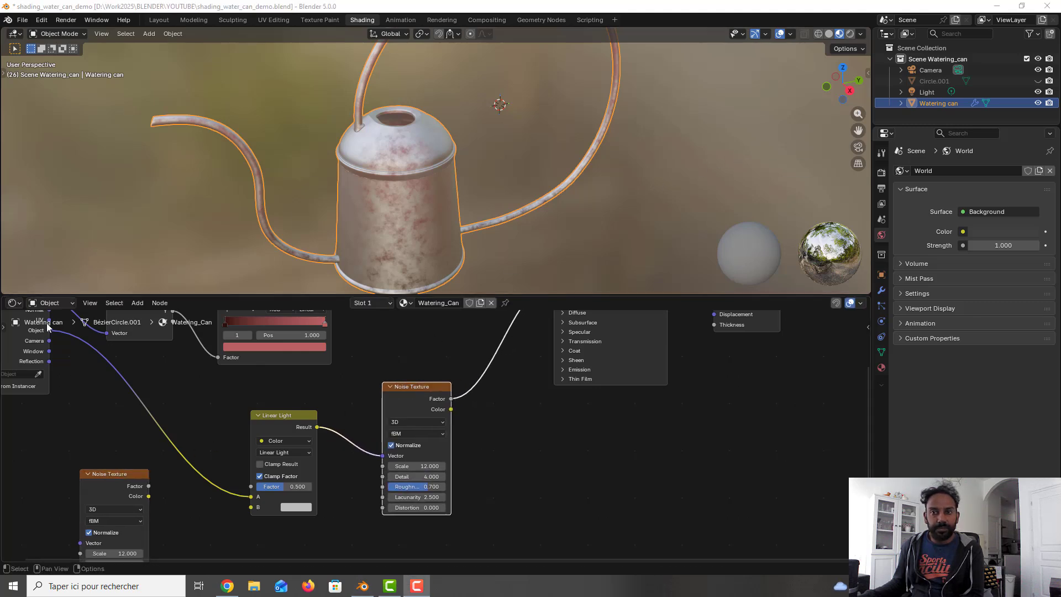
- Link the Texture Coordinate's Object output to the unconnected Noise Texture's Vector, and that noise's Color to Linear Light's B input
left_click_drag(49, 330, 67, 469)
left_click_drag(63, 511, 75, 531)
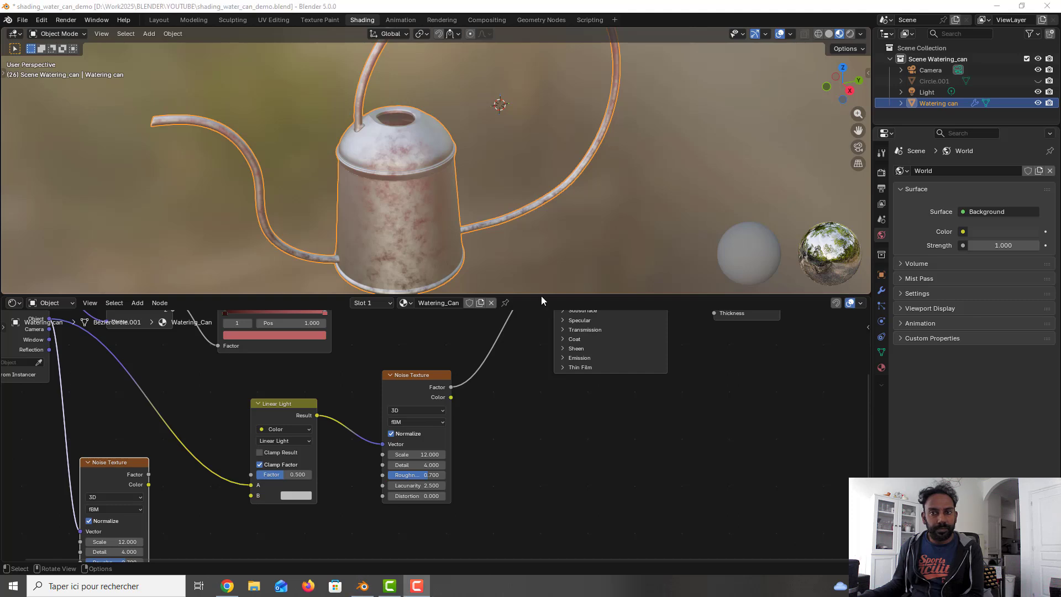
left_click_drag(149, 484, 251, 495)
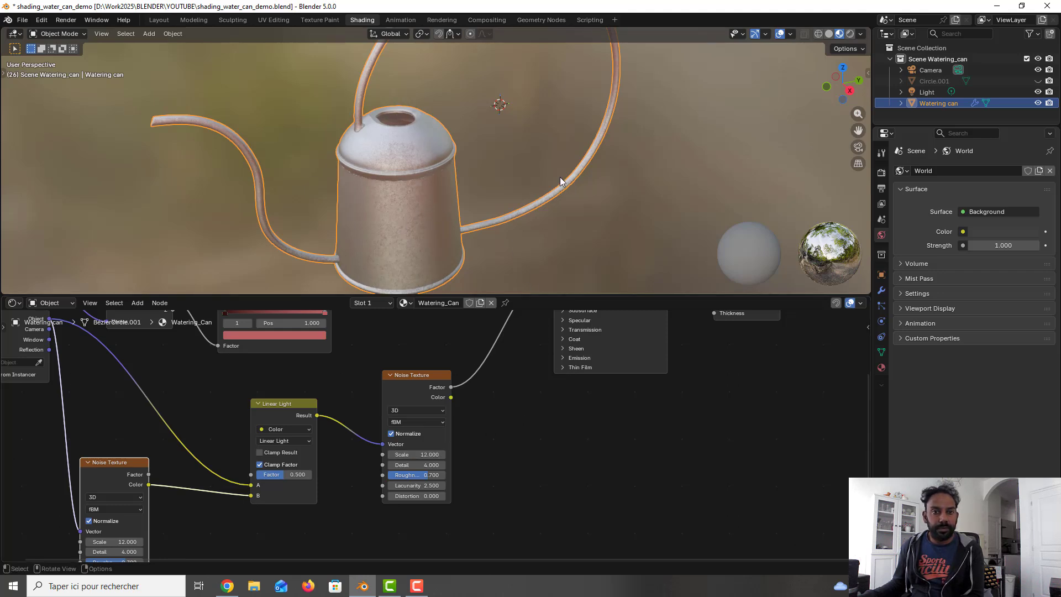
left_click(796, 146)
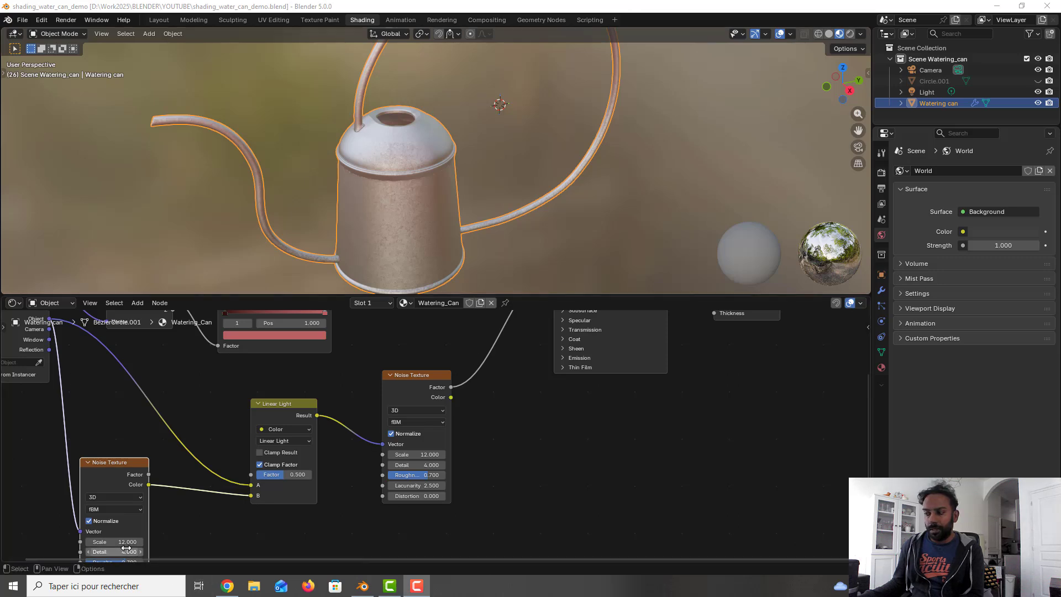
- Set the Scale of the Noise Texture feeding Linear Light to 6.7 and the Linear Light node's Factor to 0.108
left_click(126, 543)
type("6.7")
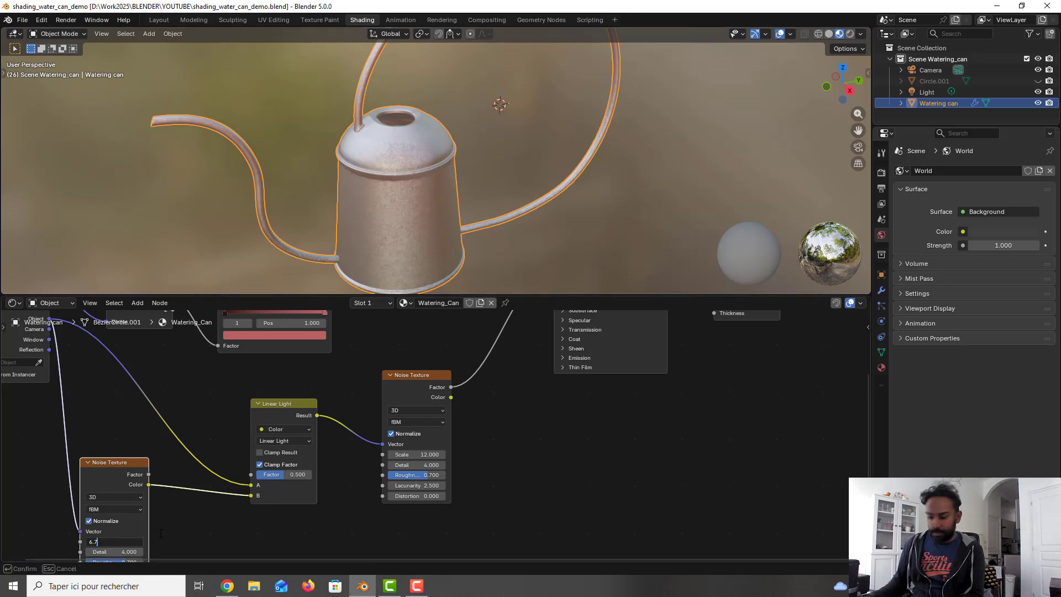
key("Return")
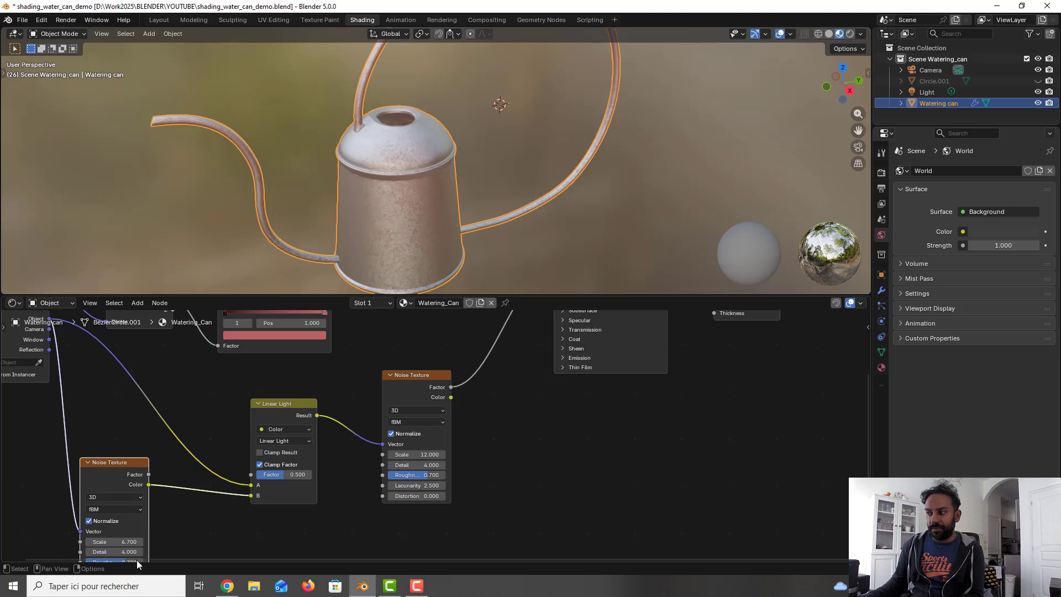
left_click(298, 475)
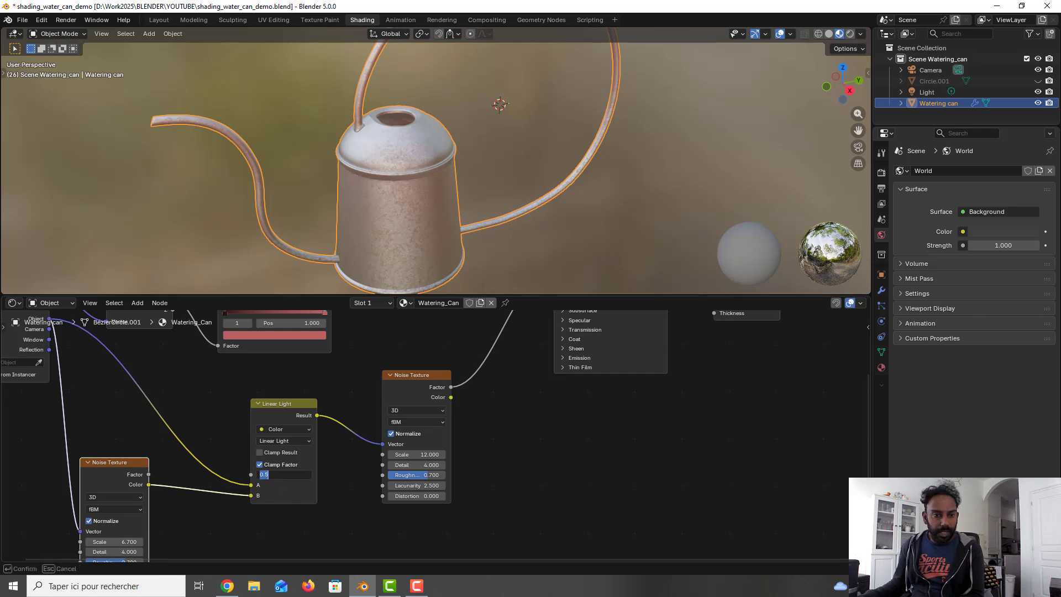
type("0.108")
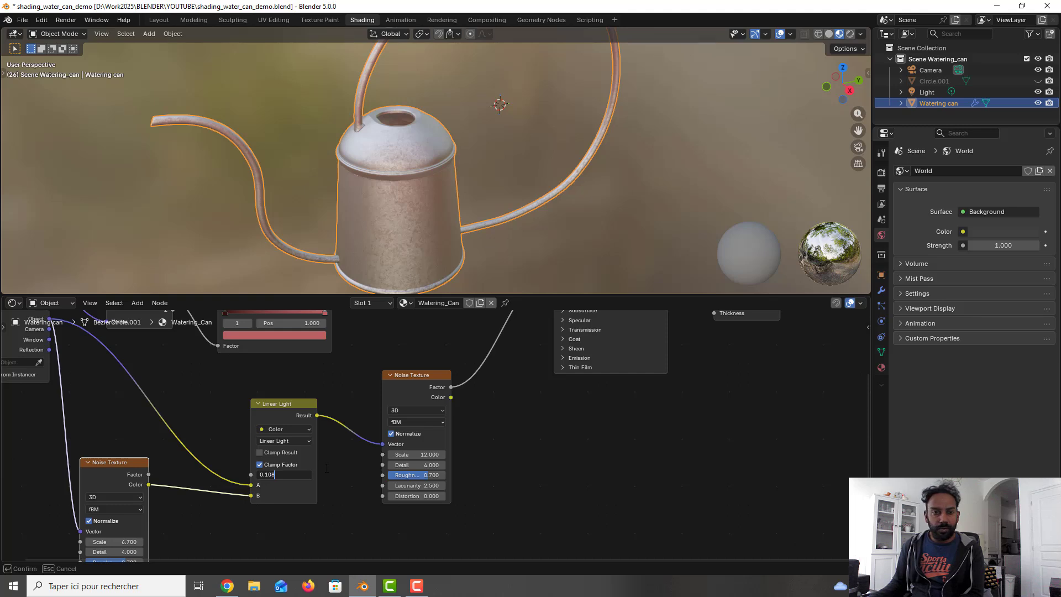
key("Return")
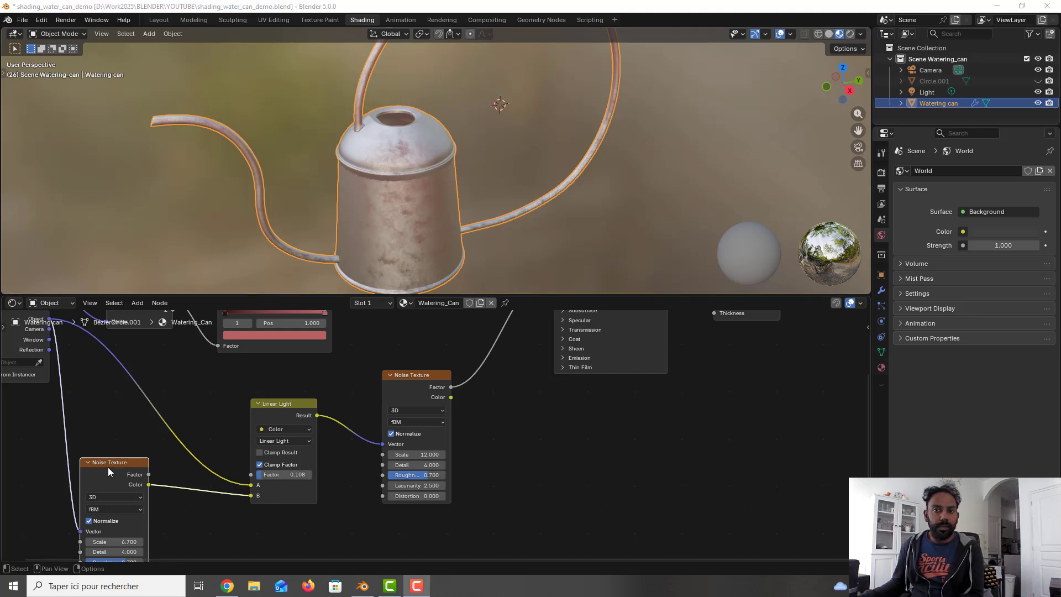
- Move the Noise Texture feeding Linear Light higher in the node graph and set its Lacunarity to 3
left_click_drag(108, 465, 119, 423)
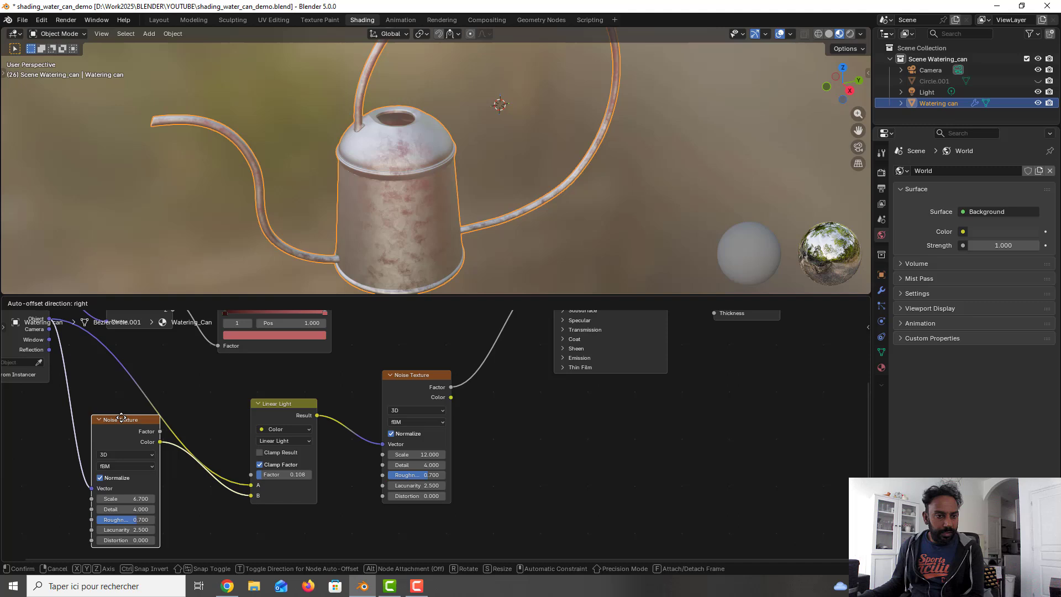
left_click(143, 529)
type("3")
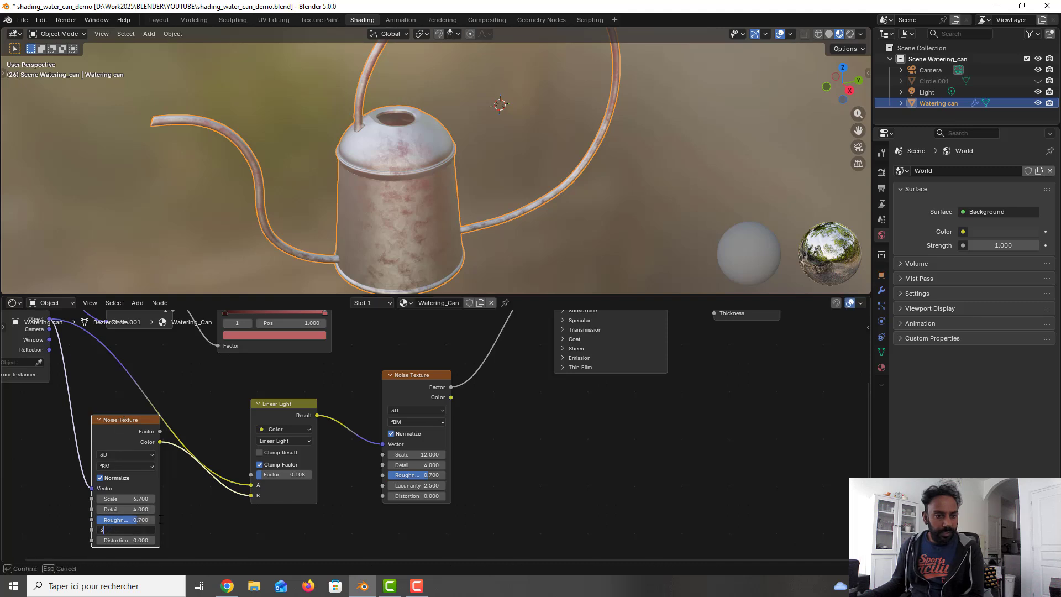
key("Return")
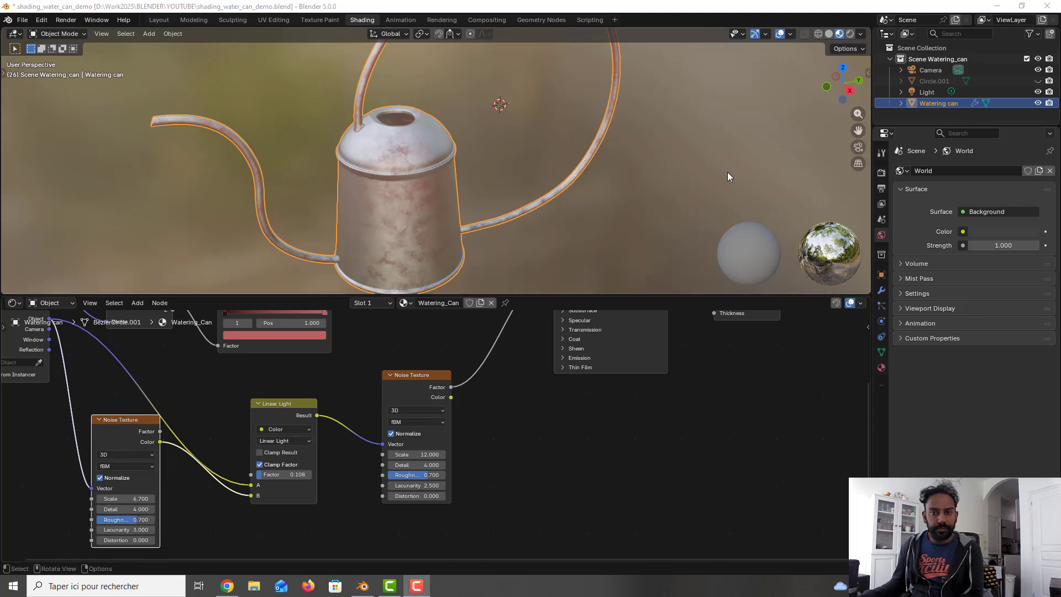
- Set the Linear Light node's Factor to 0.03
left_click(282, 474)
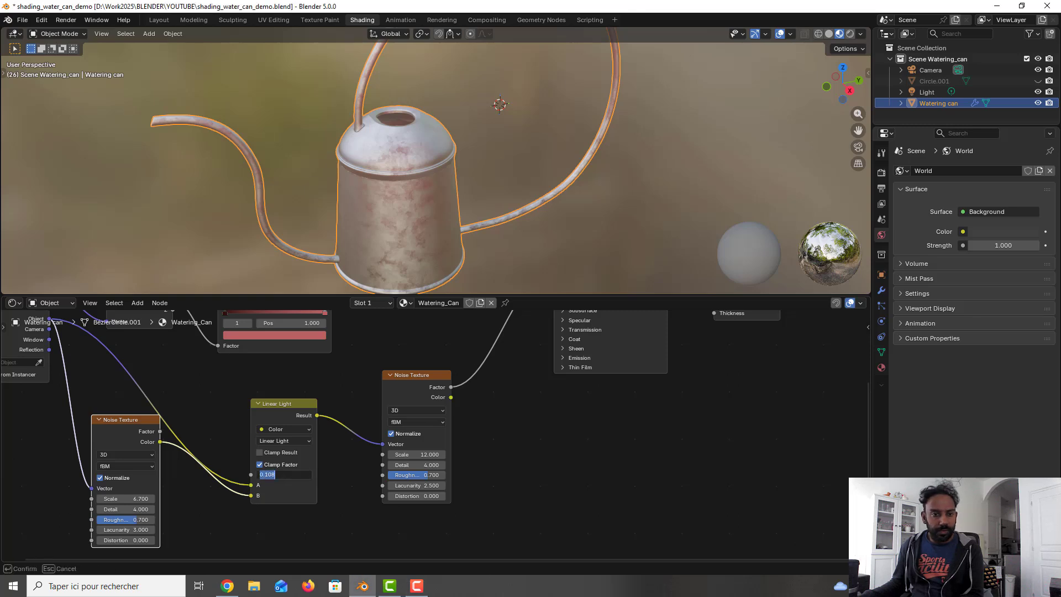
type("0.036")
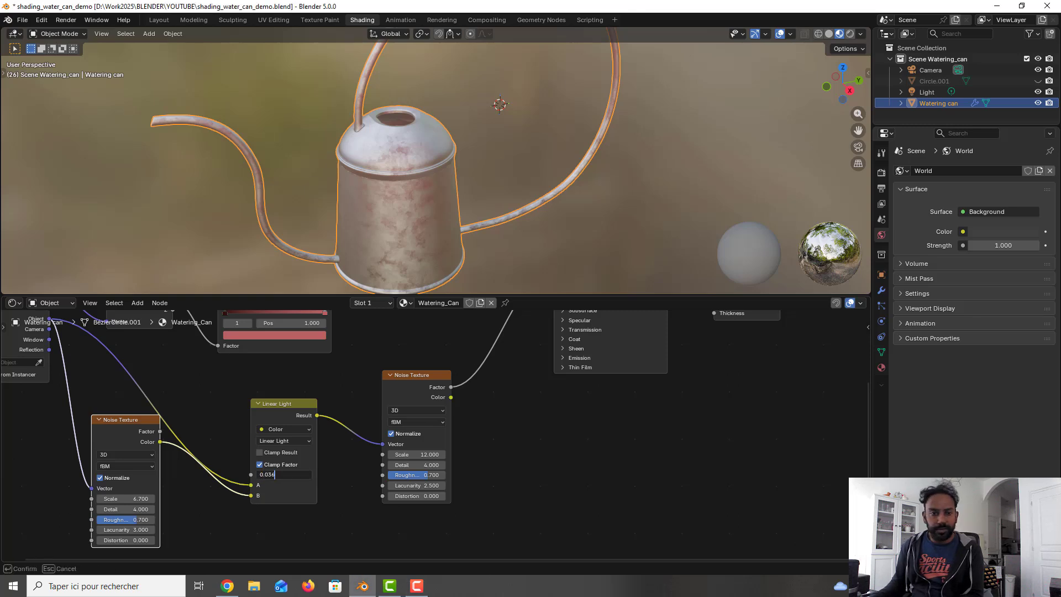
key("BackSpace")
type("0")
key("Return")
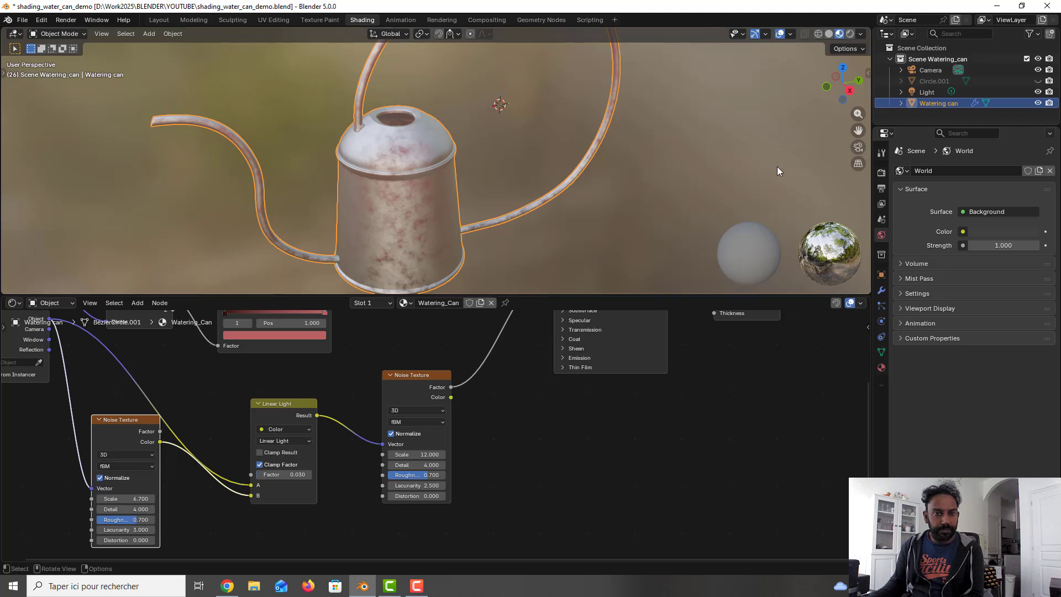
- Reroute the final Noise Texture's Factor from IOR to the Principled BSDF's Roughness and insert a math Map Range node into that link
middle_click_drag(652, 400, 592, 503, "shift")
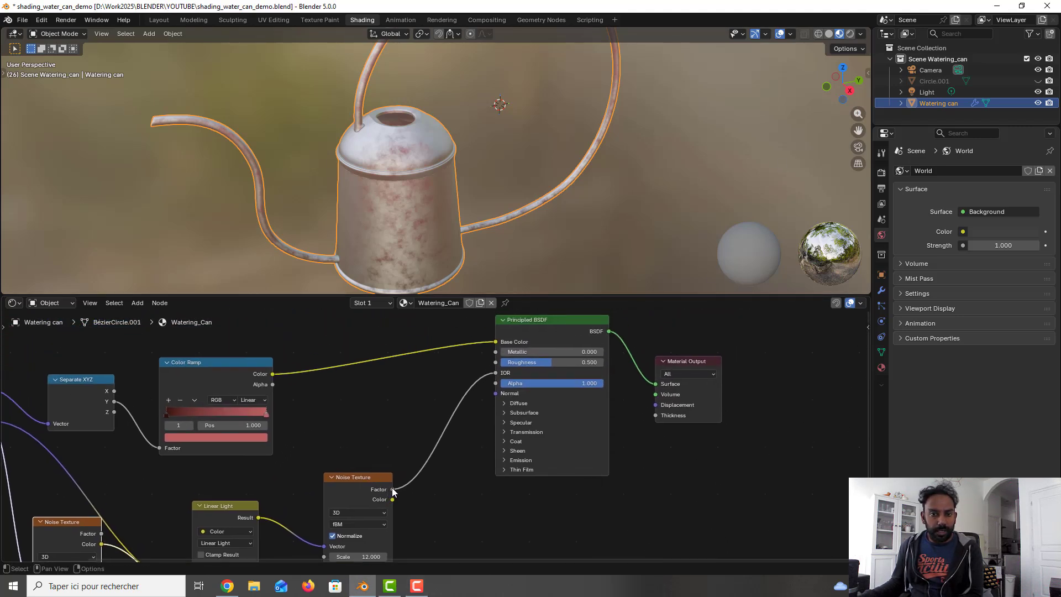
left_click_drag(392, 489, 499, 467)
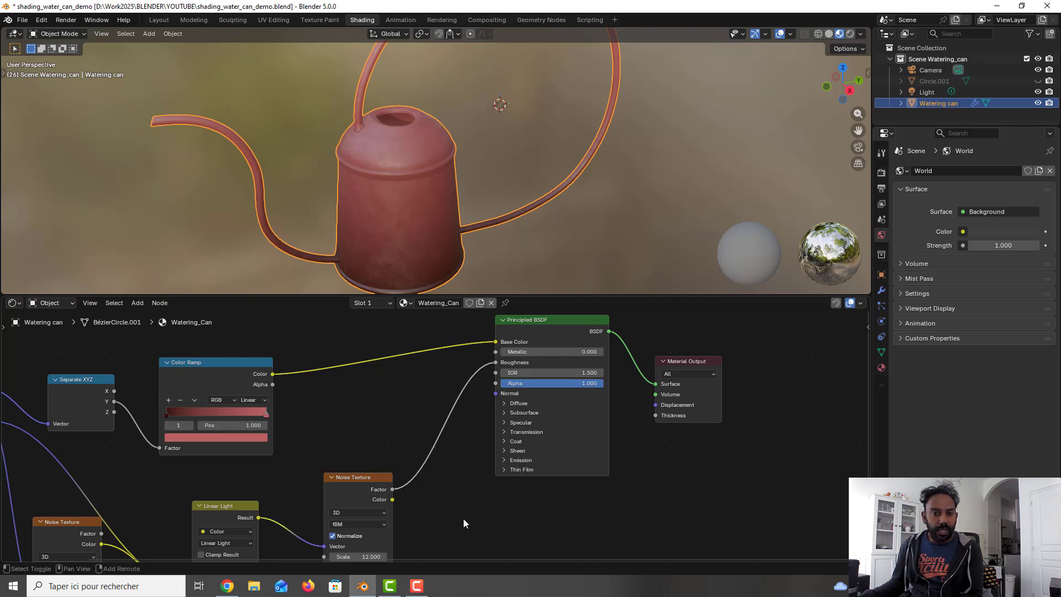
key("shift+a")
left_click(455, 445)
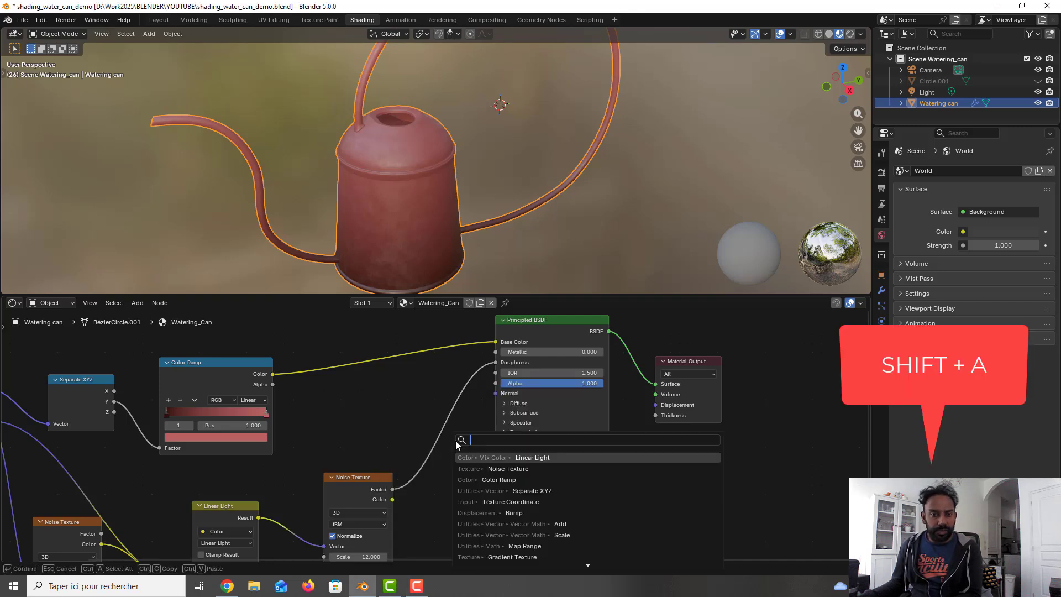
type("map ran")
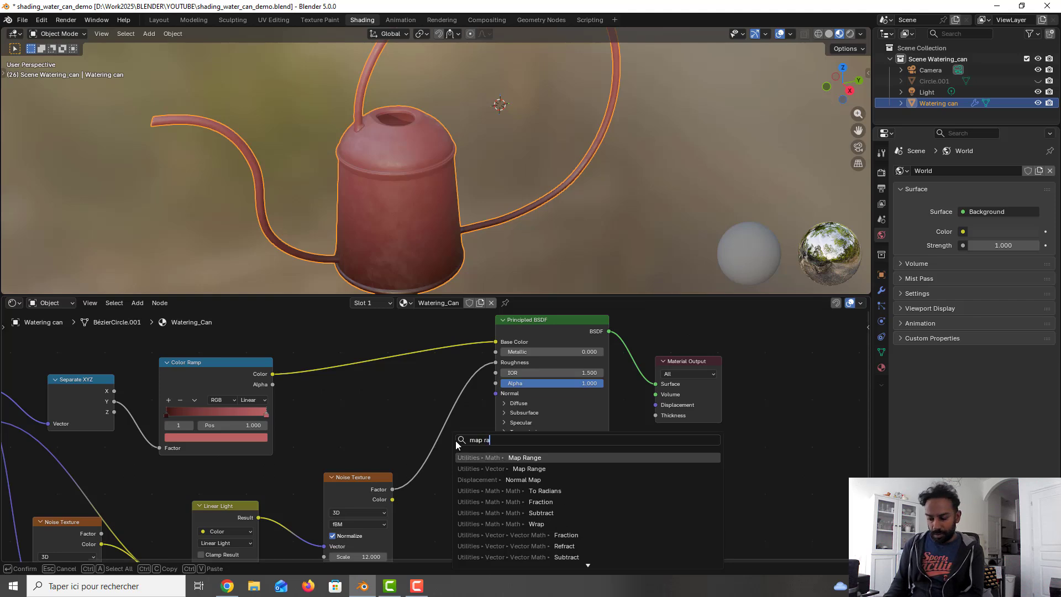
left_click(522, 457)
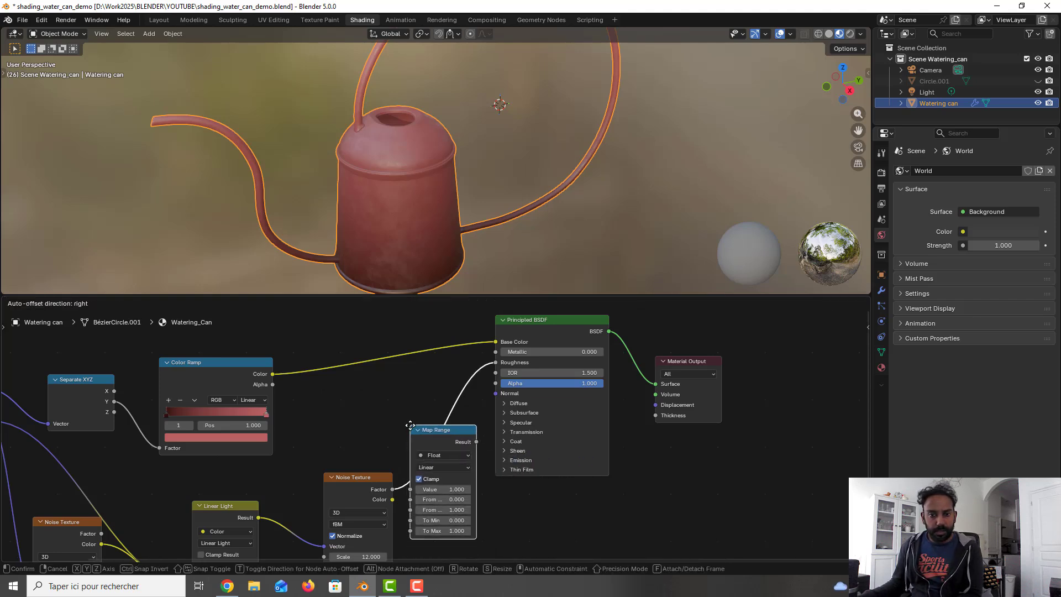
left_click(411, 423)
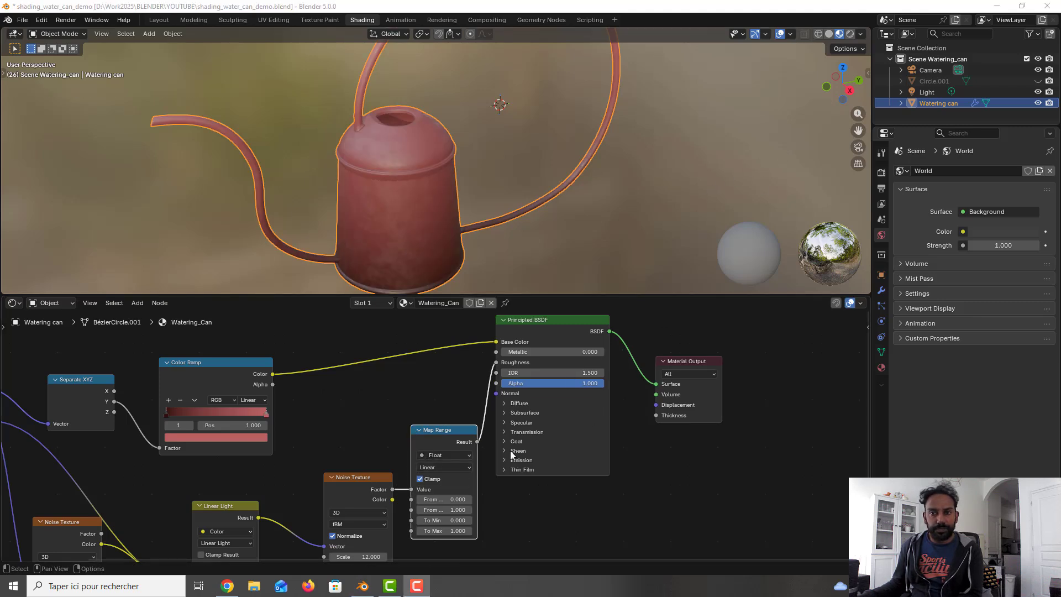
- Set the Map Range node's From Min to 0.07 and its To Min to -0.09
left_click(461, 499)
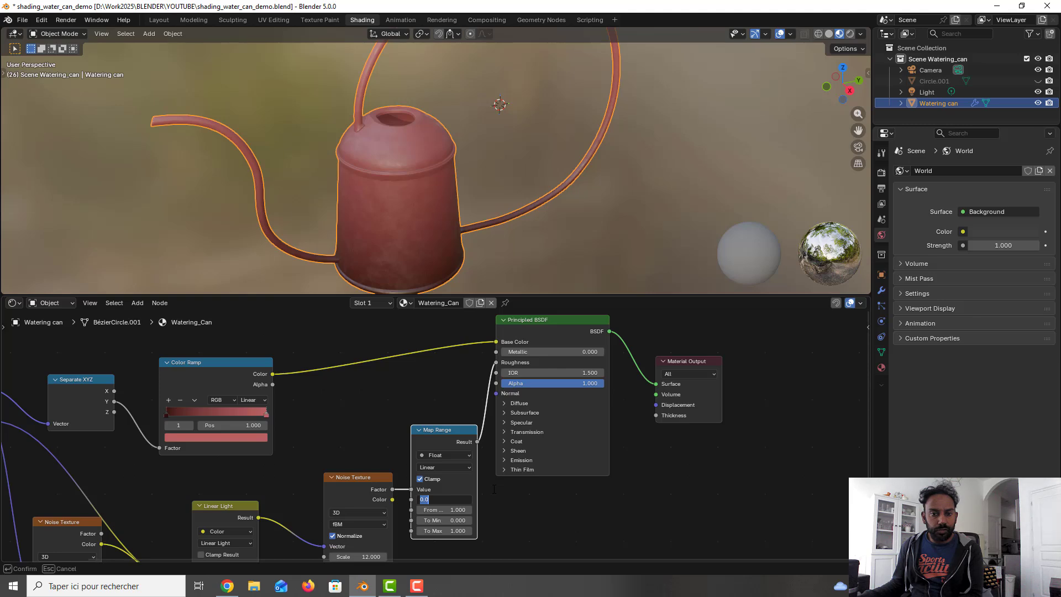
type("0")
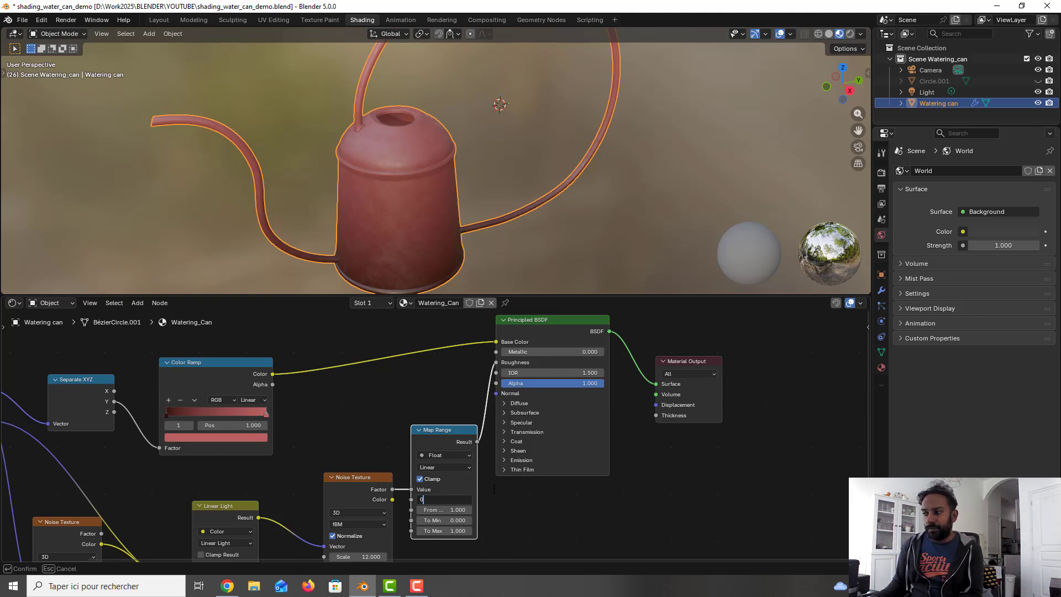
type(".070")
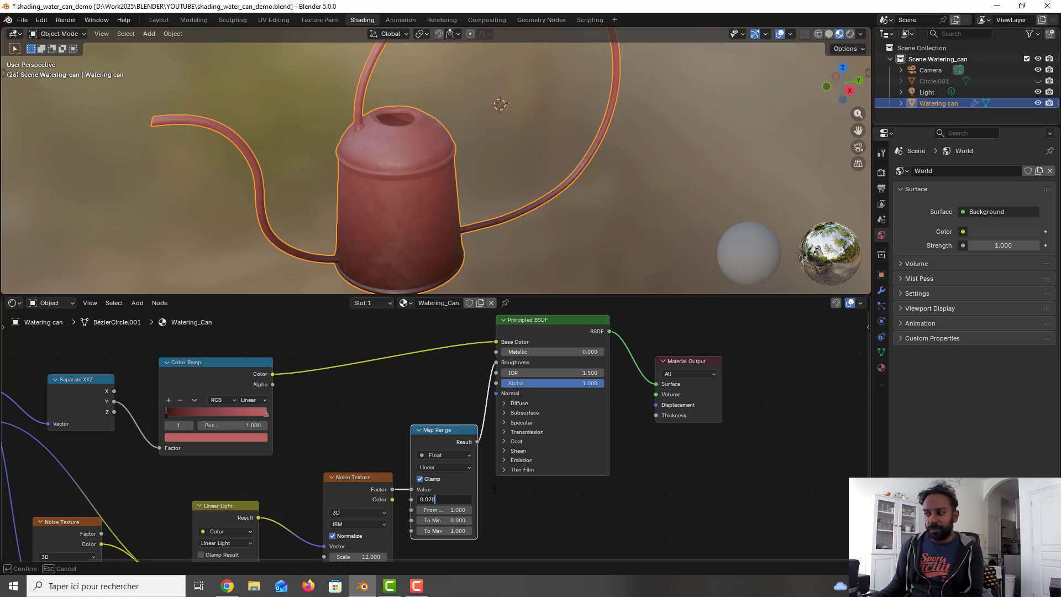
key("Return")
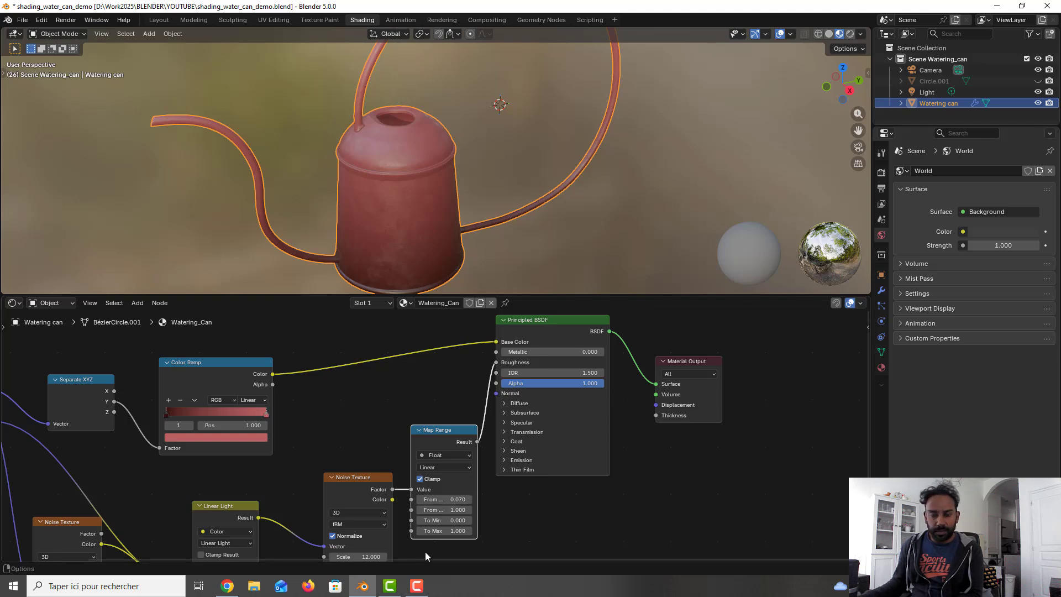
left_click_drag(444, 520, 443, 520)
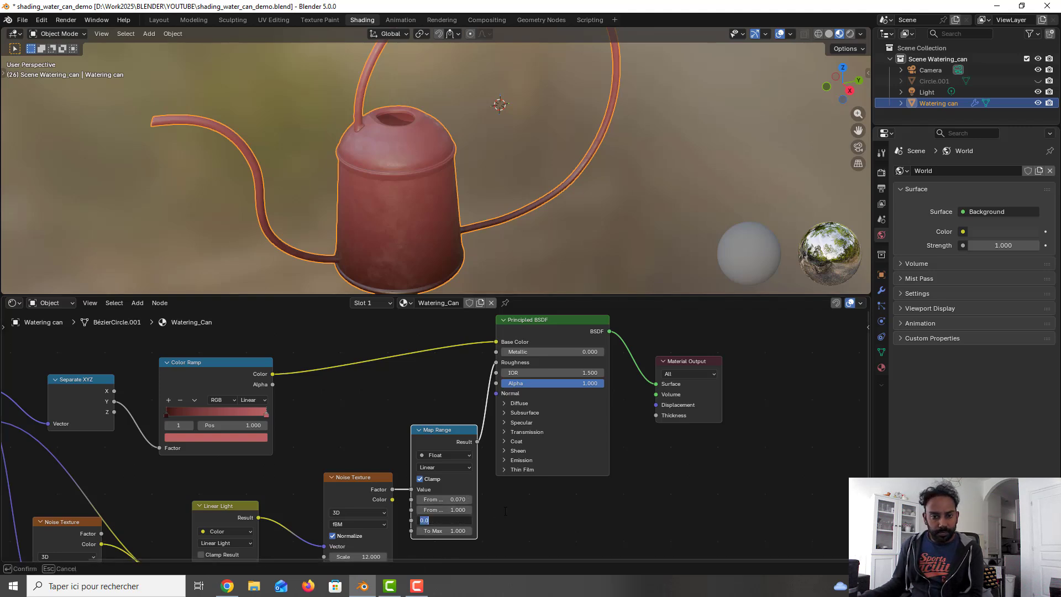
type("-0")
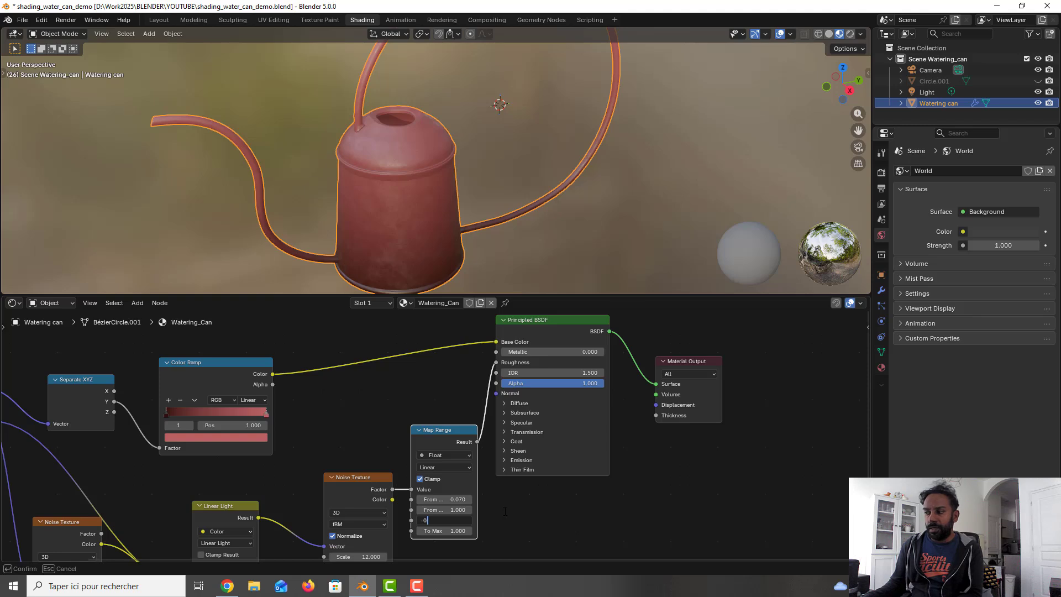
type(".09")
key("Return")
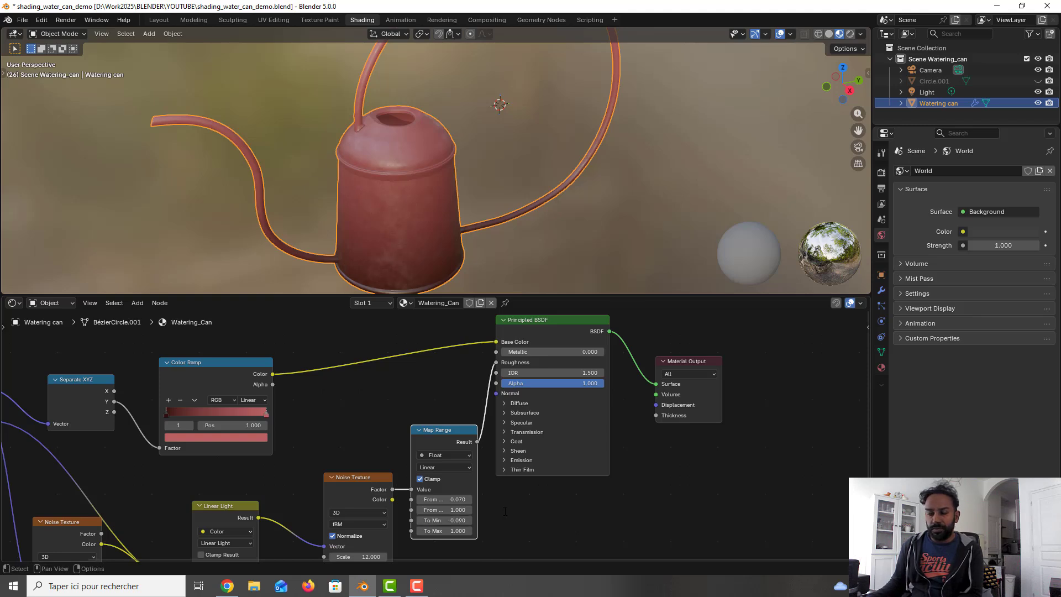
left_click(504, 514)
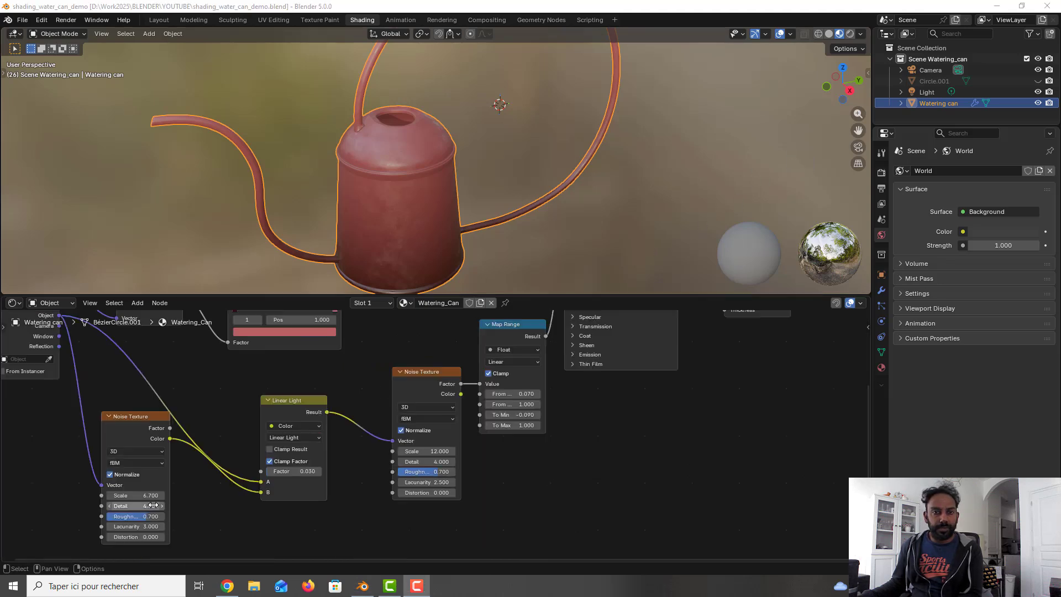
- Set the Scale of the Noise Texture feeding Linear Light to 11
left_click(151, 495)
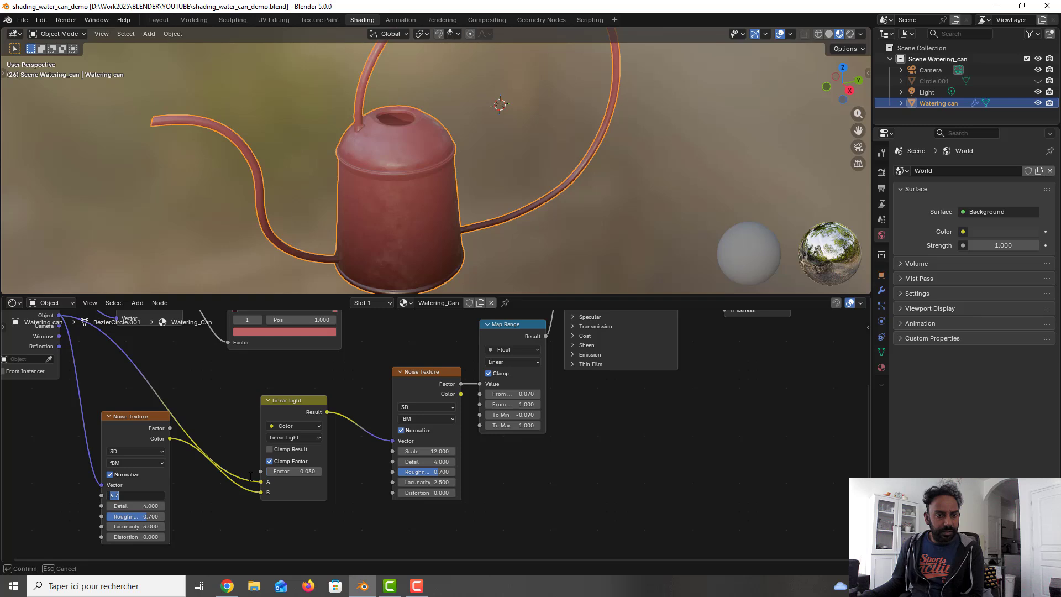
type("11")
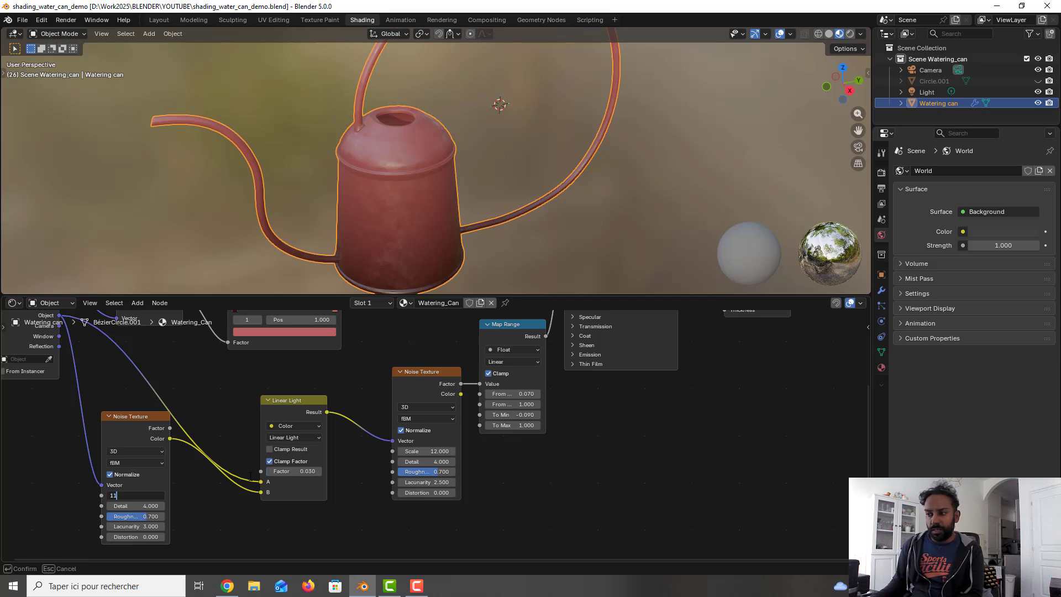
key("Return")
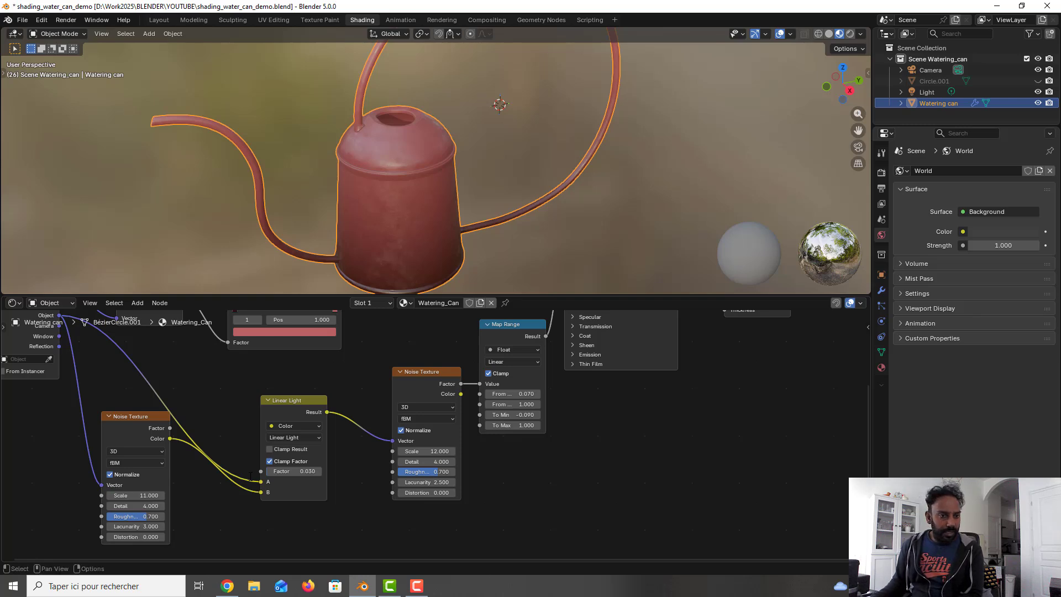
- Set the Scale of the Noise Texture feeding Map Range to 14 and its Roughness to 0.755
left_click(449, 451)
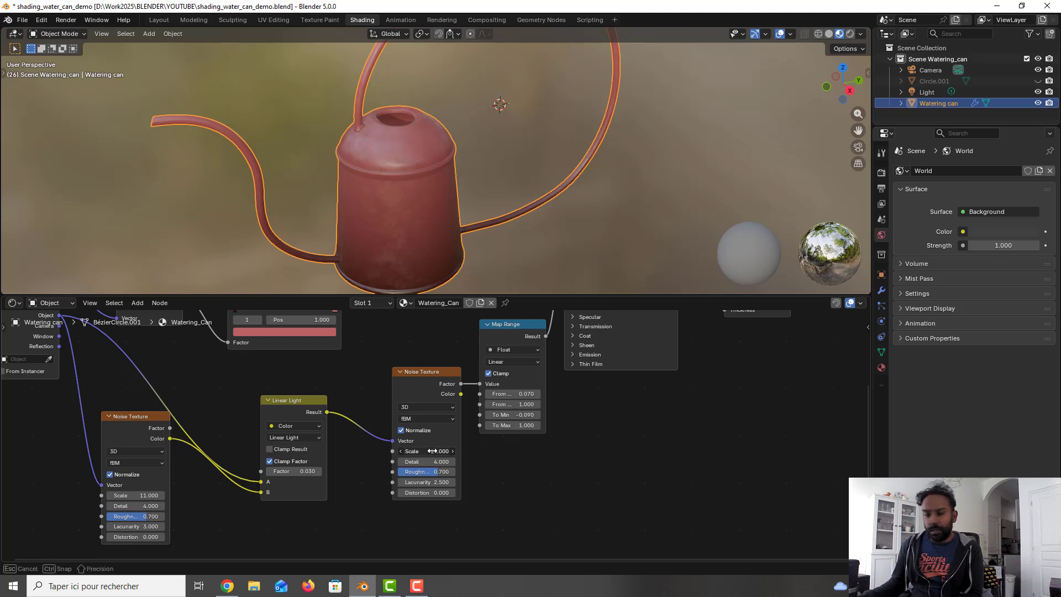
type("14")
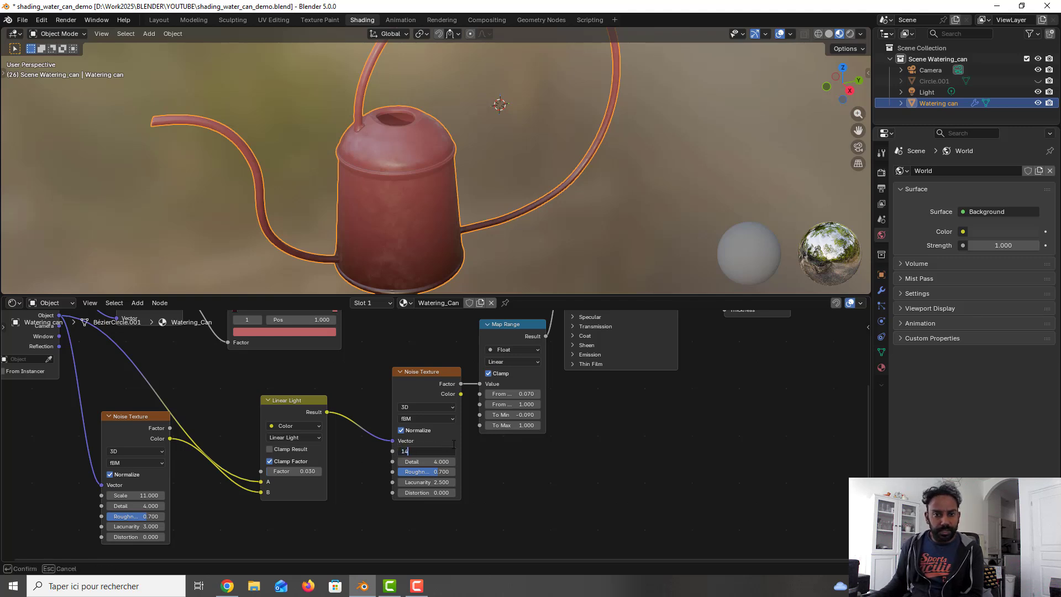
key("Return")
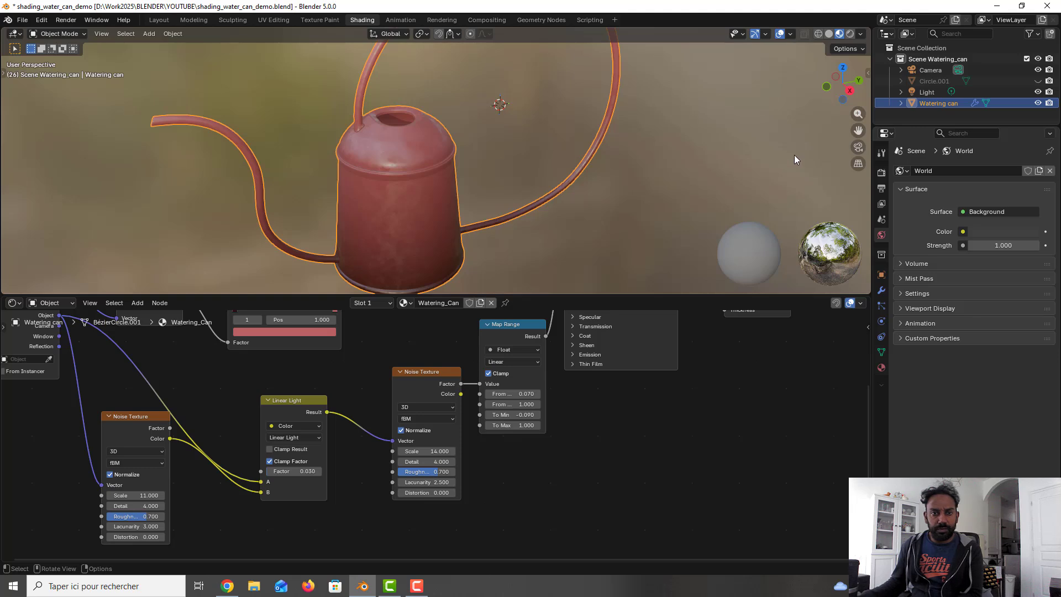
left_click(451, 471)
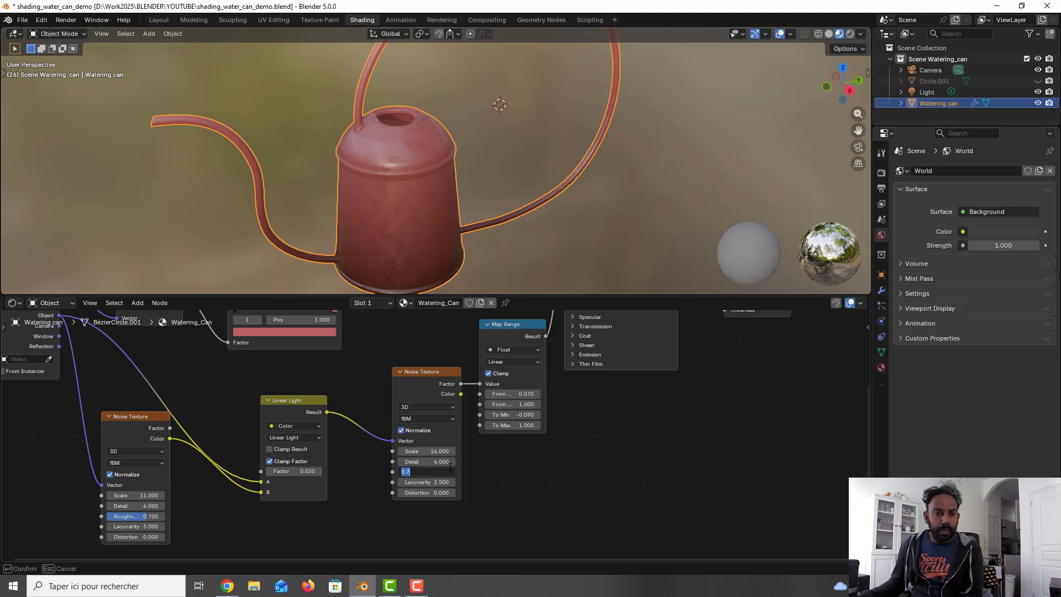
type("0.7")
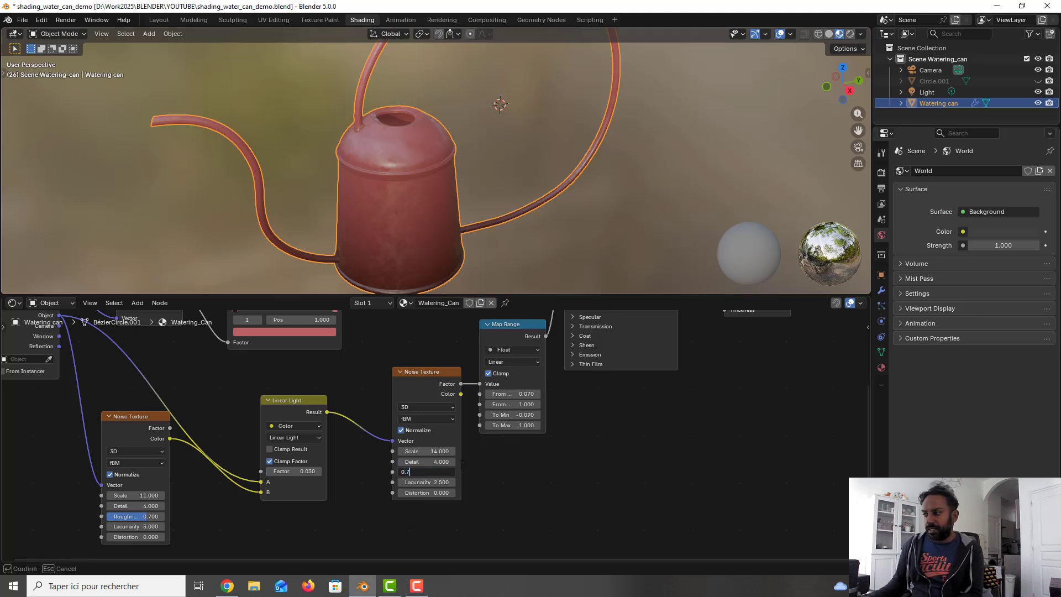
type("55")
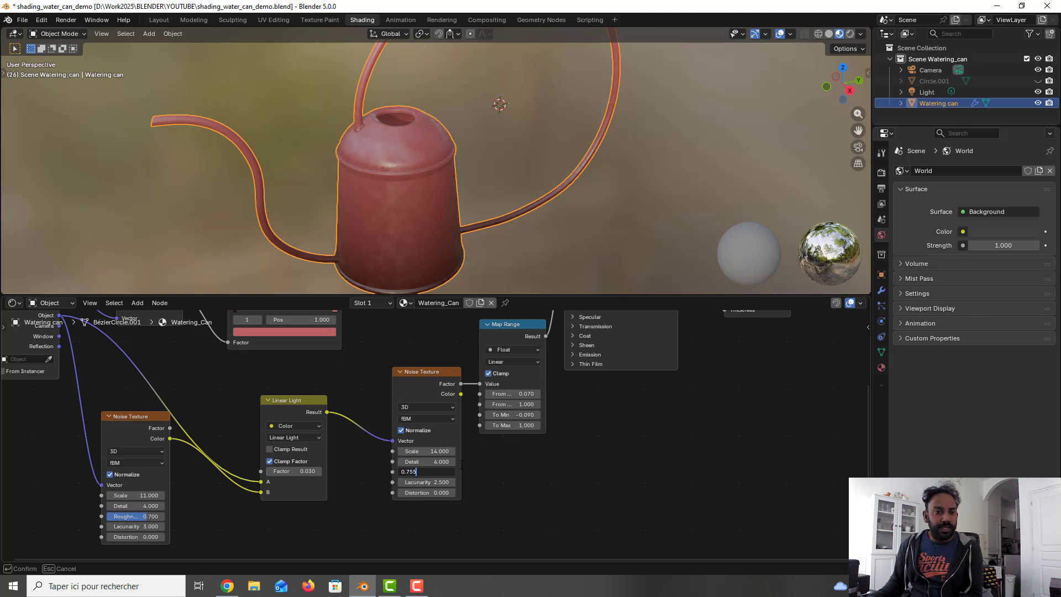
key("Return")
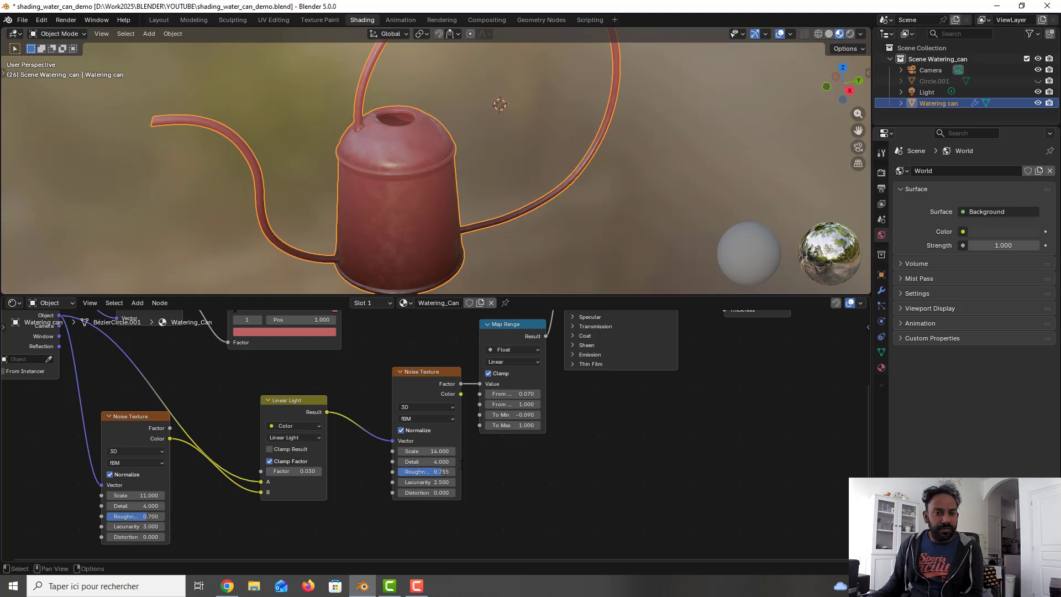
- Set the Roughness of the Noise Texture feeding Linear Light to 0.827 and save the file
left_click(149, 517)
type("0")
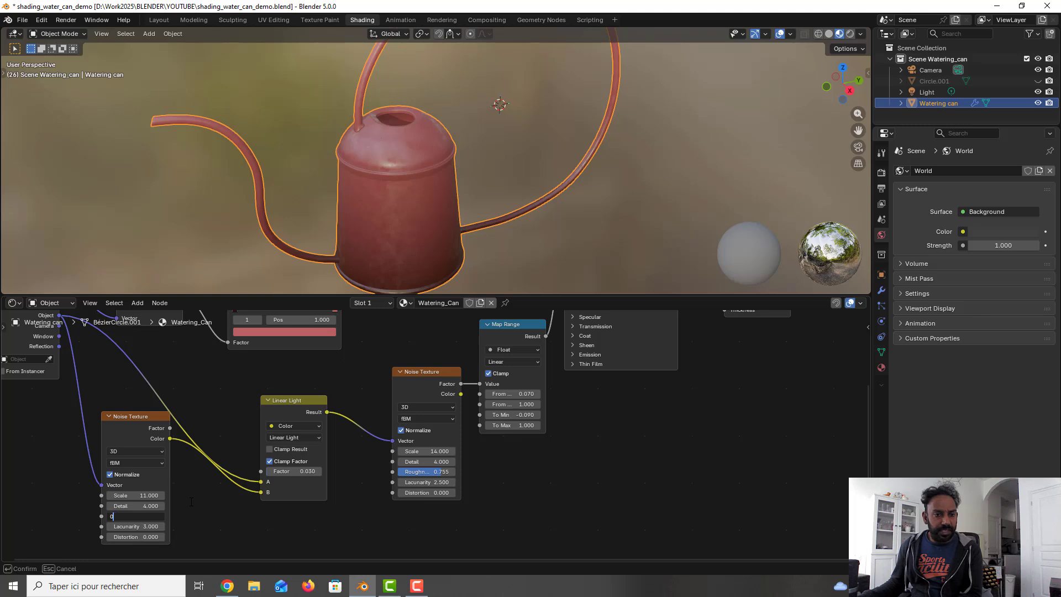
type(".82")
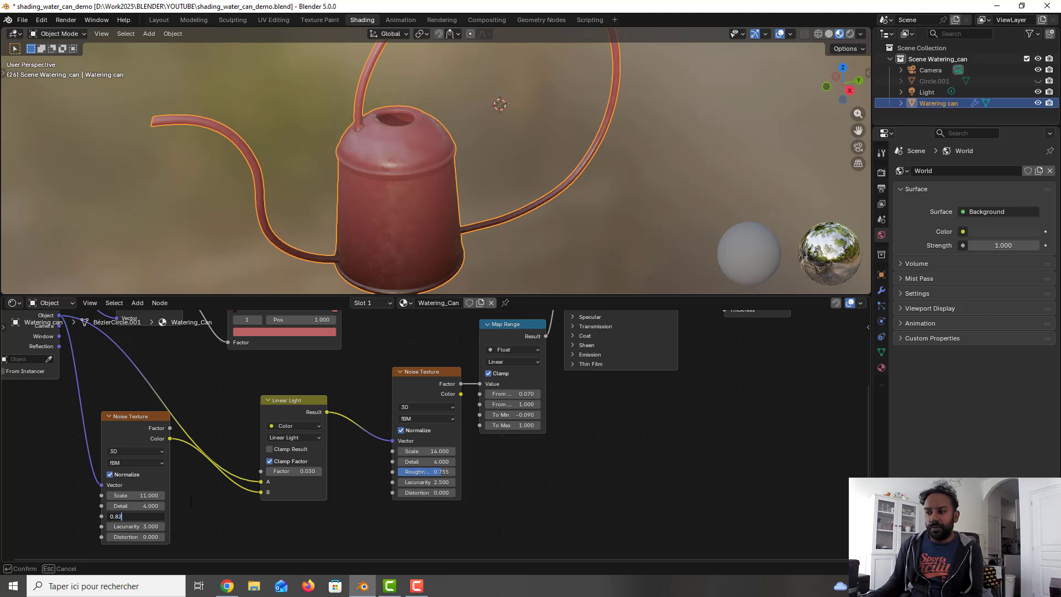
type("7")
key("Return")
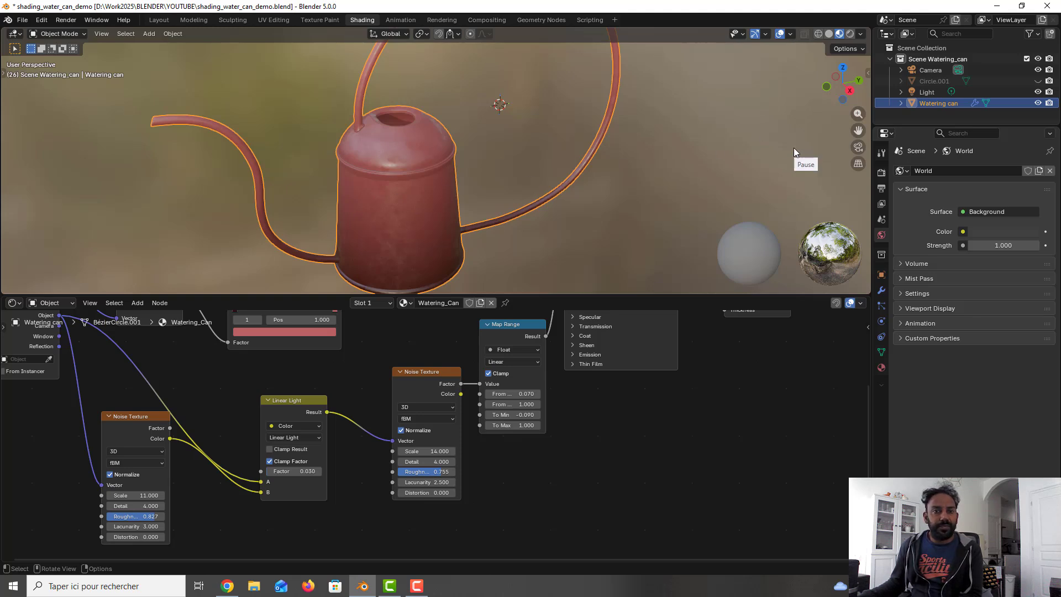
key("ctrl+s")
- Set the Map Range node's From Min to -0.8 and its From Max to 1.72
scroll(525, 409, "up", 2)
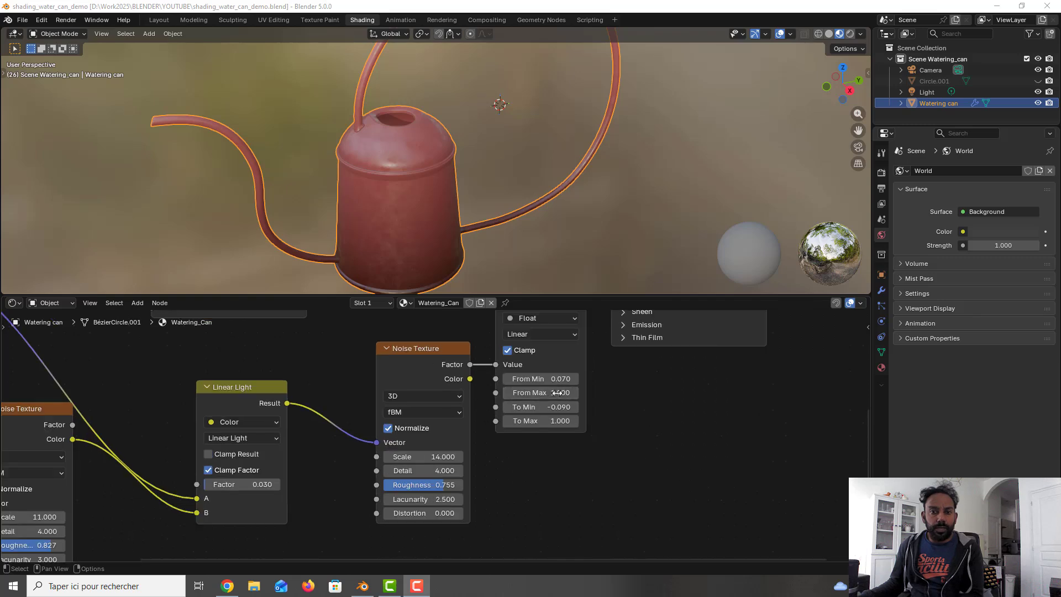
double_click(571, 379)
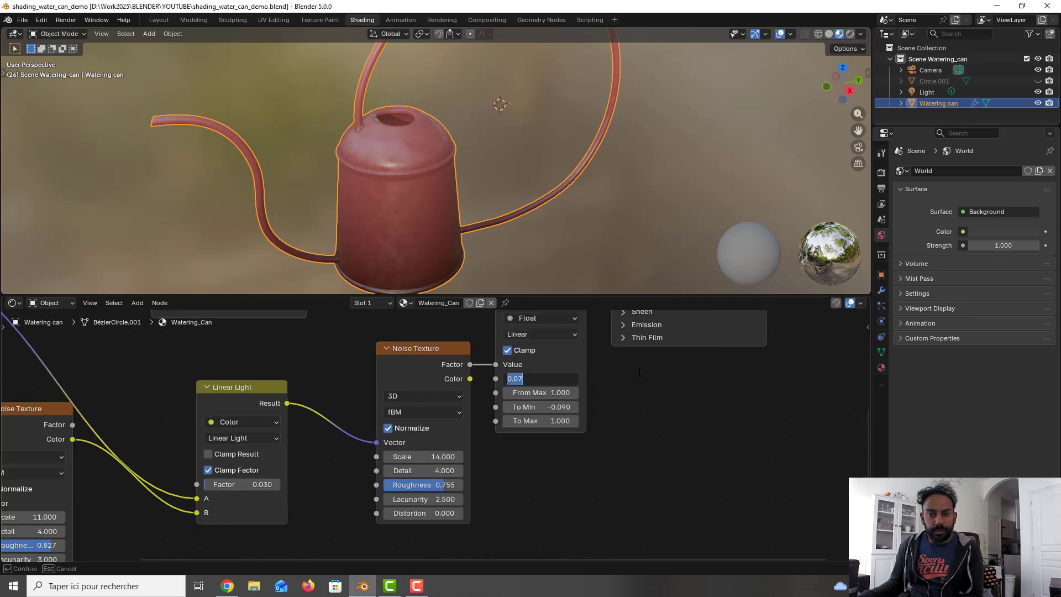
type("-0.8")
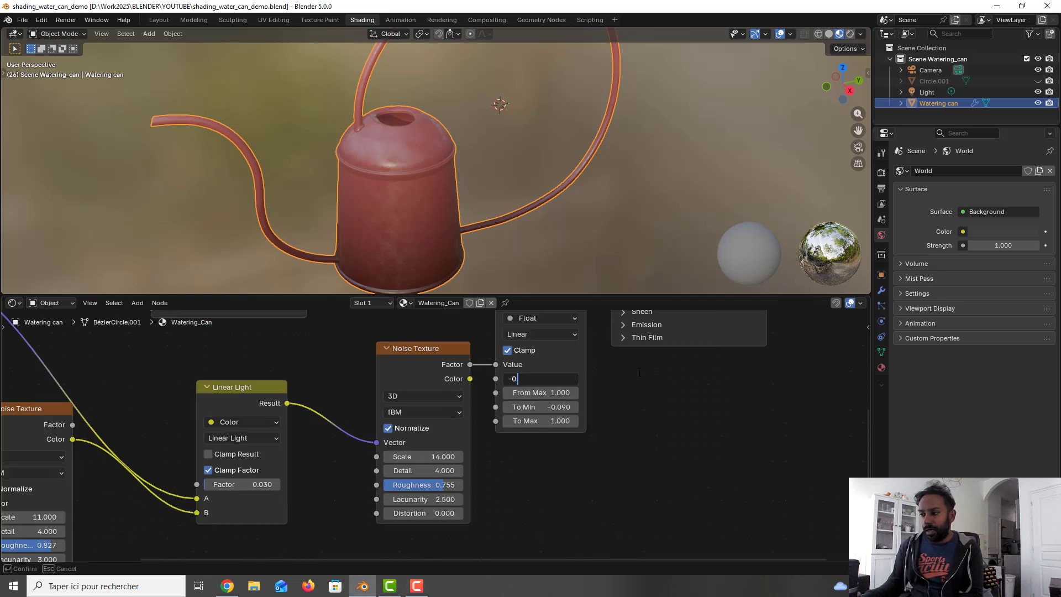
key("Return")
double_click(562, 393)
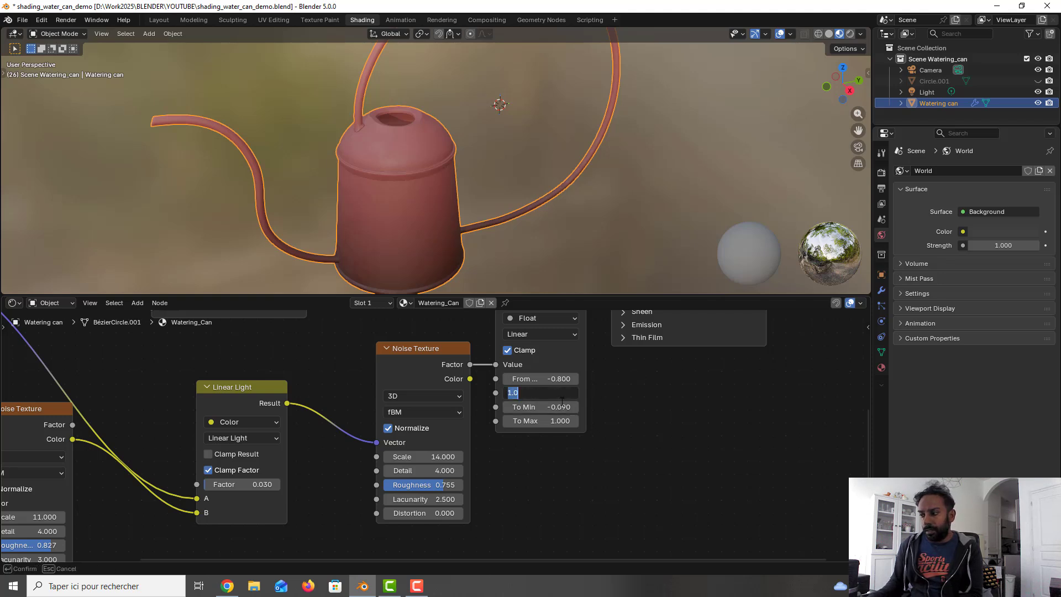
type("1.7")
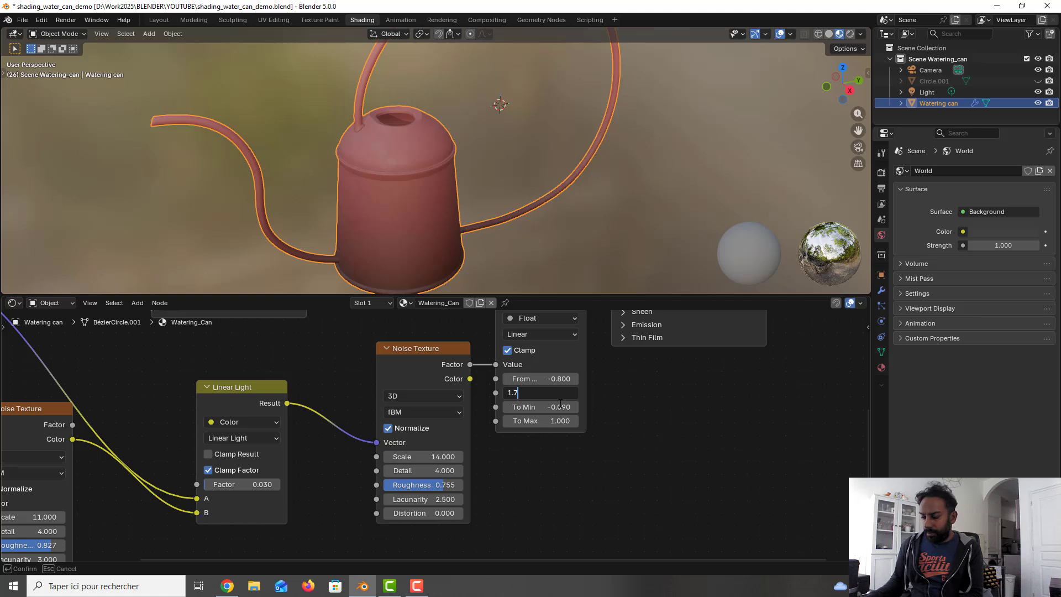
type("20")
key("Return")
- Set the Map Range node's To Min to -1.13 and its To Max to 1.62
double_click(560, 407)
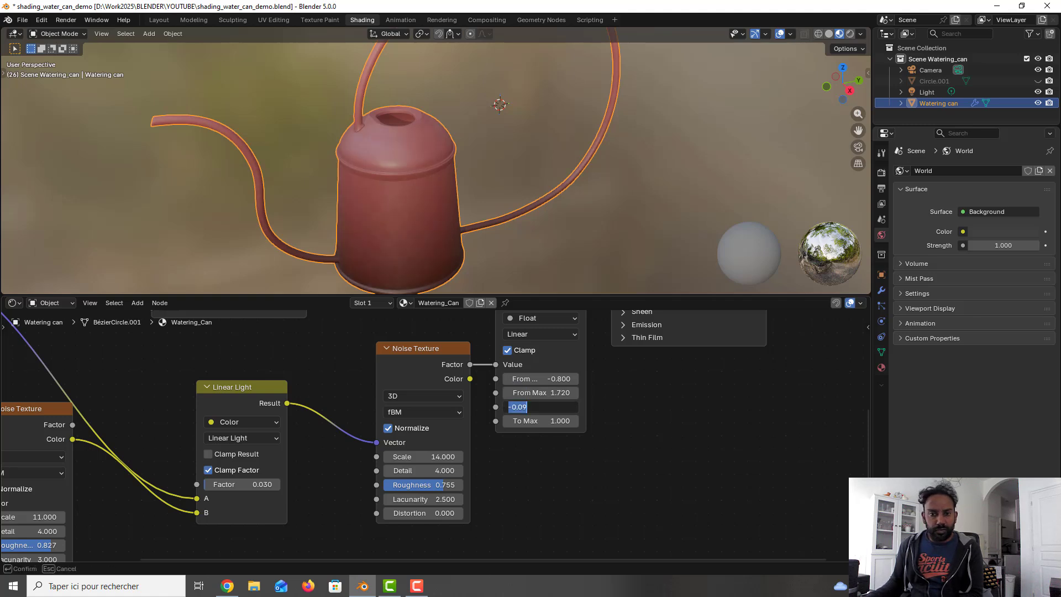
type("-1.1")
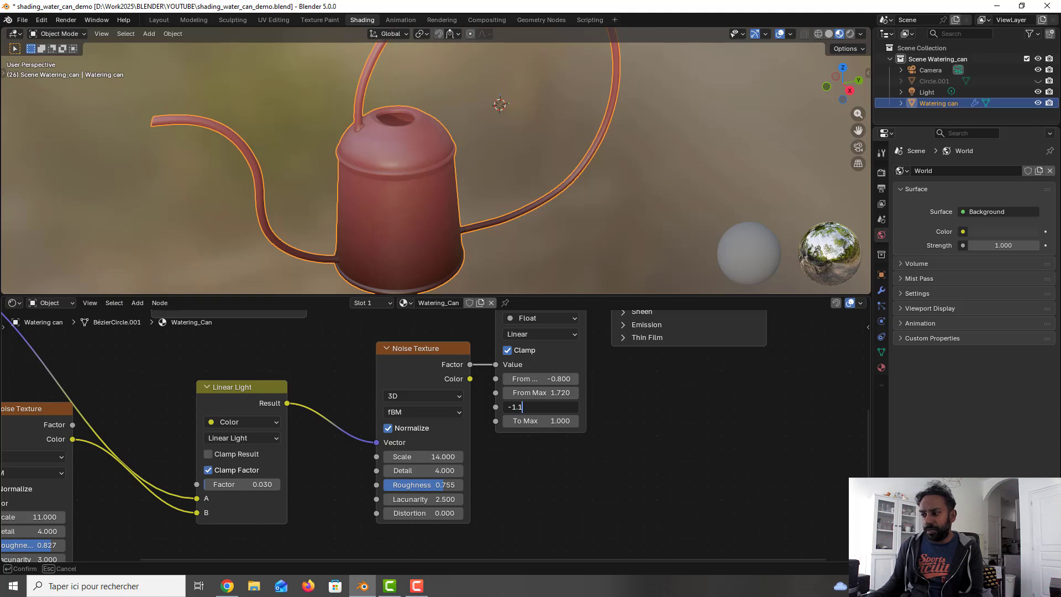
type("30")
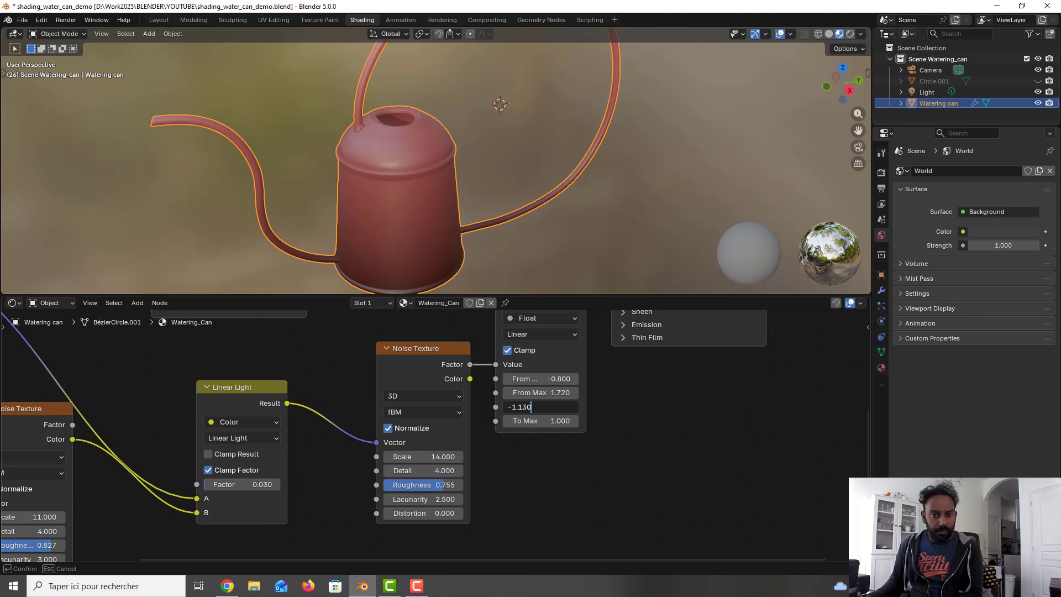
key("Return")
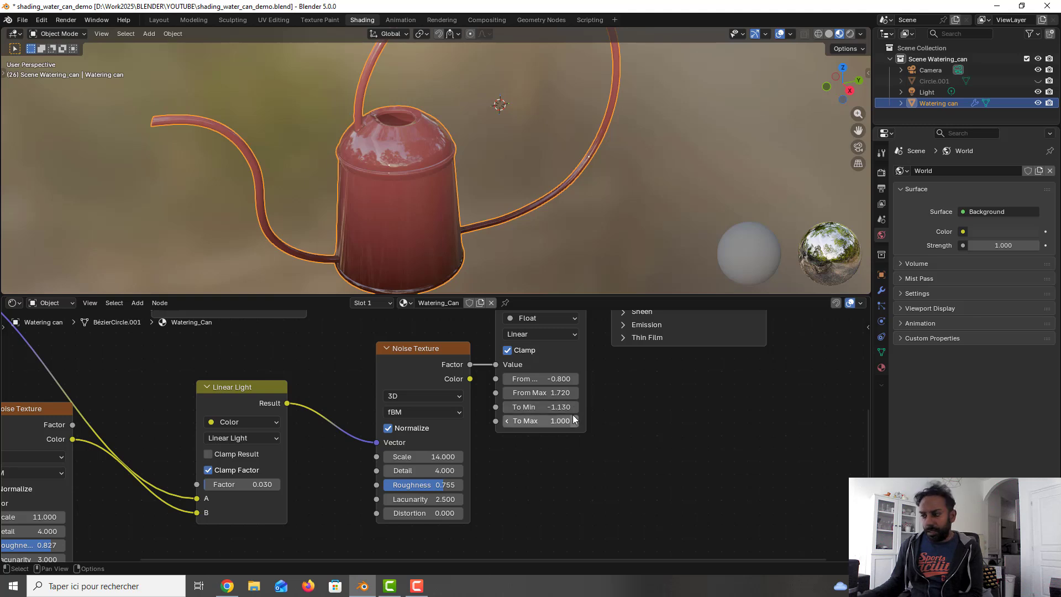
double_click(563, 421)
type("1.")
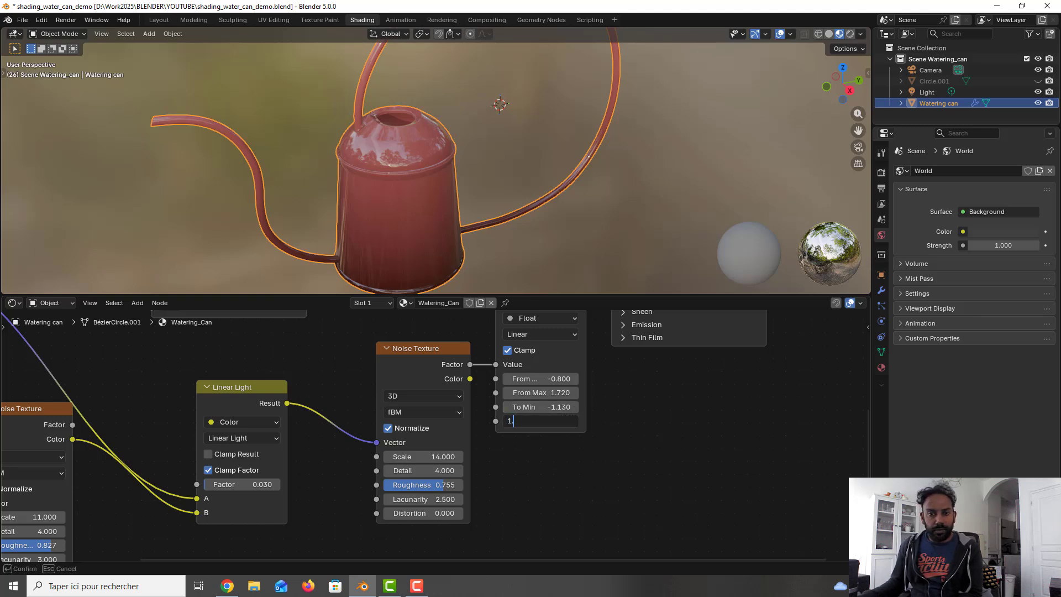
type("620")
key("Return")
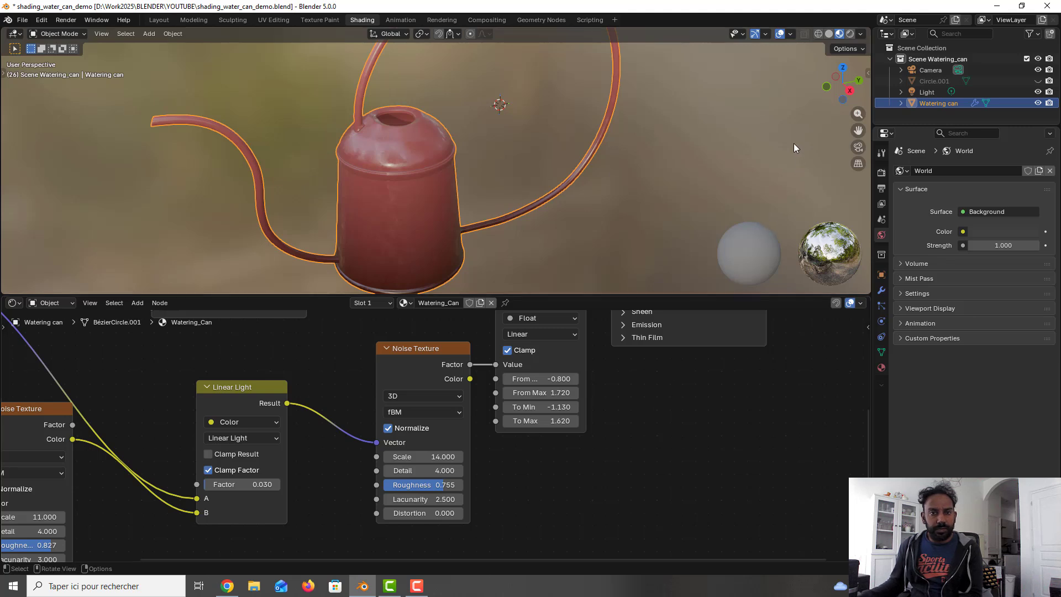
- Preview the Map Range Result directly on the Material Output's Surface, and reconnect the Principled BSDF to that Surface input
middle_click_drag(683, 371, 526, 529)
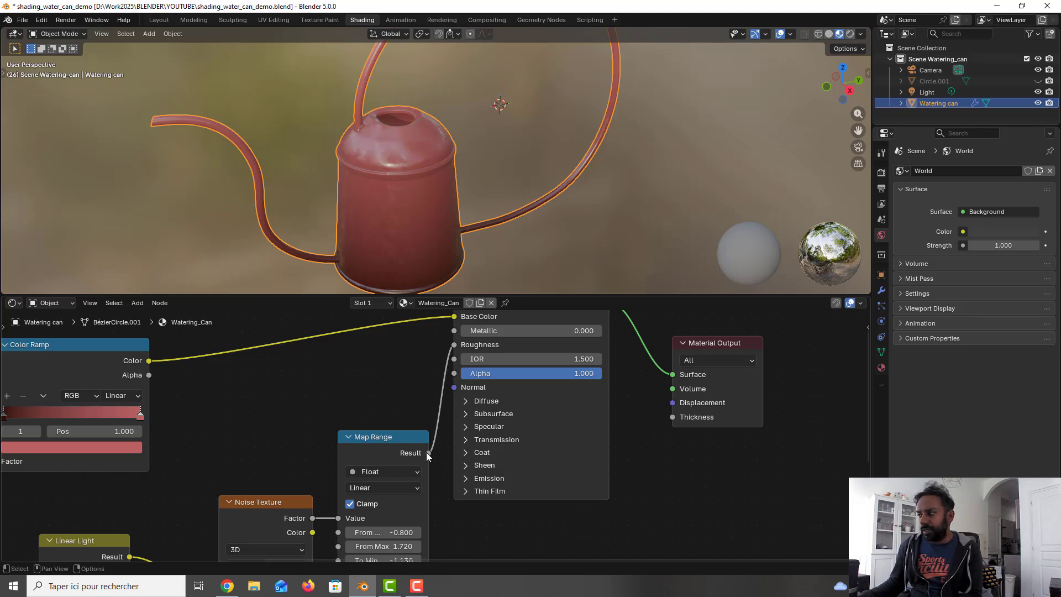
left_click_drag(428, 452, 671, 374)
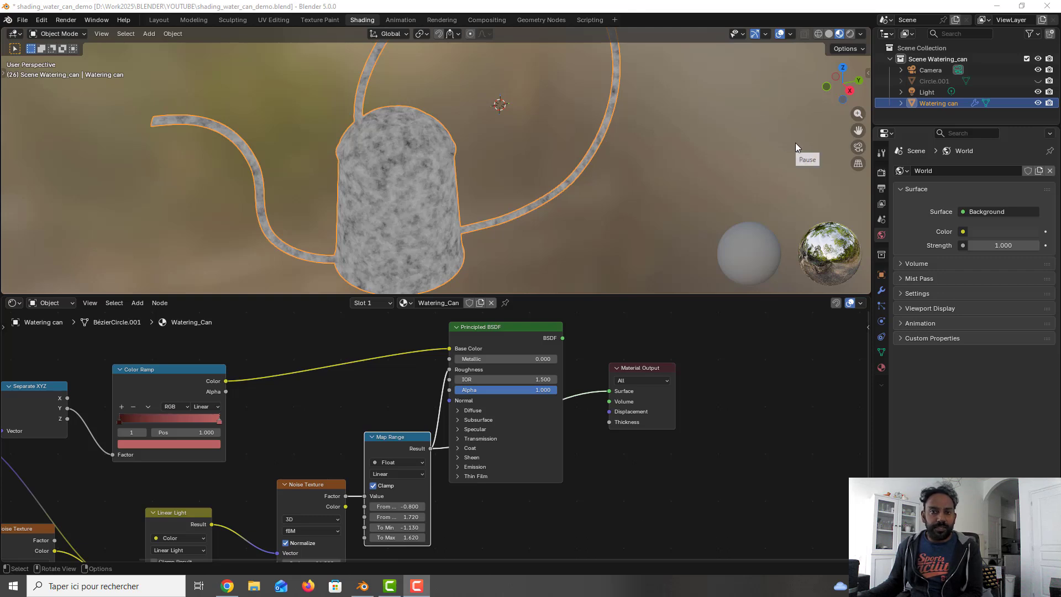
key("ctrl+s")
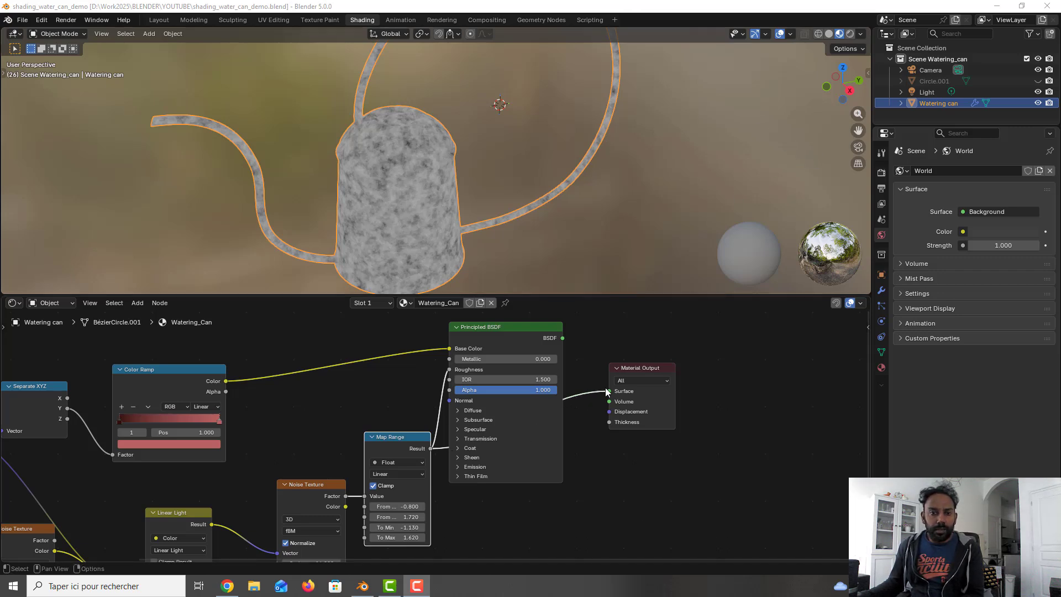
left_click_drag(608, 390, 574, 457)
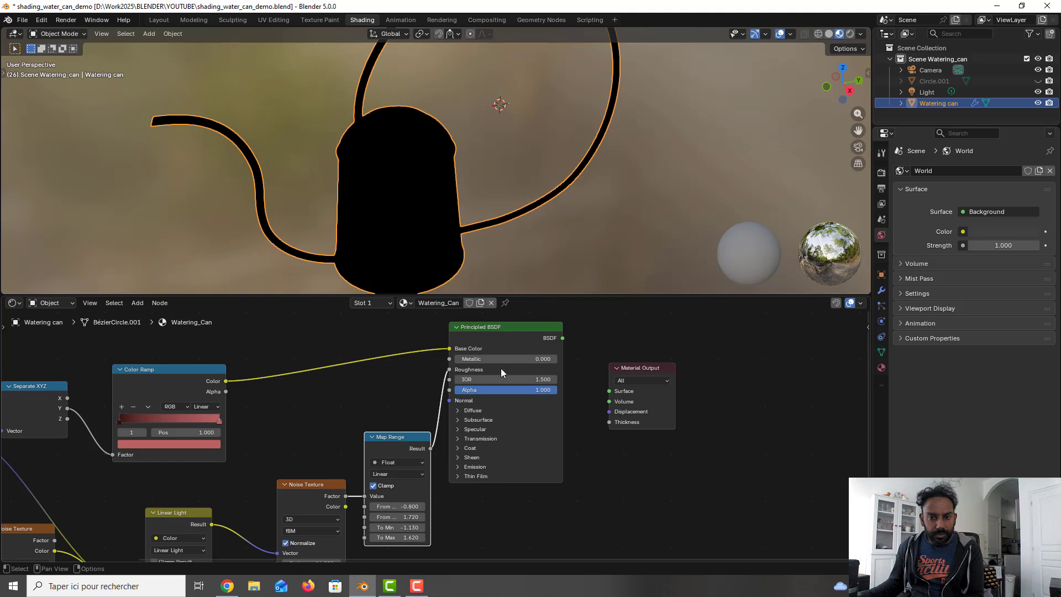
left_click_drag(562, 337, 605, 392)
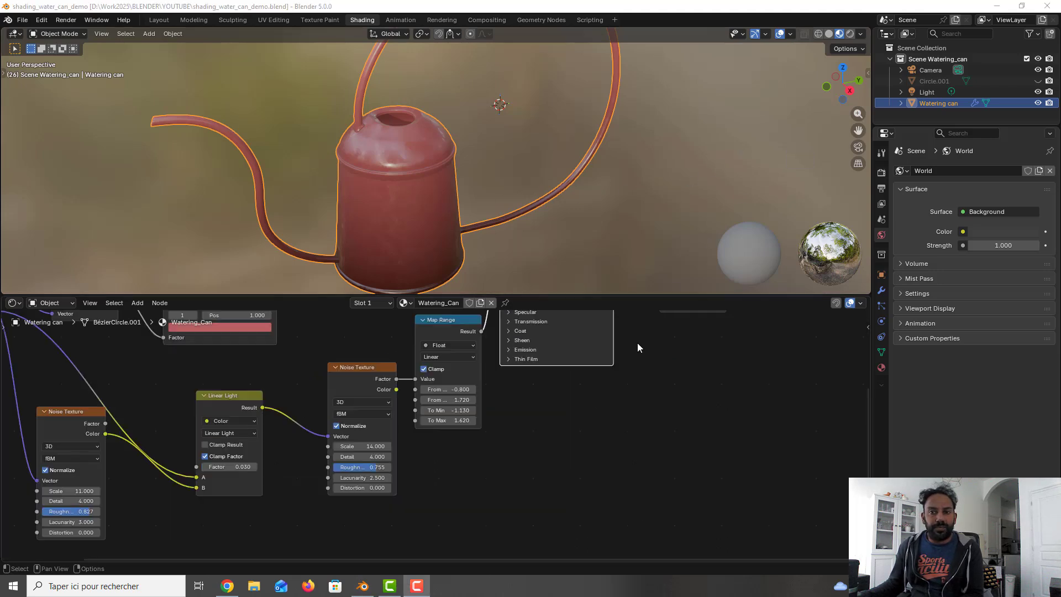
- Set the Principled BSDF's Specular IOR Level to 1 and save the file
middle_click_drag(636, 344, 623, 431, "shift")
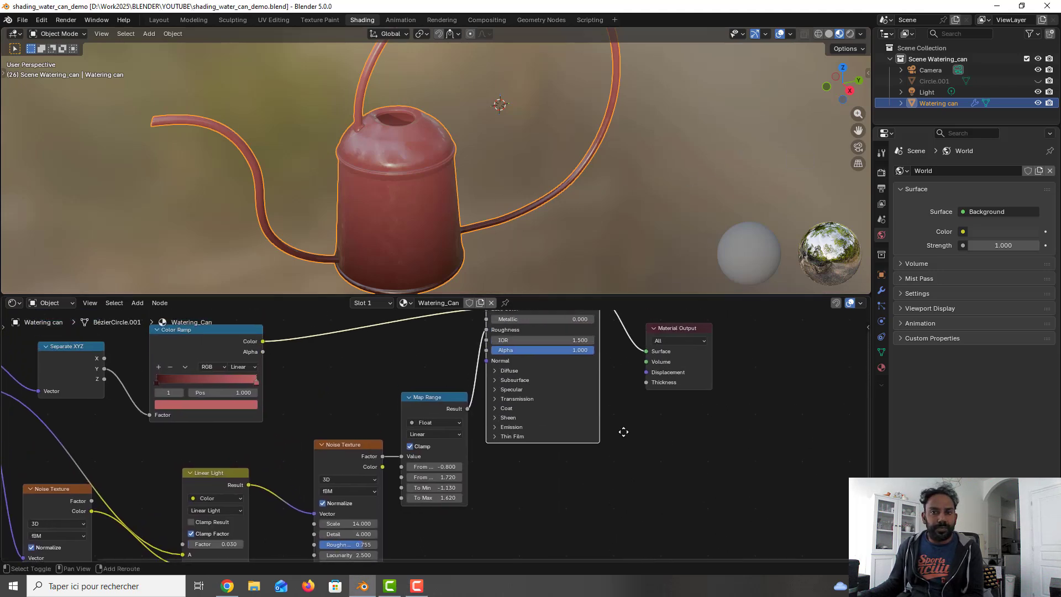
left_click(507, 392)
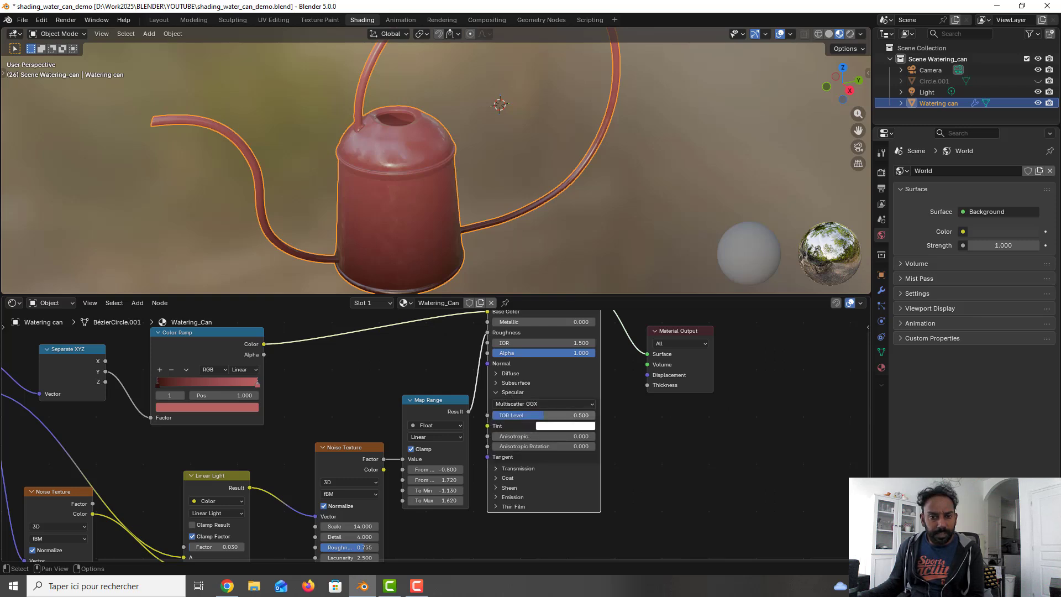
left_click(588, 414)
type("1")
key("Return")
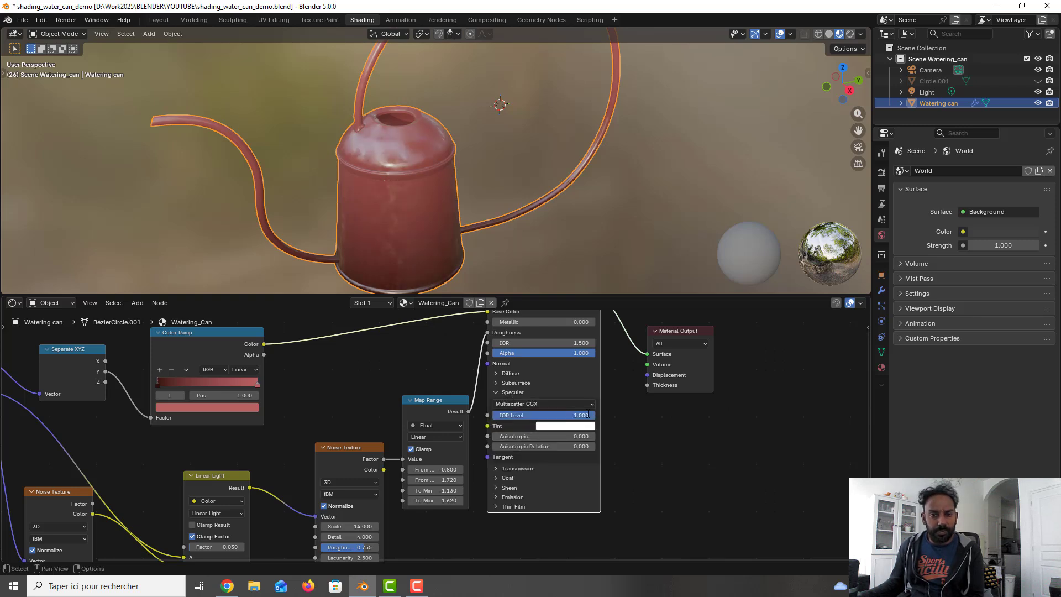
key("ctrl+s")
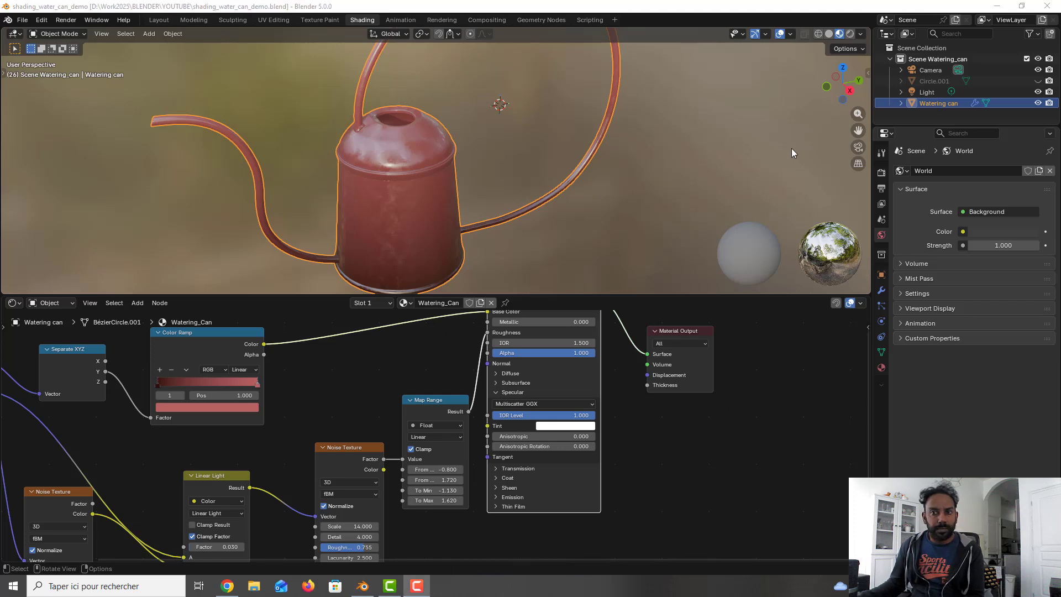
- Delete the Light, Circle.001 and Camera objects from the scene, reselect the watering can and save the file
left_click(924, 92)
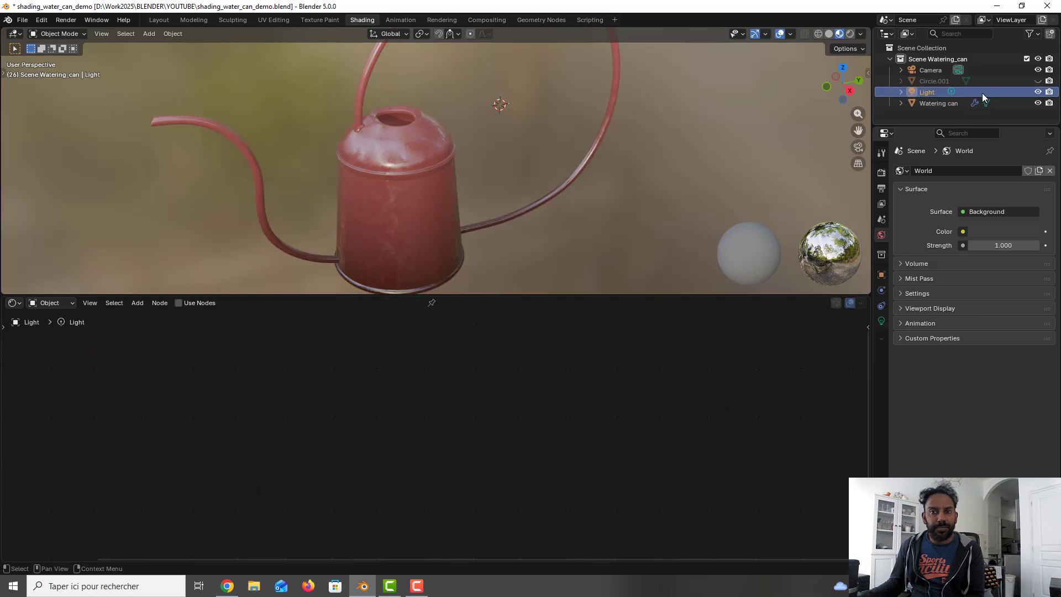
key("Delete")
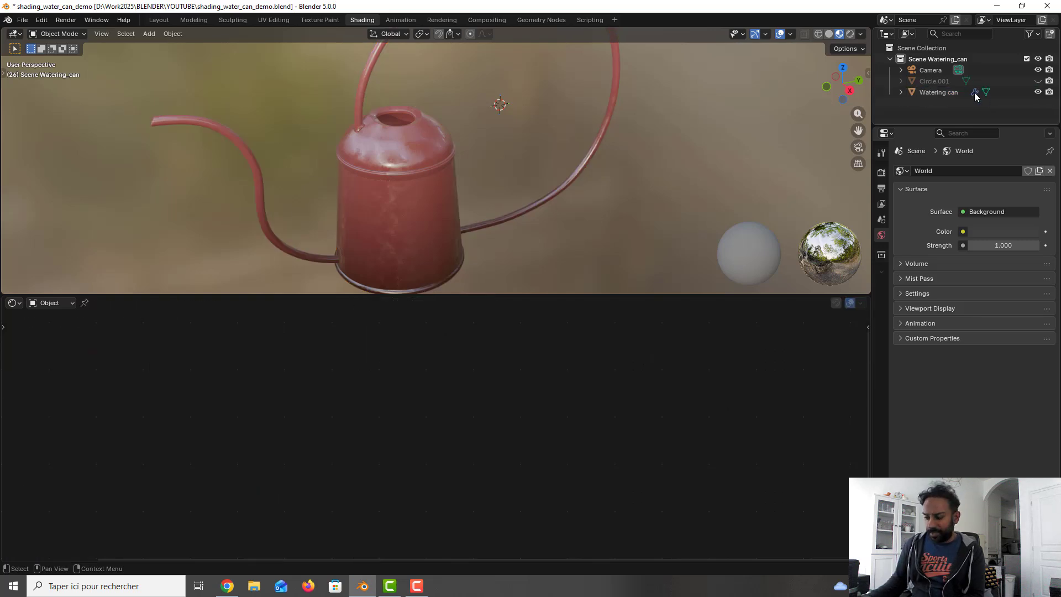
left_click(947, 81)
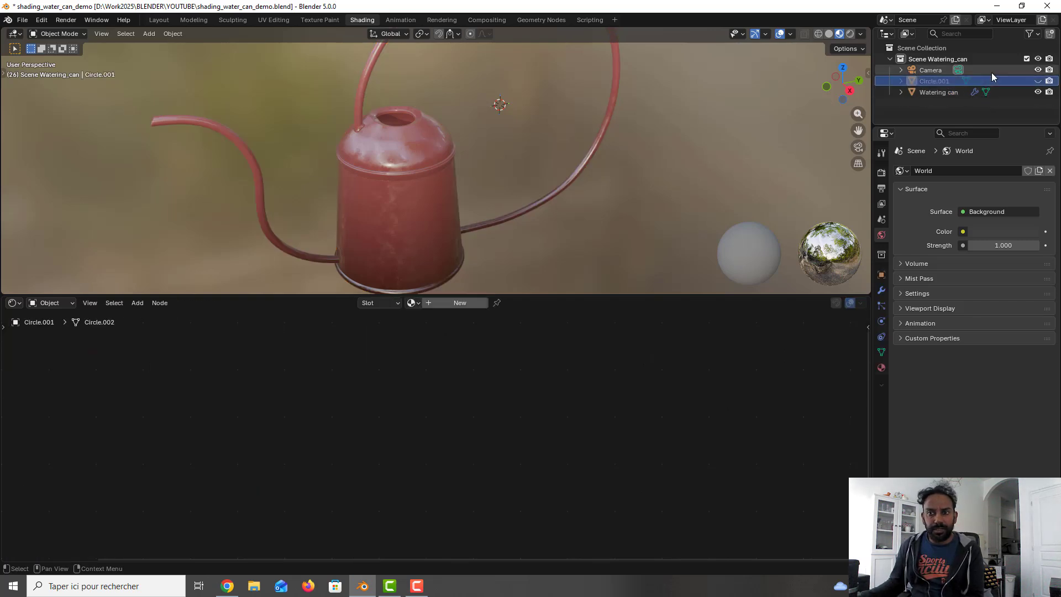
key("Delete")
left_click(936, 71)
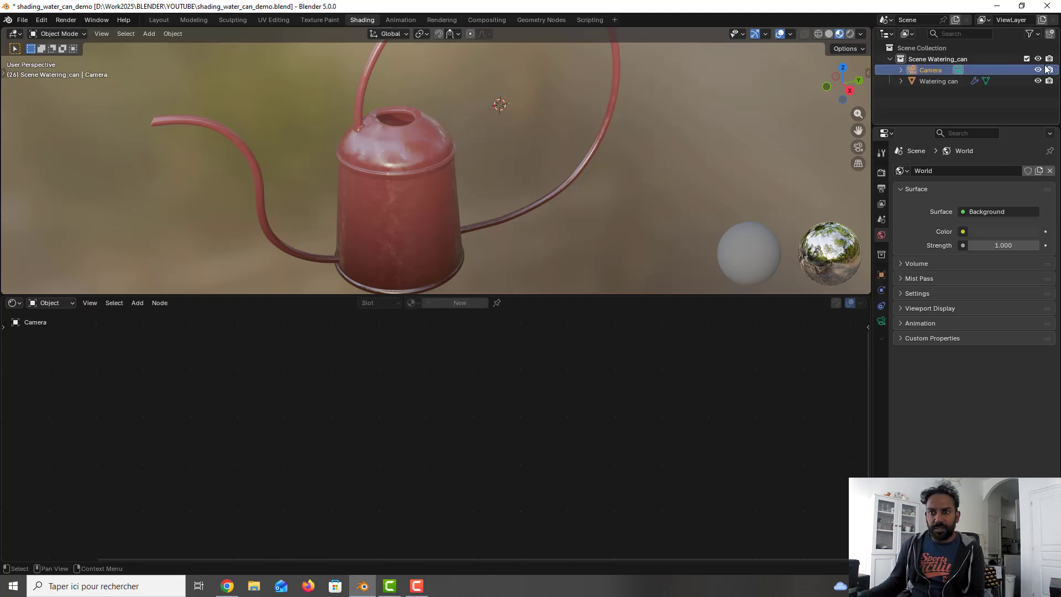
key("Delete")
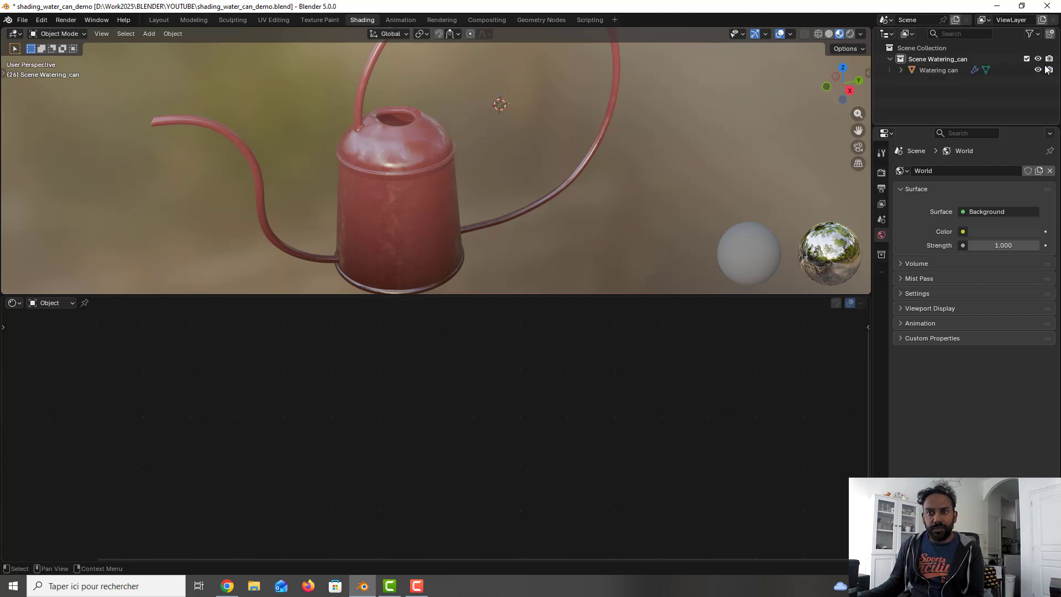
left_click(944, 72)
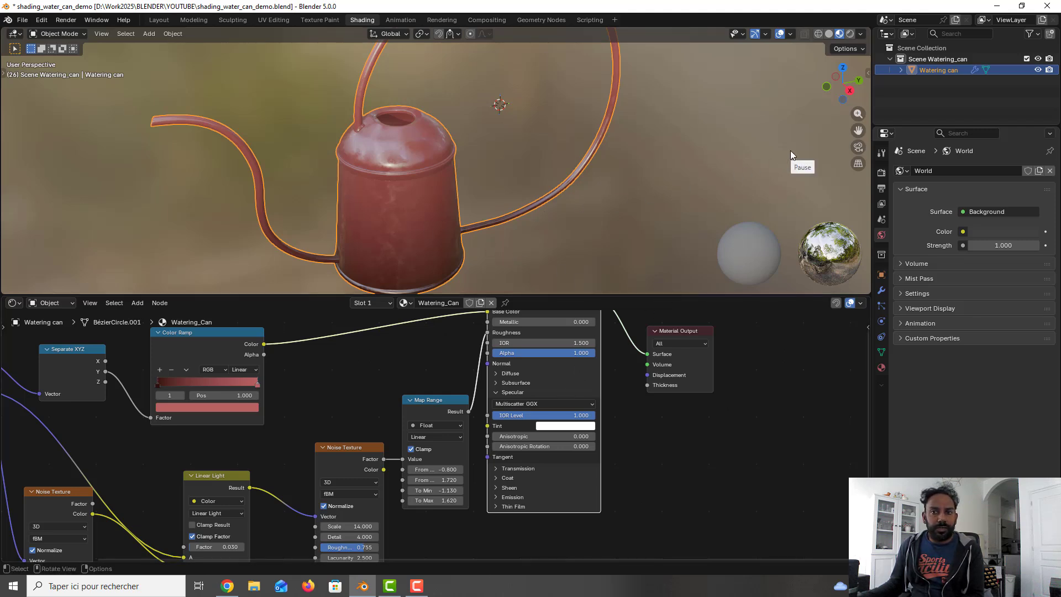
key("ctrl+s")
- Rearrange the two Noise Texture nodes and the Map Range node into a compact cluster around Linear Light, below the Color Ramp
middle_click_drag(428, 383, 554, 324)
scroll(456, 446, "down", 3)
scroll(456, 450, "down", 1)
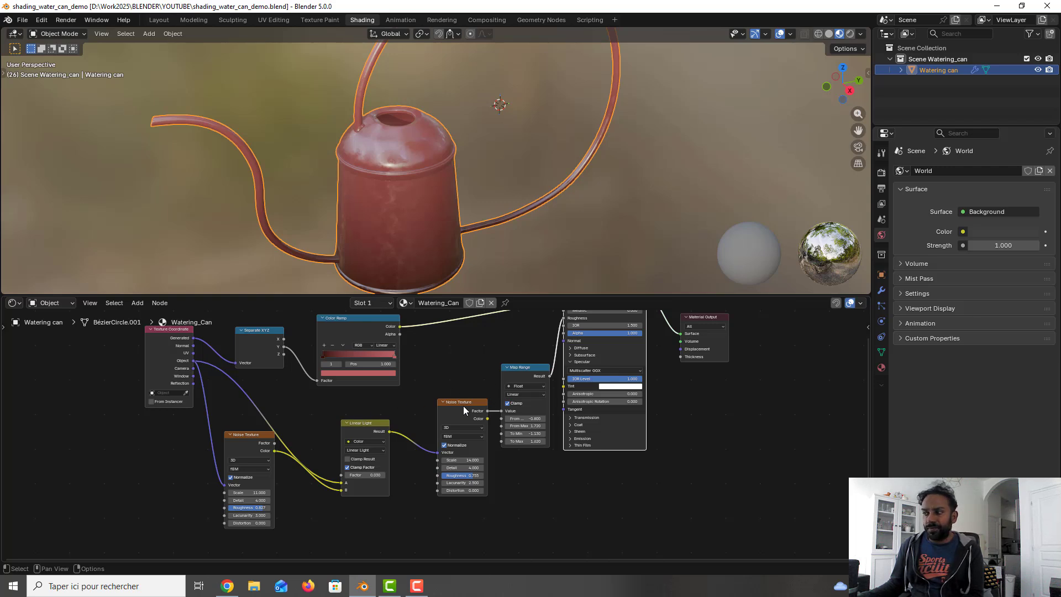
left_click_drag(463, 409, 436, 415)
left_click_drag(515, 379, 489, 438)
left_click_drag(253, 436, 286, 487)
scroll(321, 472, "down", 2)
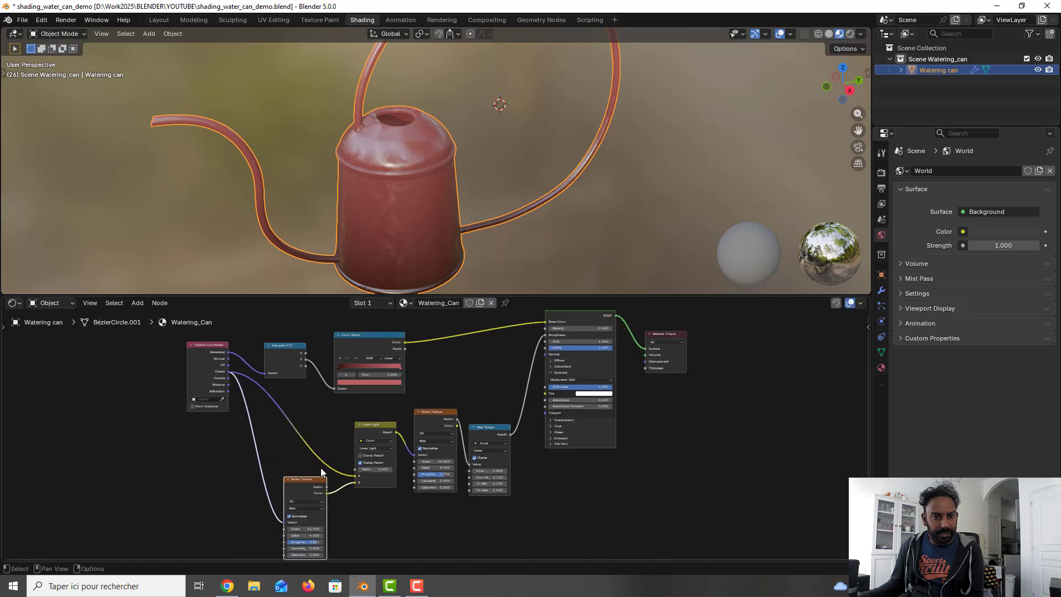
- Join both Noise Texture nodes, Linear Light and Map Range in a new frame
left_click_drag(270, 389, 525, 582)
left_click(265, 420)
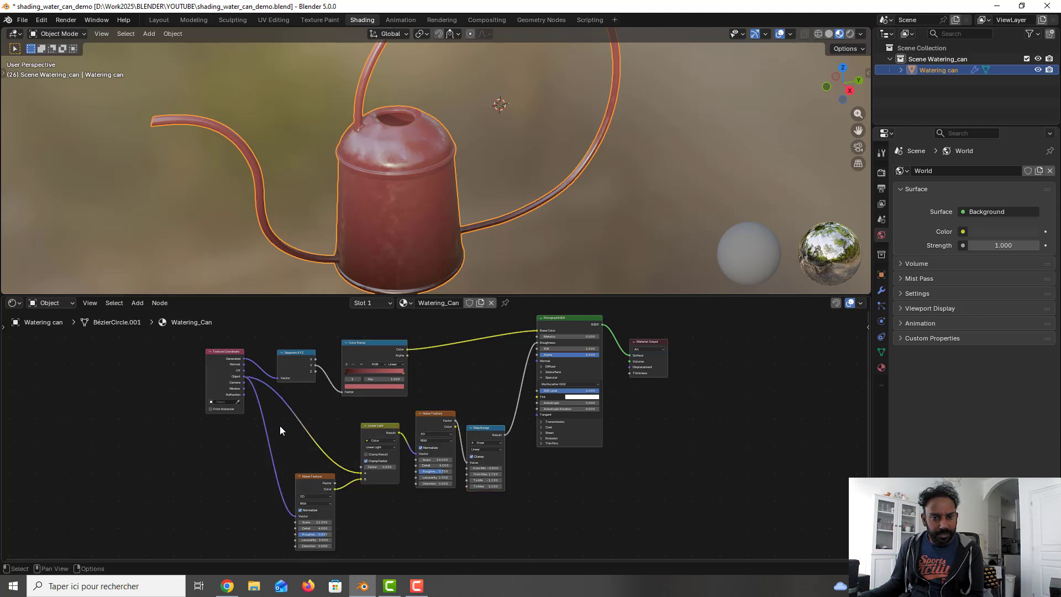
left_click_drag(280, 426, 509, 578)
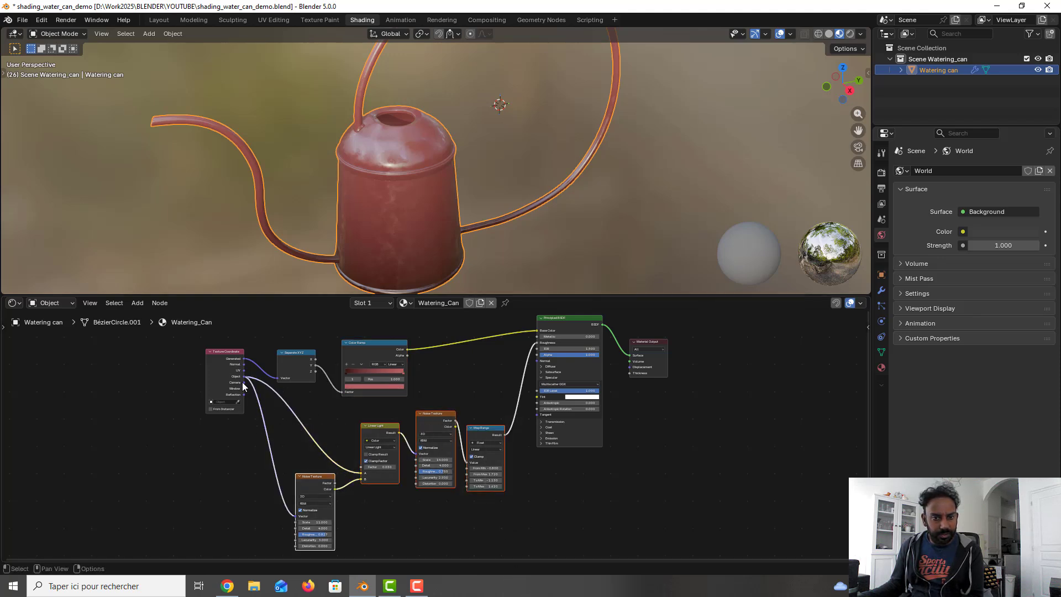
left_click(159, 303)
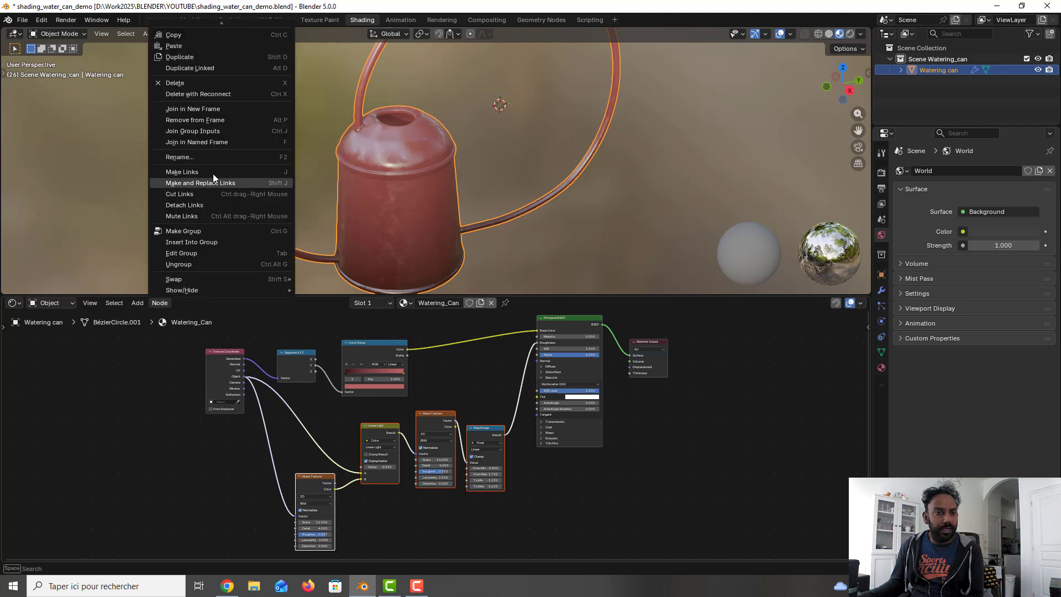
left_click(231, 110)
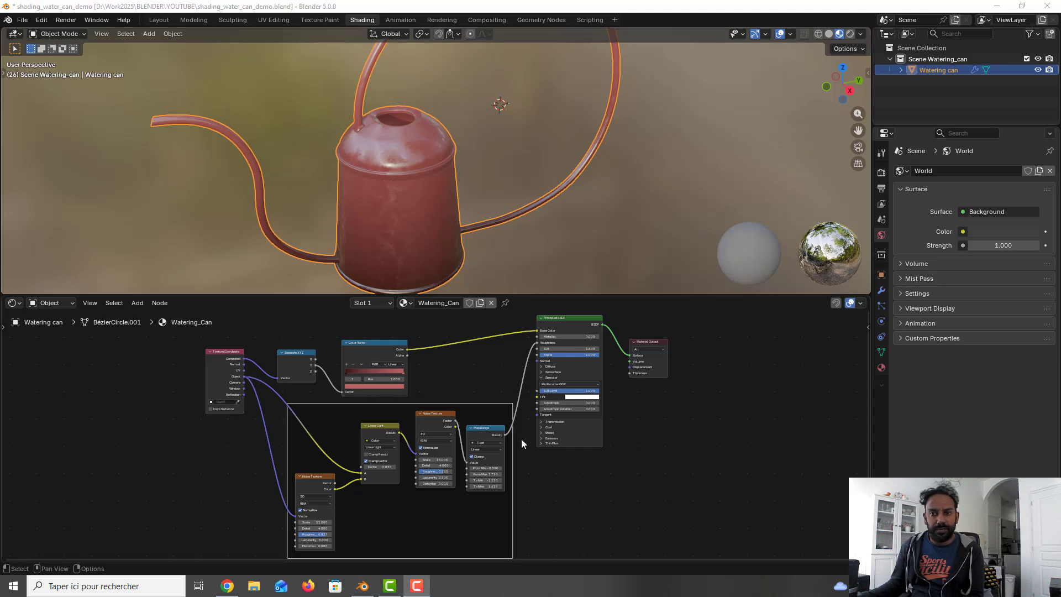
- Label the frame around the two Noise Textures, Linear Light and Map Range as "roughness" and nudge it slightly down
middle_click_drag(522, 438, 499, 396)
scroll(389, 387, "up", 1)
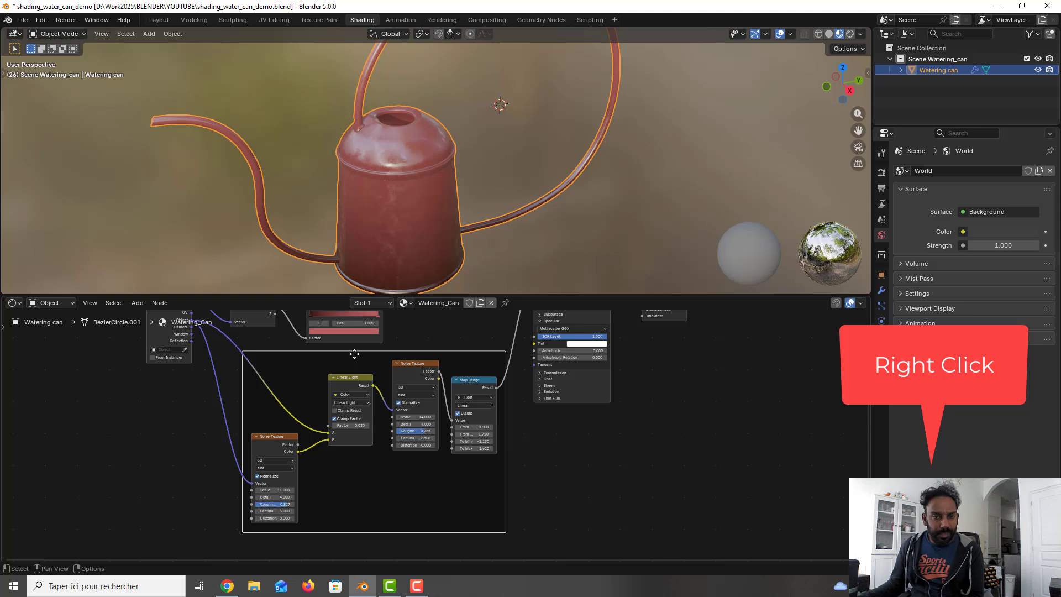
right_click(373, 350)
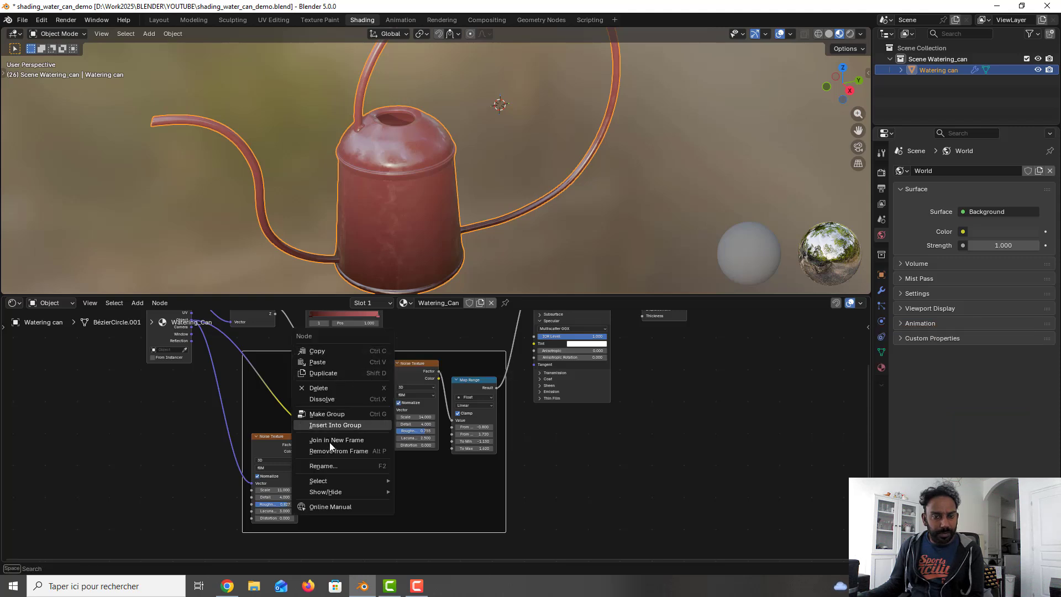
left_click(332, 466)
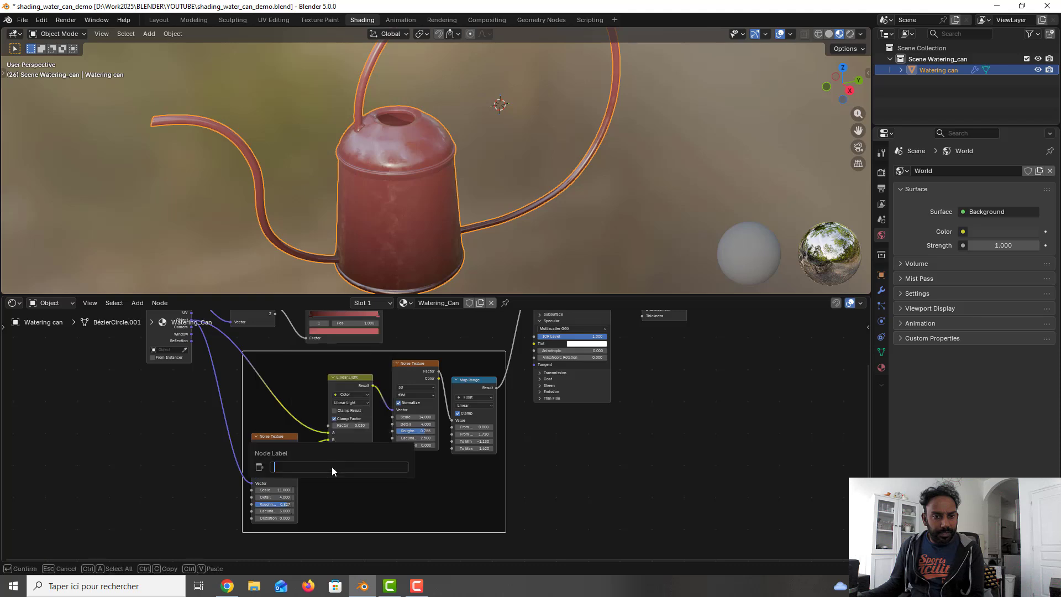
type("roughness")
key("Return")
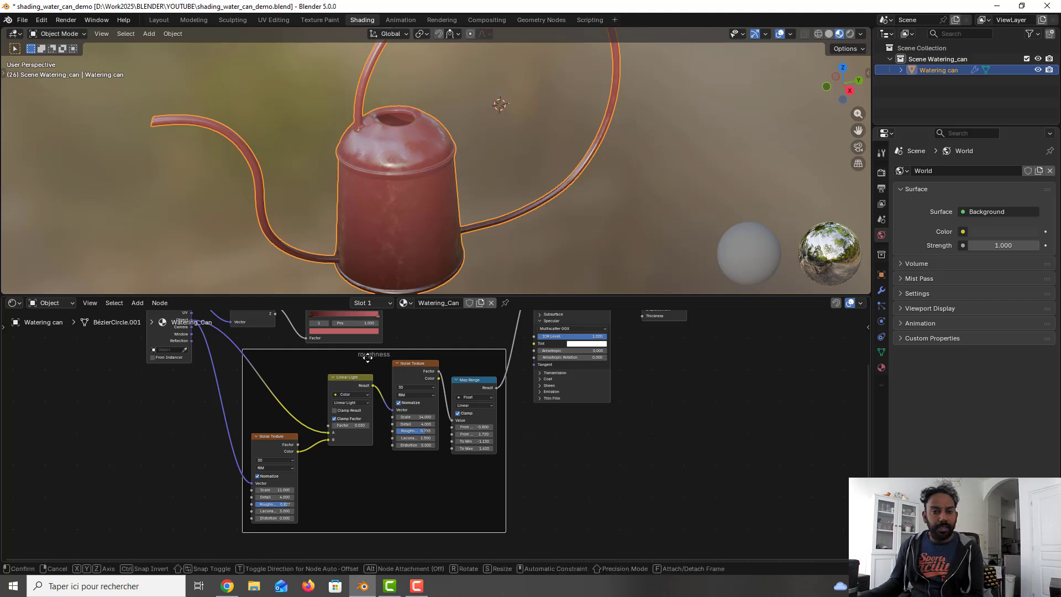
left_click_drag(337, 366, 333, 374)
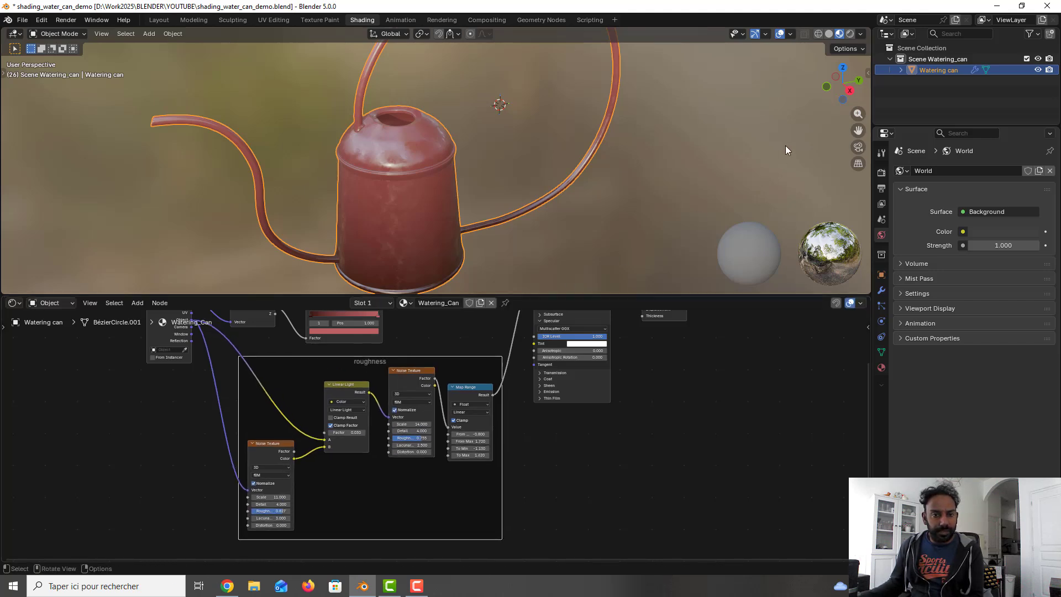
- Shift the Separate XYZ and Color Ramp nodes over the roughness frame and join them in a new frame
scroll(437, 383, "up", 1, "shift")
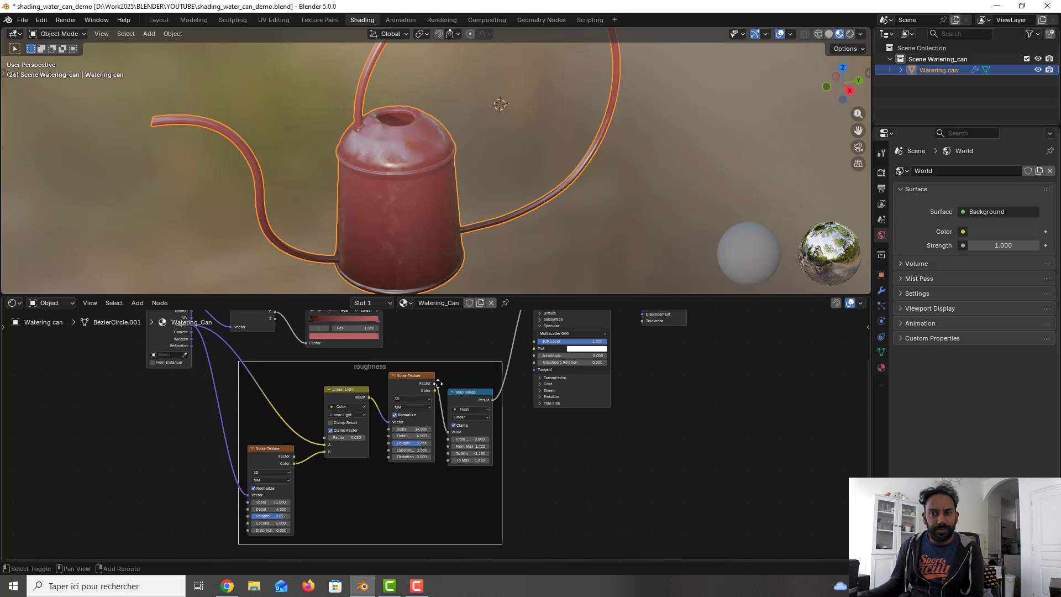
middle_click_drag(438, 384, 456, 502, "shift")
left_click_drag(369, 408, 457, 355)
left_click_drag(280, 419, 493, 460)
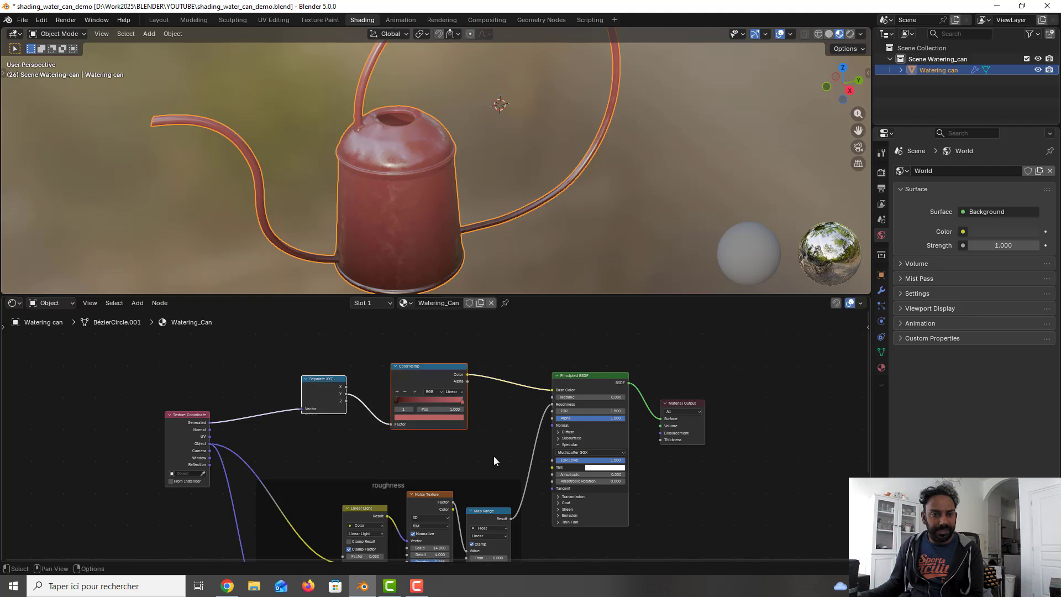
left_click(158, 303)
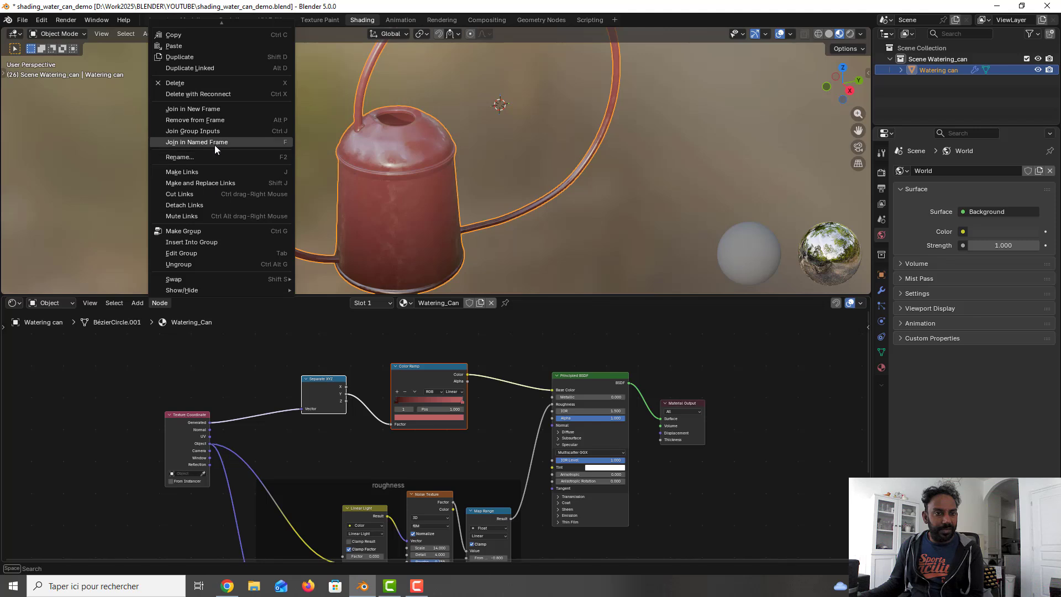
left_click(241, 108)
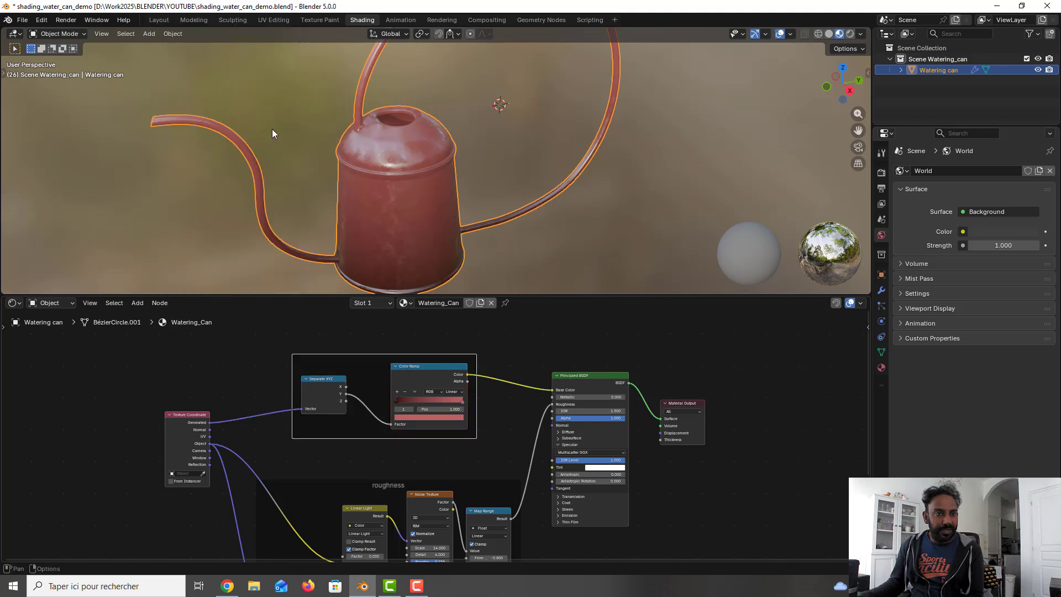
- Label the frame around Separate XYZ and Color Ramp as "color" and save the file
right_click(379, 359)
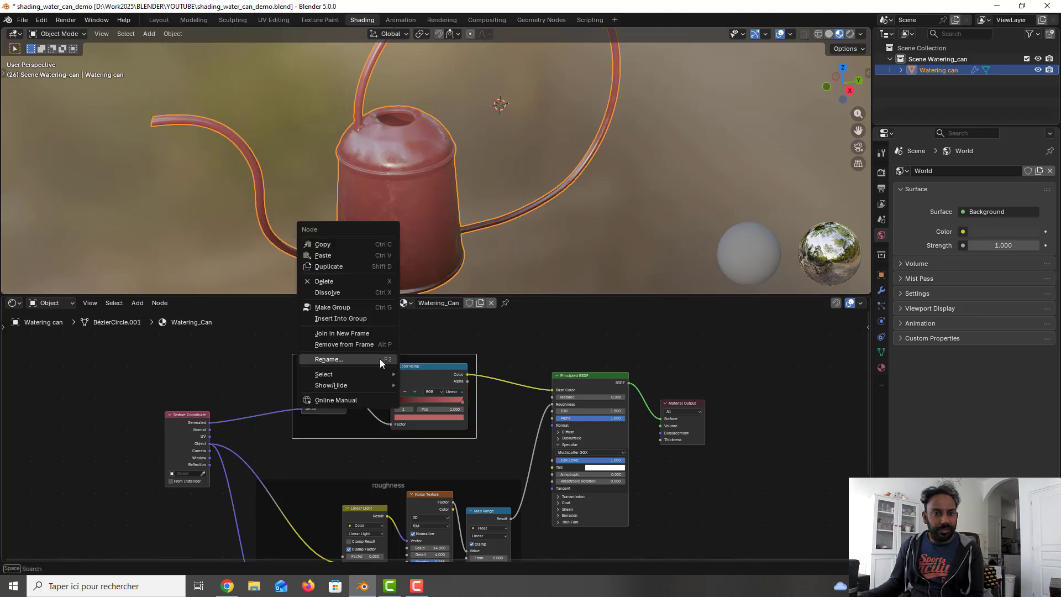
left_click(376, 353)
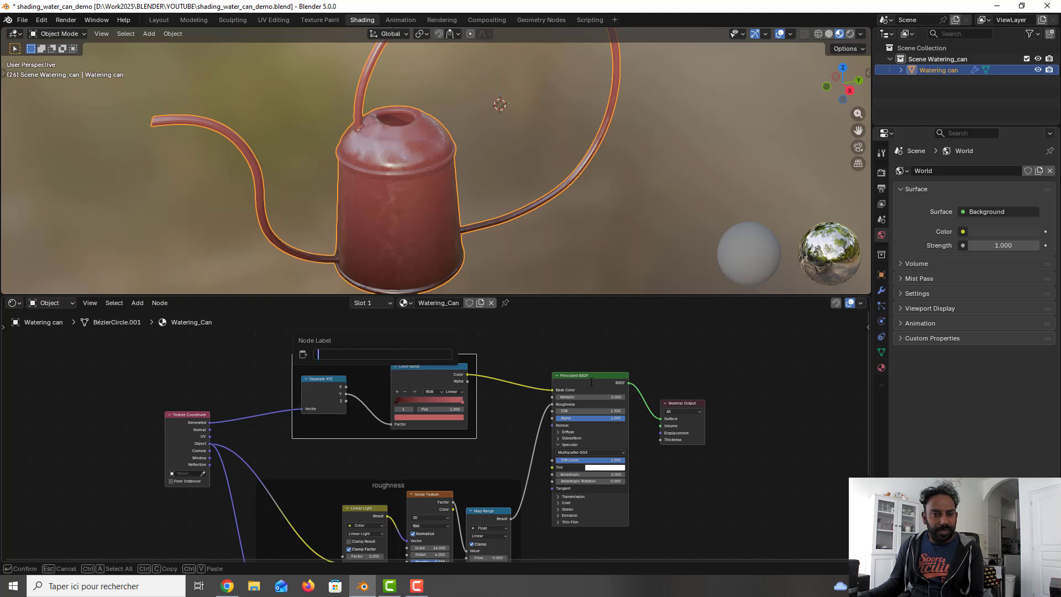
type("color")
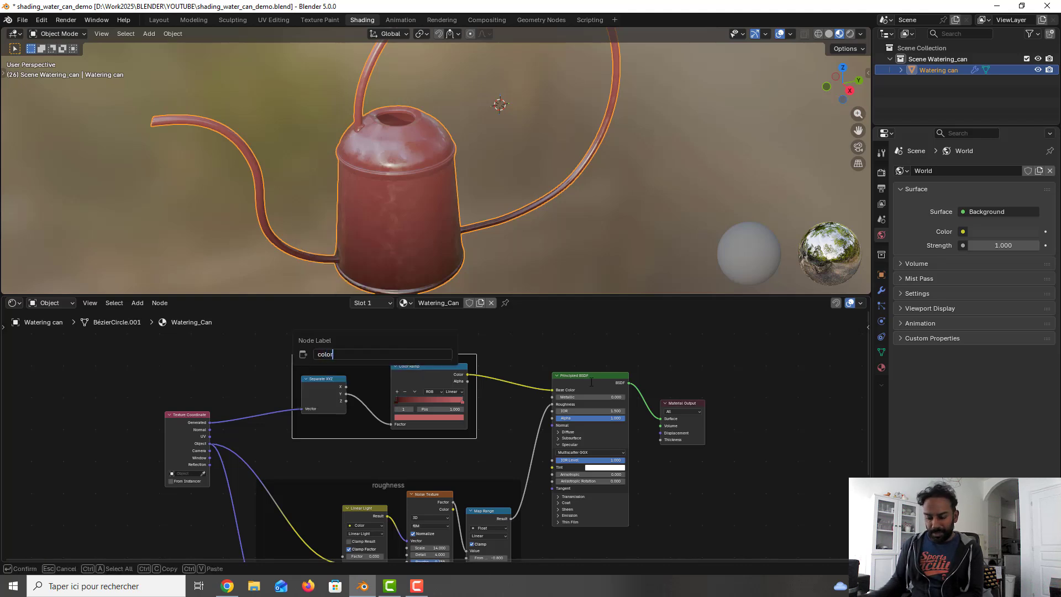
key("Return")
key("ctrl+s")
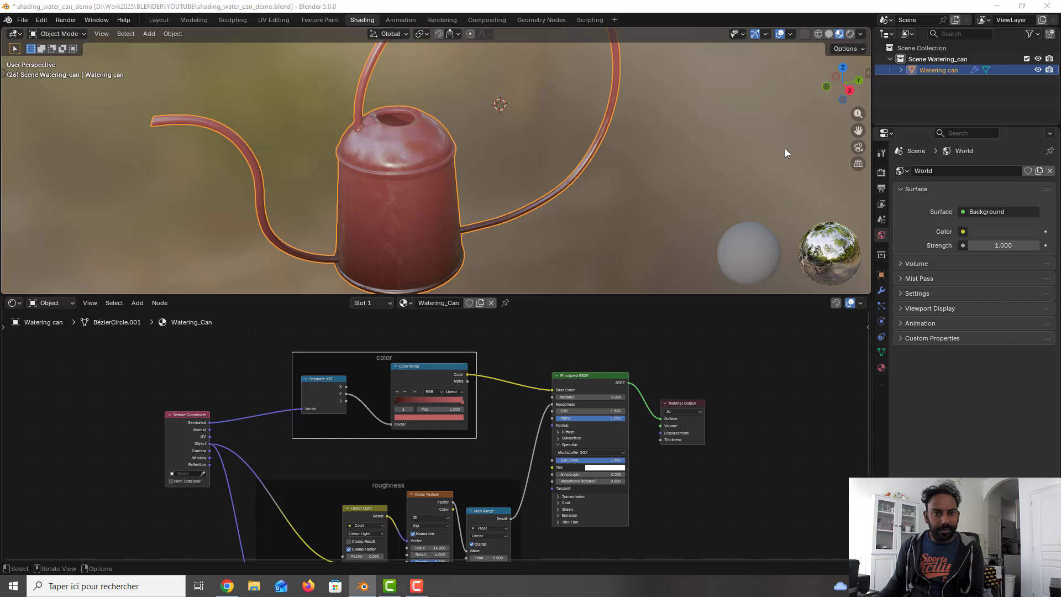
- Move the Principled BSDF and Material Output nodes together further right, leaving space beside the color and roughness frames
scroll(687, 439, "down", 1)
middle_click_drag(680, 449, 675, 410)
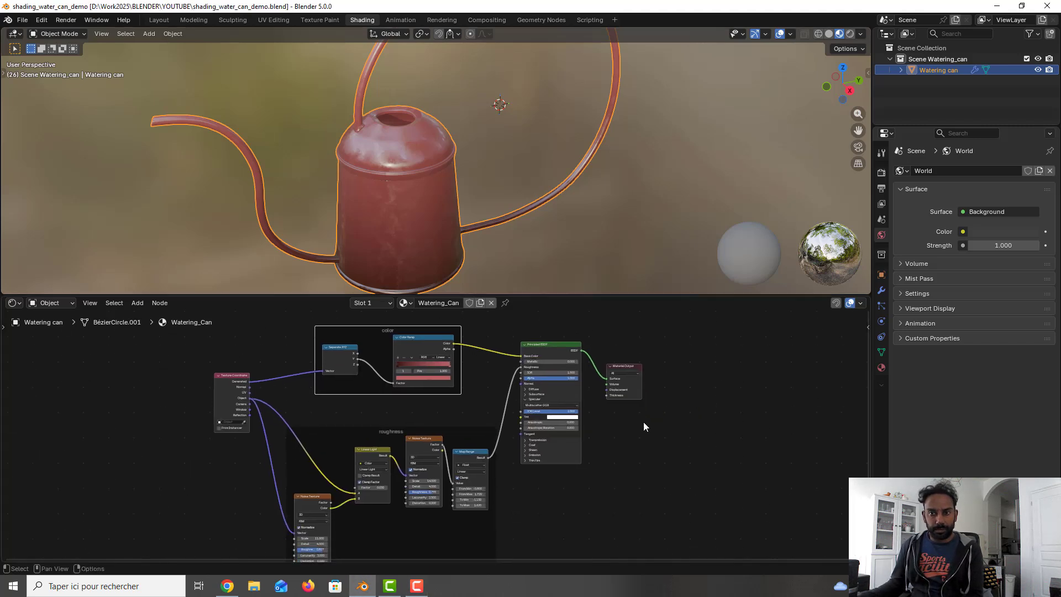
scroll(449, 436, "up", 1)
scroll(448, 430, "up", 1)
middle_click_drag(445, 424, 453, 472)
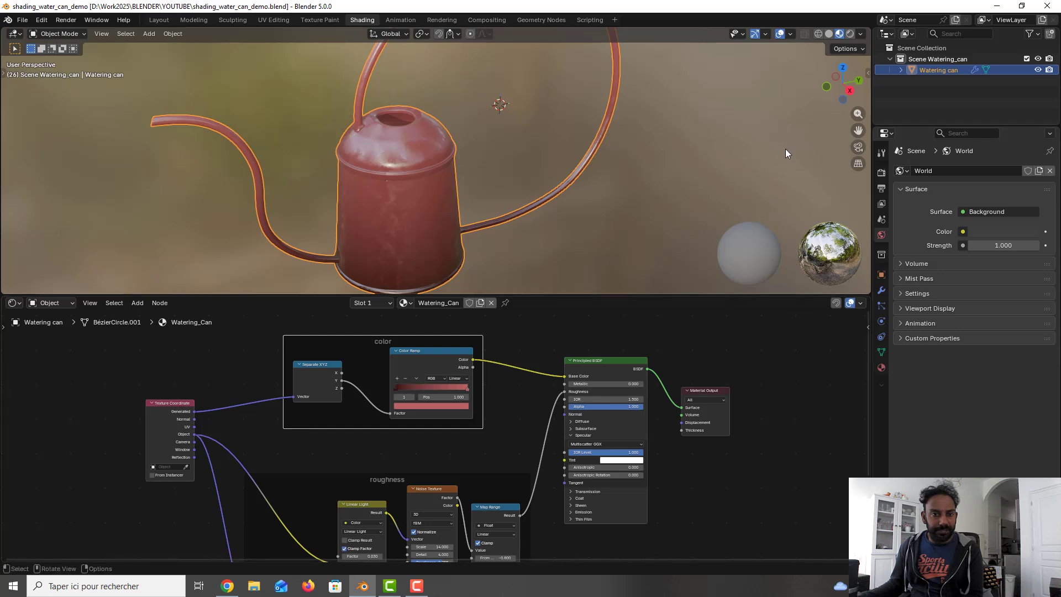
key("F10")
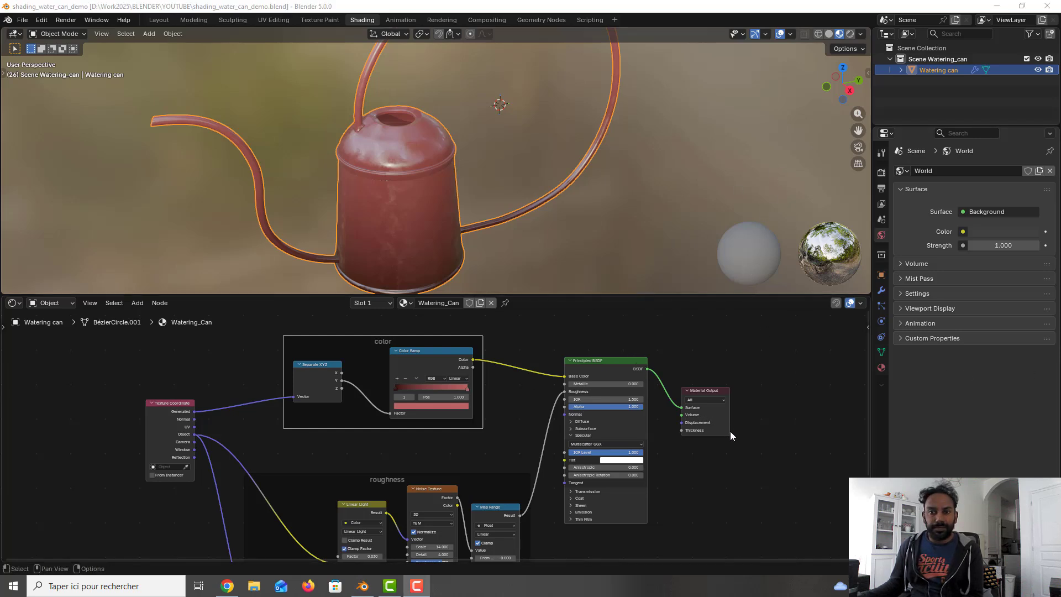
middle_click_drag(730, 436, 705, 420)
left_click_drag(733, 499, 698, 334)
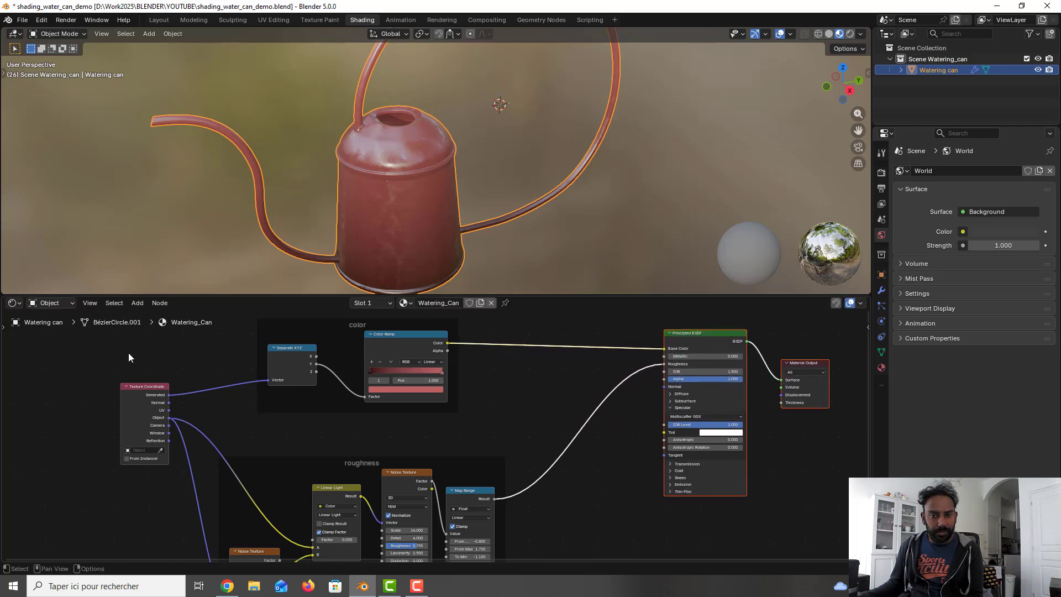
- Move Texture Coordinate further left and add a Voronoi Texture fed by its UV output, right of the roughness frame
left_click_drag(142, 390, 582, 495)
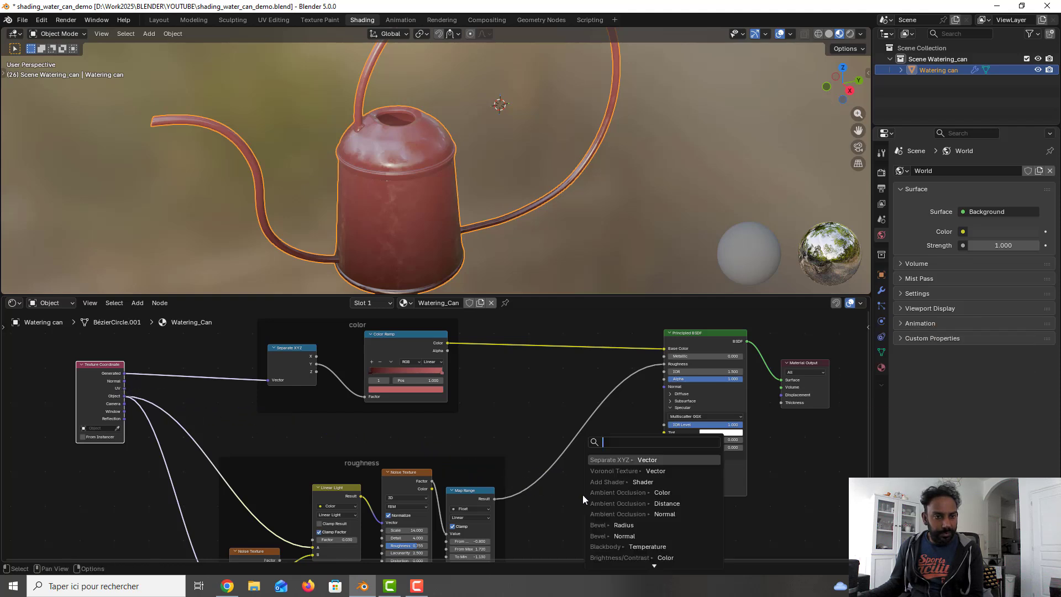
left_click(632, 471)
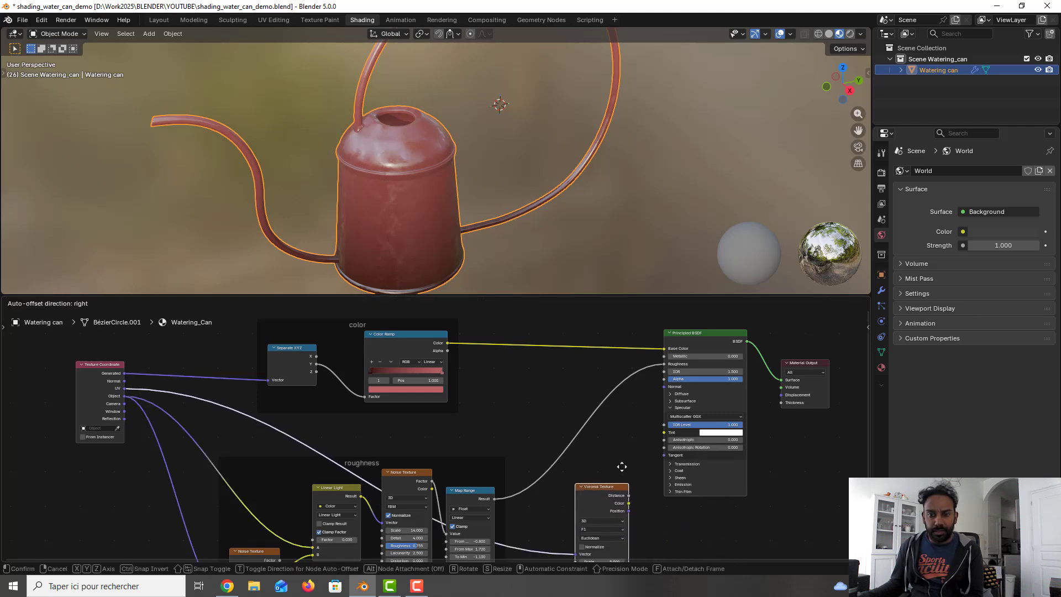
left_click(619, 466)
middle_click_drag(693, 522, 685, 462, "shift")
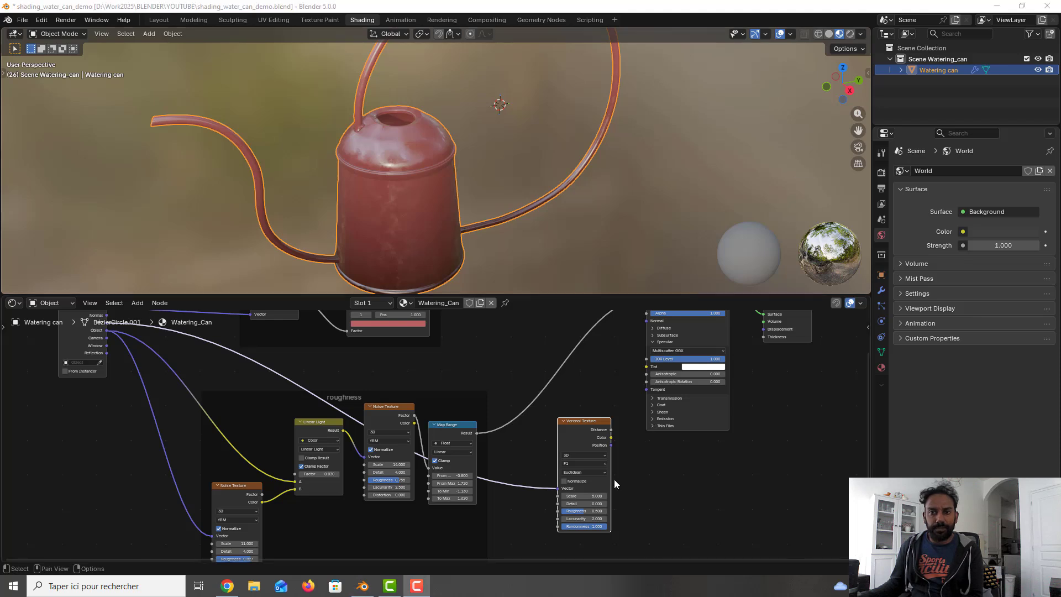
- Set the Voronoi Texture's Scale to 16 and connect its Distance output to the Material Output's Surface
left_click(594, 495)
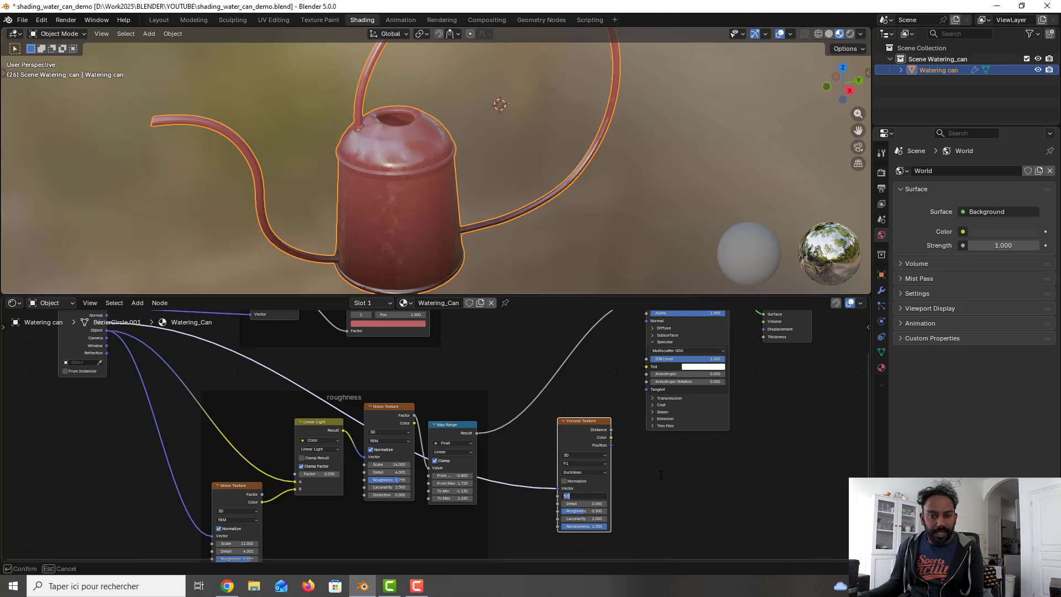
type("16")
key("Return")
middle_click_drag(664, 472, 592, 535)
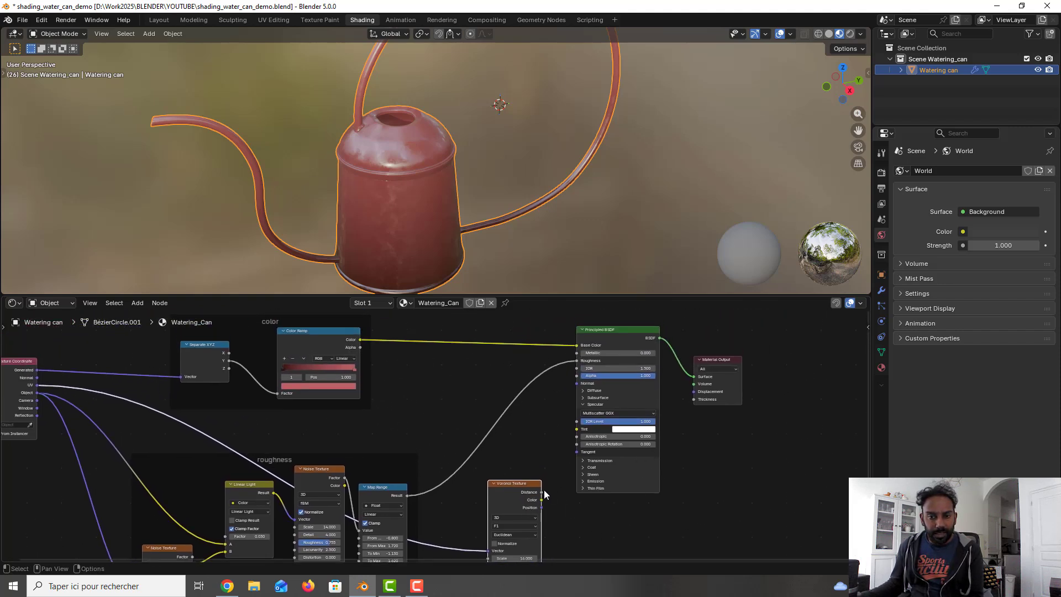
left_click_drag(544, 490, 692, 376)
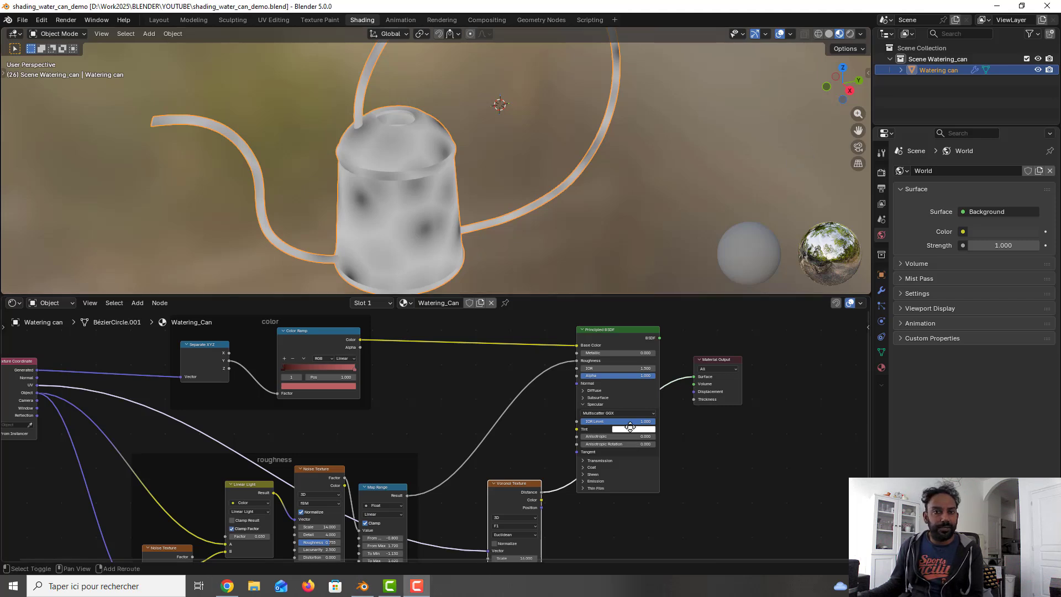
- Set the Voronoi Texture's Detail to 0 and its Roughness to 0.5
middle_click_drag(601, 469, 591, 369)
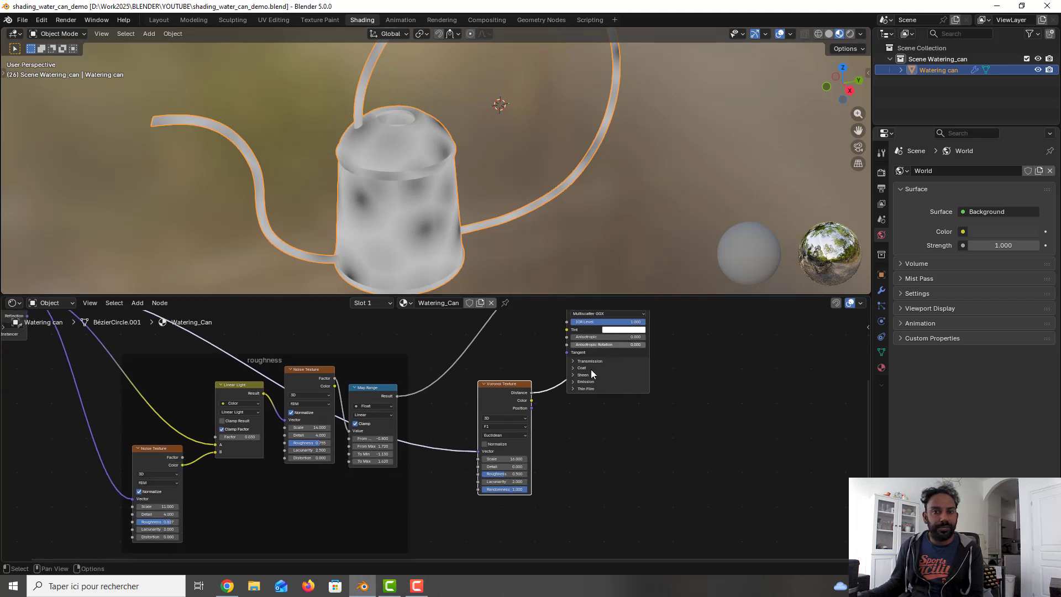
scroll(514, 449, "up", 2)
scroll(515, 447, "up", 1)
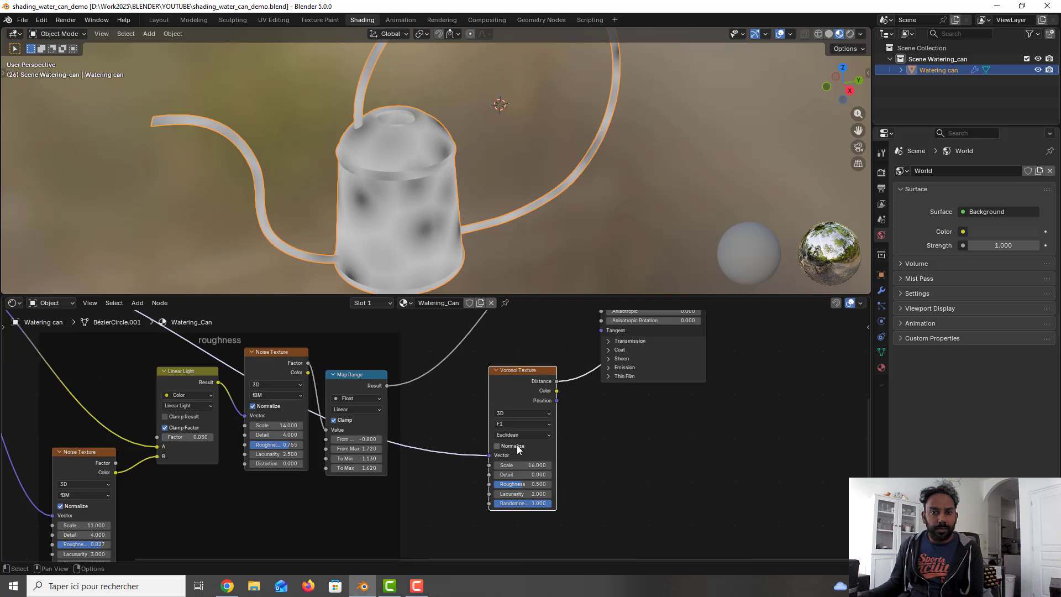
left_click(539, 474)
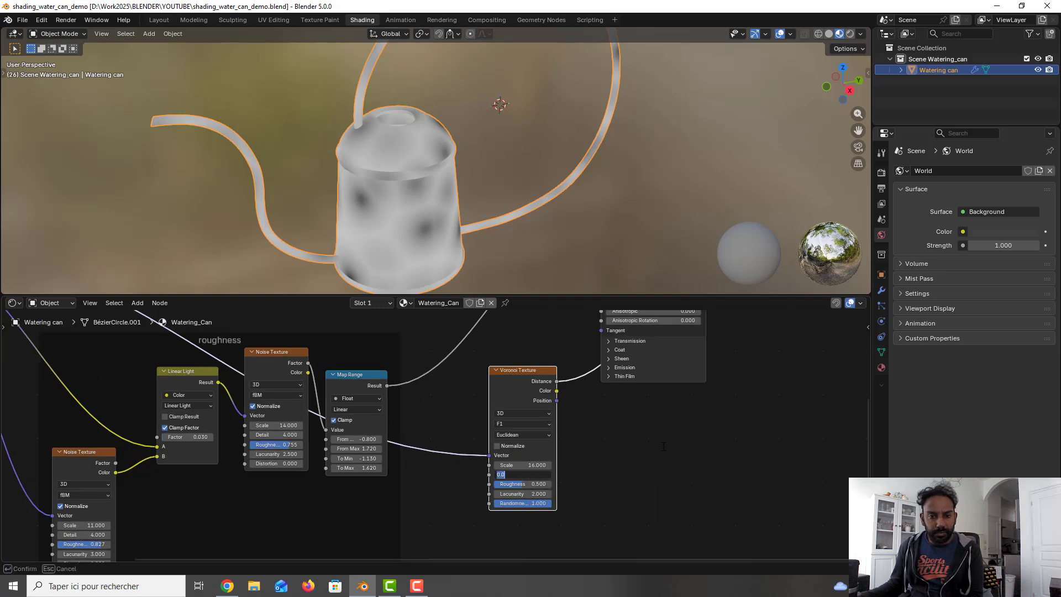
type("0")
key("Return")
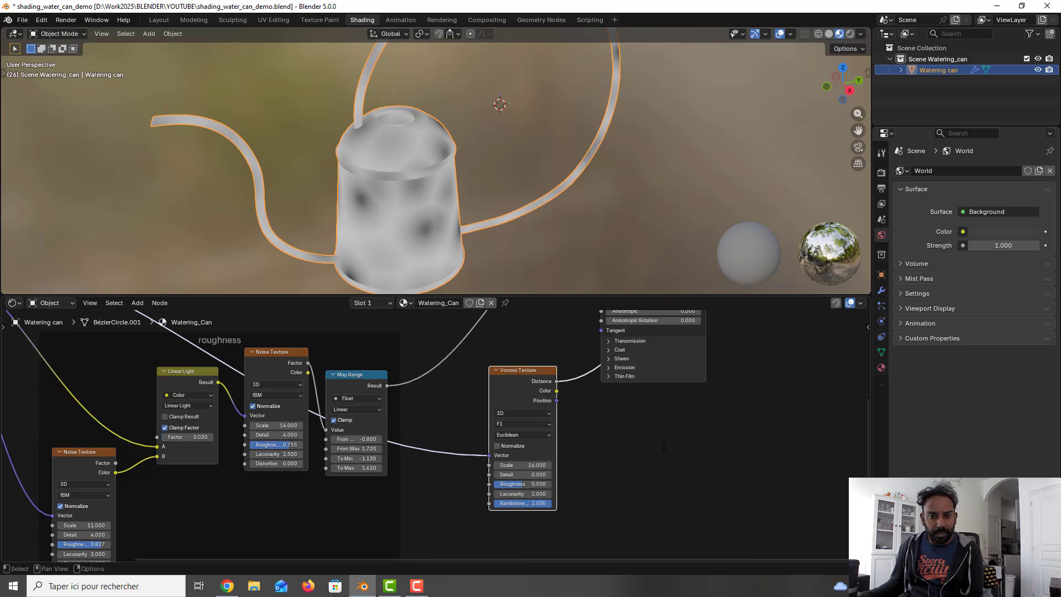
left_click(542, 481)
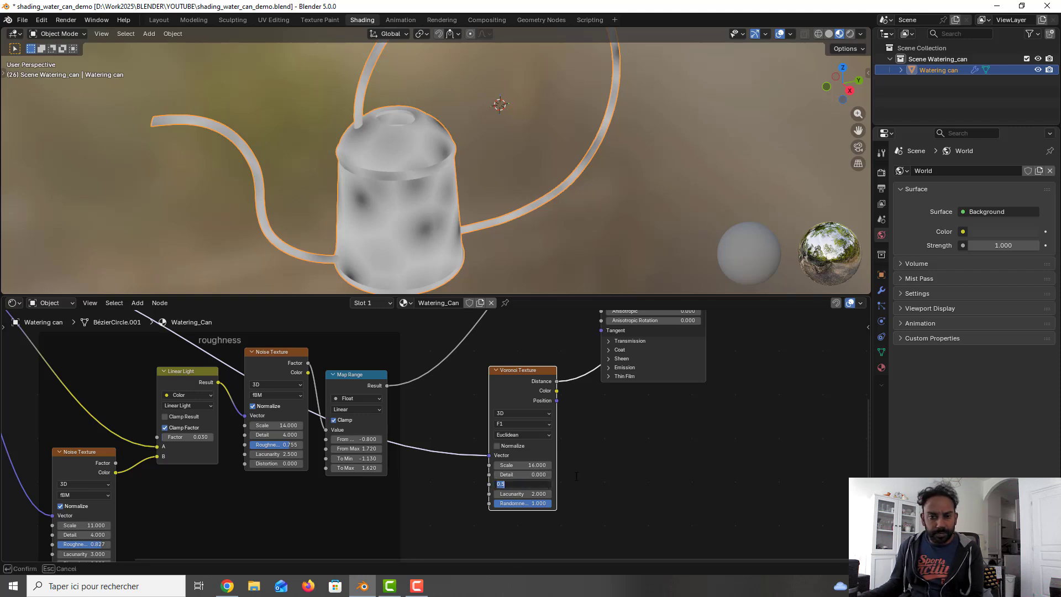
type("0")
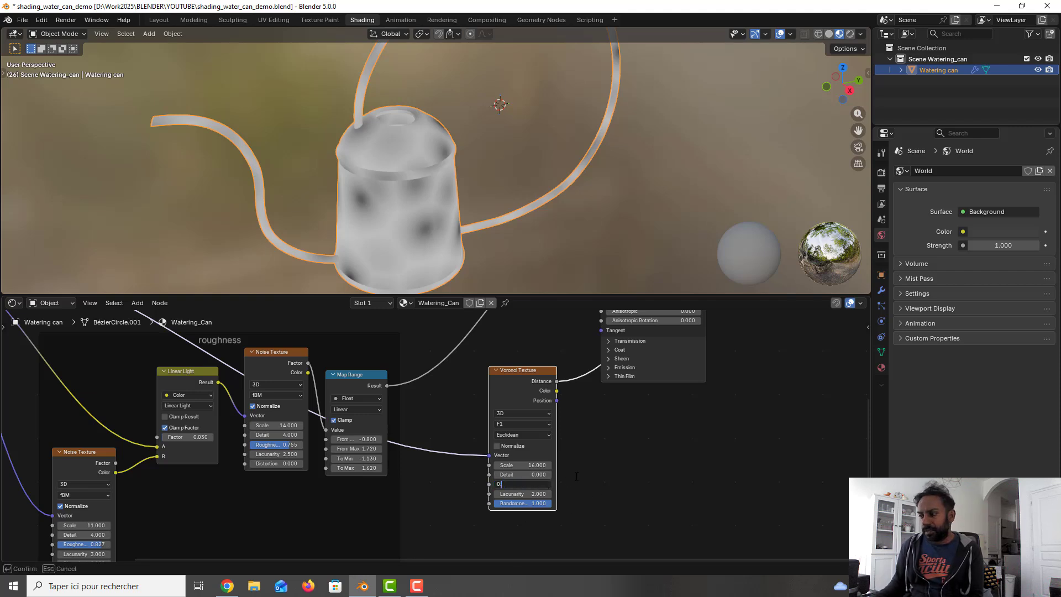
key("Return")
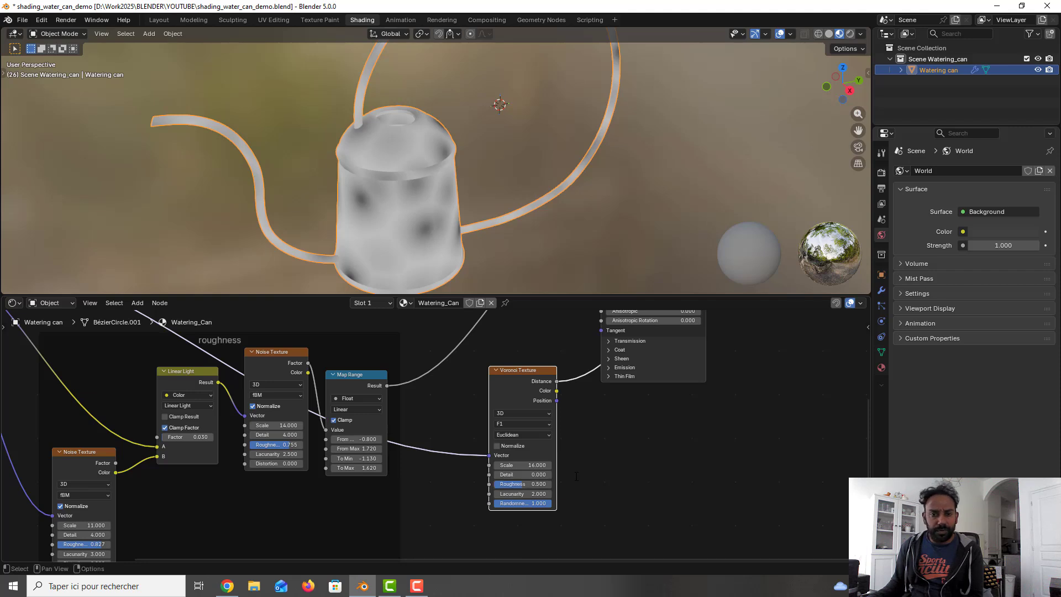
- Set the Voronoi Texture's Randomness to 0 and its feature output to F2, and save the file
left_click(537, 503)
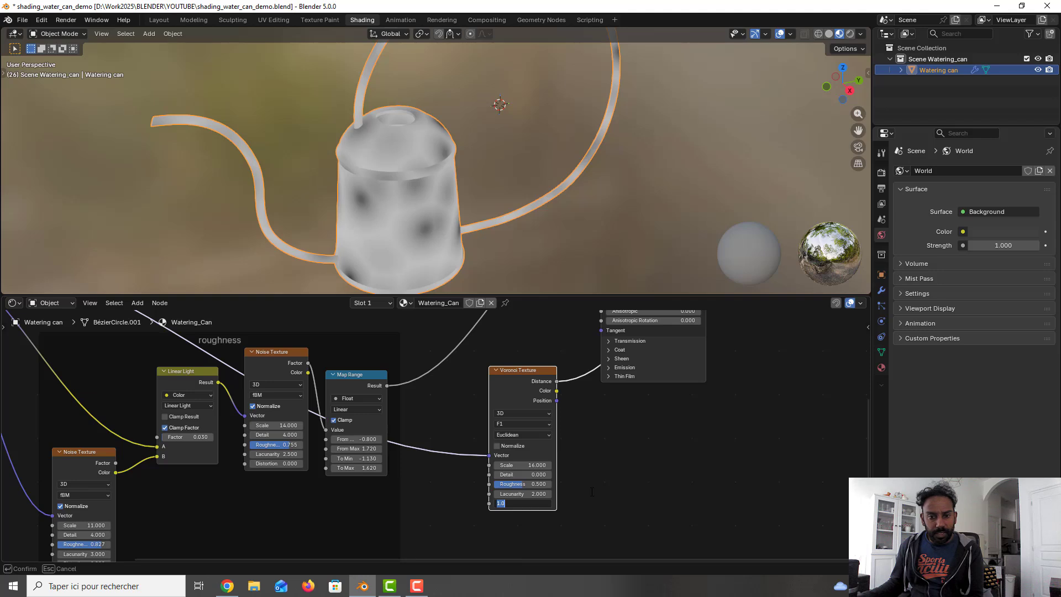
type("0")
key("Return")
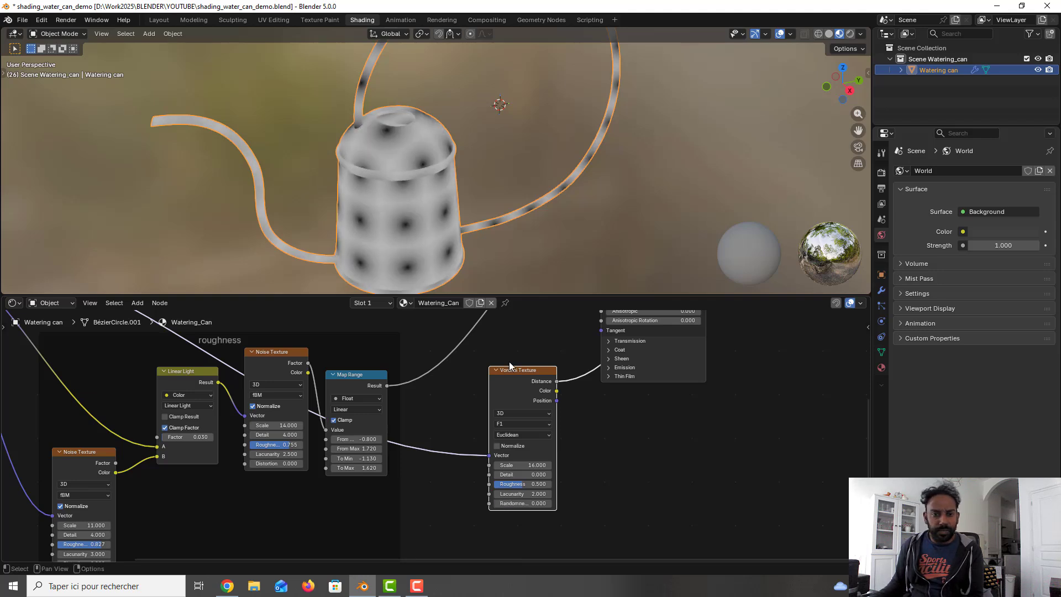
left_click(525, 421)
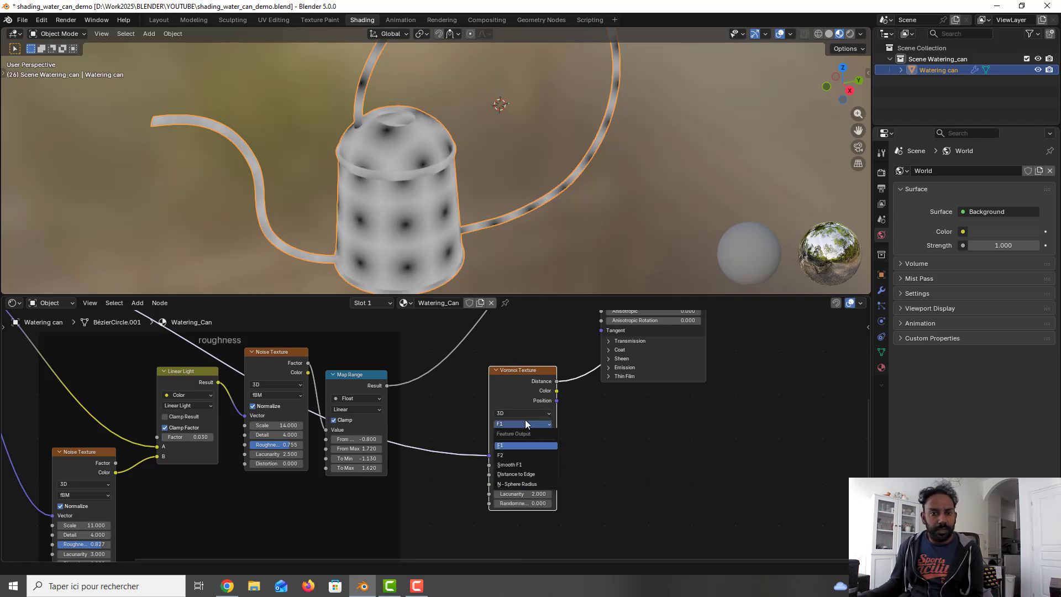
left_click(510, 453)
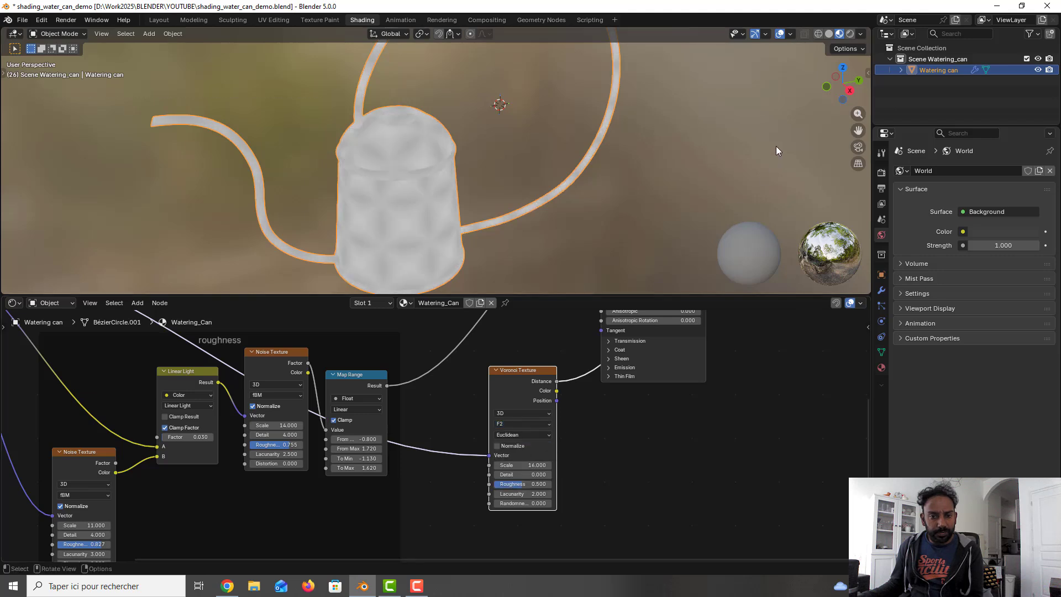
key("ctrl+s")
middle_click_drag(626, 461, 609, 379, "shift")
scroll(586, 380, "down", 3)
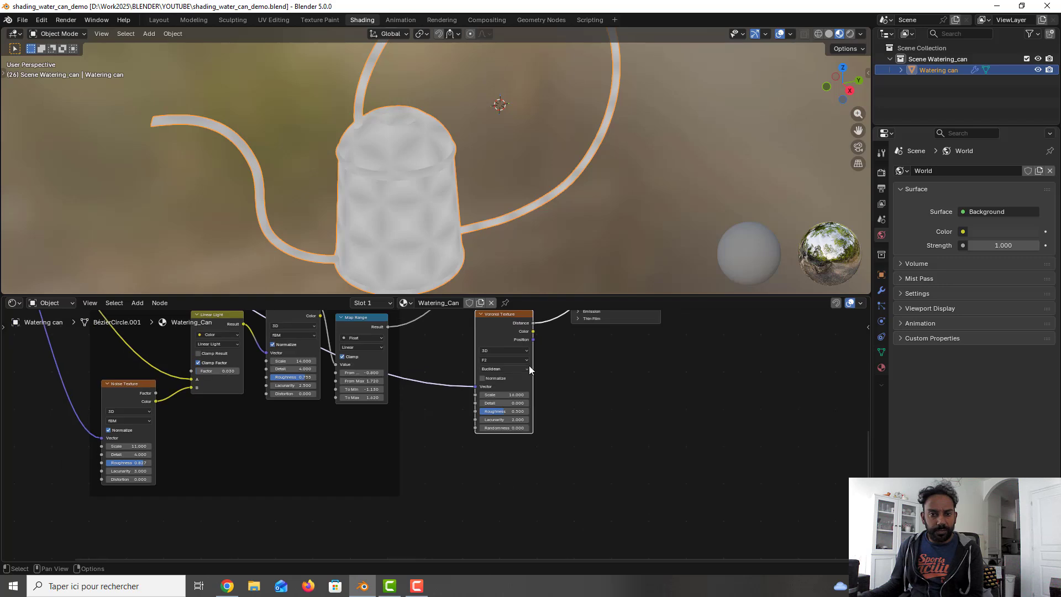
- Move the Voronoi Texture below the roughness frame and insert a Vector Math node set to Scale on its Vector input link
left_click_drag(511, 323, 471, 506)
middle_click_drag(495, 472, 519, 369, "shift")
left_click(343, 478)
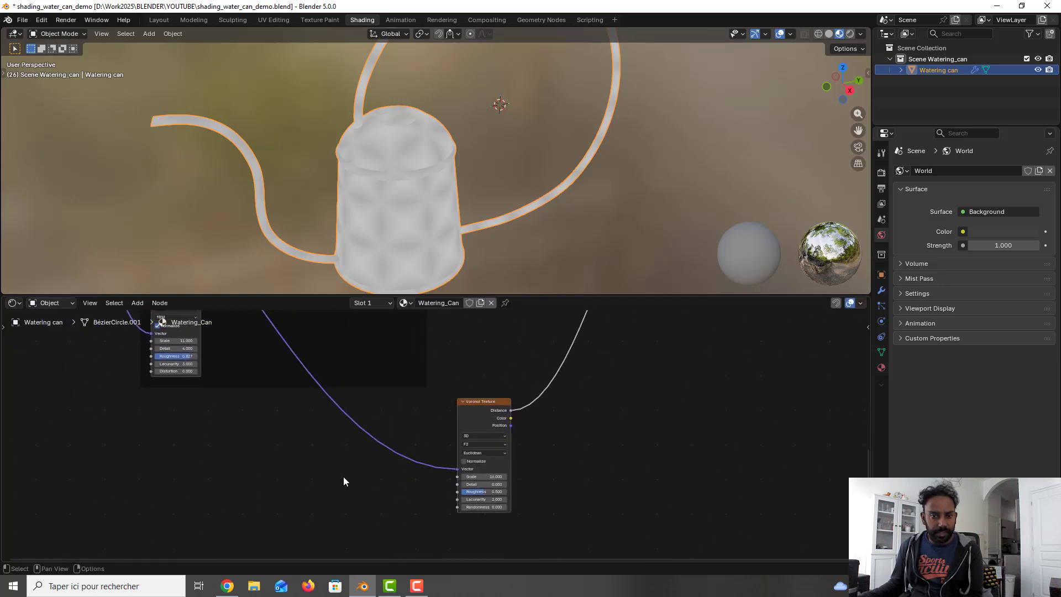
key("shift+a")
left_click(335, 447)
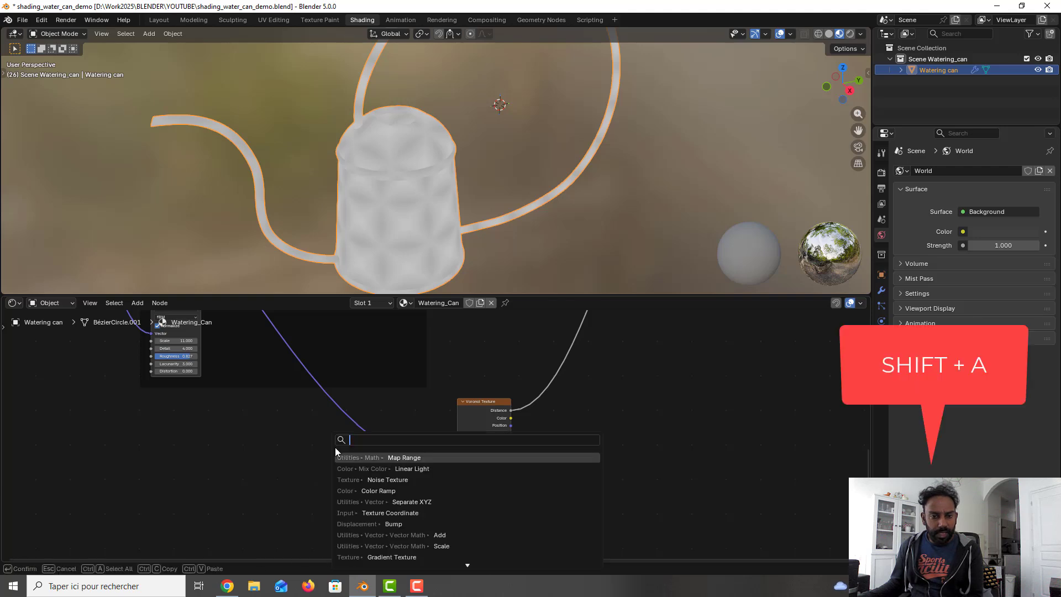
type("scale")
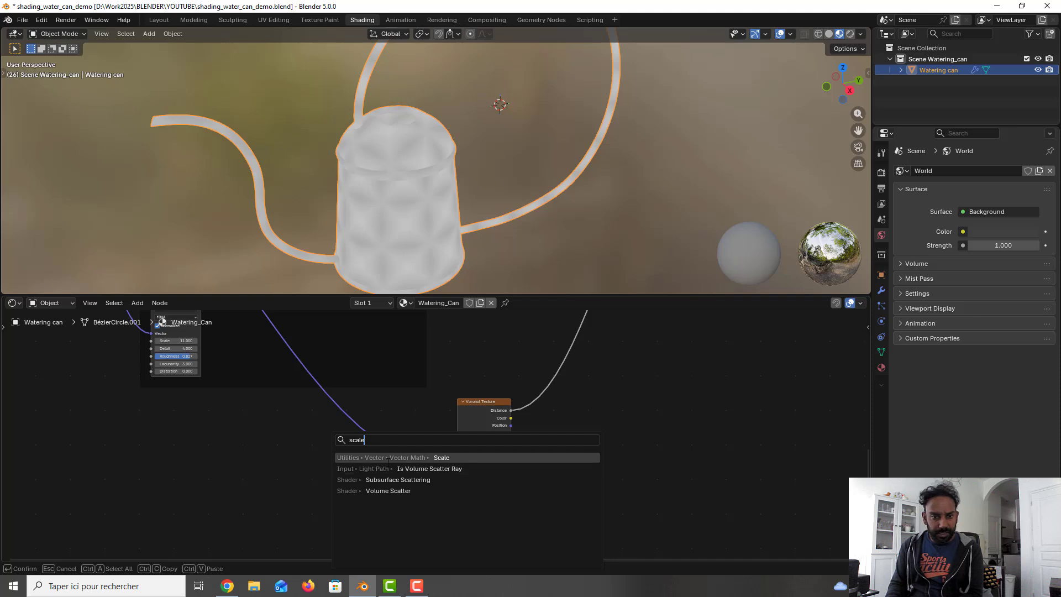
left_click(388, 459)
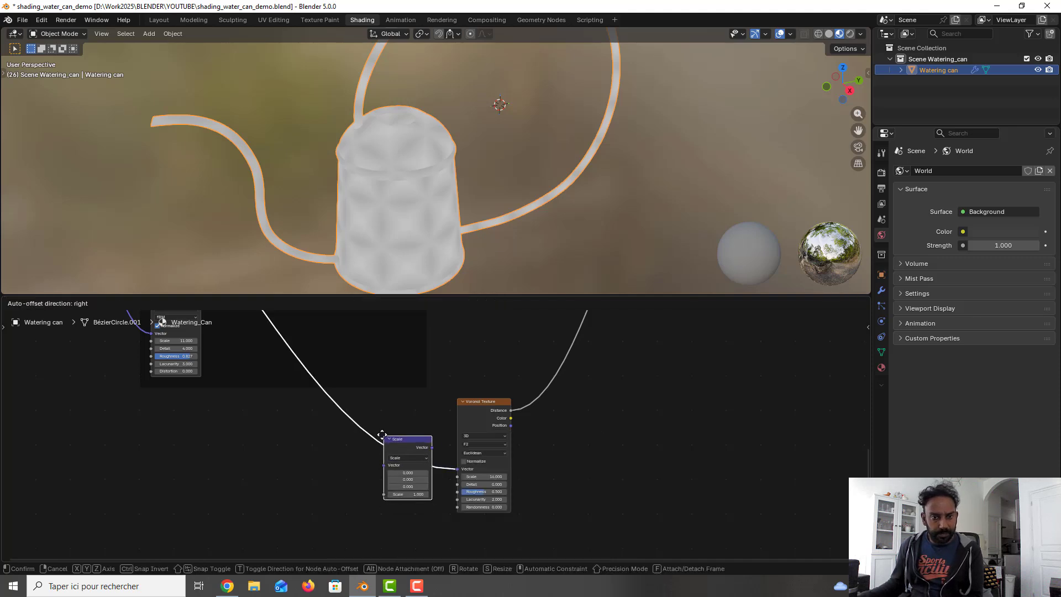
left_click(384, 436)
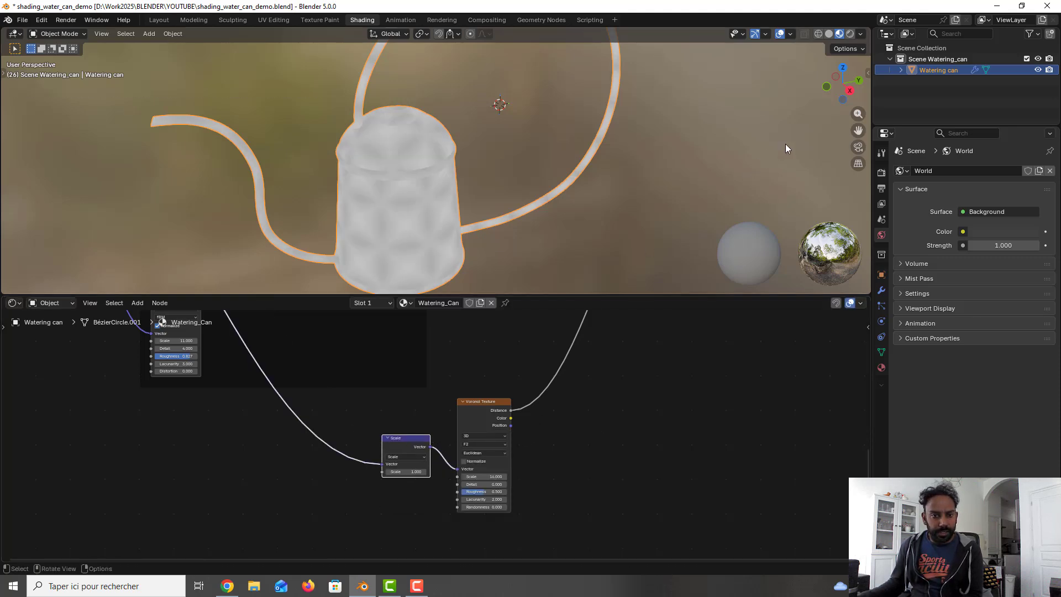
- Set the Scale node's factor to 1.35 and save the file
left_click(411, 471)
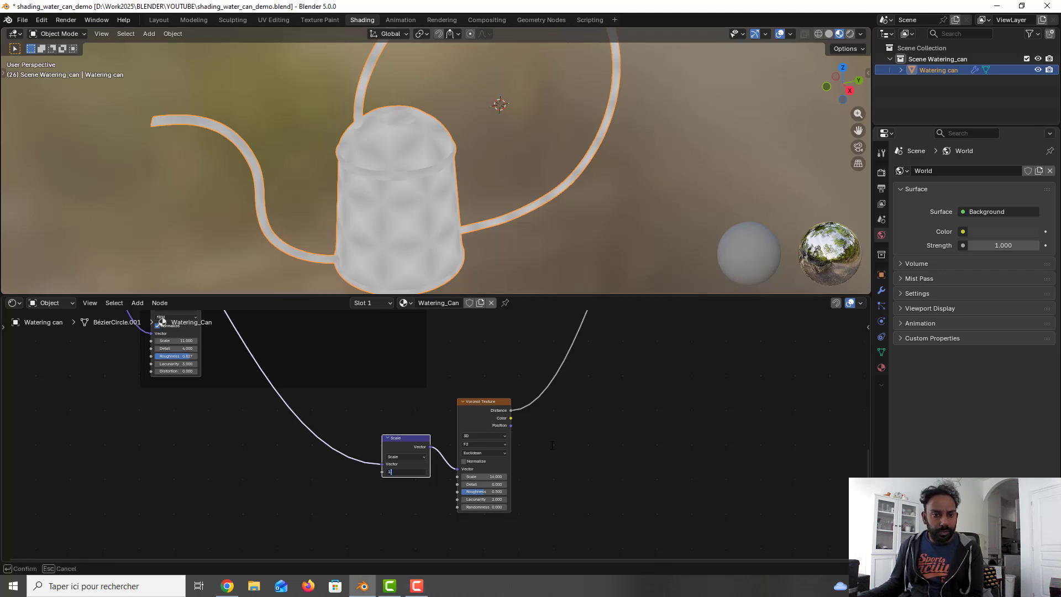
key("Return")
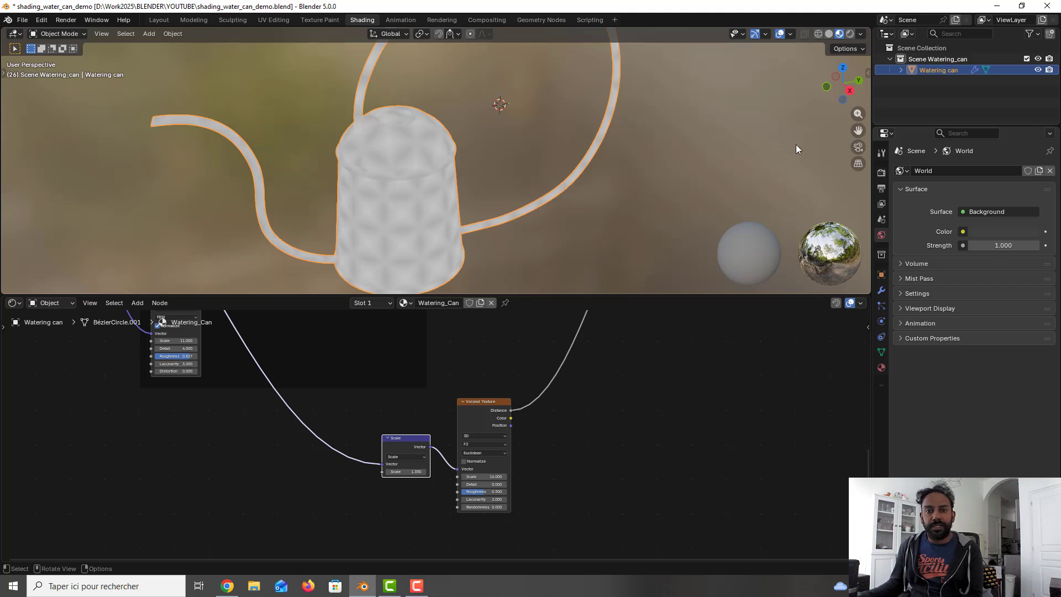
key("ctrl+s")
- Set the factor of the Scale node feeding the Voronoi Texture to 1.47
scroll(413, 493, "up", 3)
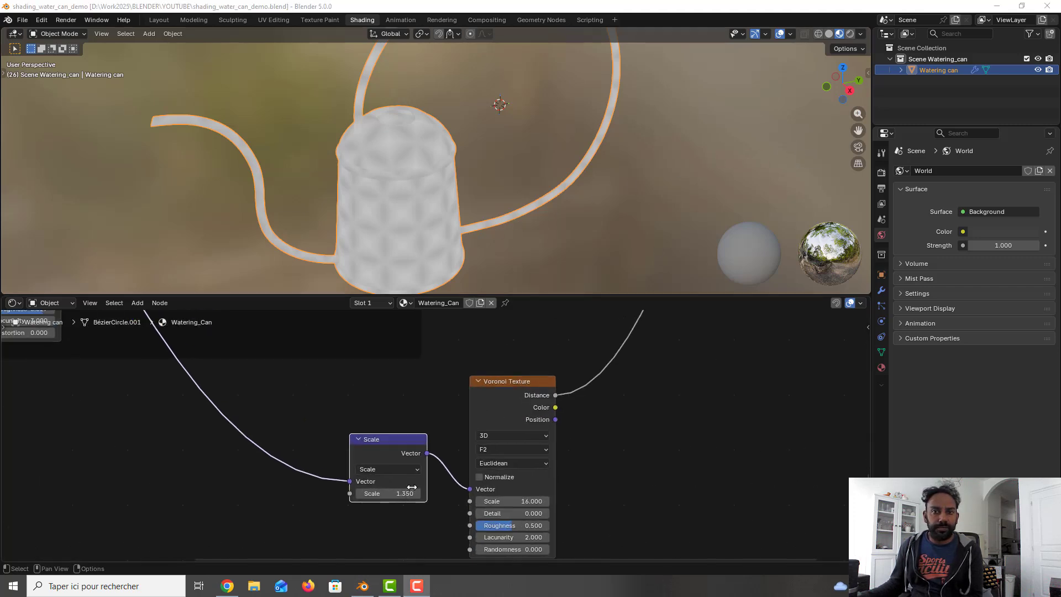
left_click(412, 489)
type("1")
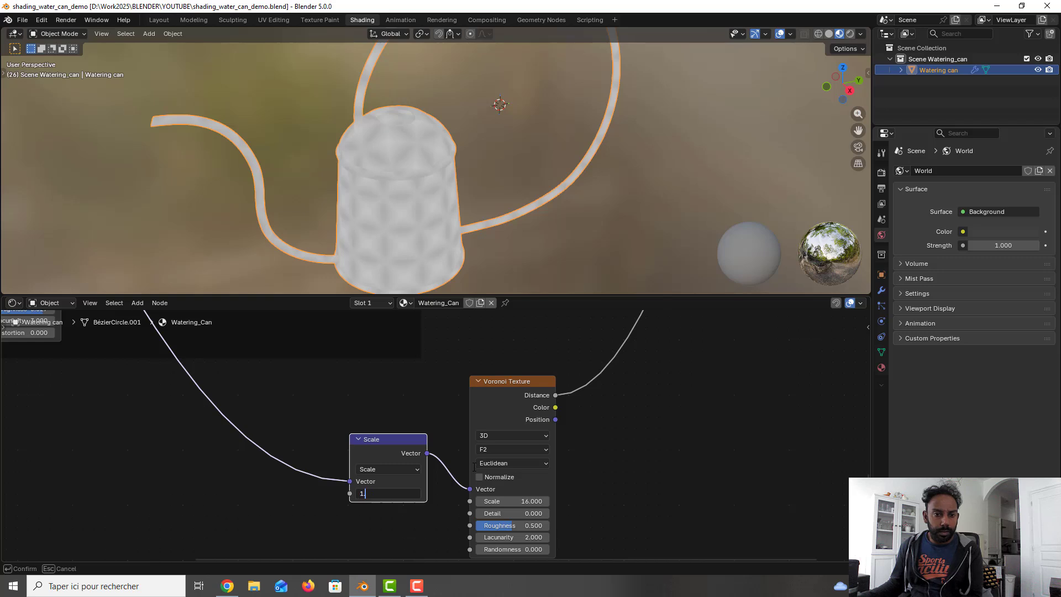
type(".470")
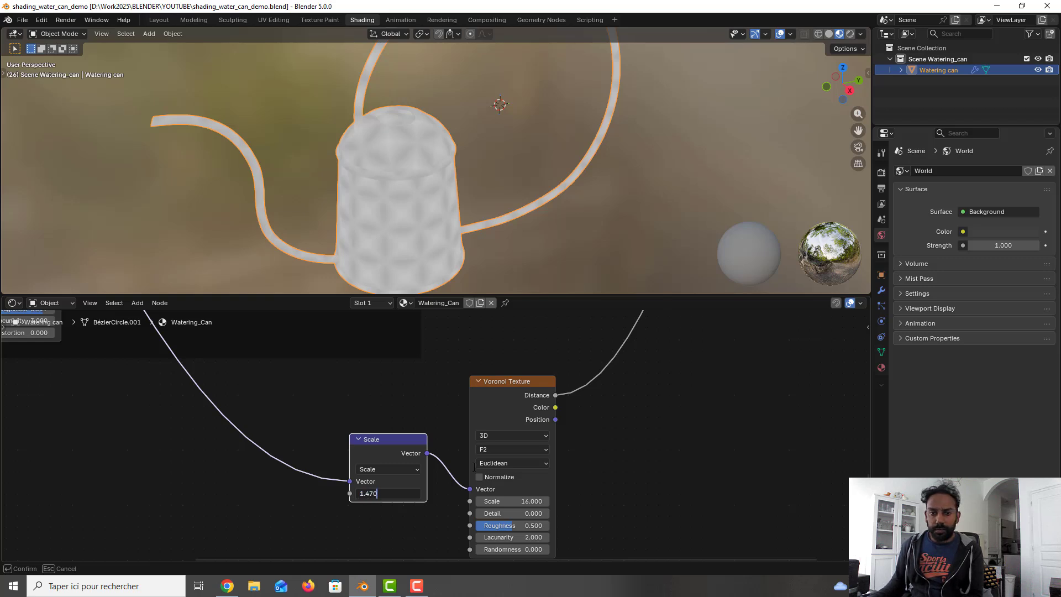
key("Return")
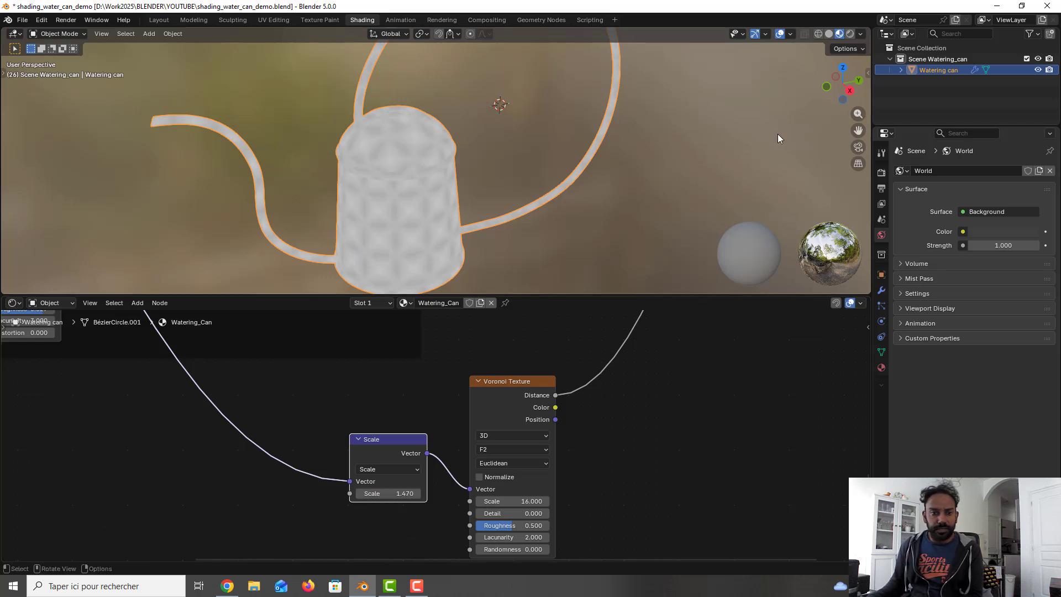
- Move the Scale node further left and insert a Vector Math Add node between it and the Voronoi Texture
left_click_drag(393, 435, 244, 422)
key("shift+a")
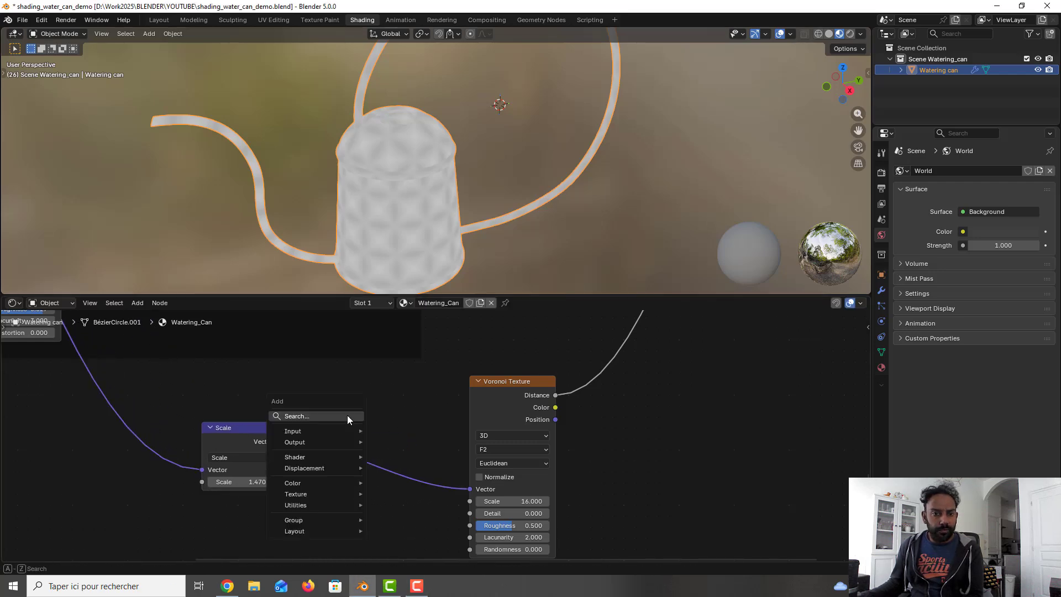
left_click(347, 416)
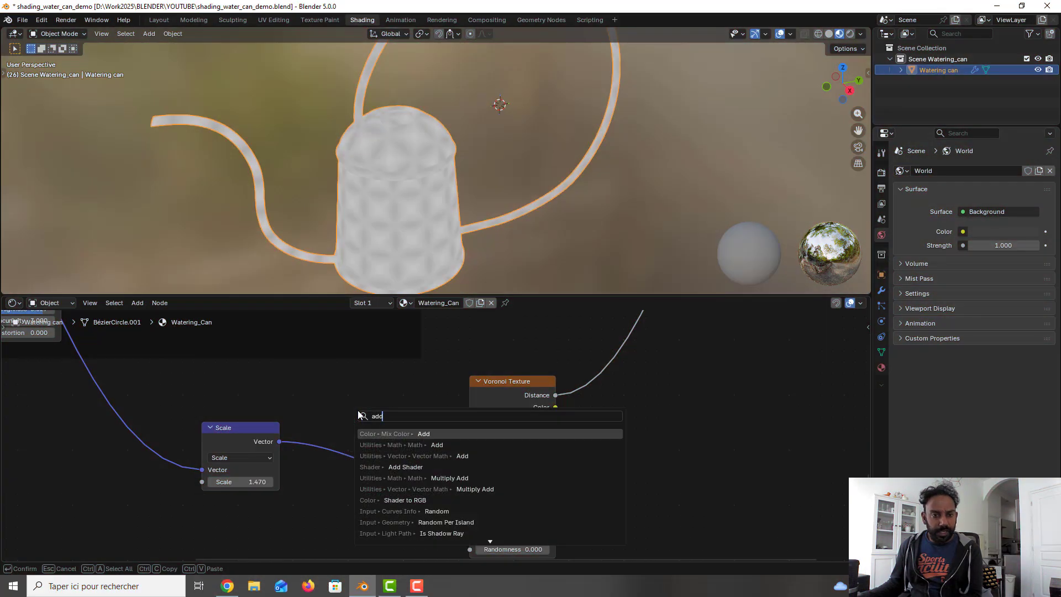
key("Down")
key("Down")
left_click(460, 456)
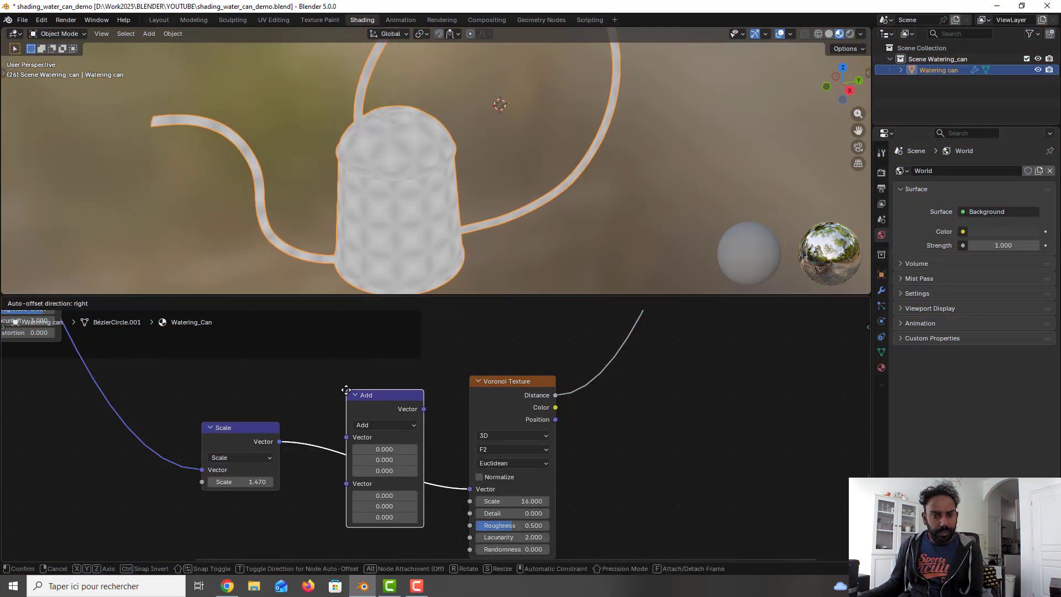
left_click(345, 390)
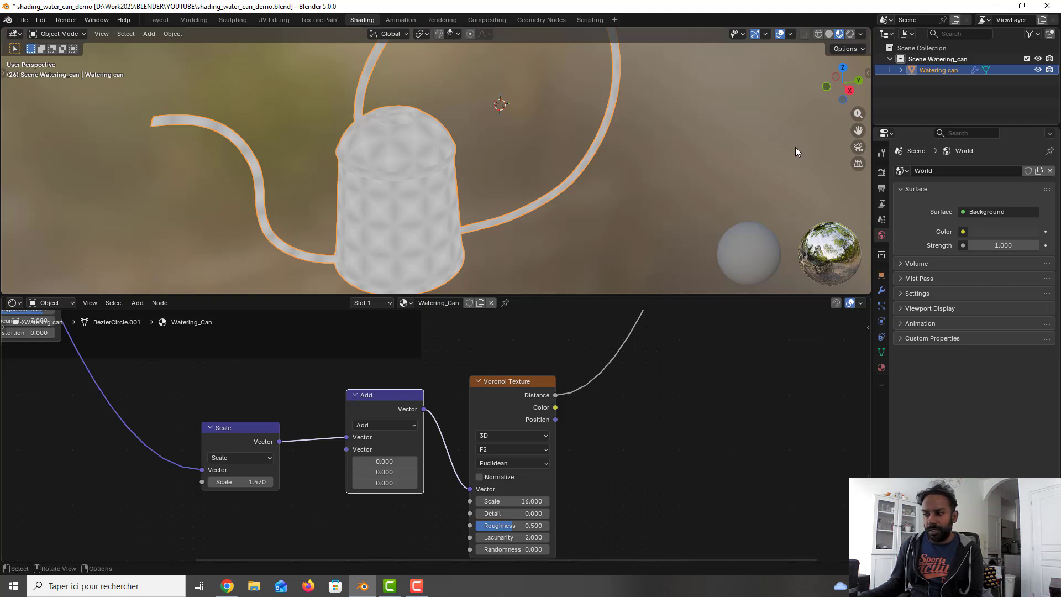
- Set the Add node's second vector to 0.1 in X and 0.12 in Y
left_click(398, 461)
type("0")
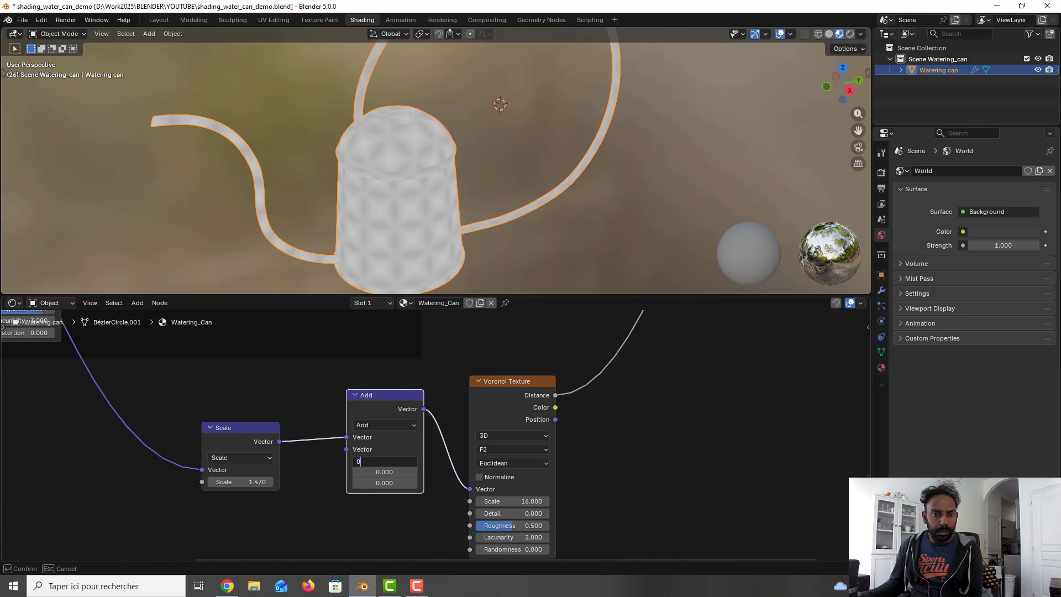
type(".1")
key("Return")
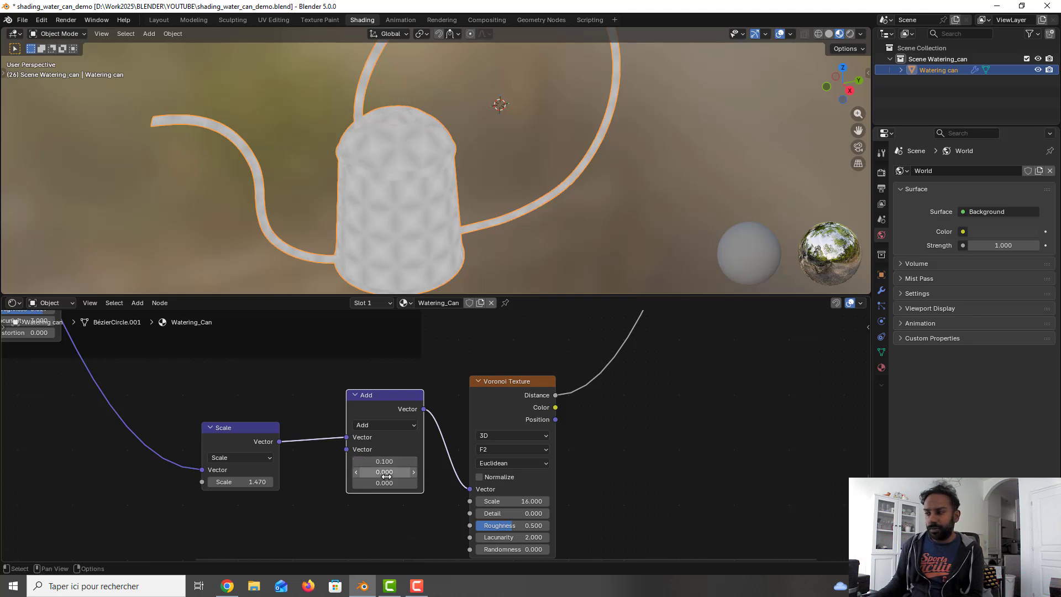
left_click(406, 471)
type("0.")
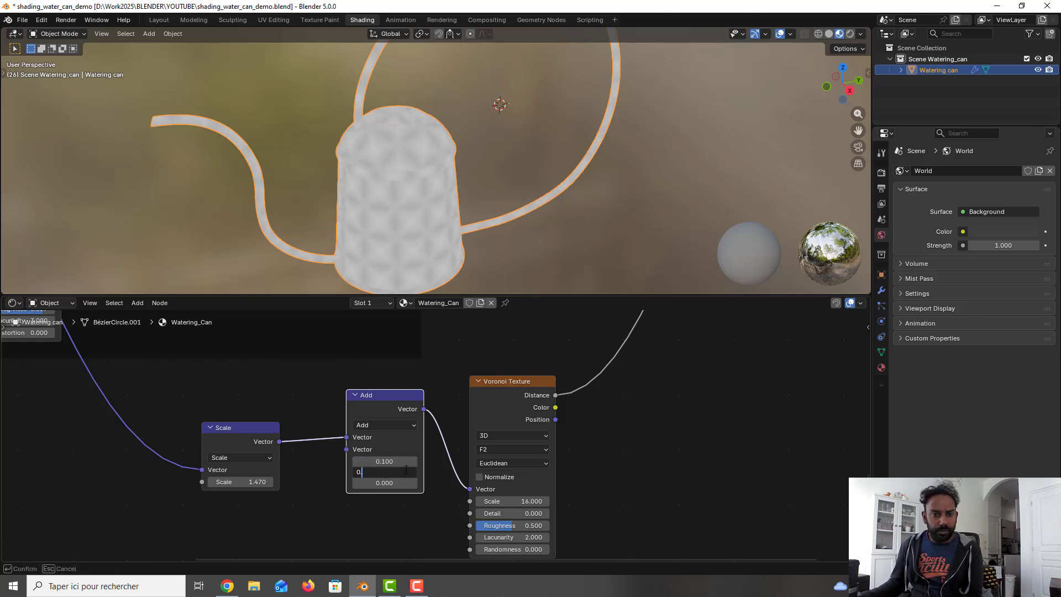
type("120")
key("Return")
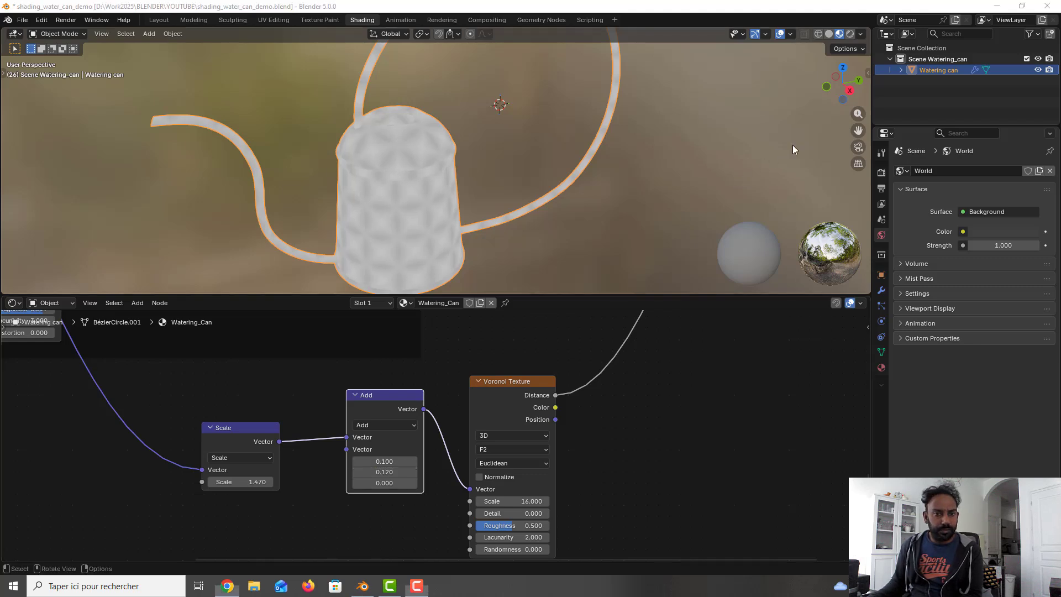
- Set the Add node's second vector to 0.03 in X, -0.028 in Y and 0 in Z
middle_click_drag(437, 213, 412, 234)
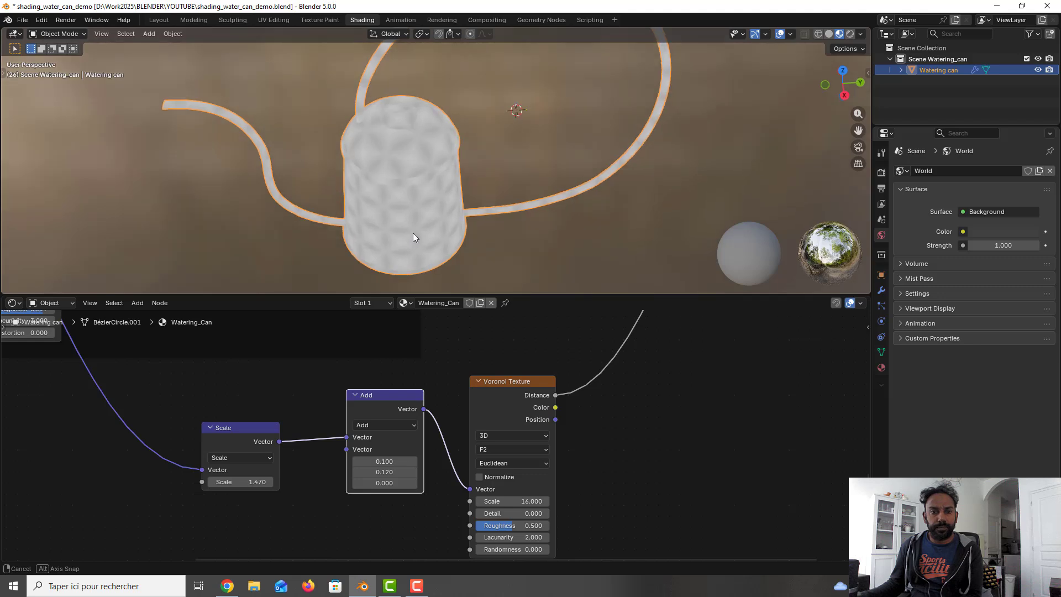
left_click(394, 461)
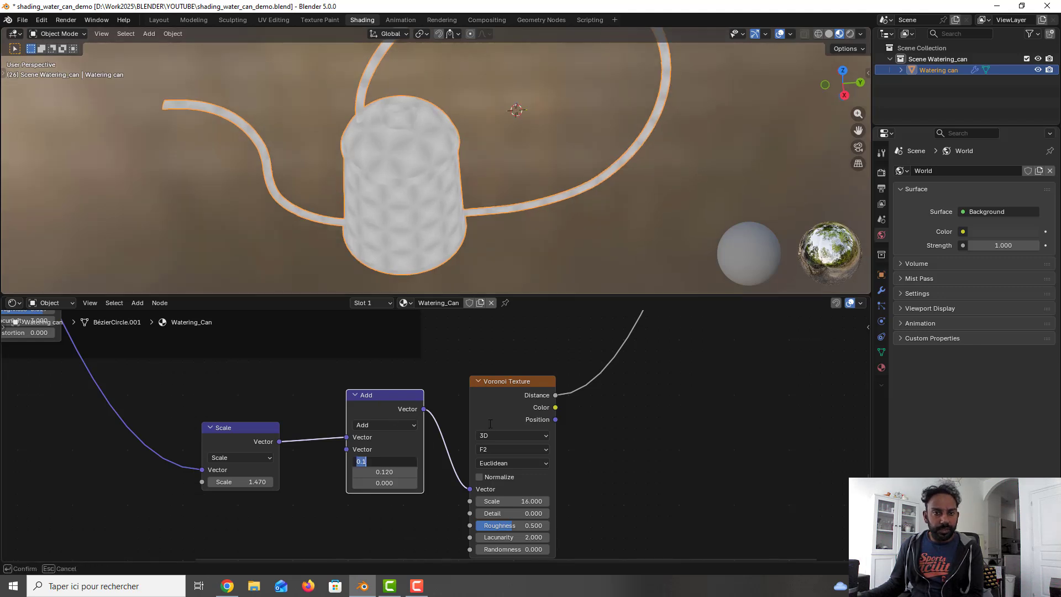
type("0")
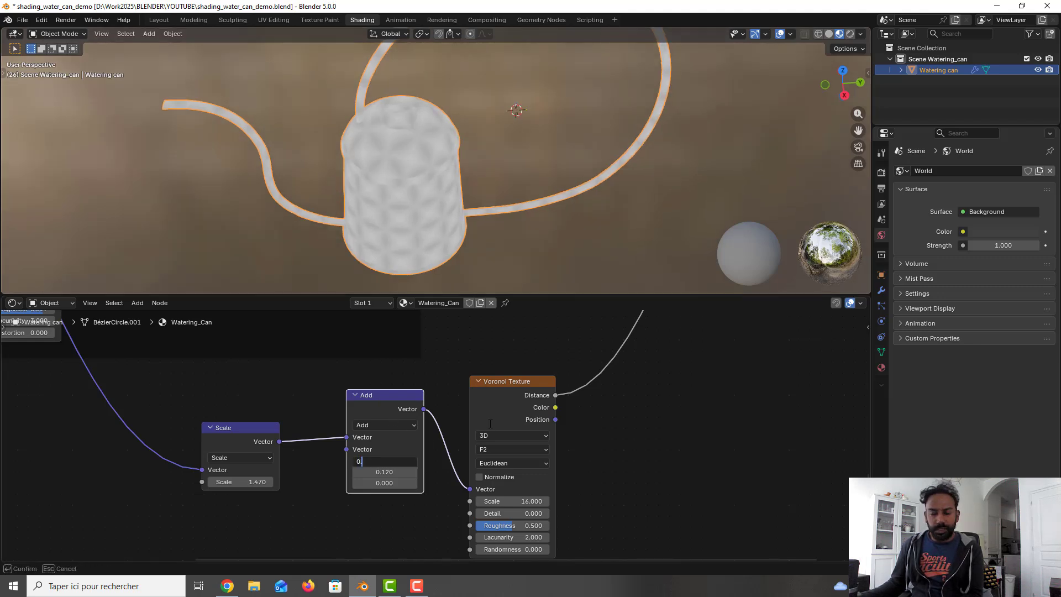
type(".03")
key("Return")
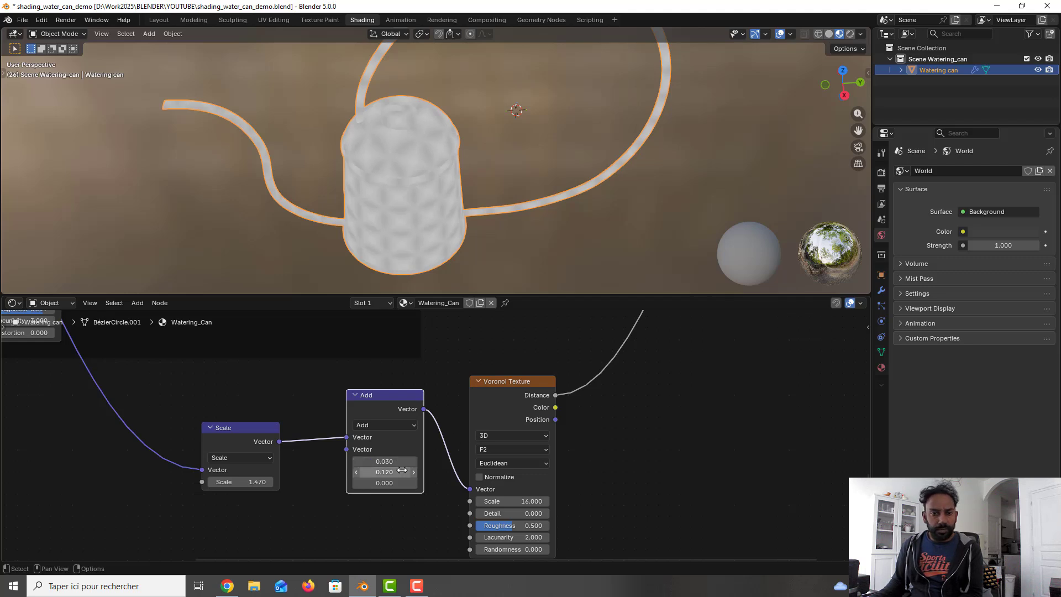
left_click(385, 471)
key("BackSpace")
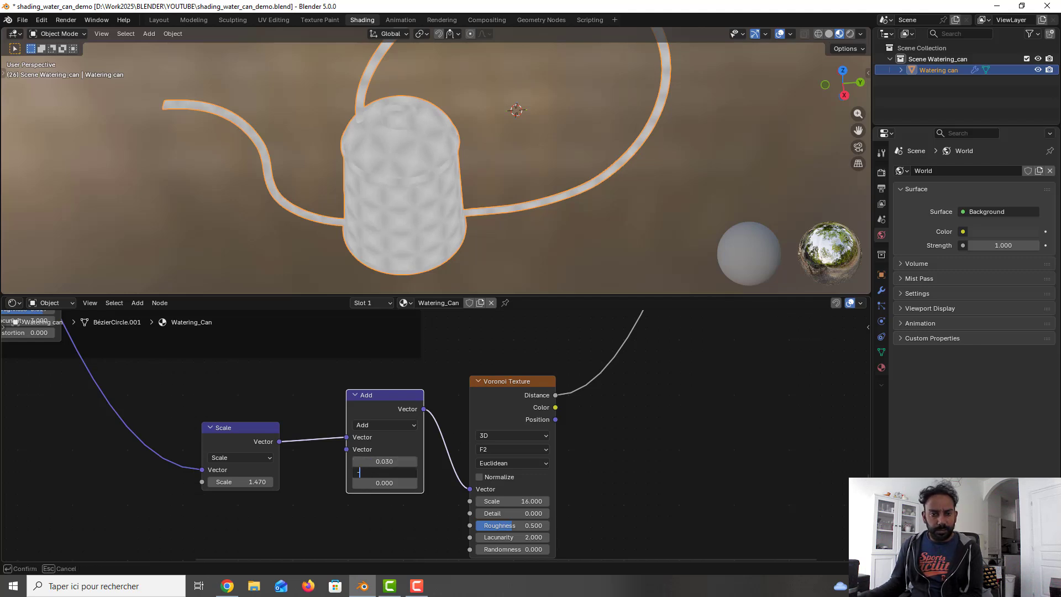
type("-0.028")
key("Return")
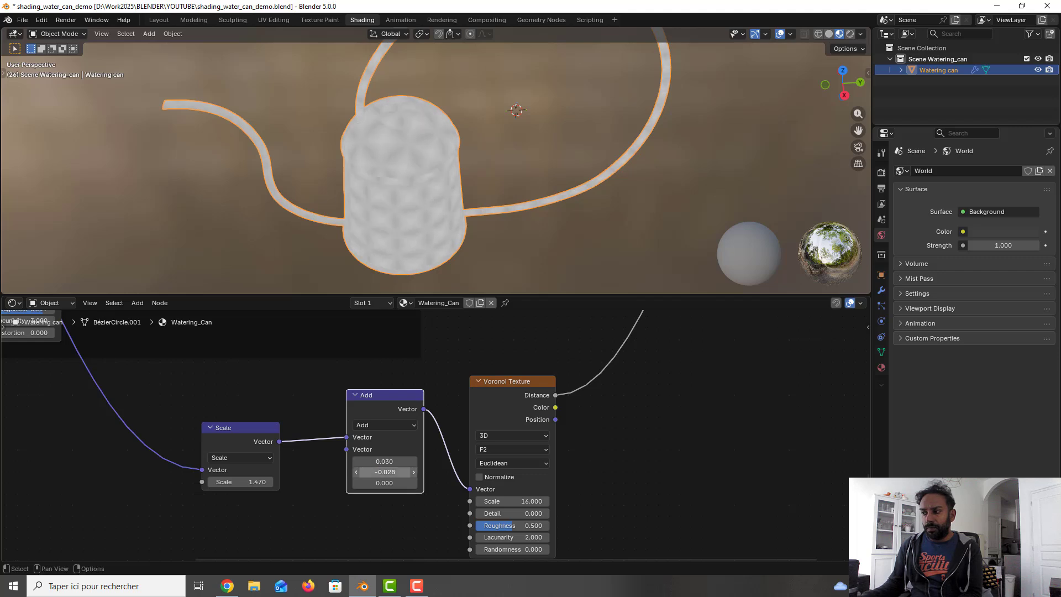
left_click(384, 483)
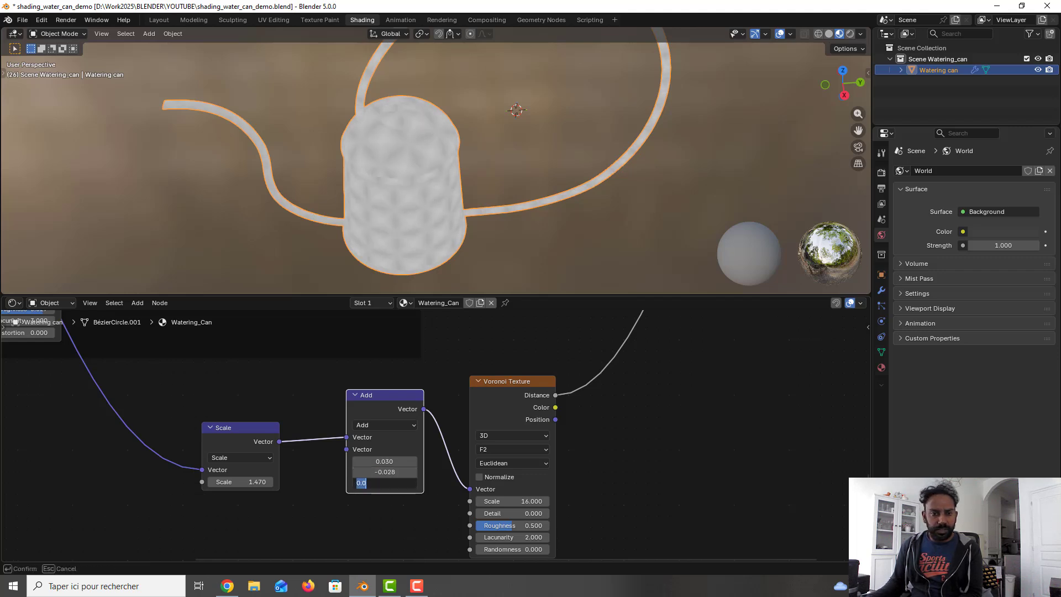
type("0")
key("Return")
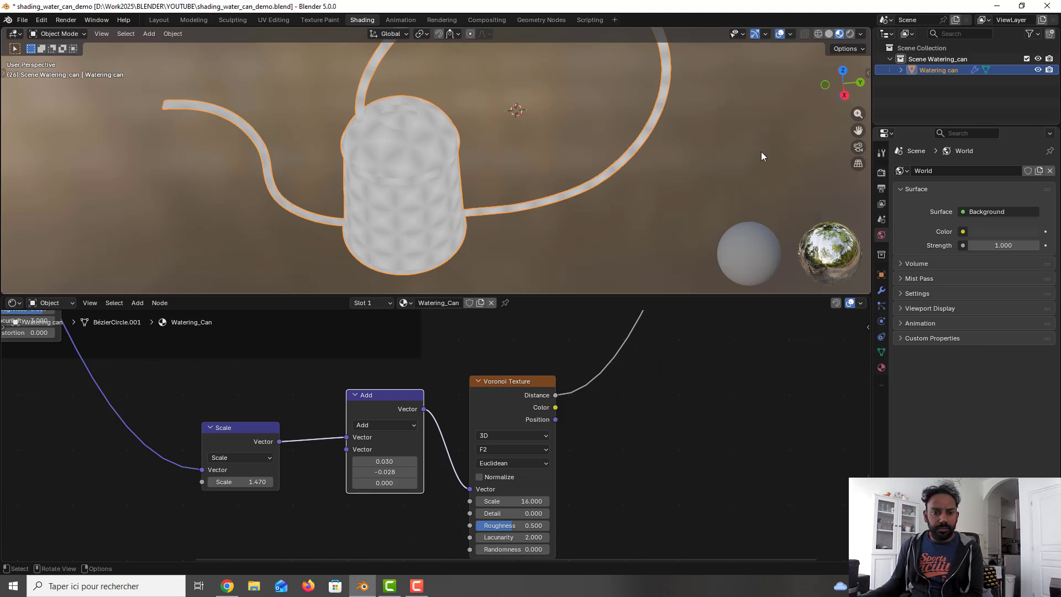
- Save the file and view the watering can's pattern from directly above
mouse_move(363, 159)
middle_mouse_down()
mouse_move(342, 200)
mouse_move(373, 165)
middle_mouse_up()
key("ctrl+s")
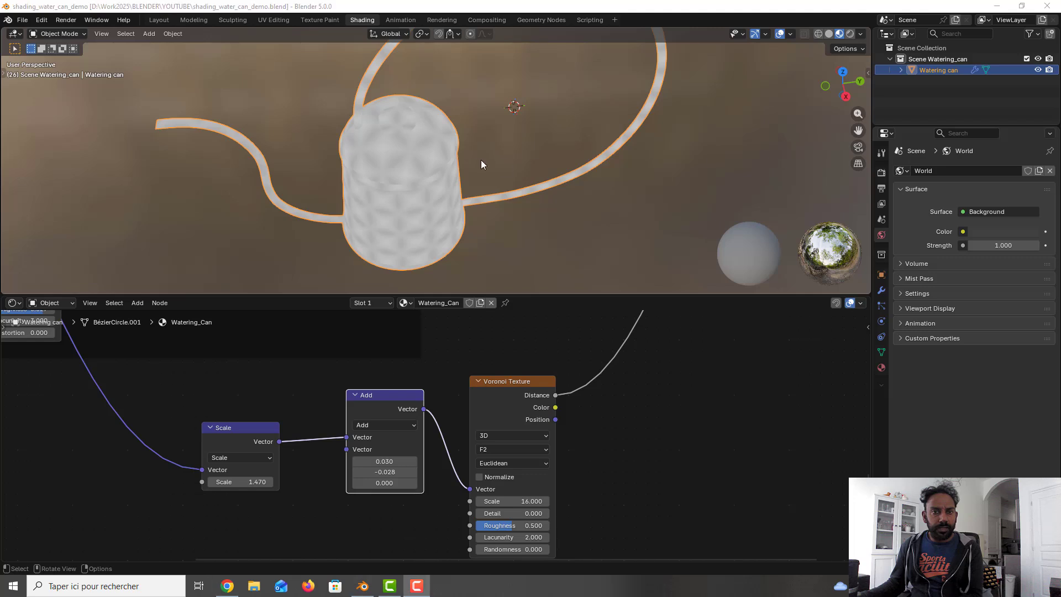
middle_click_drag(472, 160, 466, 184)
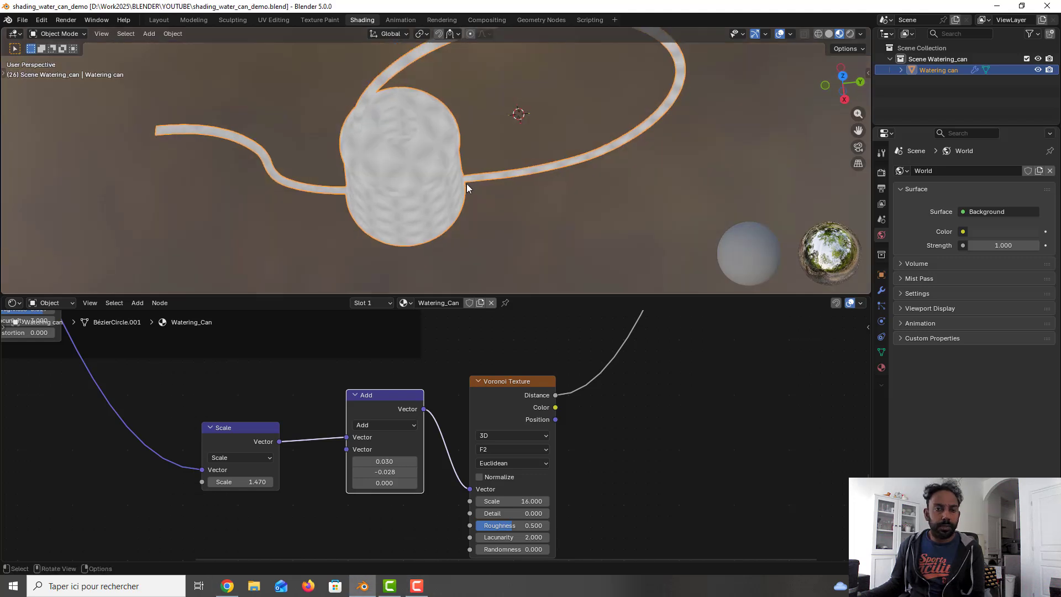
key("KP_7")
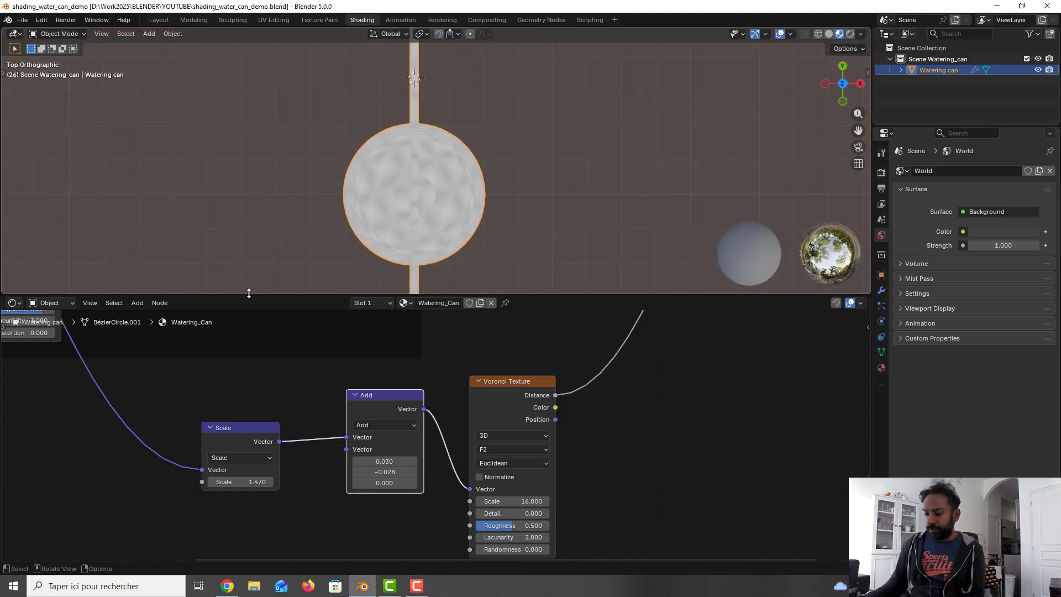
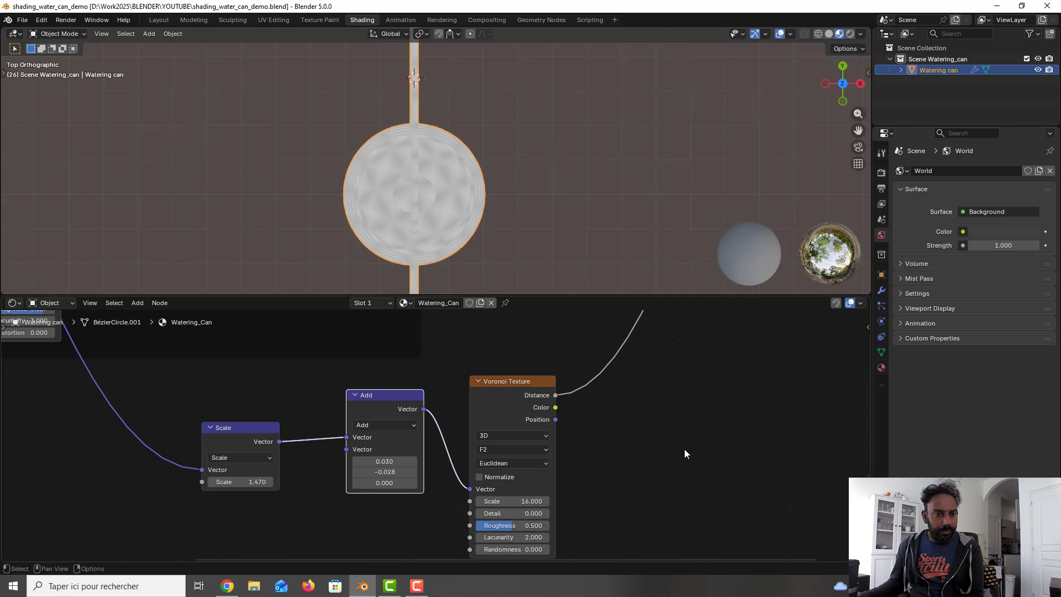
- Split the shader node area vertically at about one third of its width and turn the narrower part into a UV Editor
right_click(869, 393)
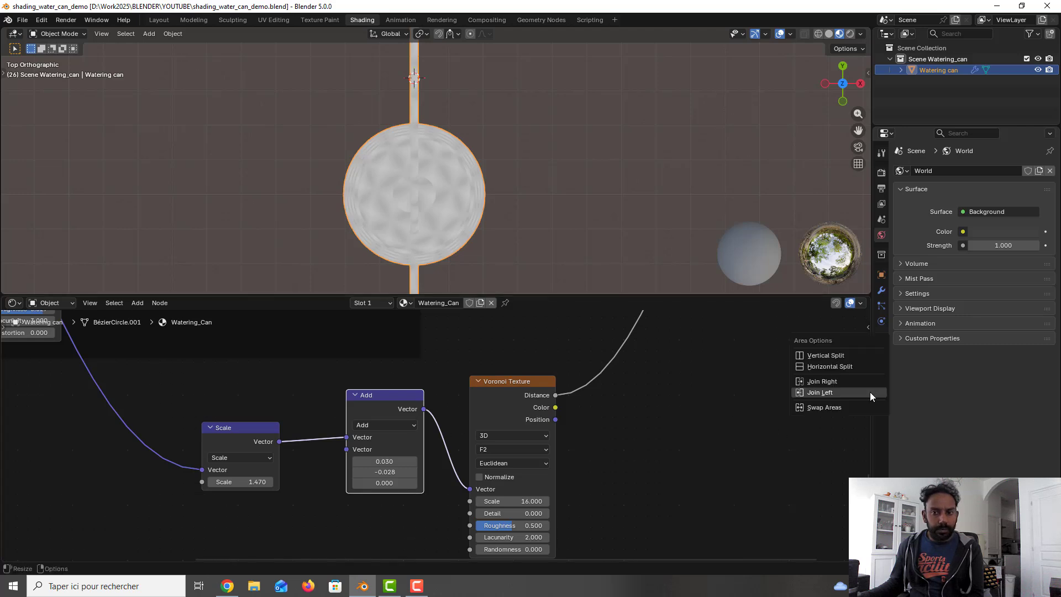
left_click(868, 356)
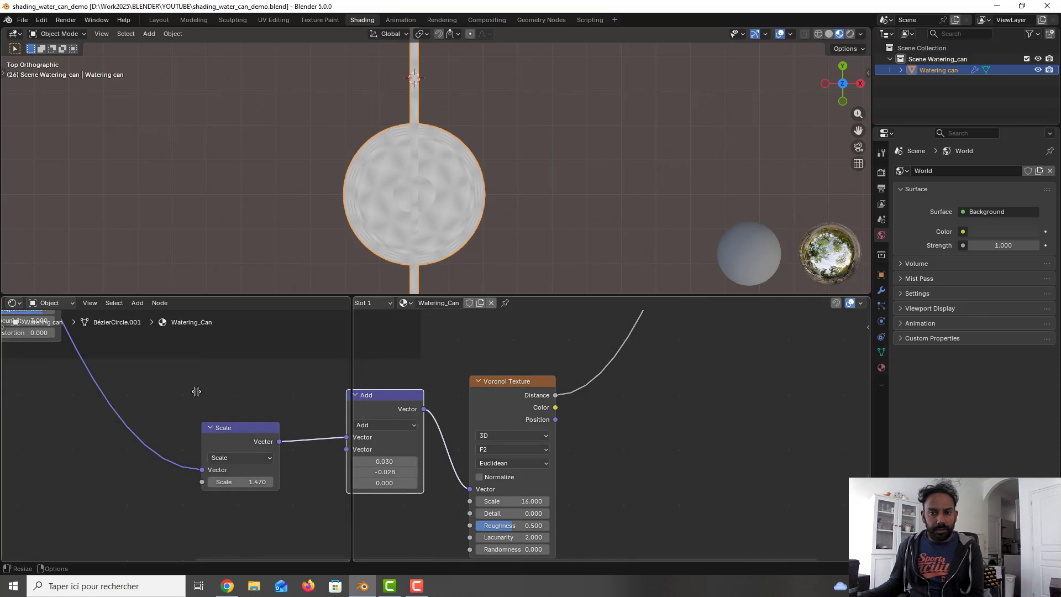
left_click(285, 393)
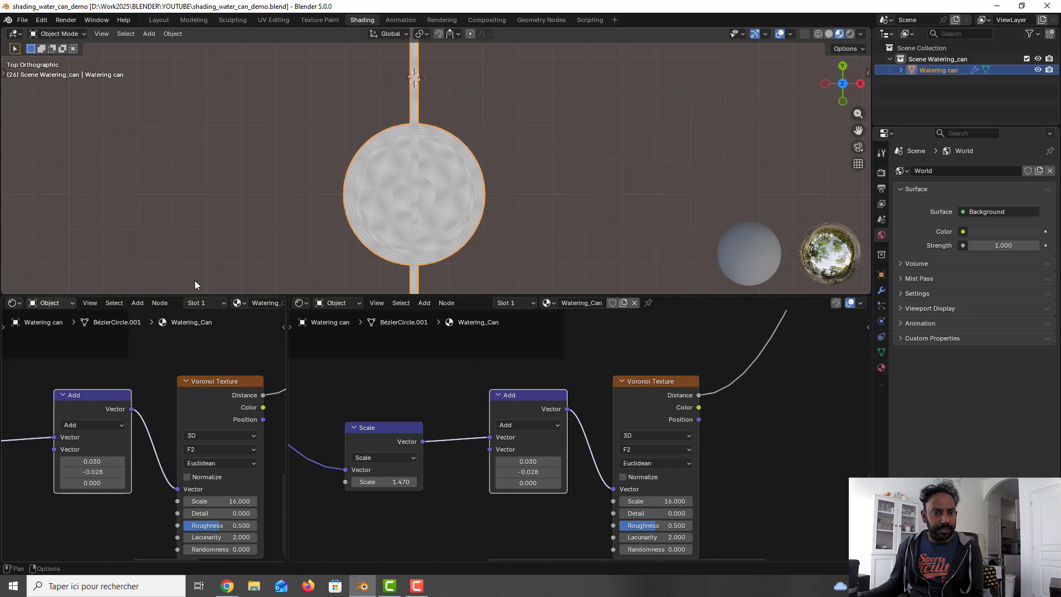
left_click(13, 302)
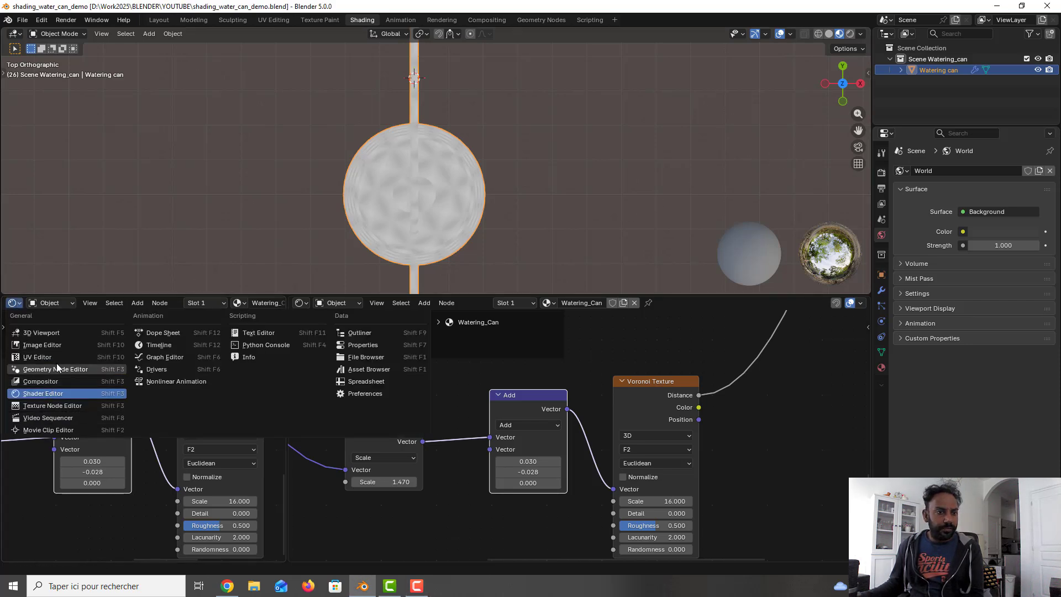
left_click(44, 345)
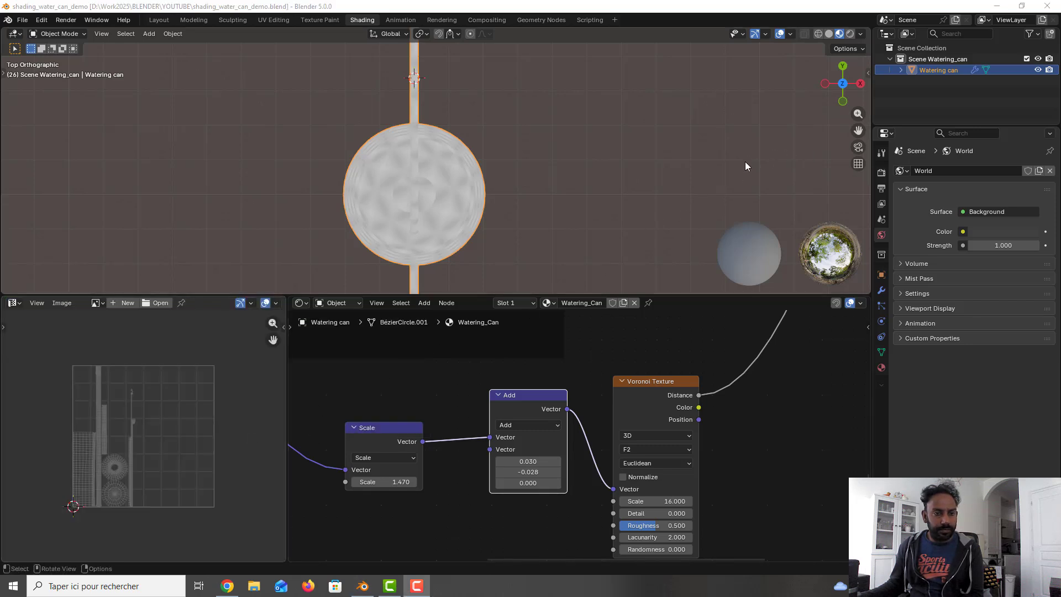
- In Edit Mode with face selection, select the linked UV islands of the watering can's flat circular top and its surrounding ring
scroll(438, 227, "up", 2)
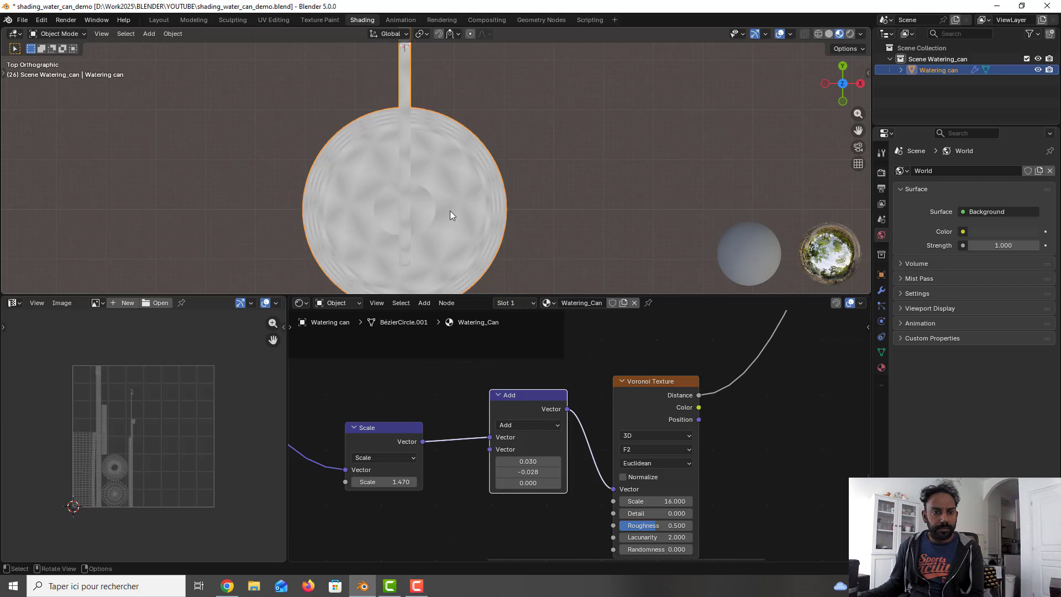
key("Tab")
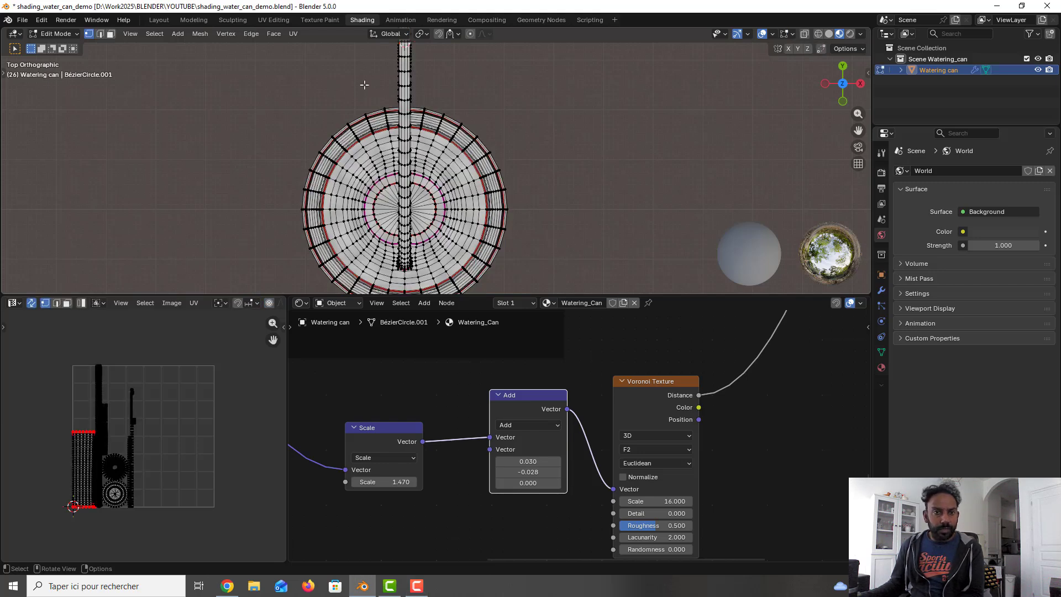
left_click(110, 34)
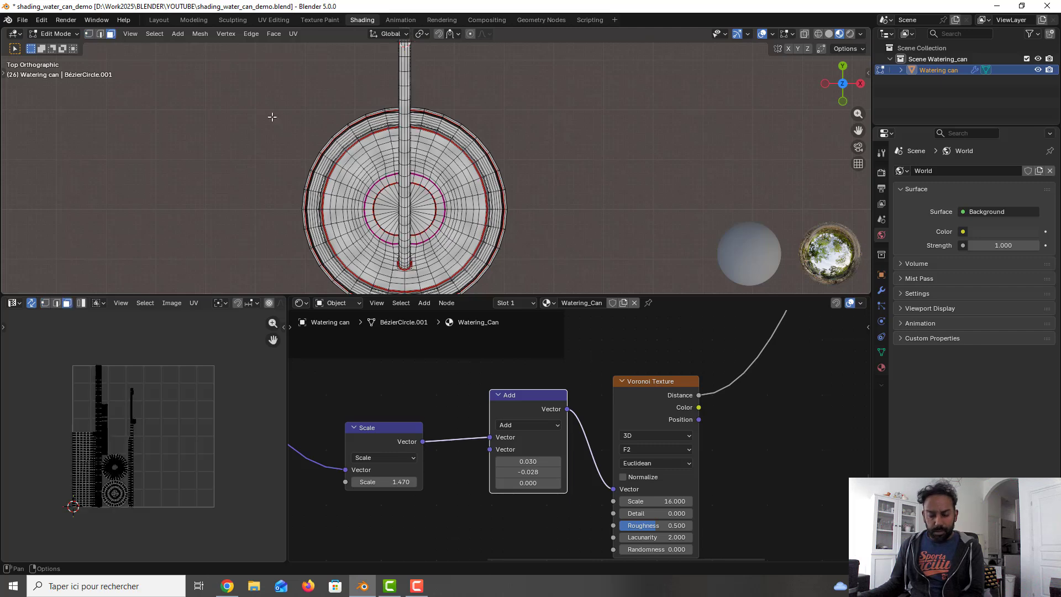
left_click(461, 182)
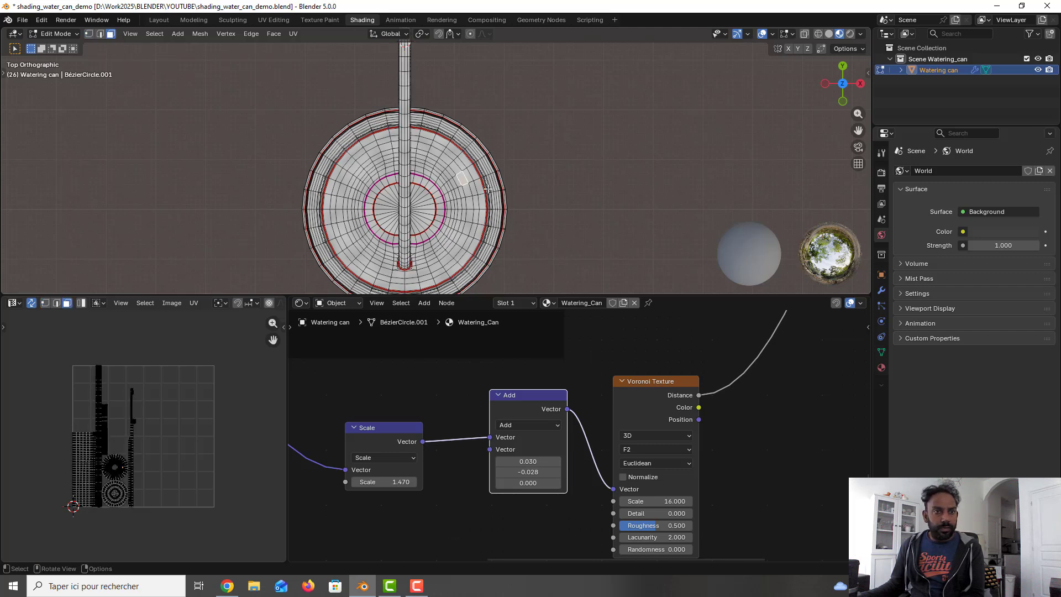
key("l")
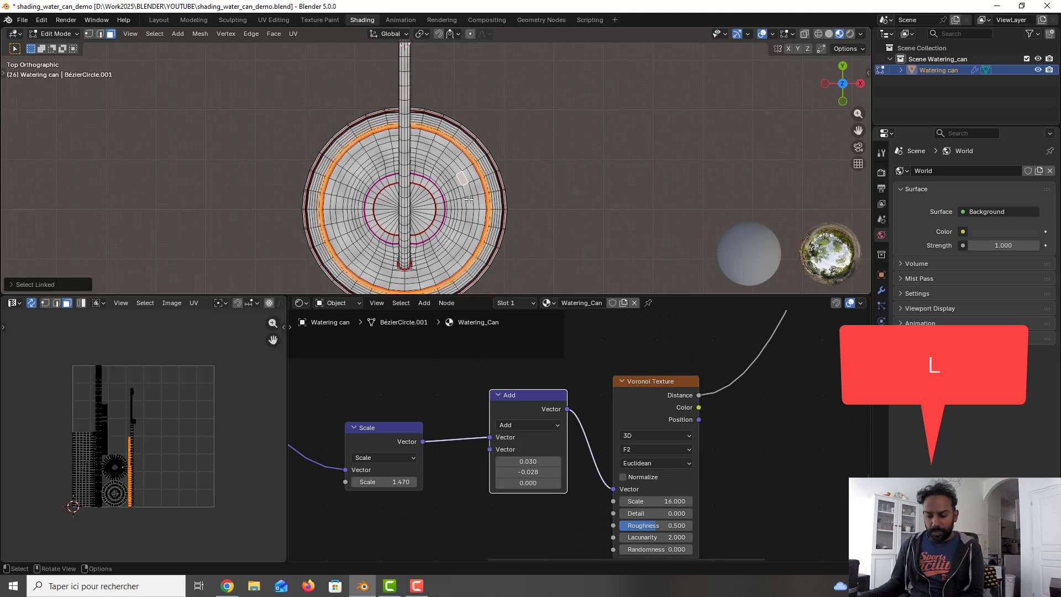
key("l")
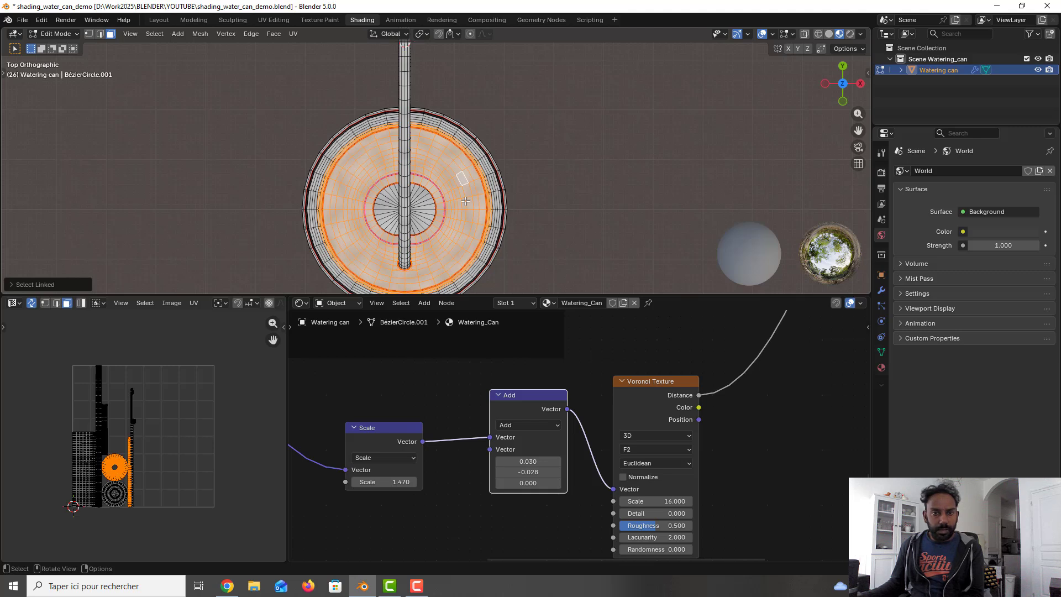
- Rotate the selected top faces slightly counterclockwise in the top view and return to Object Mode
key("r")
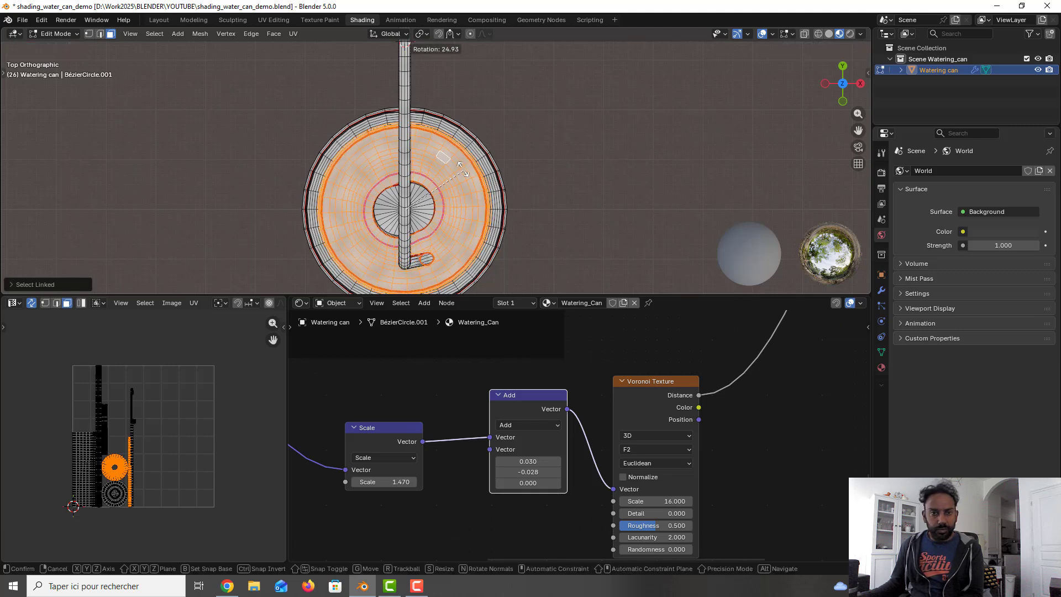
left_click(480, 210)
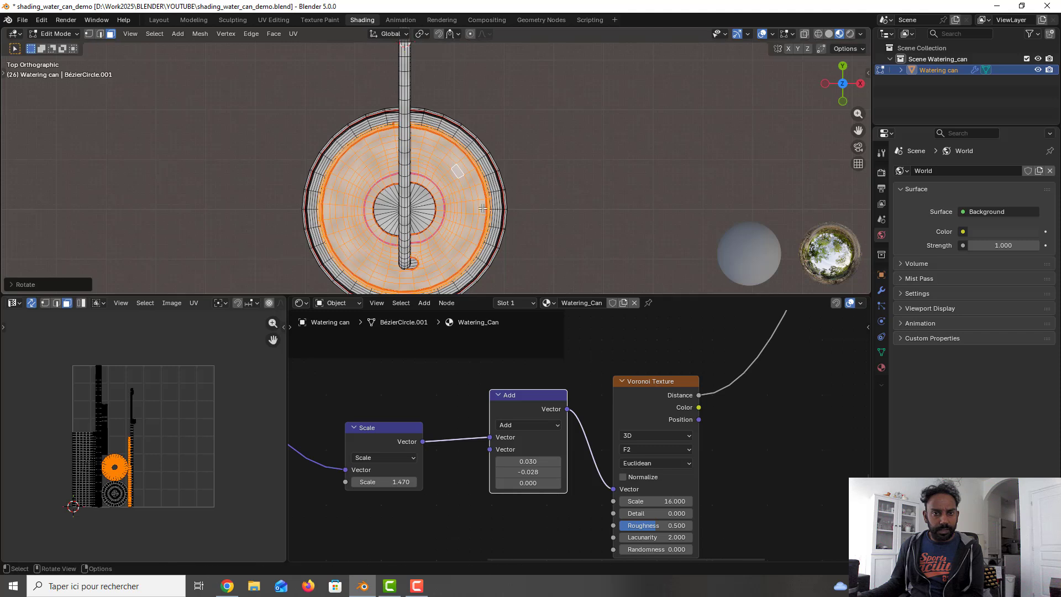
key("Tab")
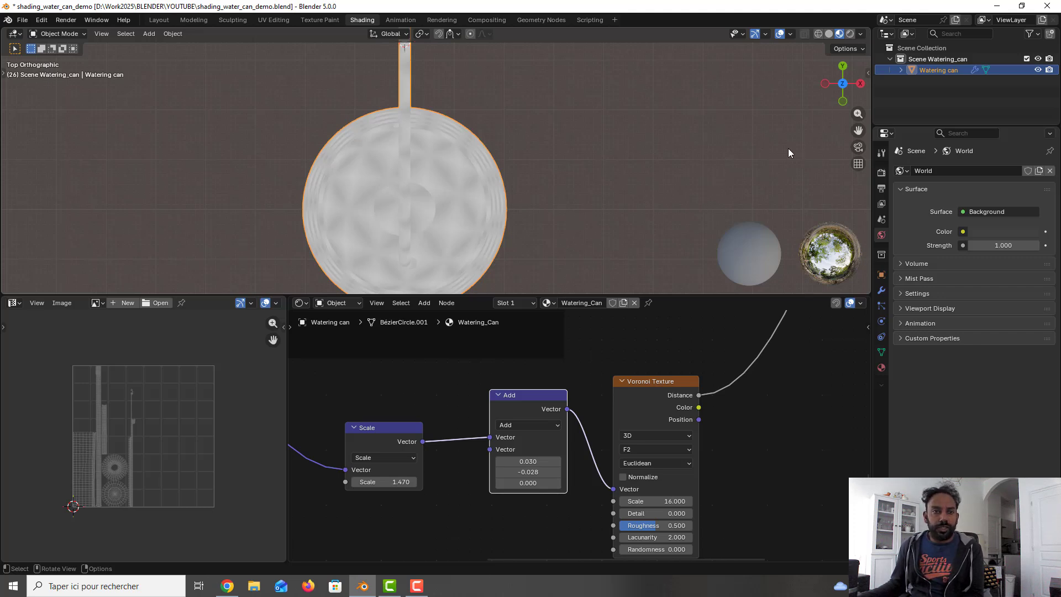
- Save the file and narrow the UV Editor to give the shader nodes more room
key("ctrl+s")
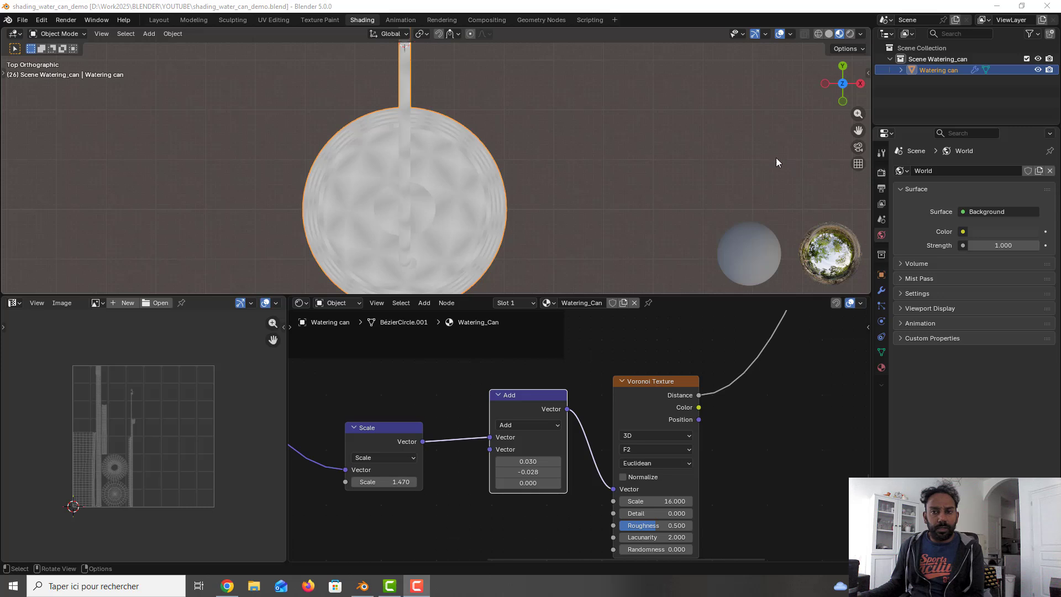
left_click_drag(287, 379, 151, 388)
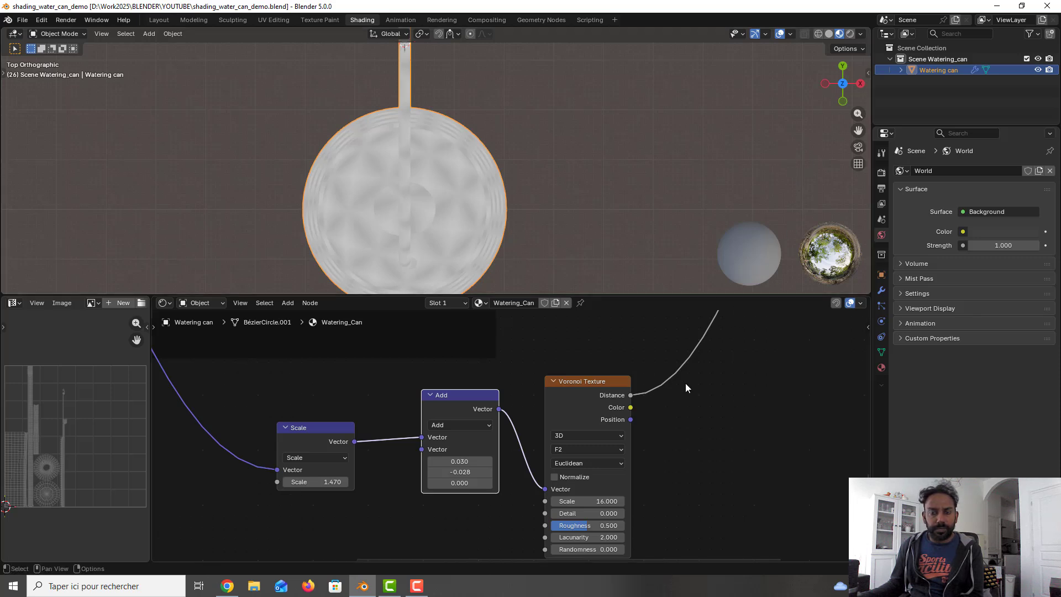
- Disconnect the Voronoi Texture from the Material Output and connect the Principled BSDF output to the Surface input
middle_click_drag(685, 388, 595, 491)
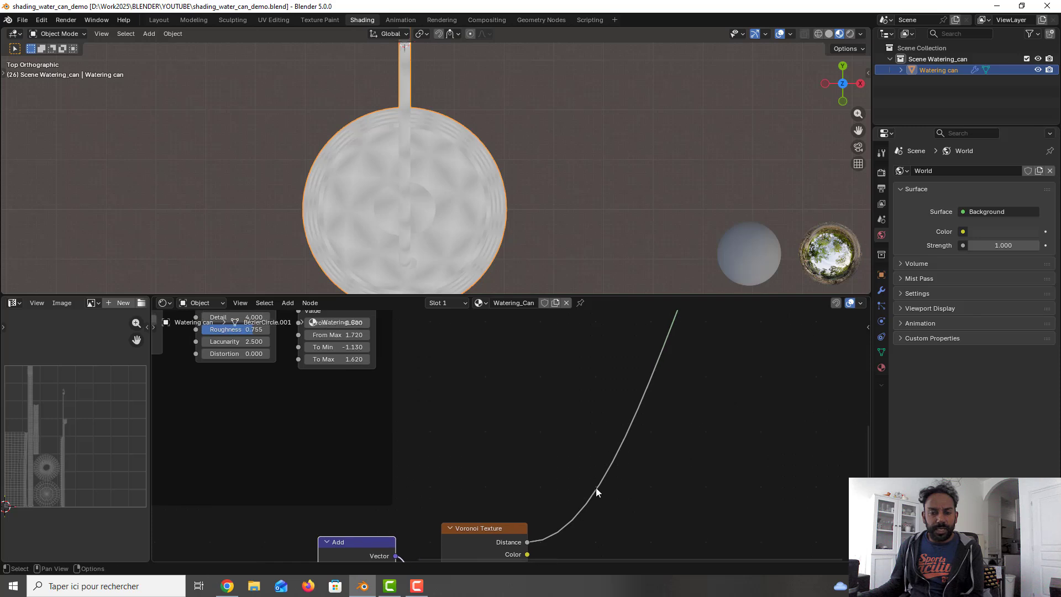
scroll(596, 485, "down", 3)
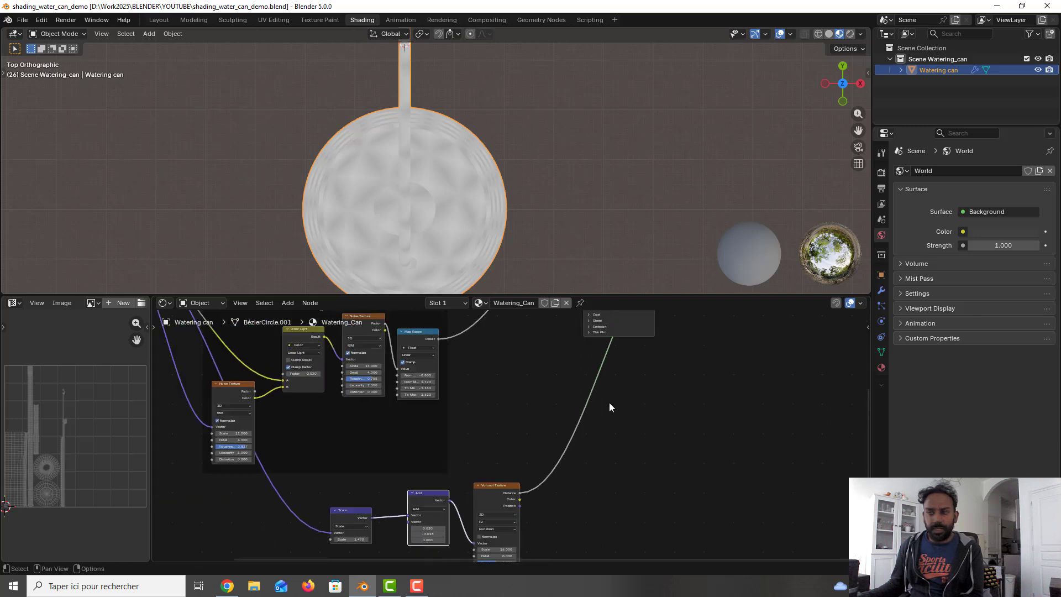
middle_click_drag(608, 402, 549, 491)
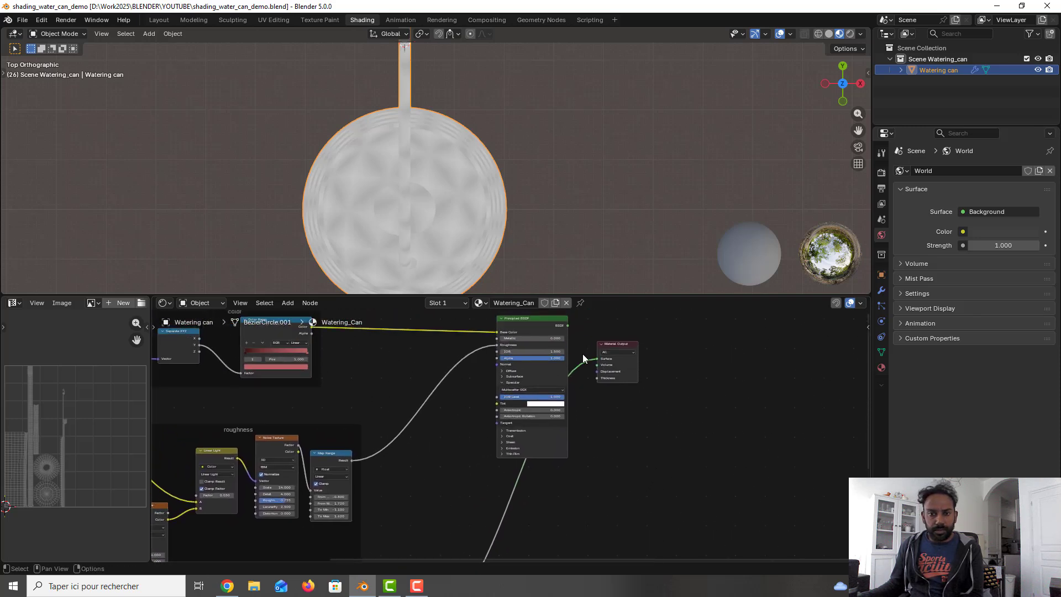
left_click_drag(594, 359, 592, 440)
left_click_drag(567, 327, 589, 359)
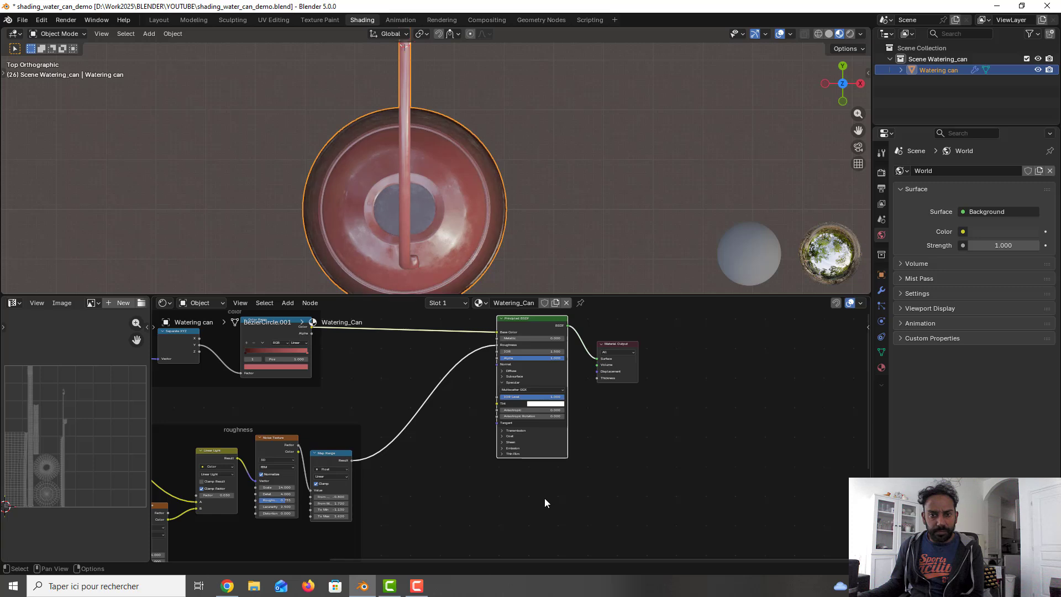
- Add a Bump node beside the Voronoi Texture and link the Voronoi Distance output to the Bump Height input
middle_click_drag(462, 254, 452, 312)
middle_click_drag(479, 497, 548, 329, "shift")
middle_click_drag(513, 436, 608, 357, "ctrl")
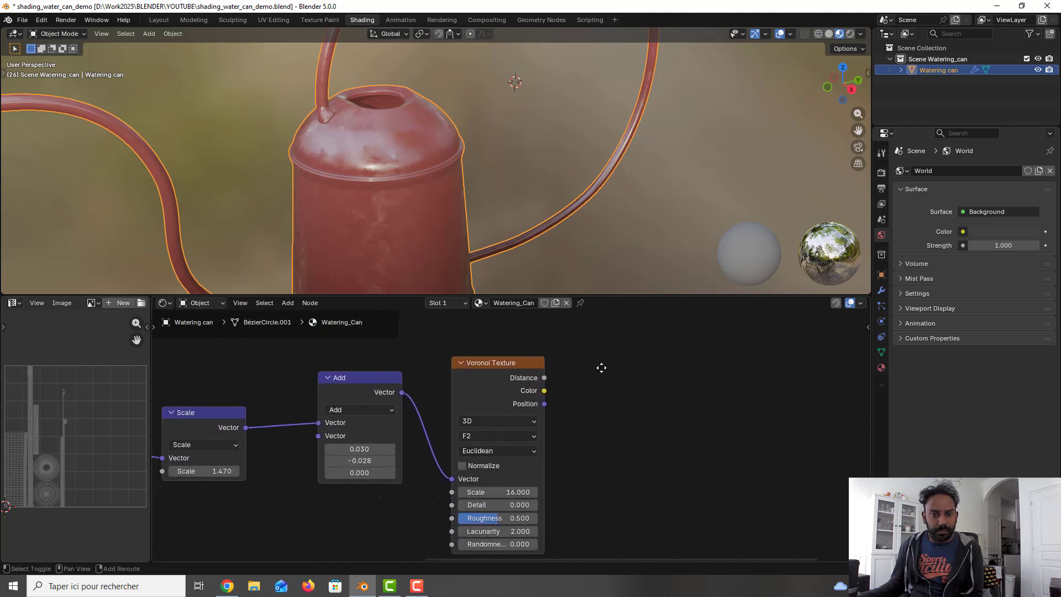
key("shift+a")
left_click(619, 416)
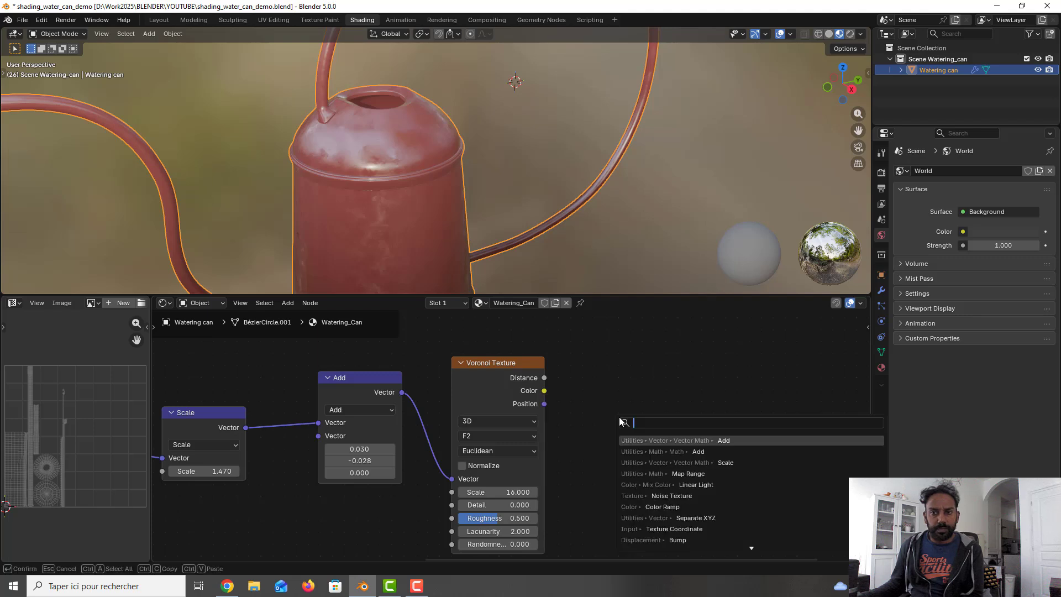
type("buù")
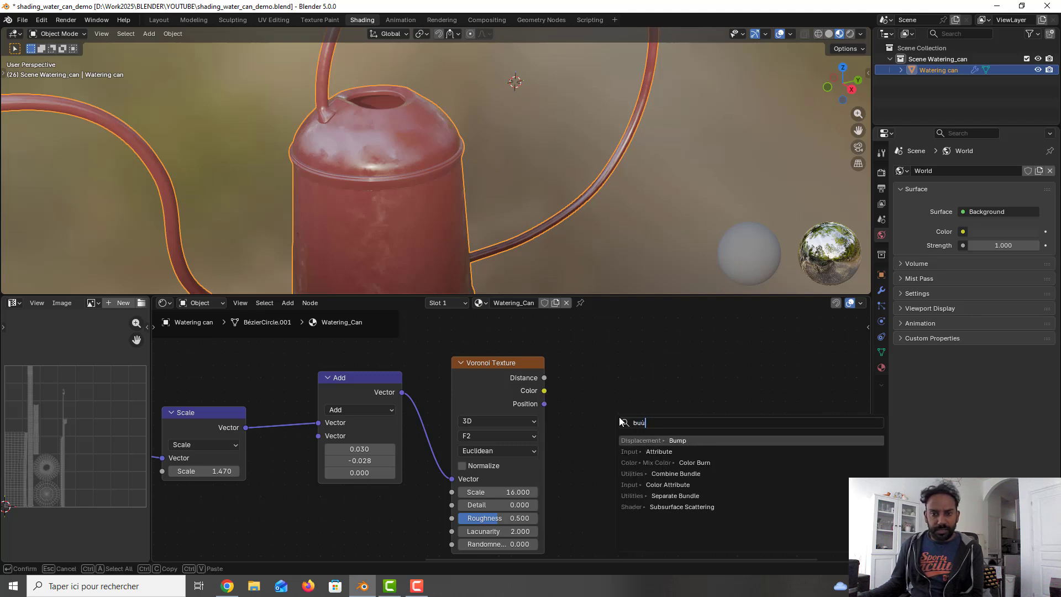
key("Return")
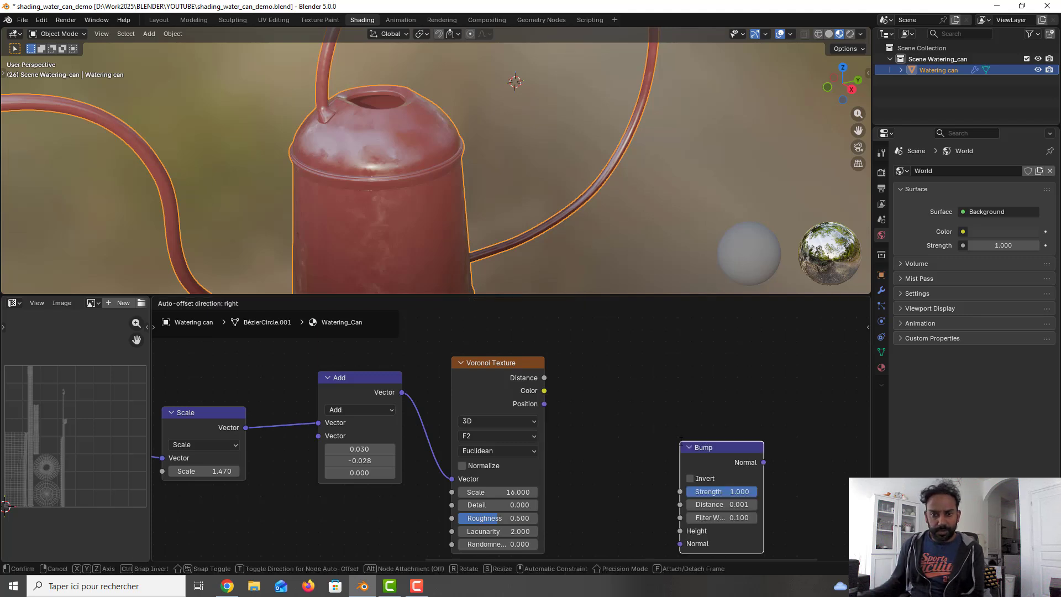
left_click(640, 381)
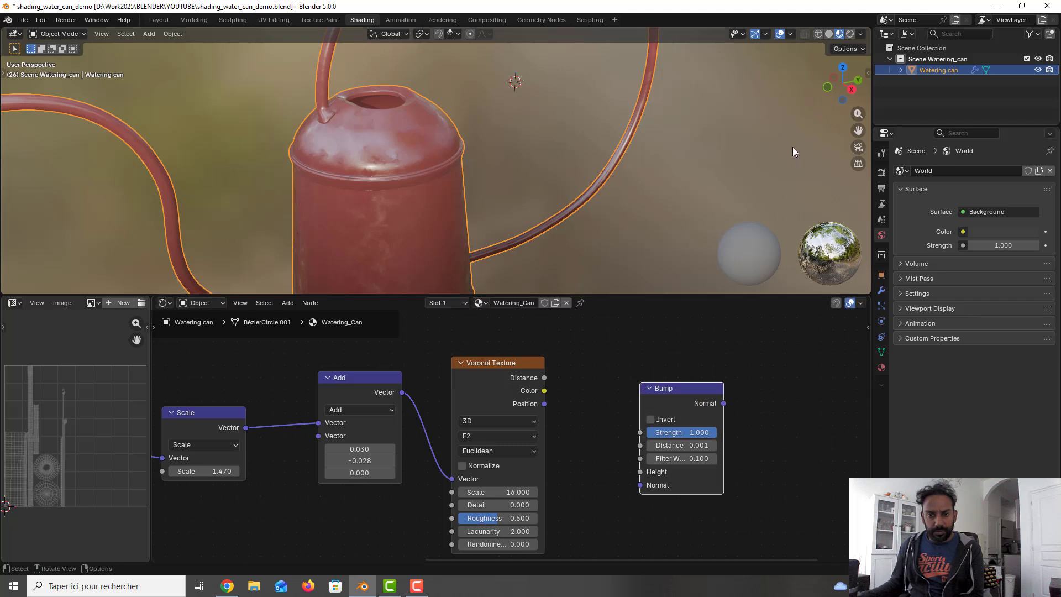
key("ctrl+s")
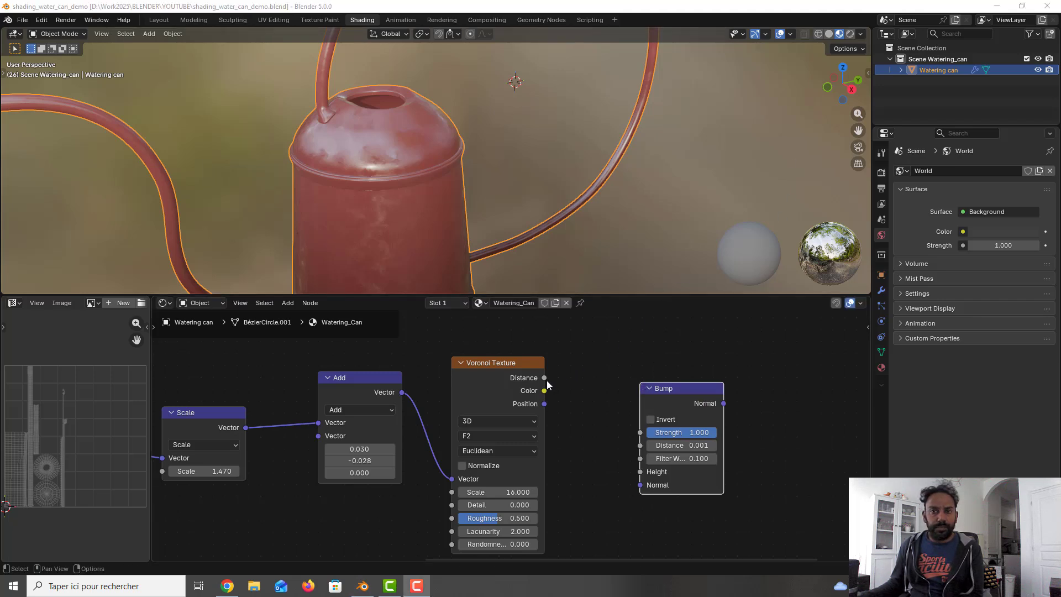
left_click_drag(544, 379, 639, 472)
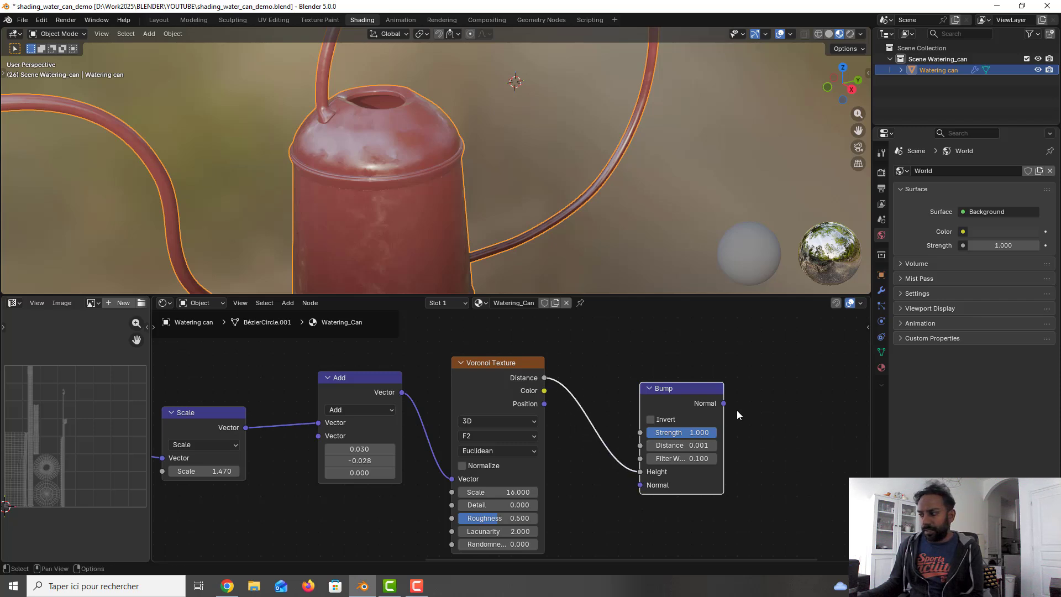
- Move the Bump node higher, connect its Normal output to the Material Output's Surface as a preview, and save the file
middle_click_drag(755, 389, 552, 493)
scroll(584, 439, "down", 7)
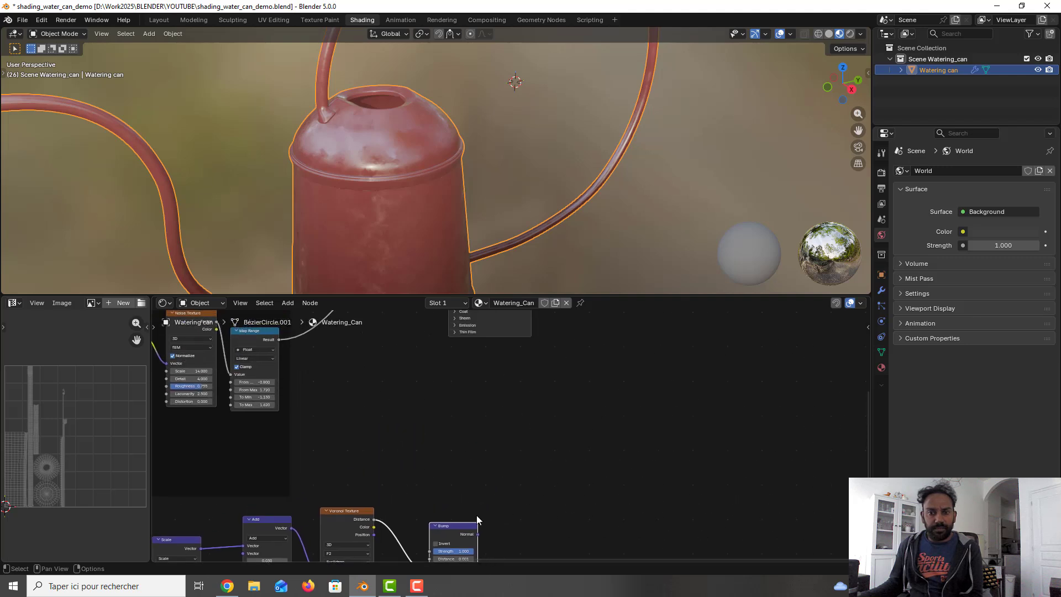
left_click_drag(460, 528, 464, 439)
middle_click_drag(549, 393, 512, 467)
scroll(512, 469, "down", 2)
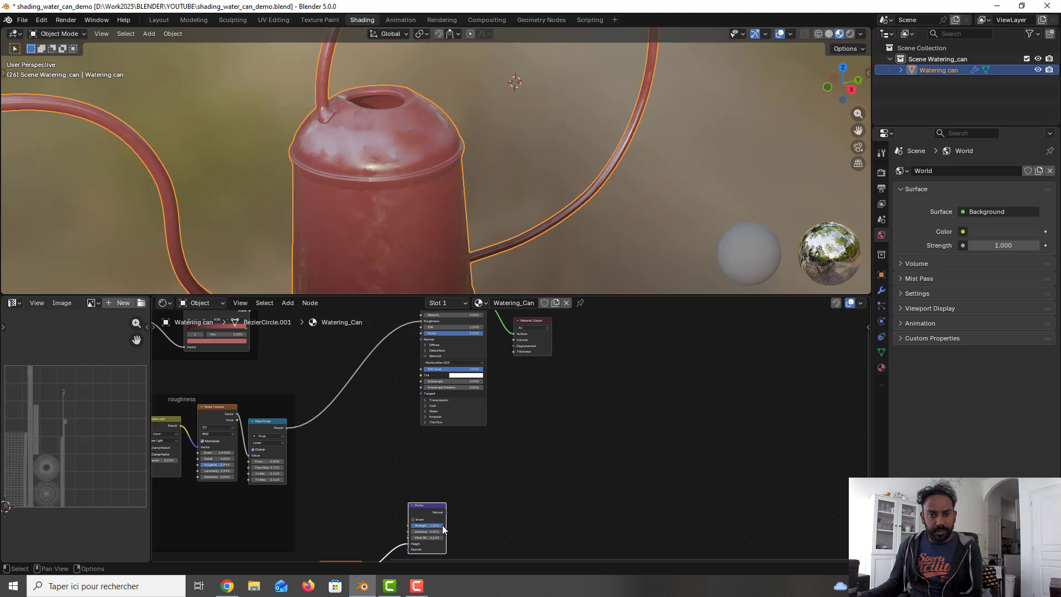
left_click_drag(447, 512, 513, 334)
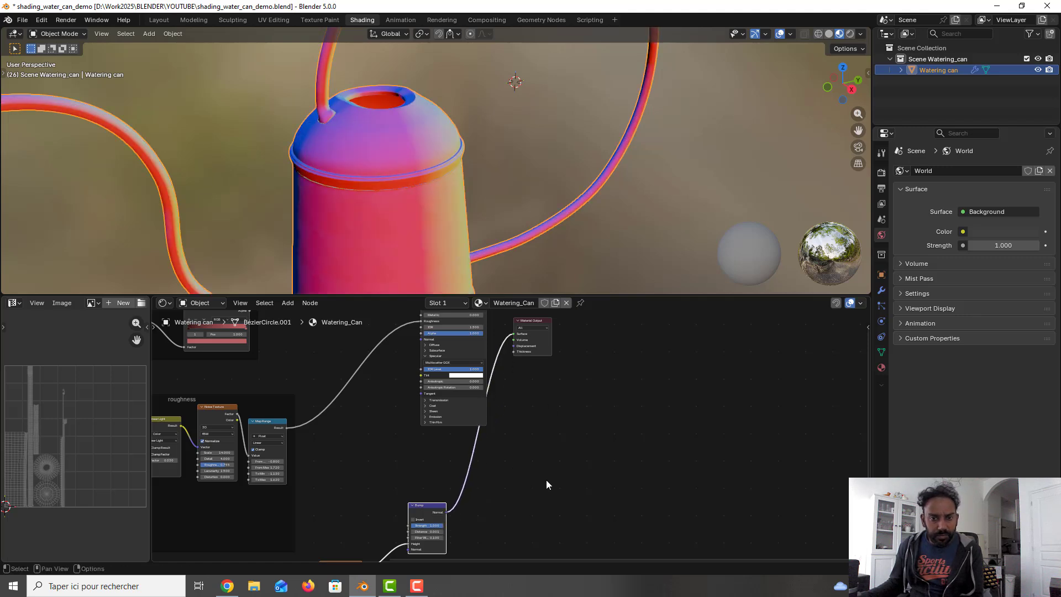
key("ctrl+s")
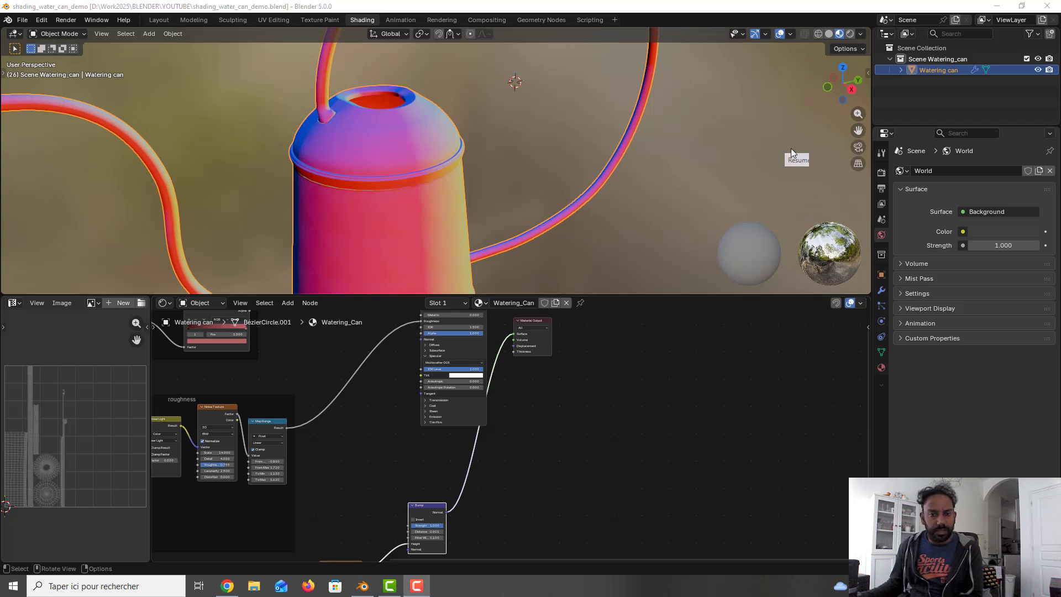
- Set the Bump node's Distance to 0.040 and save the file
middle_click_drag(467, 483, 480, 437)
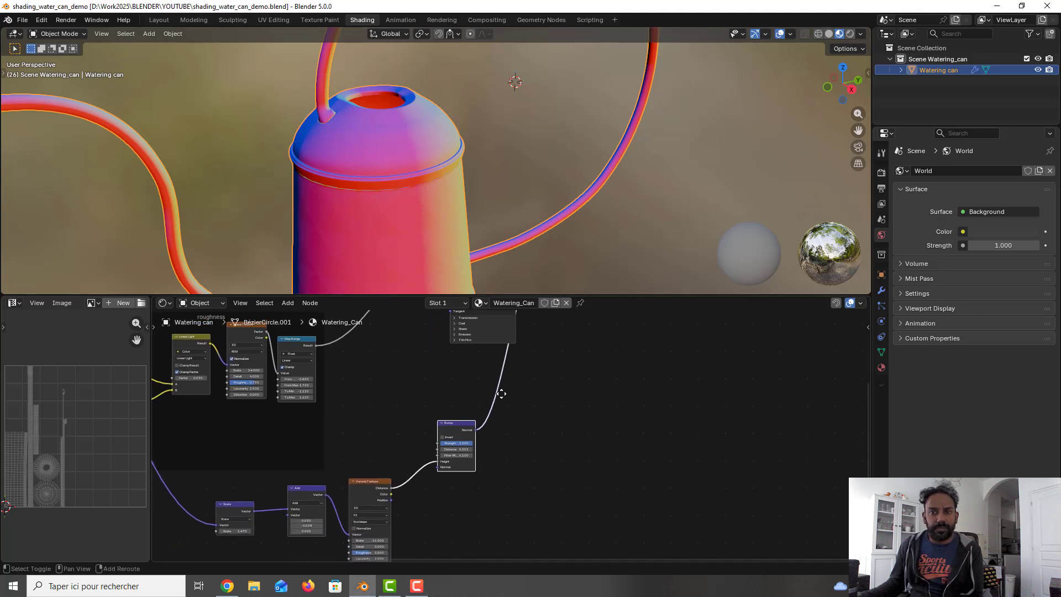
scroll(475, 455, "up", 4)
scroll(442, 466, "up", 2)
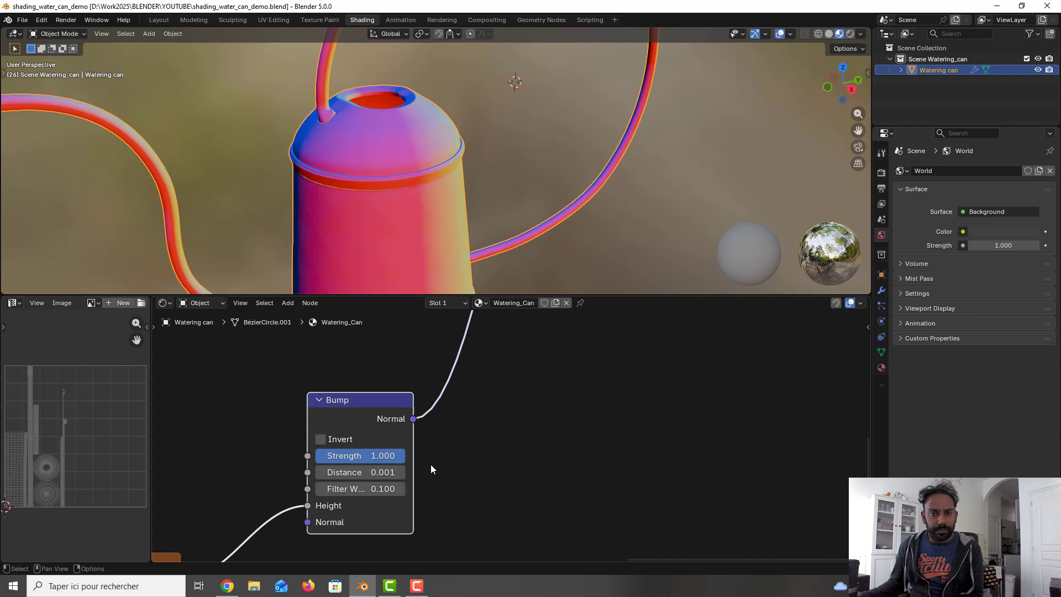
left_click(375, 472)
type("^")
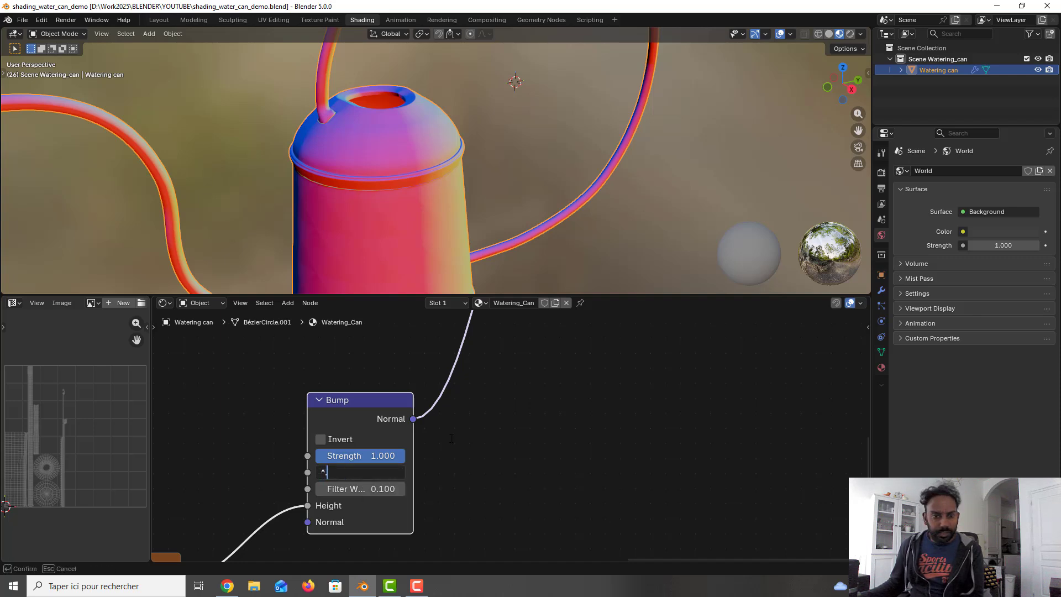
type(".0")
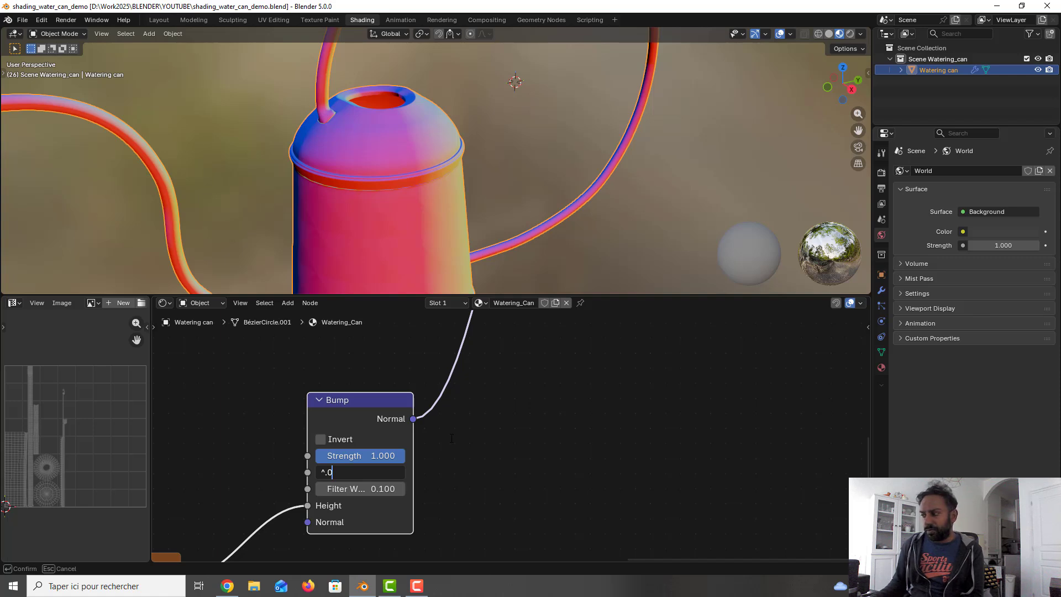
key("ctrl+a")
key("BackSpace")
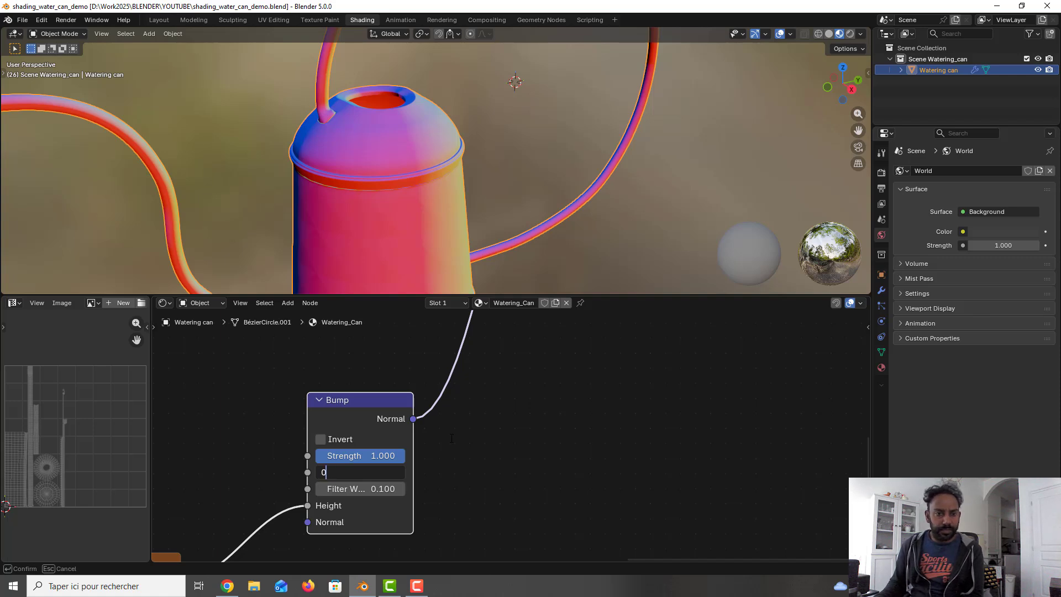
type("0.040")
key("Return")
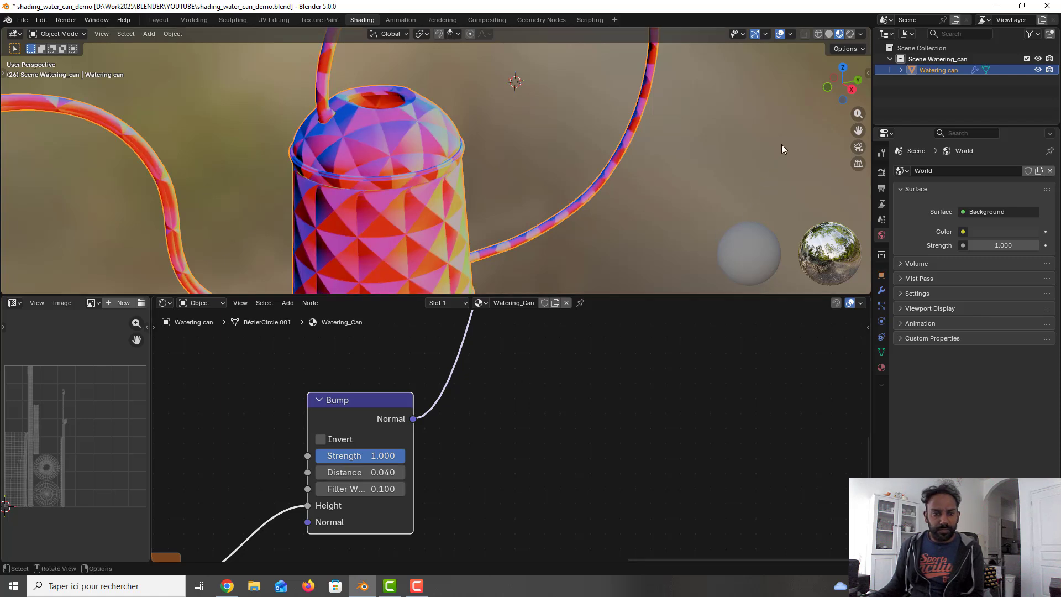
key("ctrl+s")
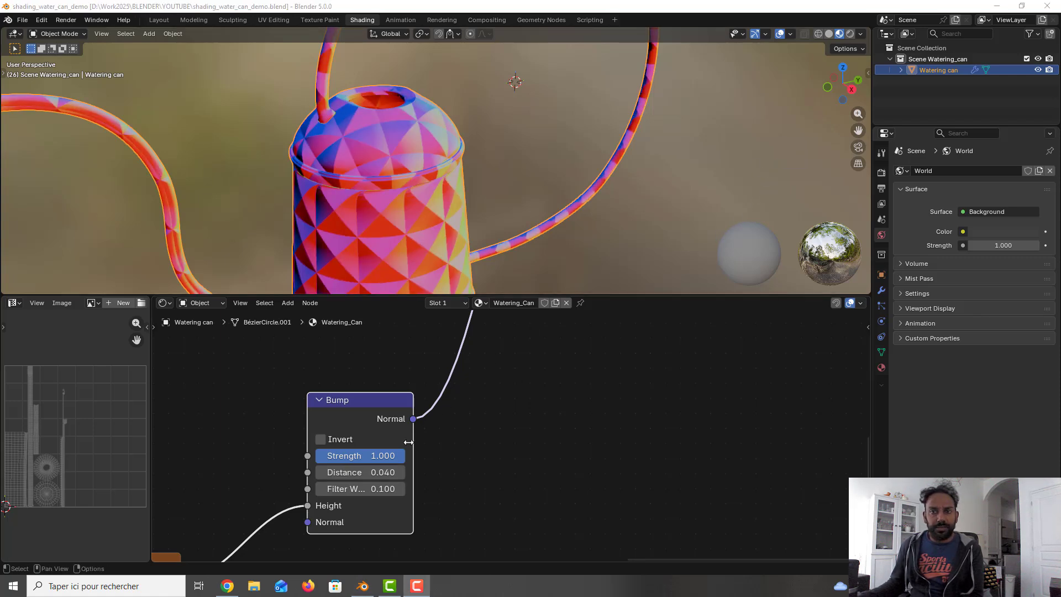
- Set the Bump node's Distance to 0.02 and its Filter Width to 6
double_click(342, 472)
type("0.")
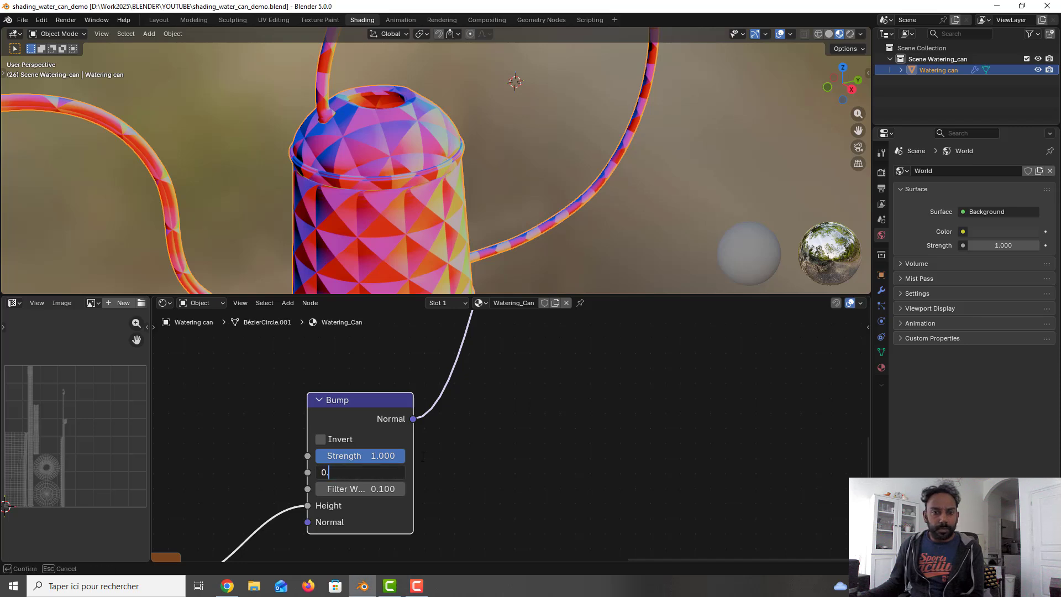
type("02")
key("Return")
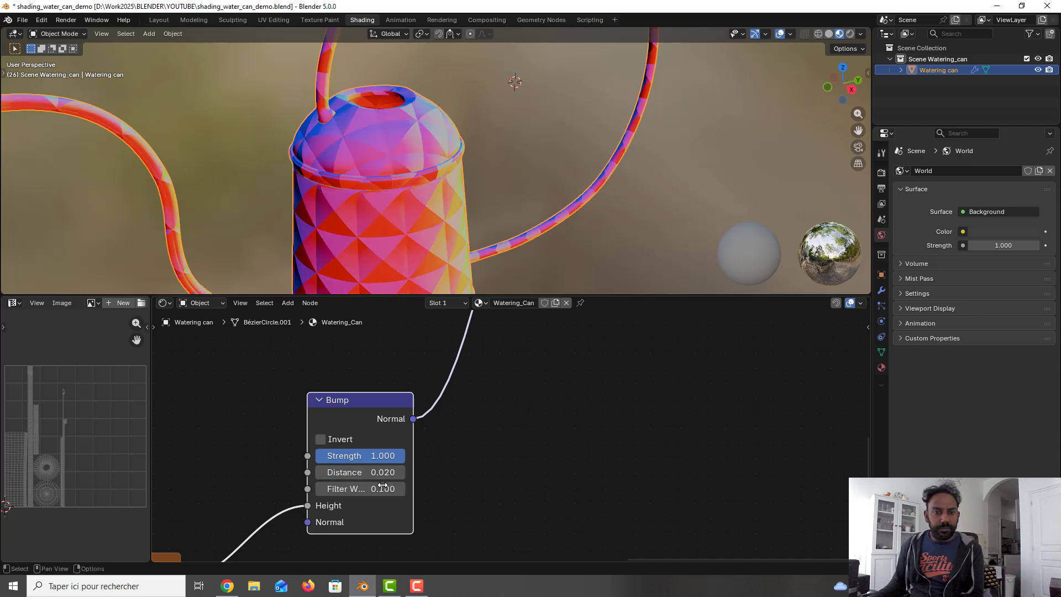
double_click(382, 489)
type("0")
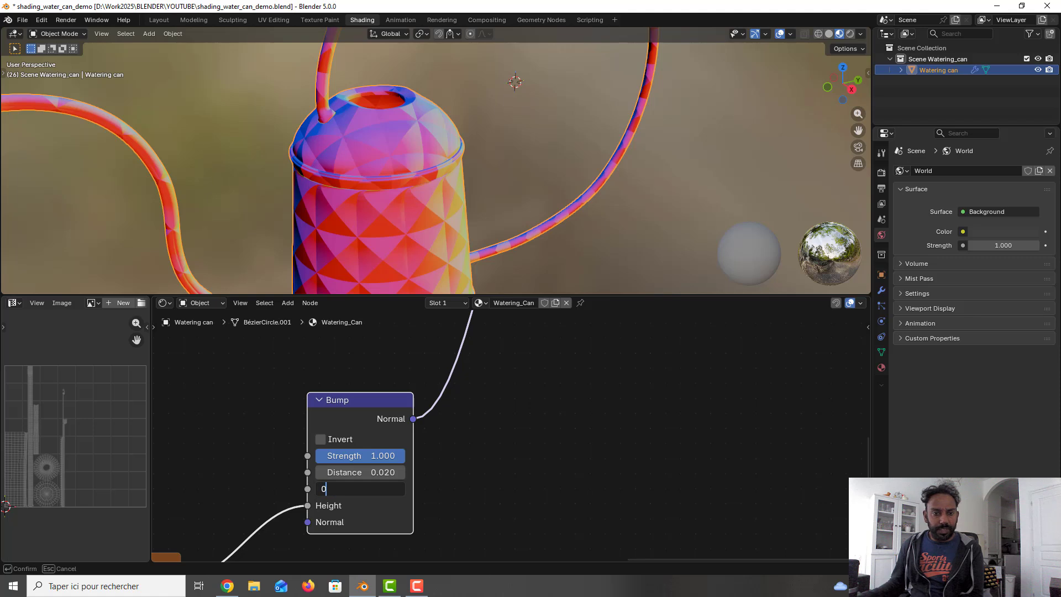
type("6")
key("Return")
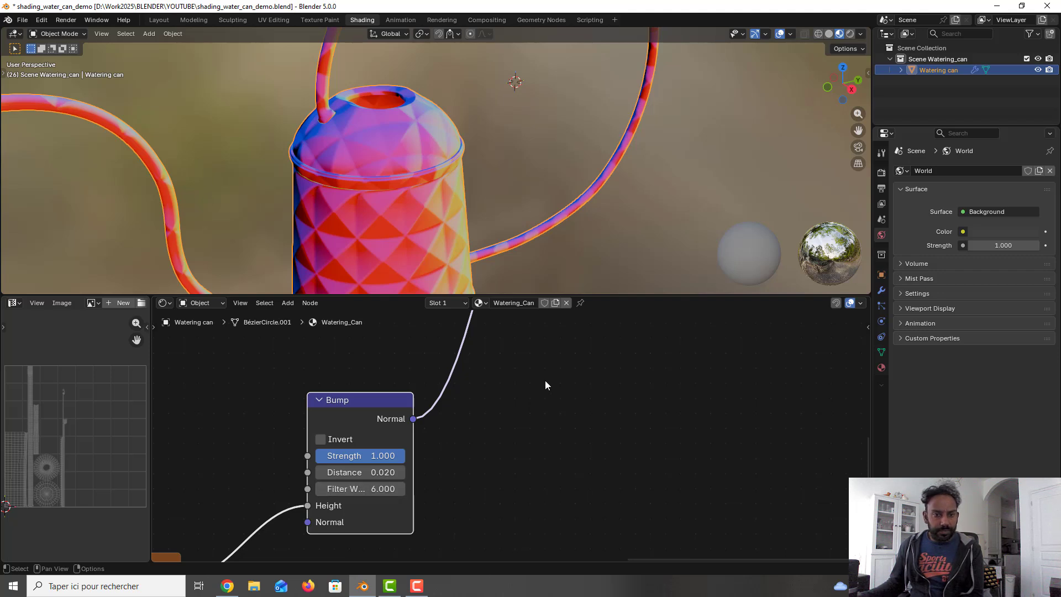
- Reroute the Bump Normal link to the Principled BSDF's Normal input, reconnect the BSDF output to Surface, and save the file
left_click(793, 150)
middle_click_drag(562, 333, 500, 499)
scroll(492, 464, "down", 2)
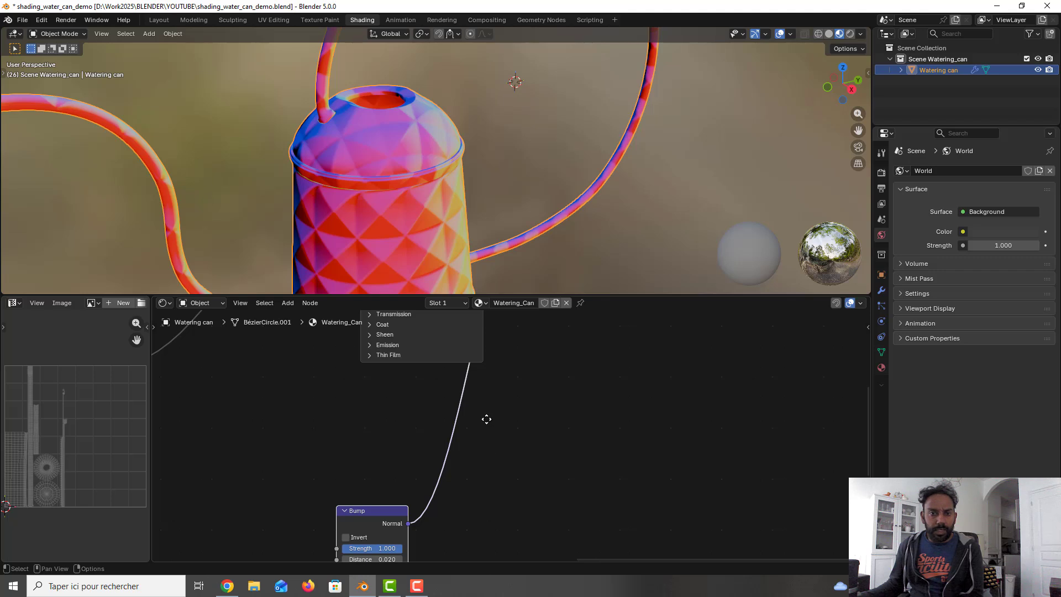
middle_click_drag(486, 419, 487, 561)
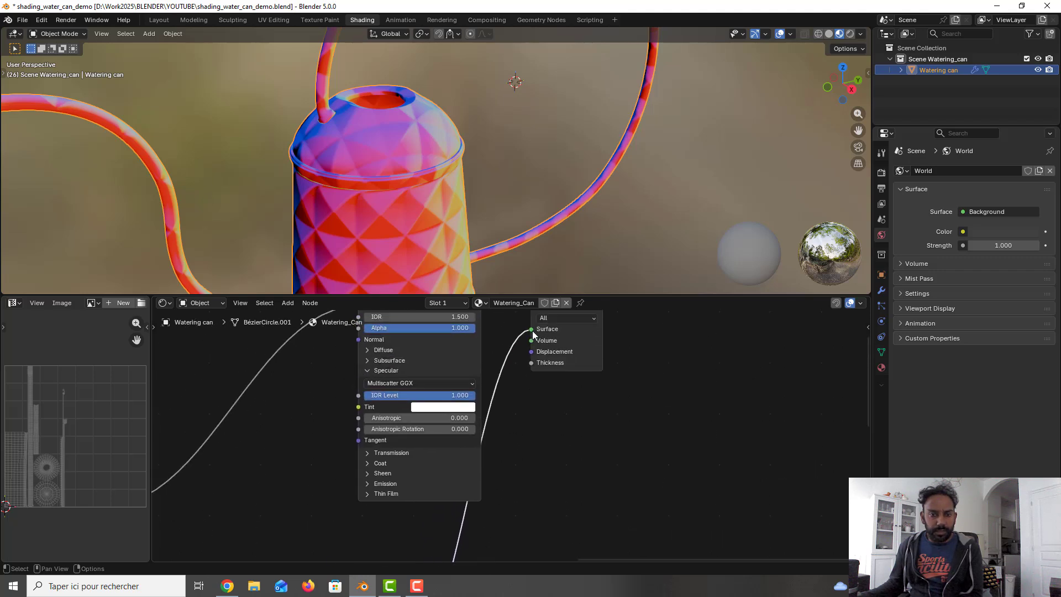
left_click_drag(532, 330, 357, 340)
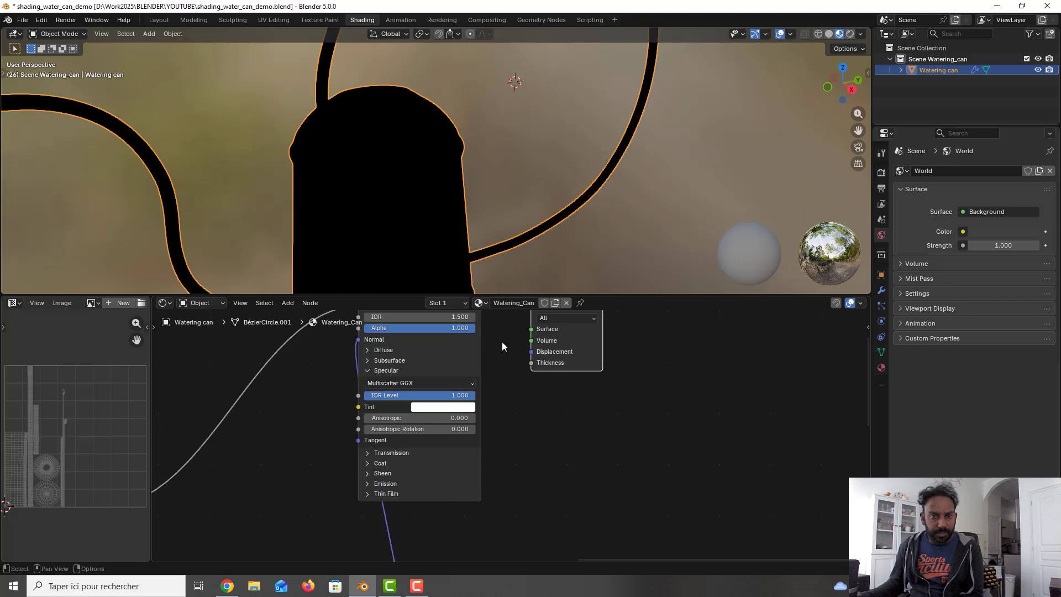
middle_click_drag(502, 346, 469, 447)
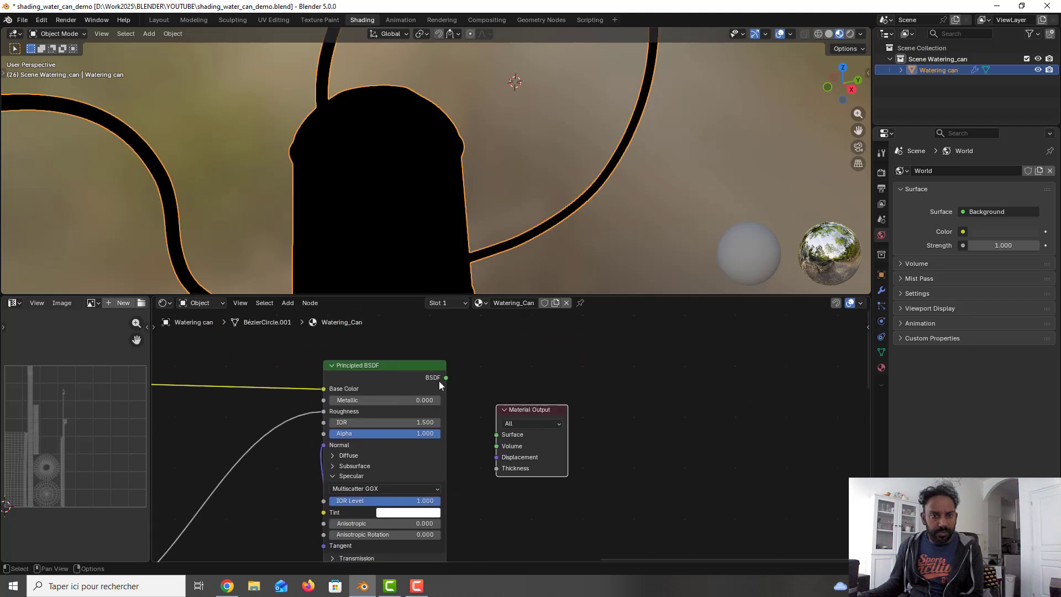
left_click_drag(445, 378, 466, 397)
left_click_drag(484, 440, 491, 434)
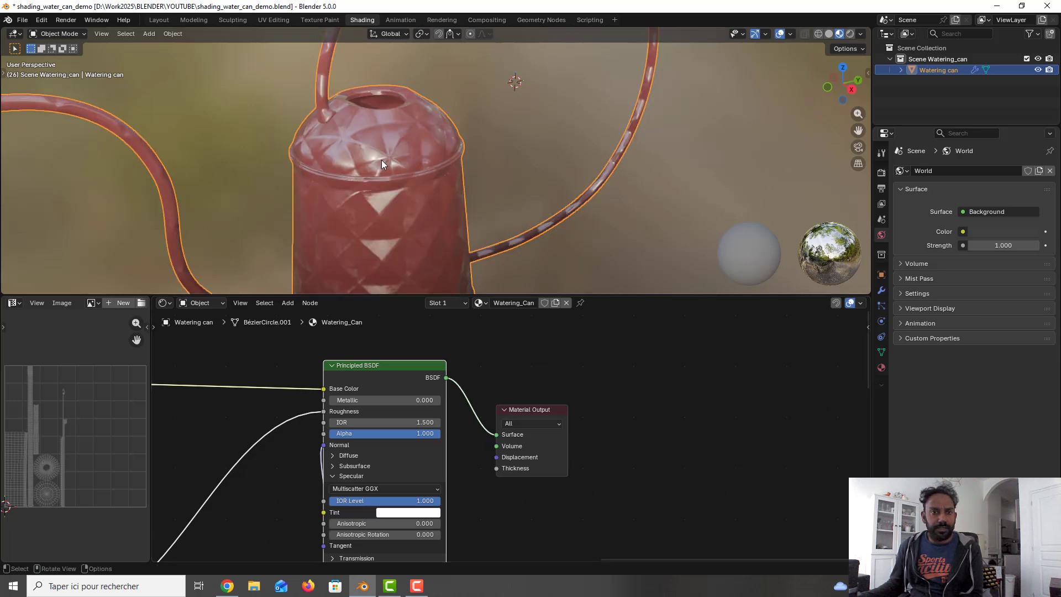
scroll(381, 161, "down", 2)
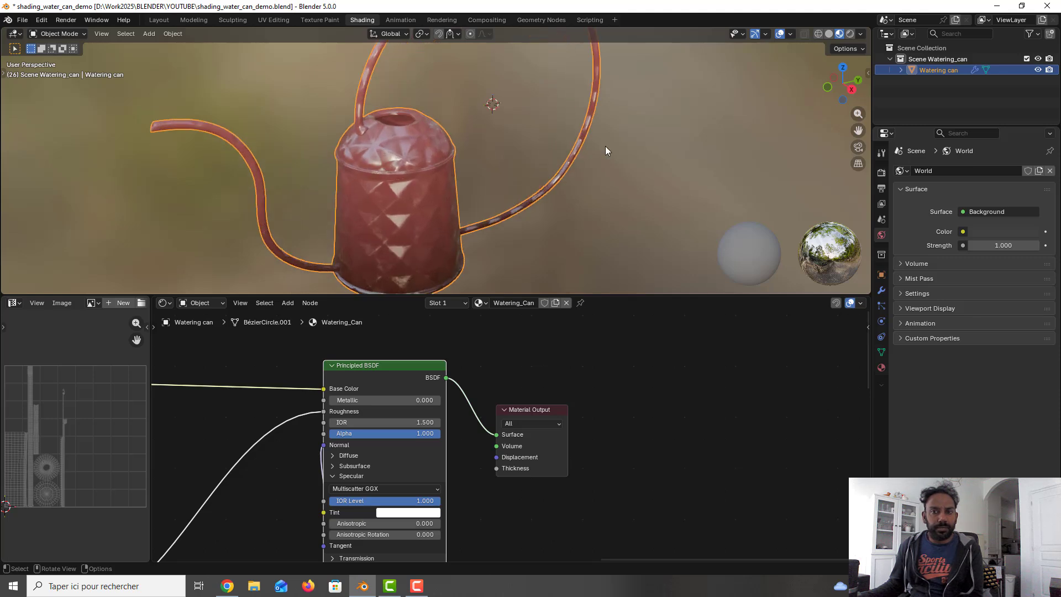
key("ctrl+s")
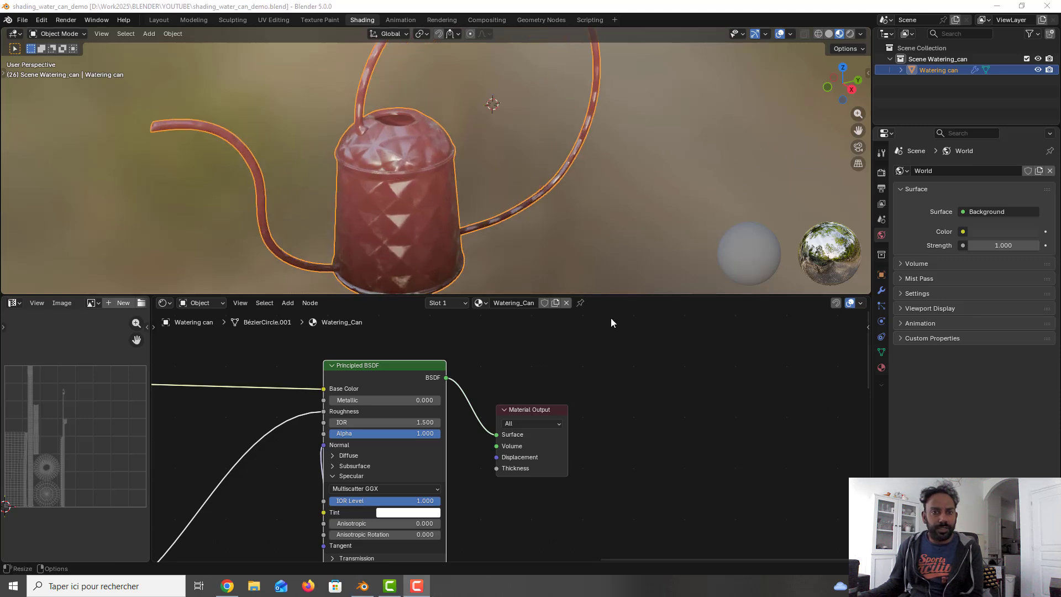
scroll(588, 448, "down", 4)
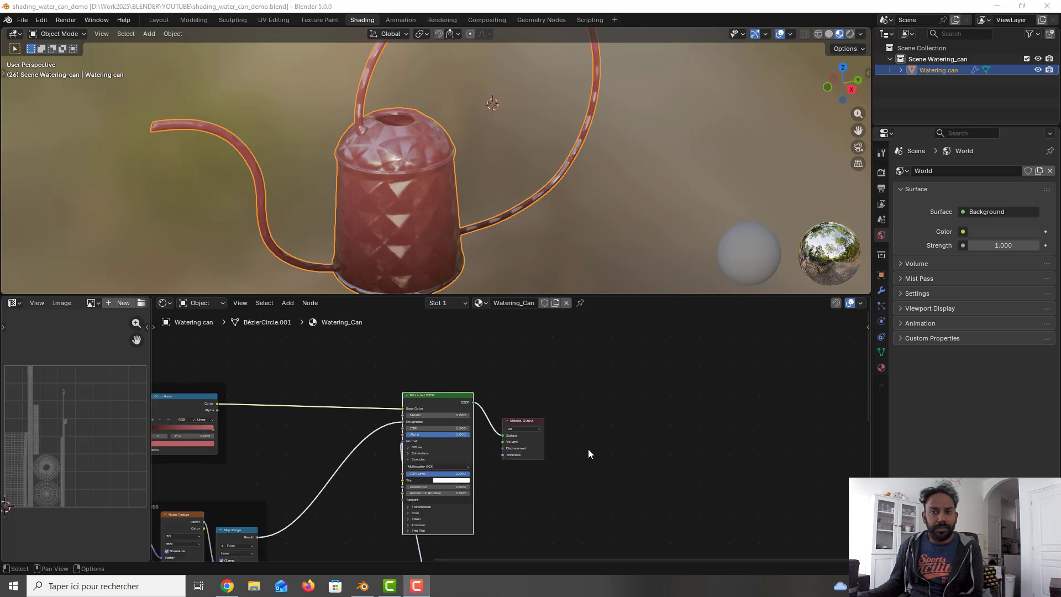
middle_click_drag(575, 466, 645, 299)
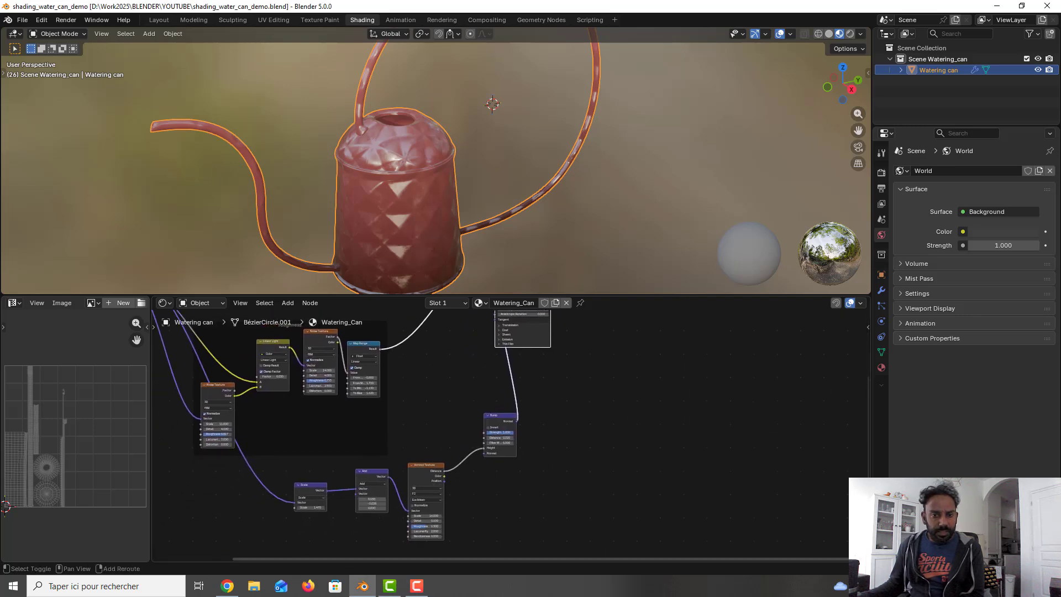
- Set the Bump node's Distance to 0.01
scroll(512, 436, "up", 3)
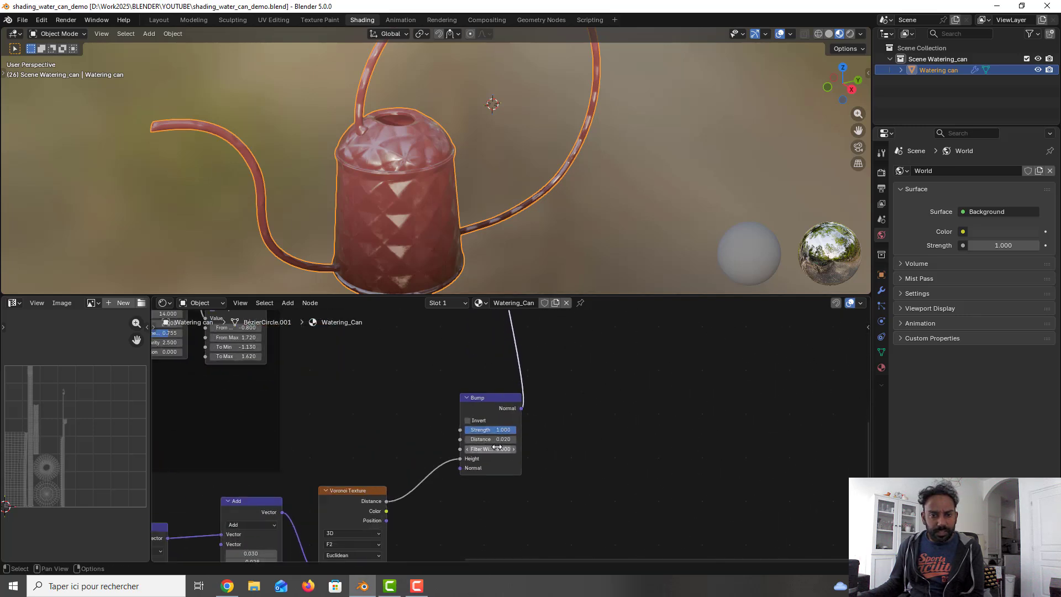
left_click(511, 439)
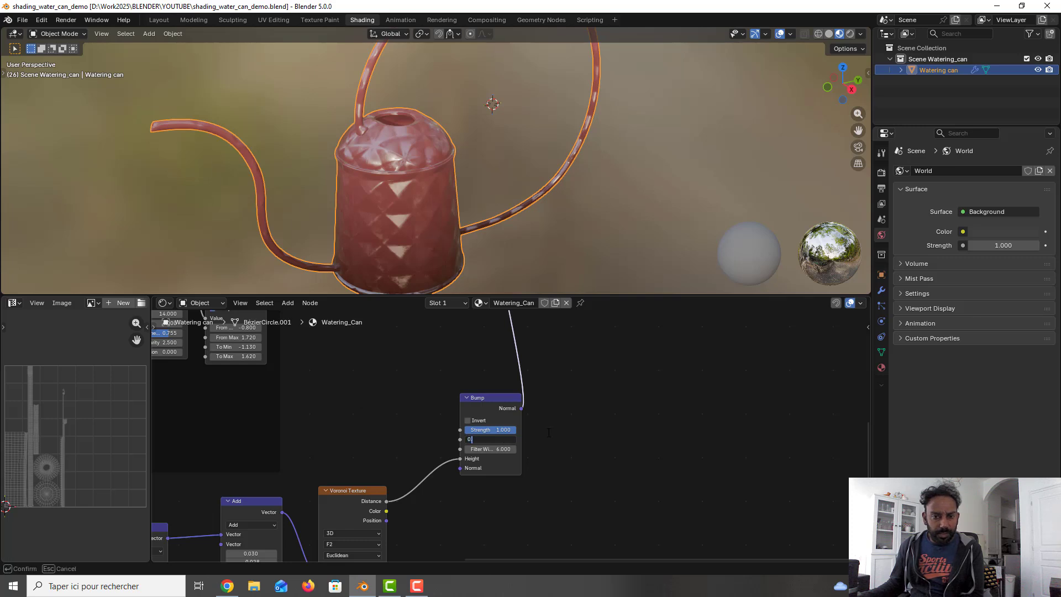
type("0.01")
key("Return")
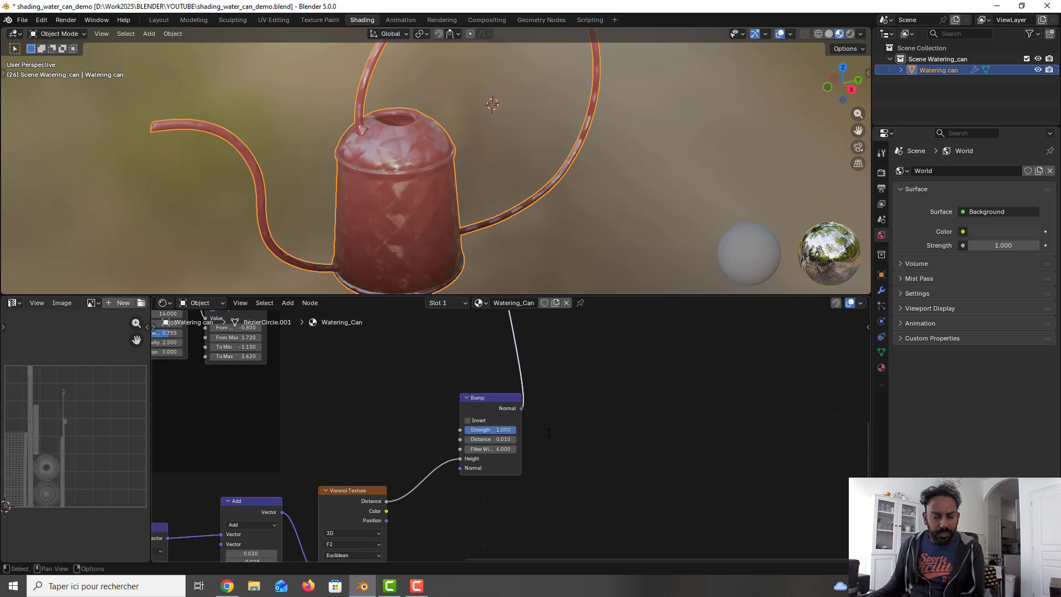
scroll(529, 456, "down", 1)
scroll(520, 447, "up", 3)
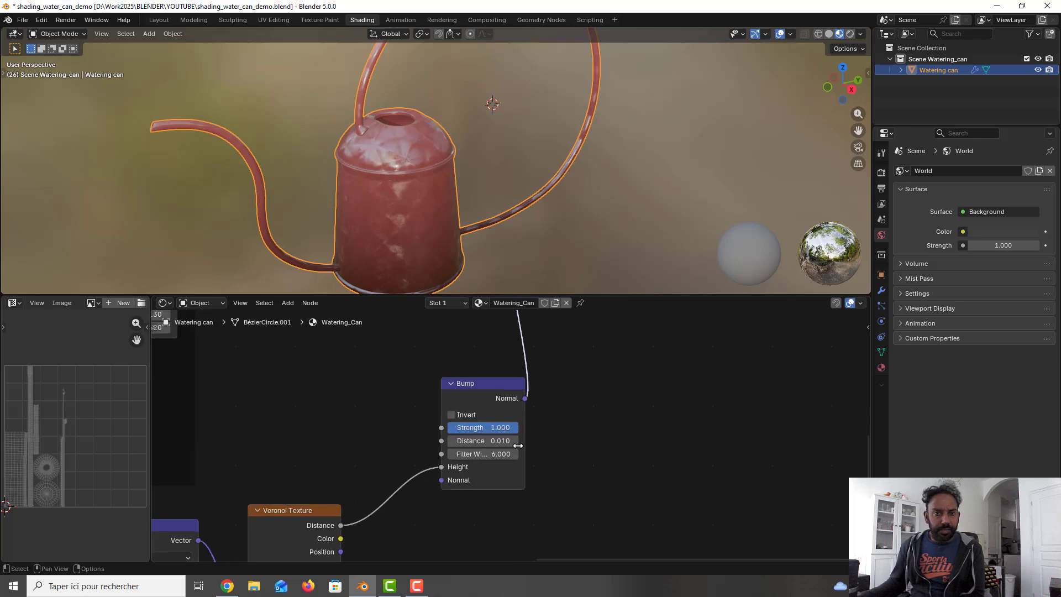
- Move the Scale, Add, Voronoi Texture and Bump nodes lower, clear of the roughness frame
scroll(518, 446, "down", 5)
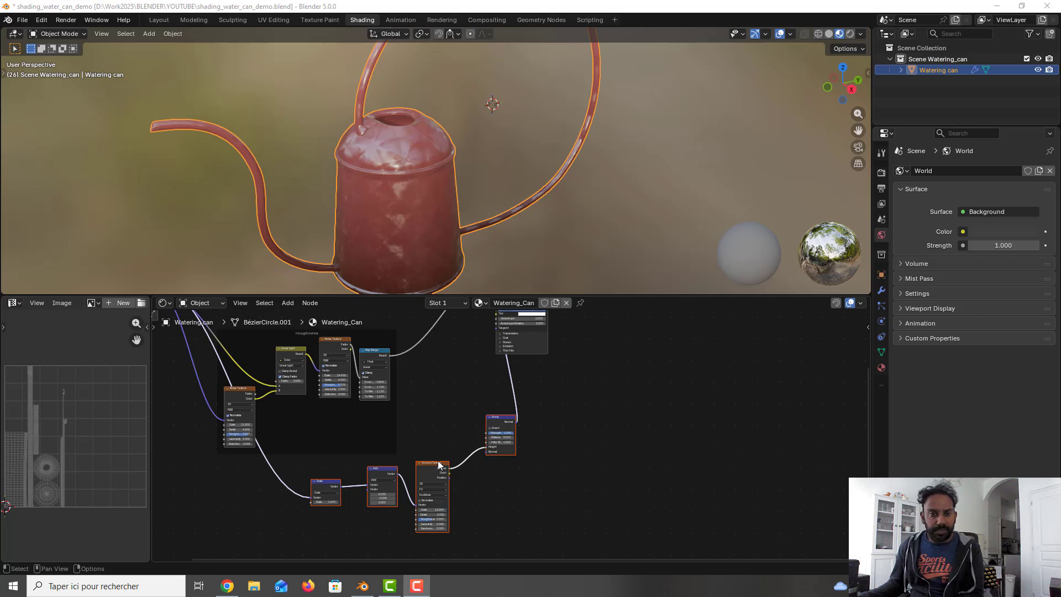
left_click_drag(299, 459, 452, 543)
left_click_drag(422, 467, 394, 501)
left_click(497, 436)
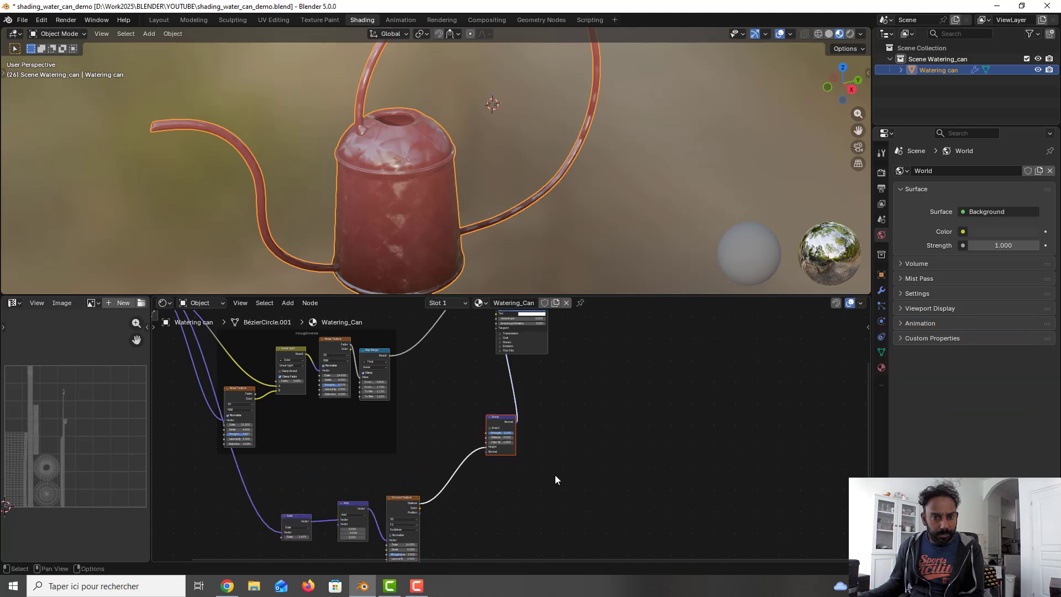
key("g")
left_click(501, 504)
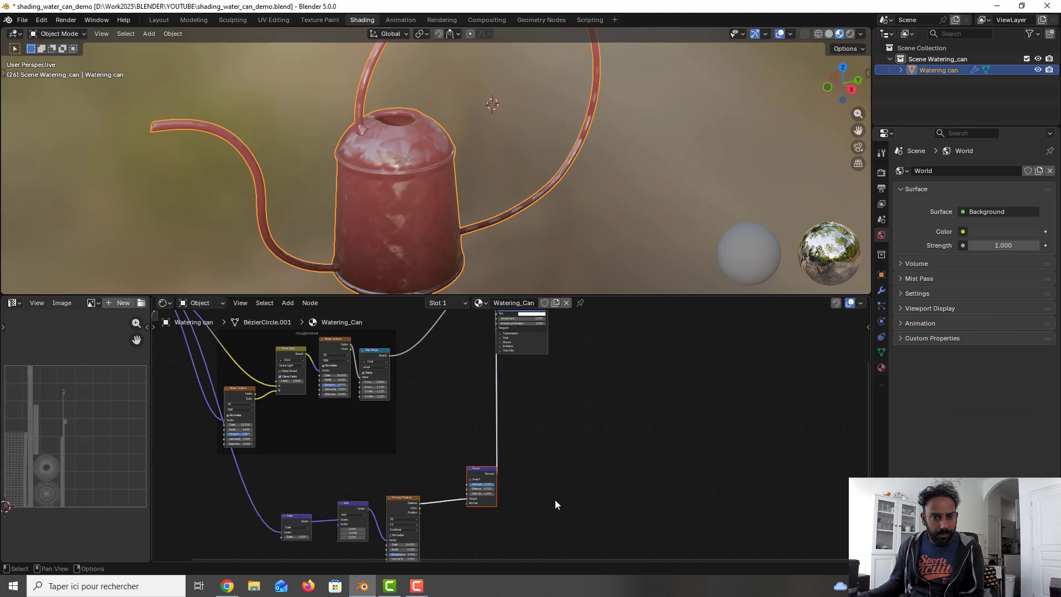
middle_click_drag(571, 486, 562, 422)
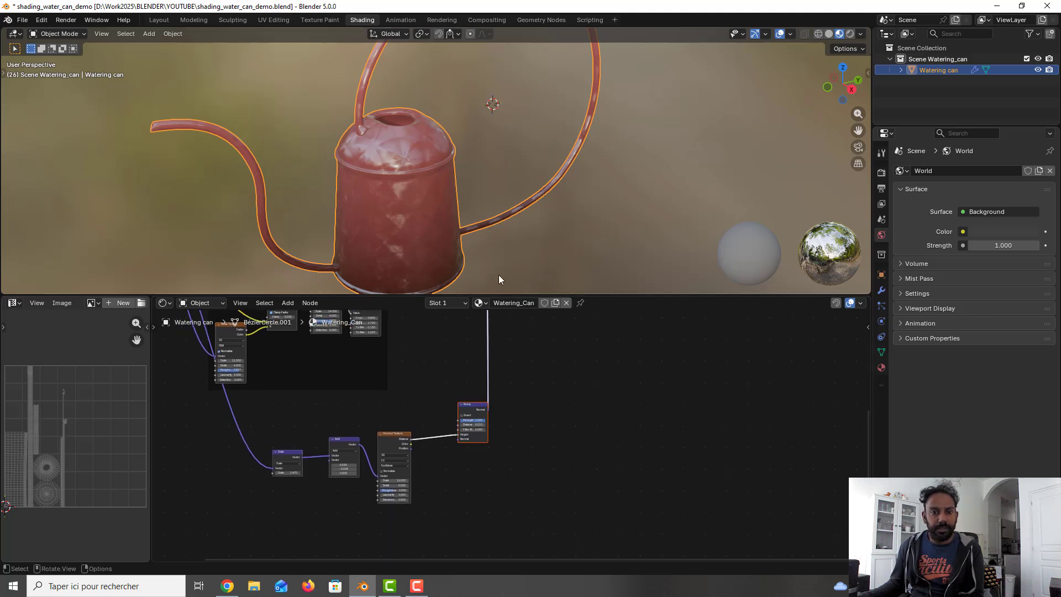
- Enlarge the 3D viewport, save the file, and show the watering can in Solid shading from the right orthographic view
left_click_drag(489, 293, 482, 335)
key("ctrl+s")
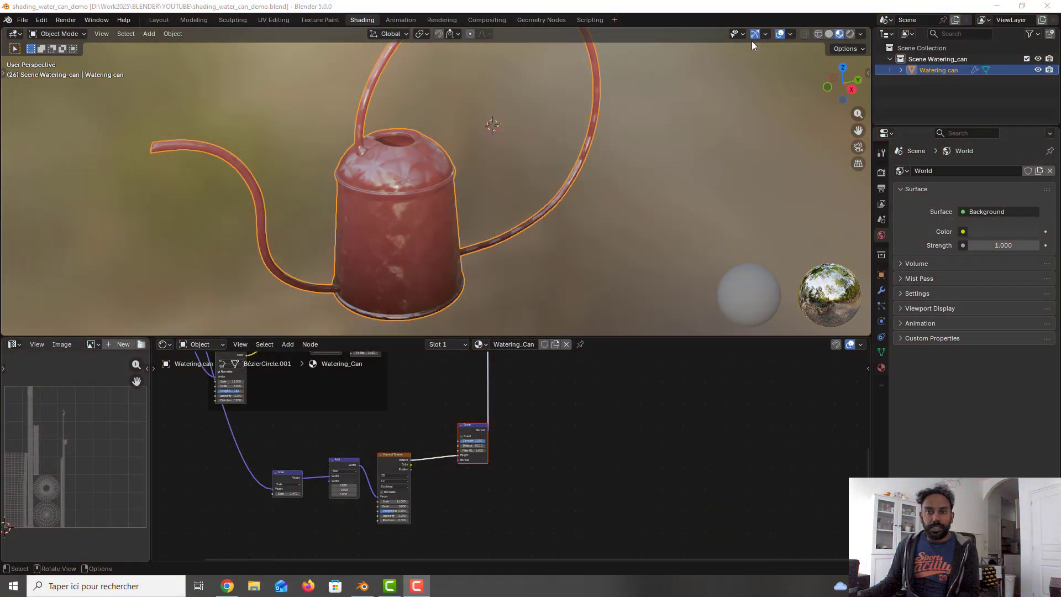
left_click(828, 34)
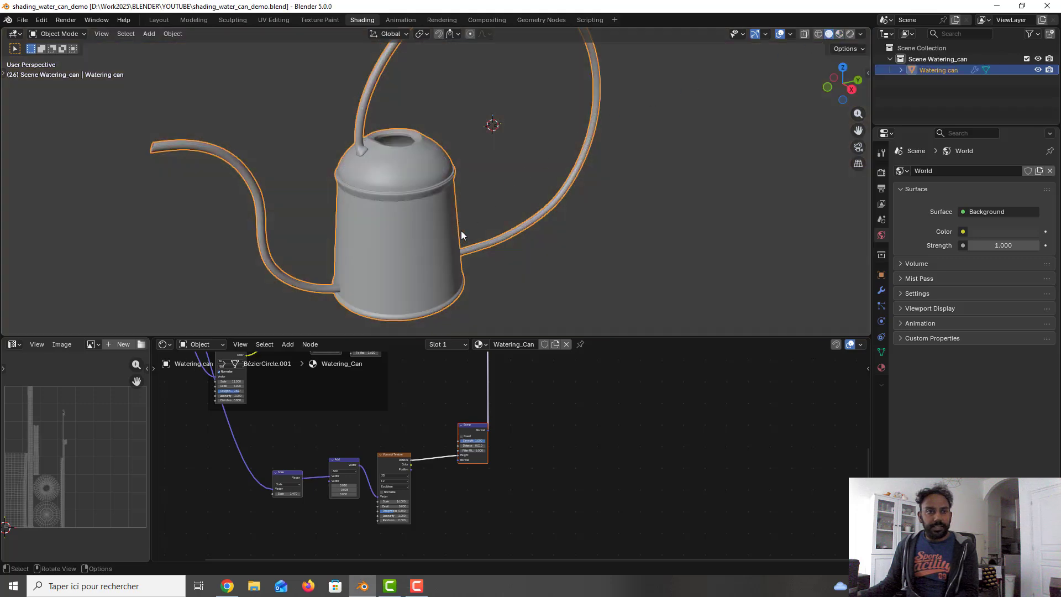
middle_click_drag(461, 231, 449, 224)
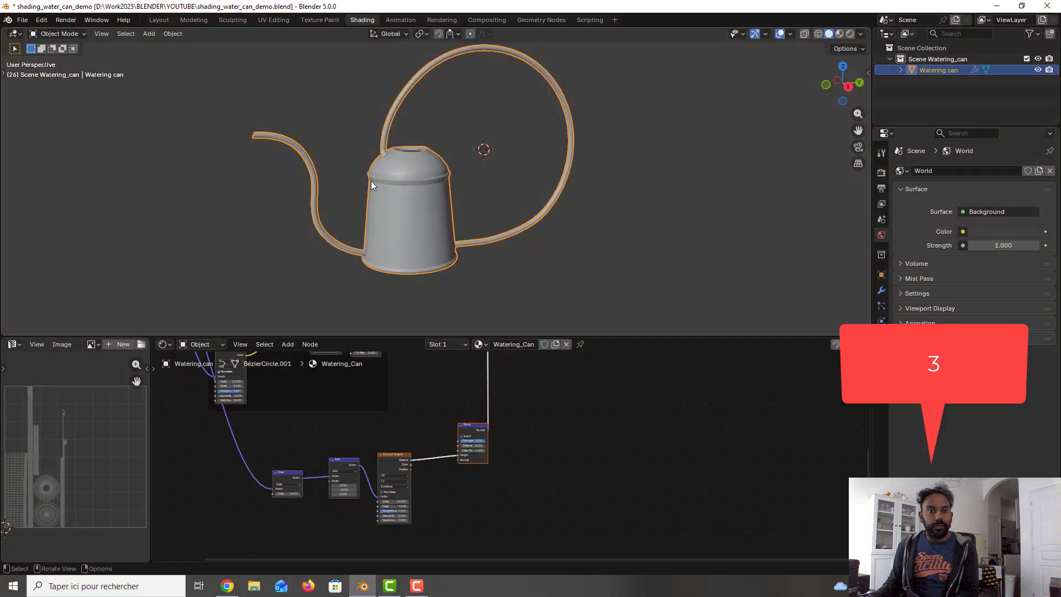
key("KP_3")
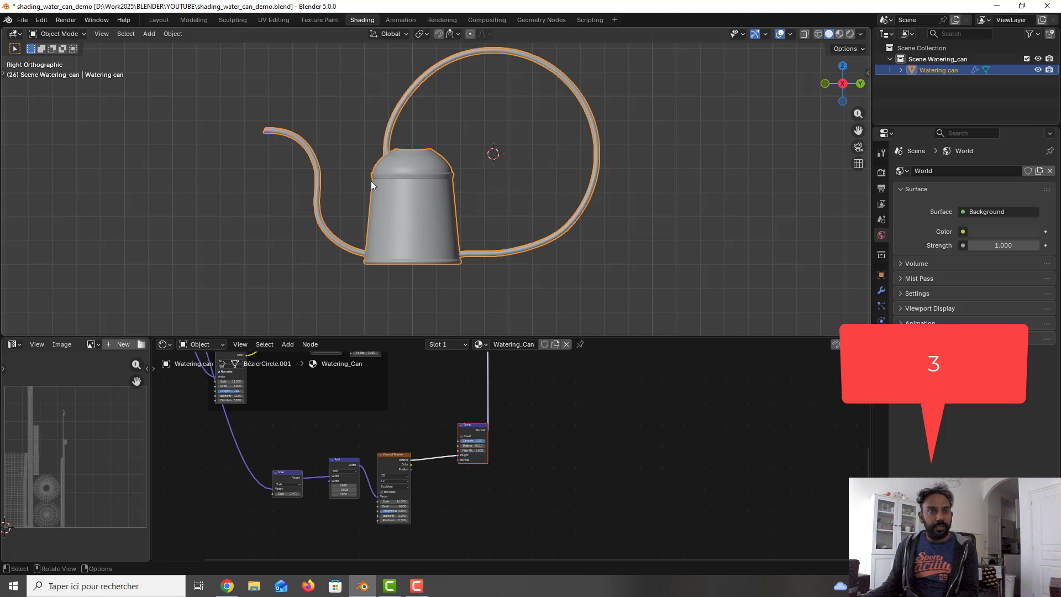
middle_click_drag(377, 176, 329, 217, "shift")
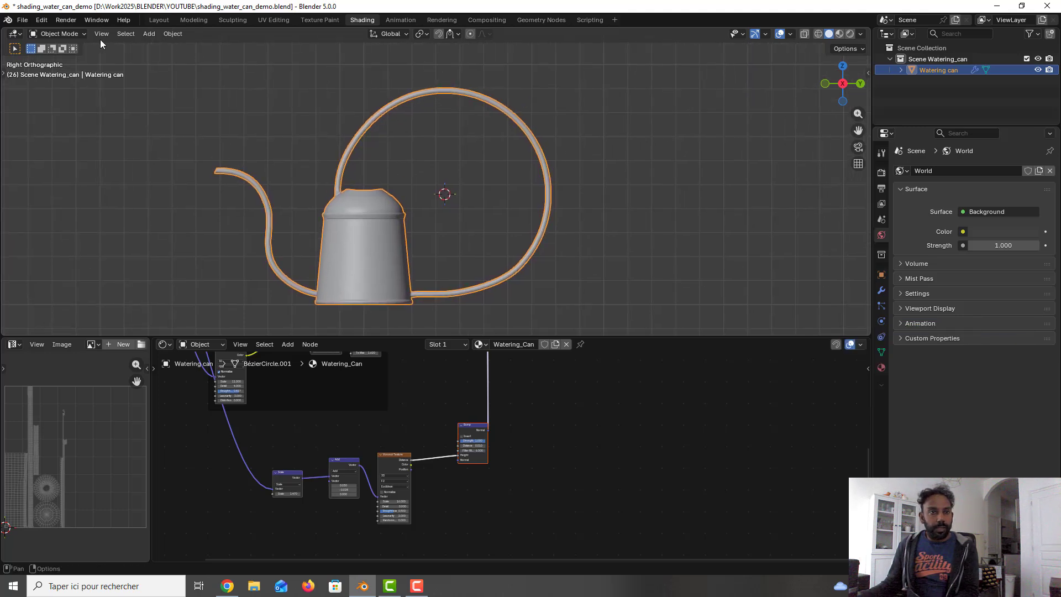
- Switch the watering can to Vertex Paint mode and display the mesh's Color Attributes
left_click(84, 38)
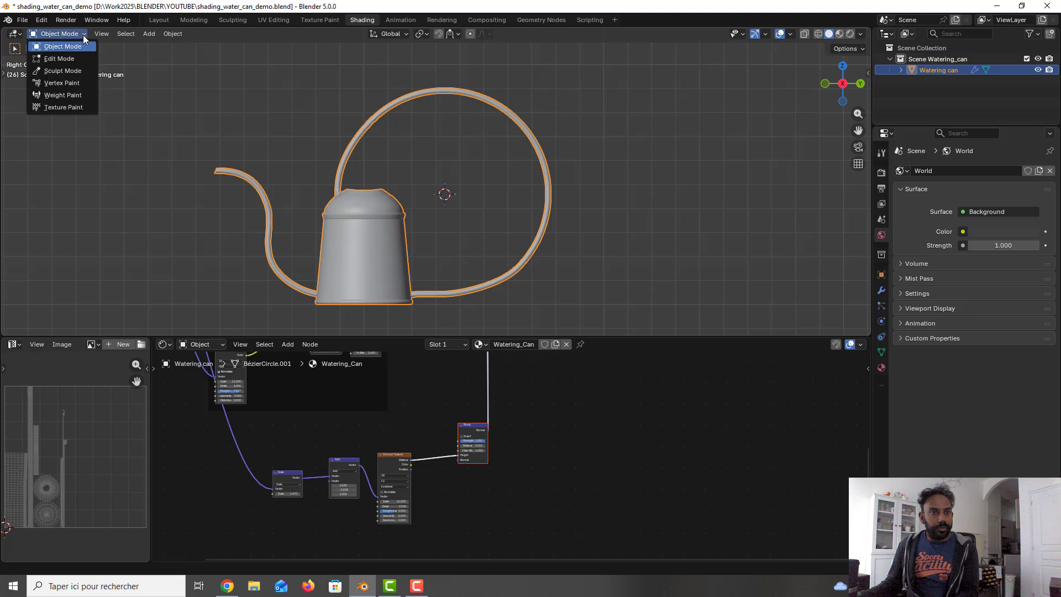
left_click(79, 83)
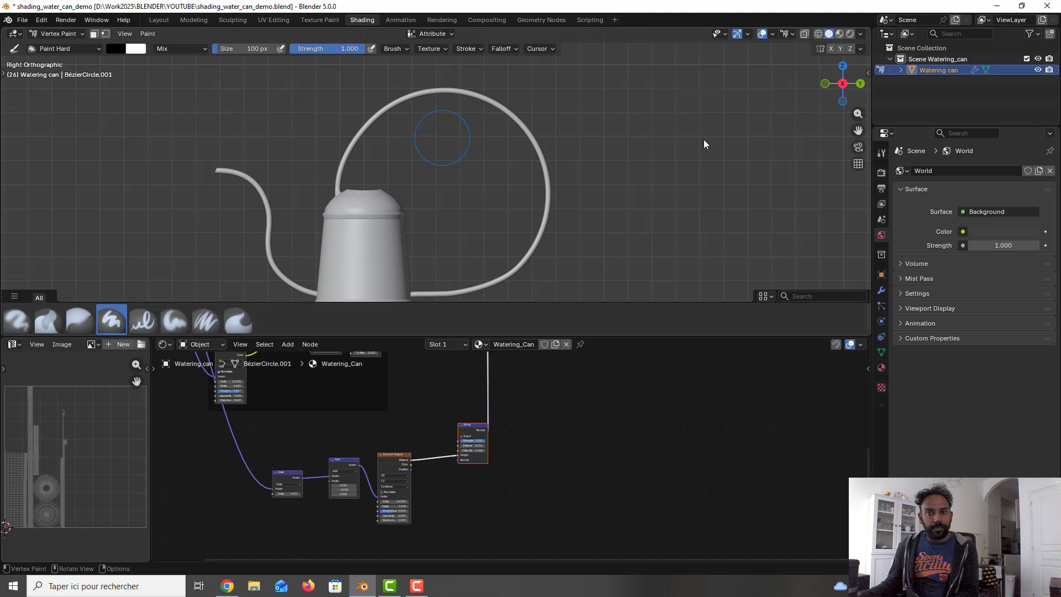
left_click(882, 352)
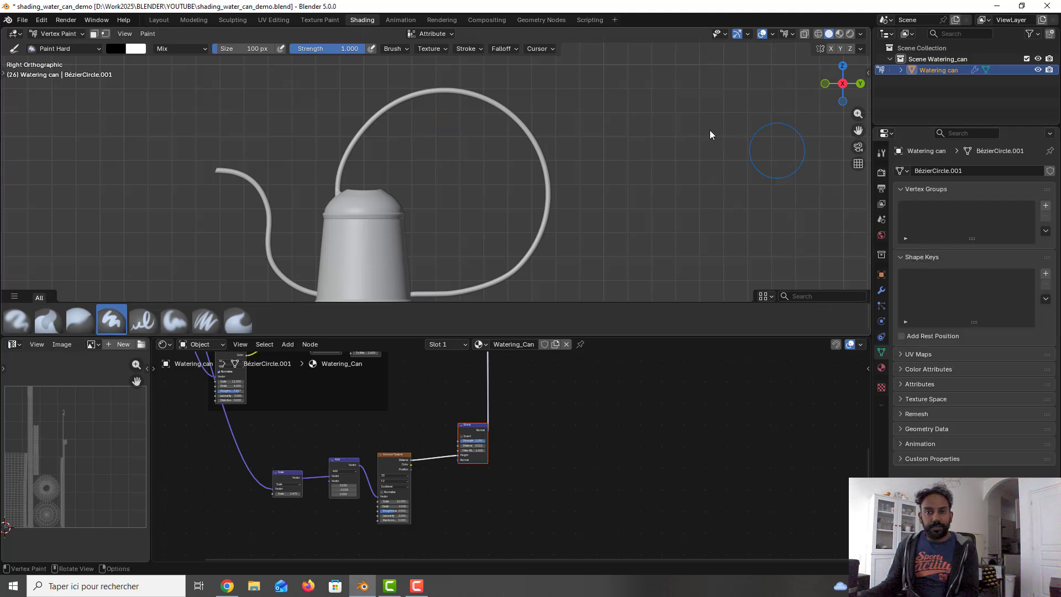
left_click(917, 370)
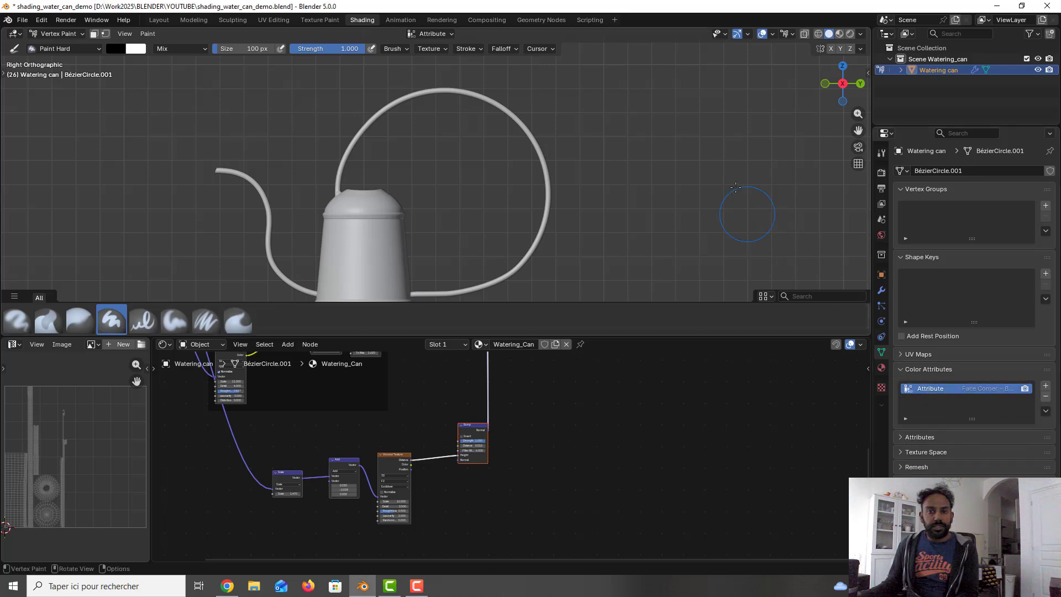
- Fill the whole watering can with black vertex color and make white the active brush color
key("x")
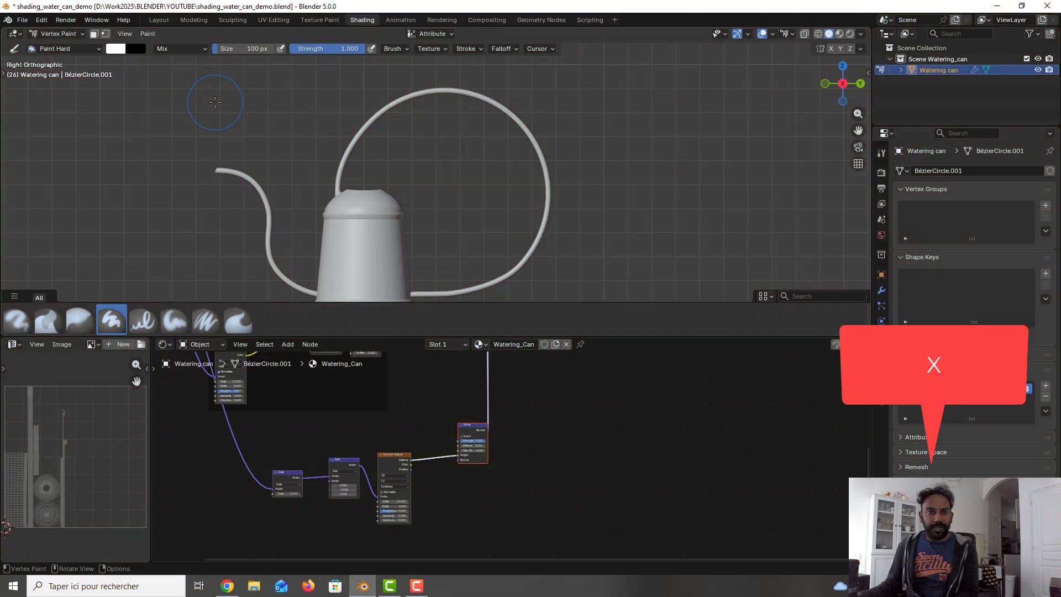
key("x")
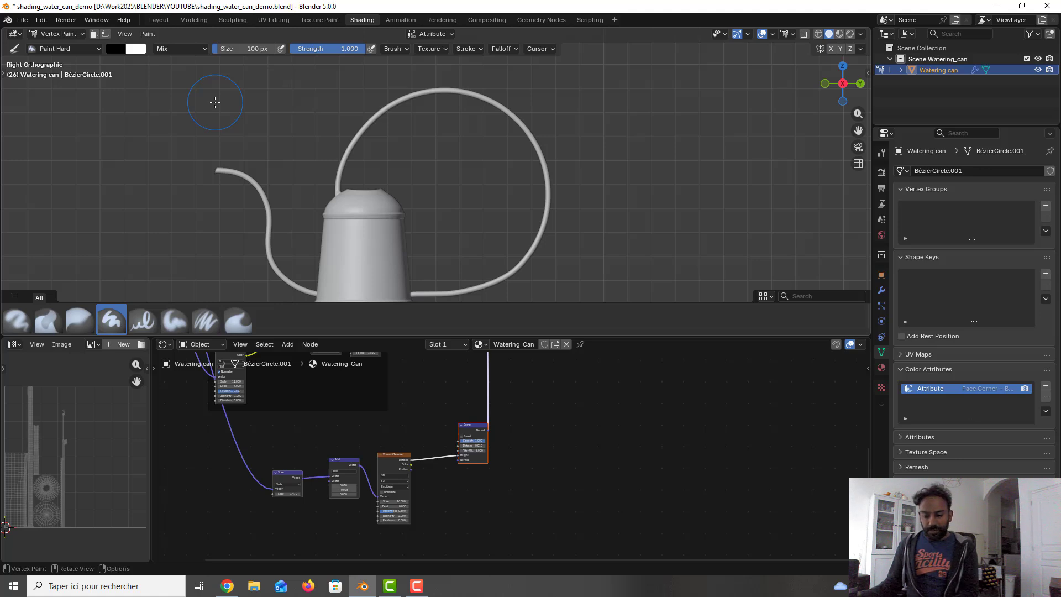
key("ctrl+x")
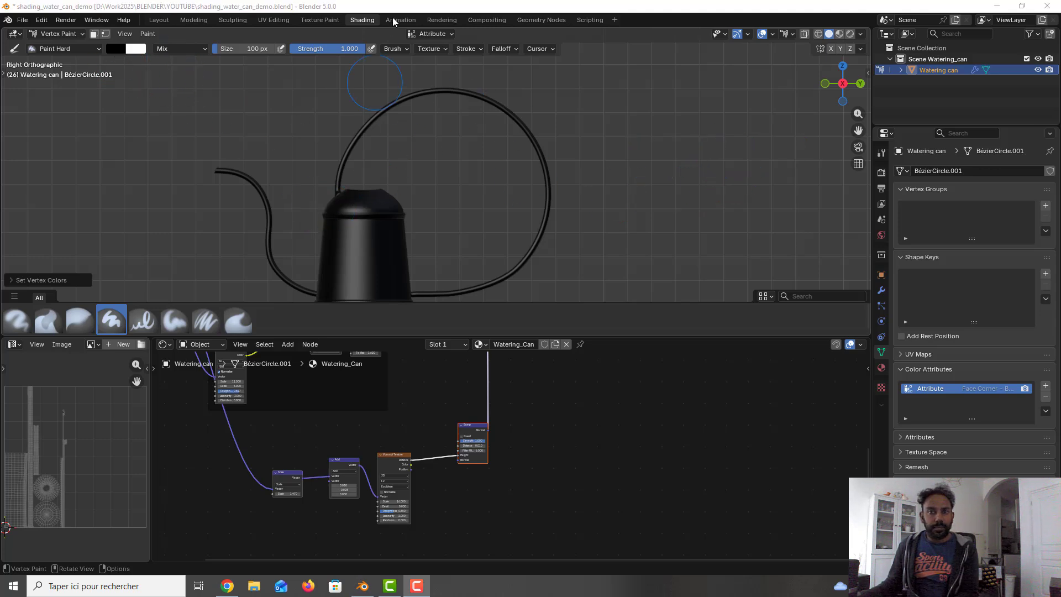
key("x")
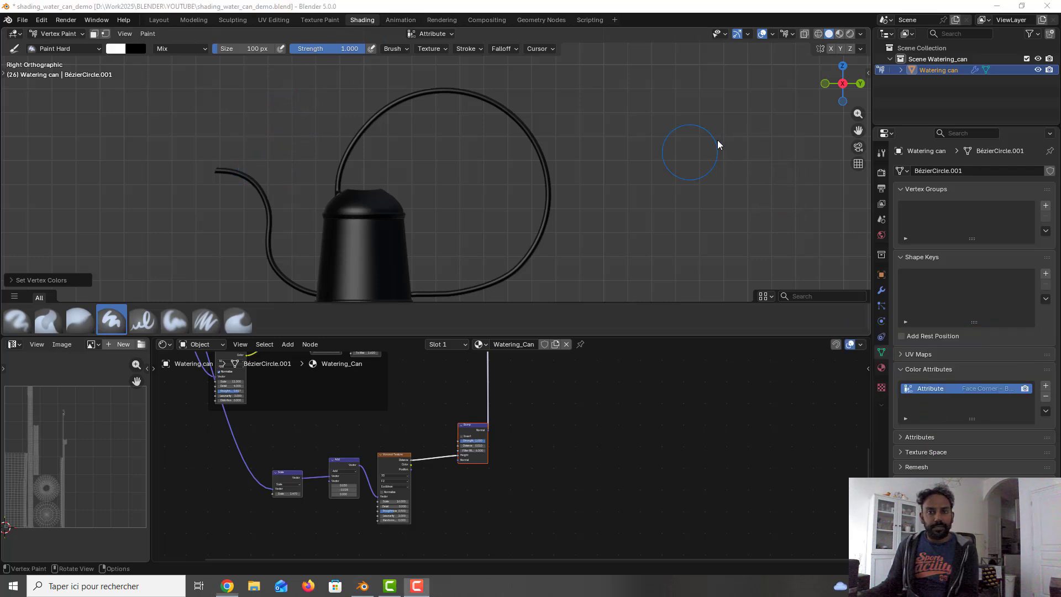
- Enable face selection masking for painting, and in Edit Mode select all linked faces of the can's body and domed top
left_click(93, 35)
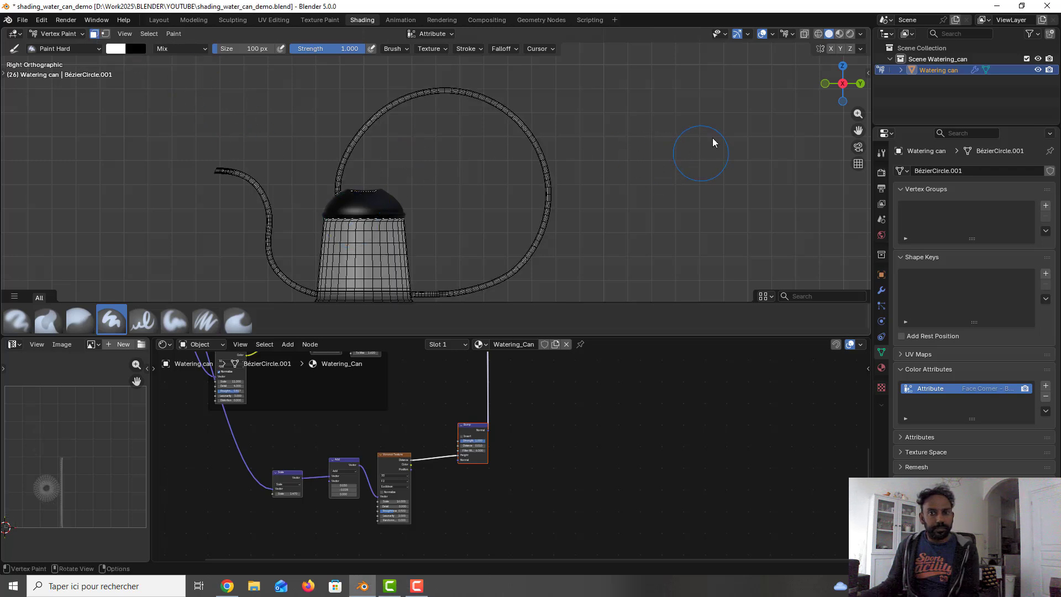
left_click(83, 34)
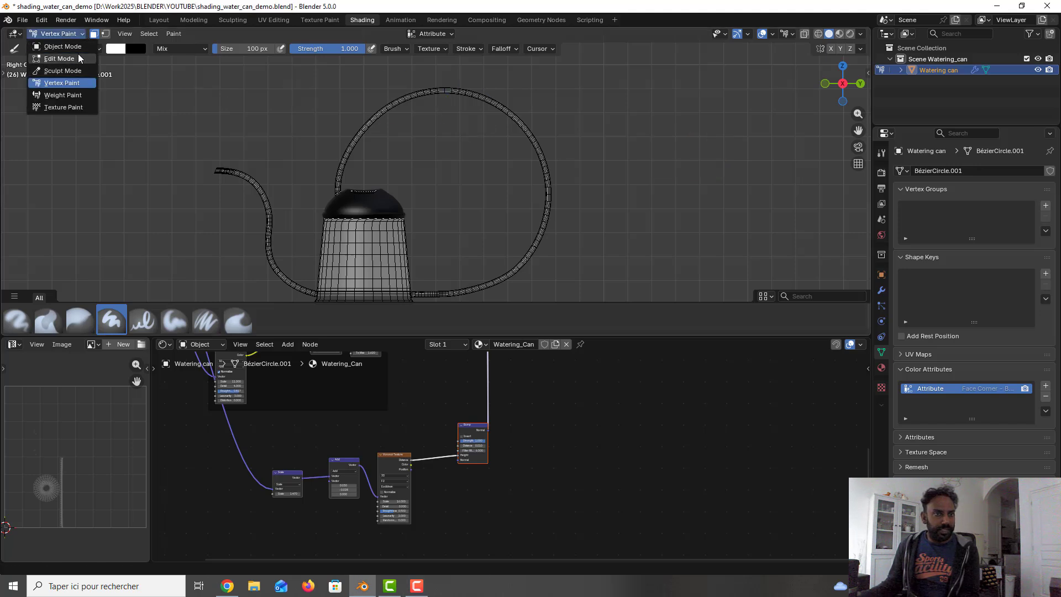
left_click(80, 59)
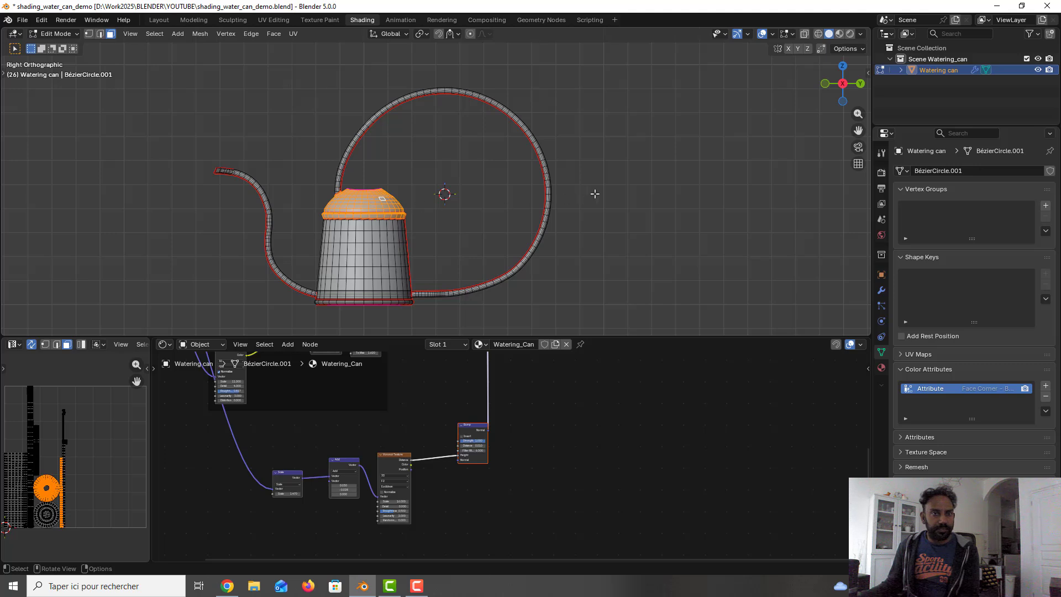
left_click(589, 240)
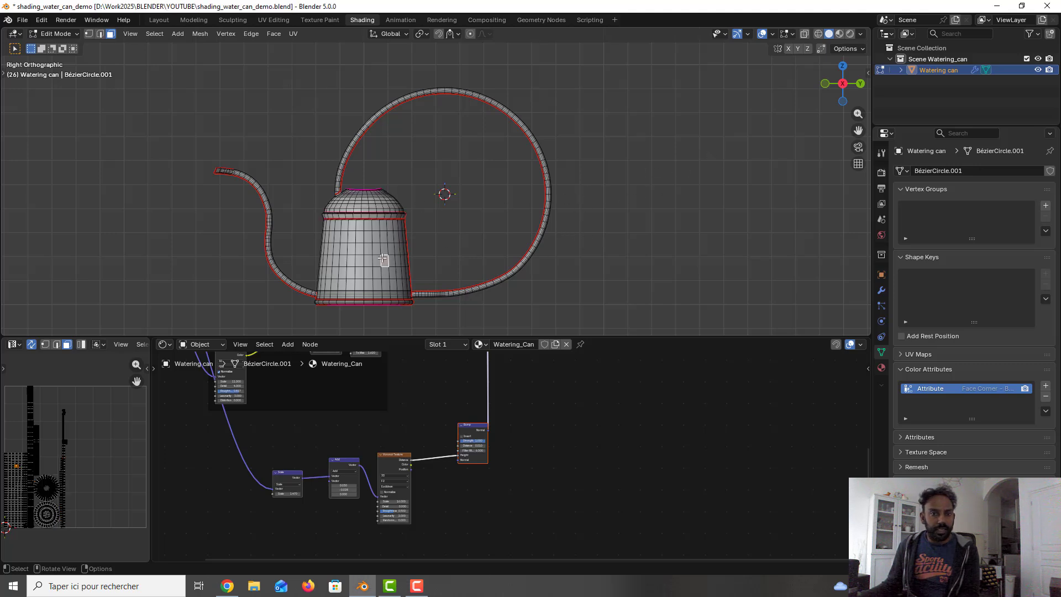
key("l")
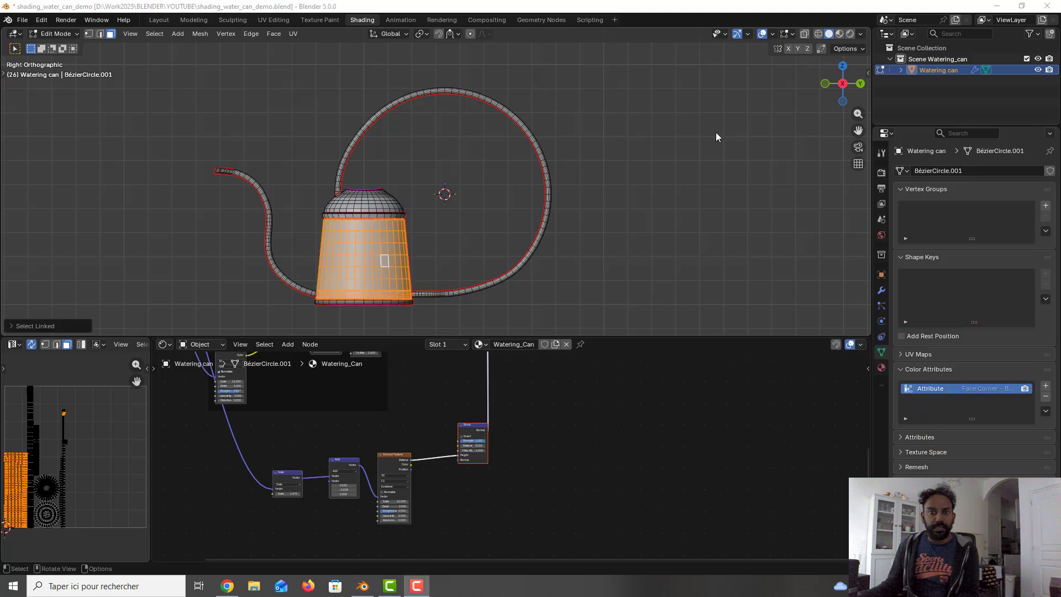
mouse_move(433, 229)
middle_mouse_down()
mouse_move(422, 219)
mouse_move(425, 236)
middle_mouse_up()
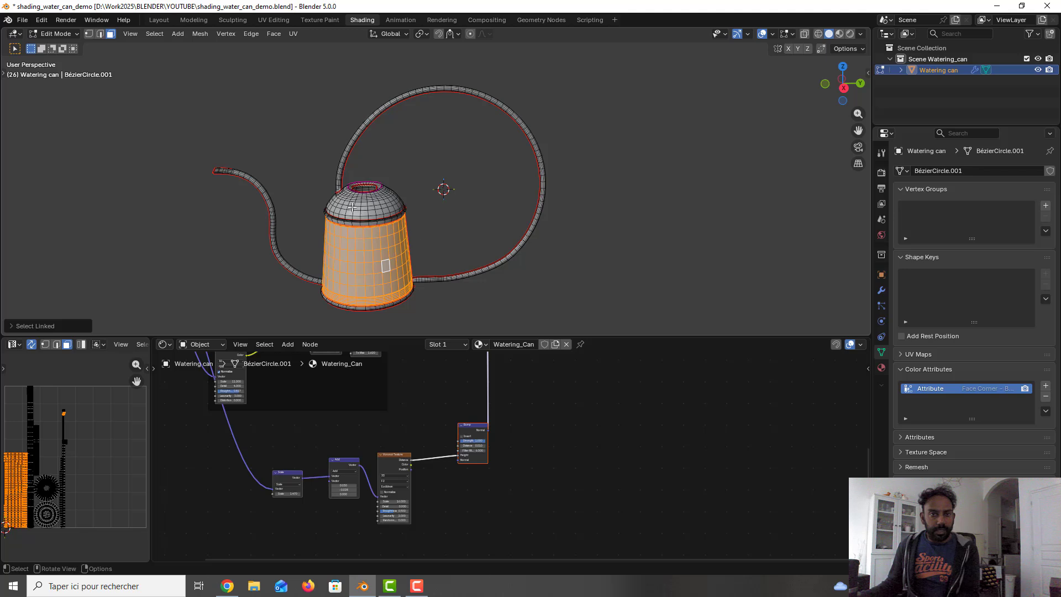
left_click(357, 208, "shift")
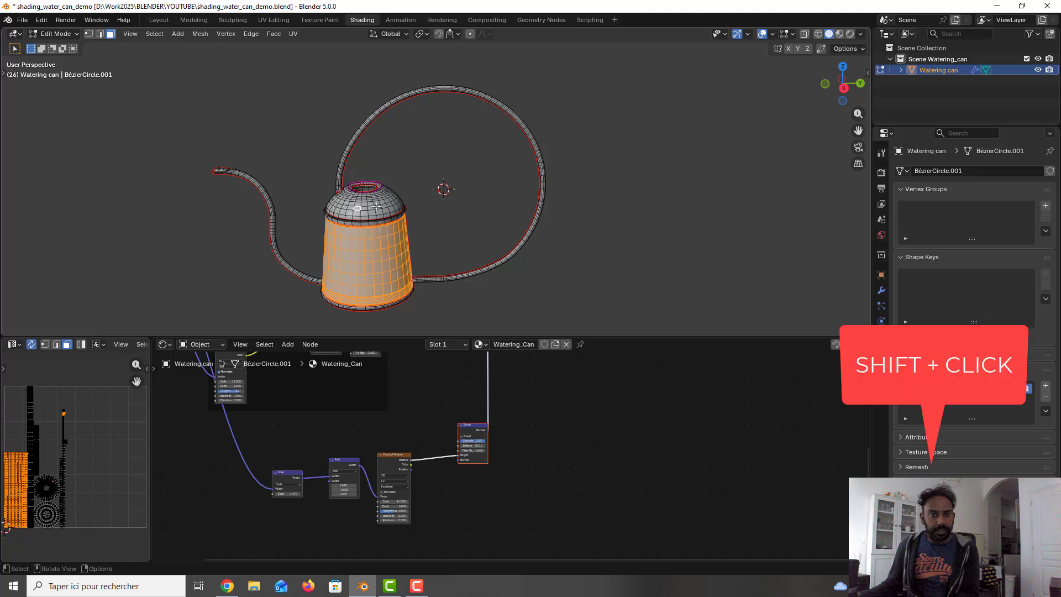
key("l")
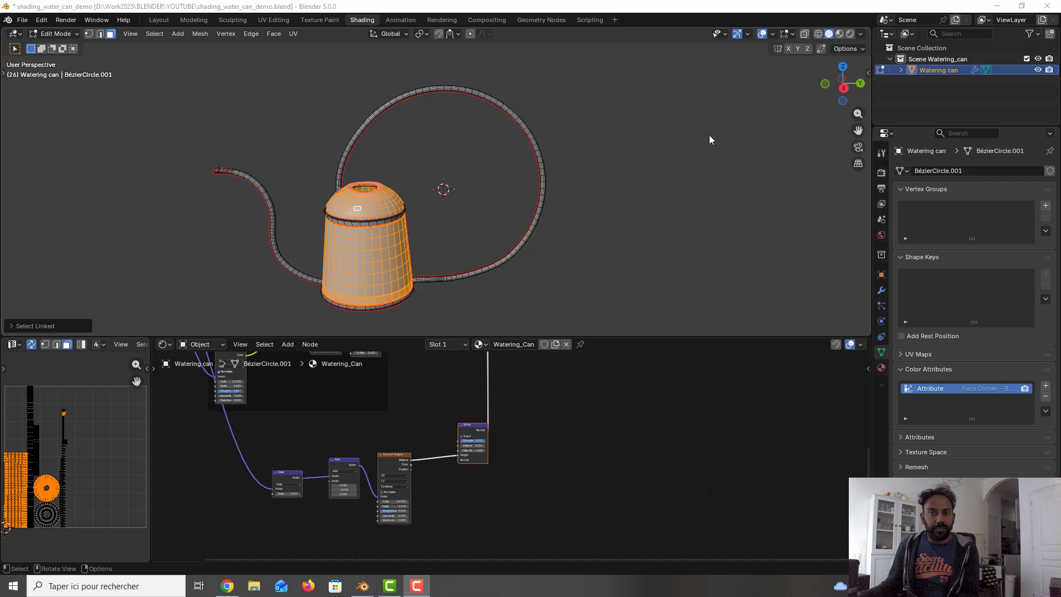
- Return to Vertex Paint mode, fill the selected body and dome faces with white, and turn off face selection masking
left_click(78, 35)
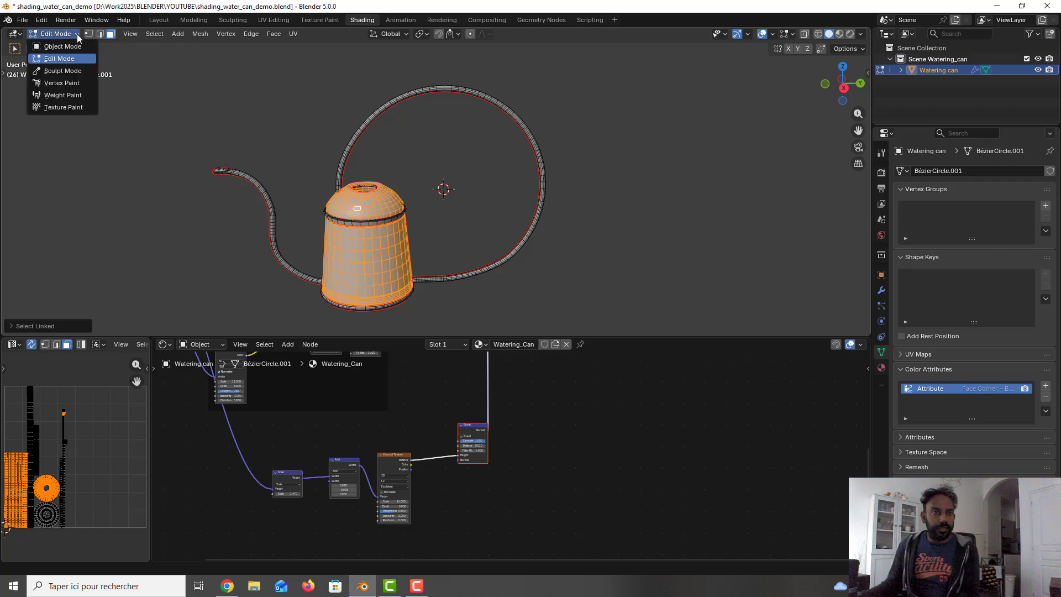
left_click(59, 81)
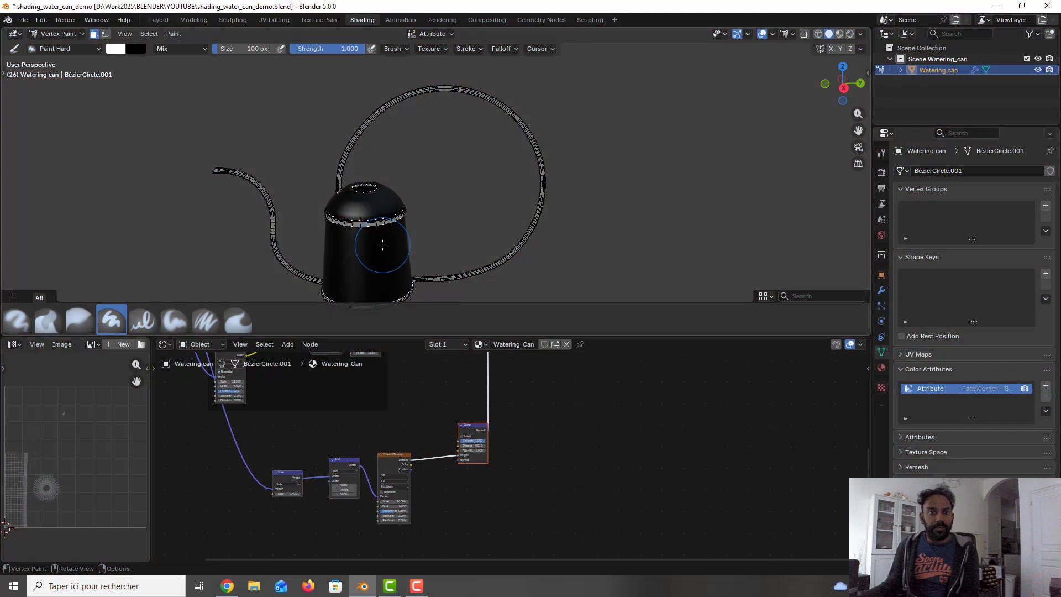
key("shift+k")
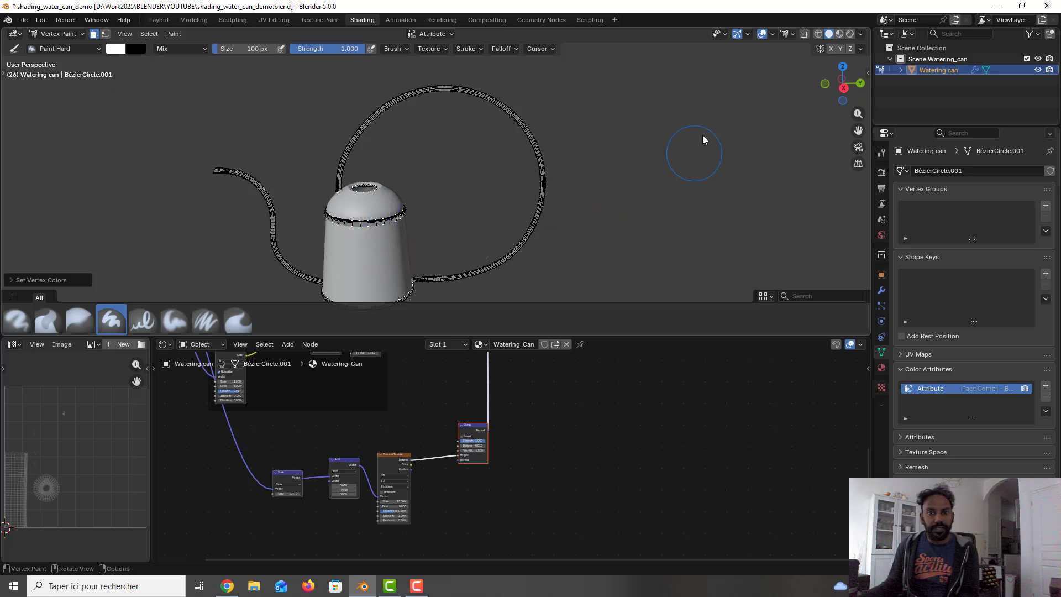
key("F9")
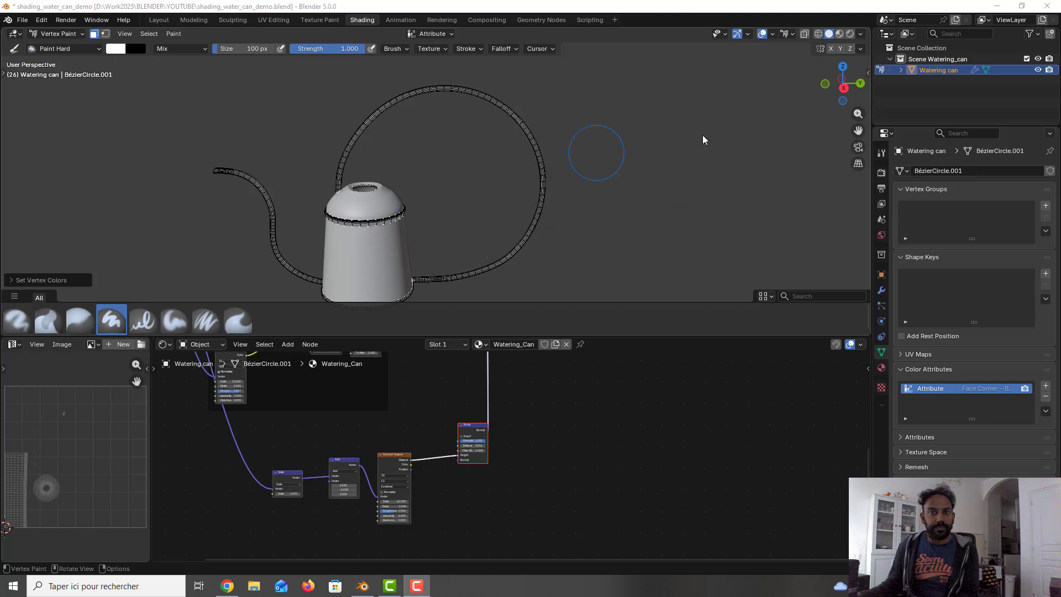
left_click(95, 33)
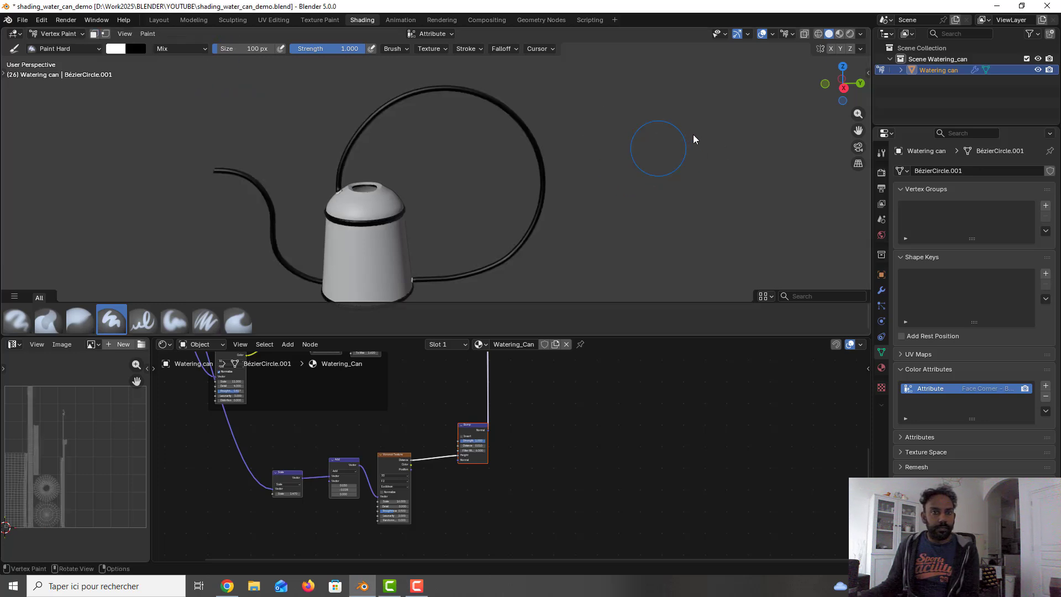
middle_click_drag(360, 207, 360, 169)
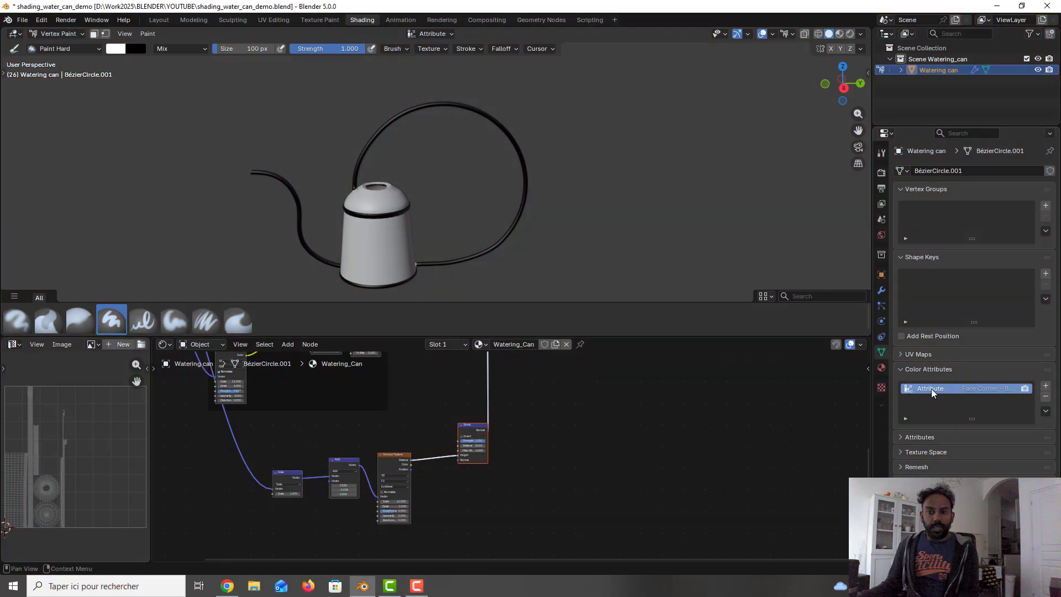
- Rename the watering can's color attribute as square_normal
double_click(930, 388)
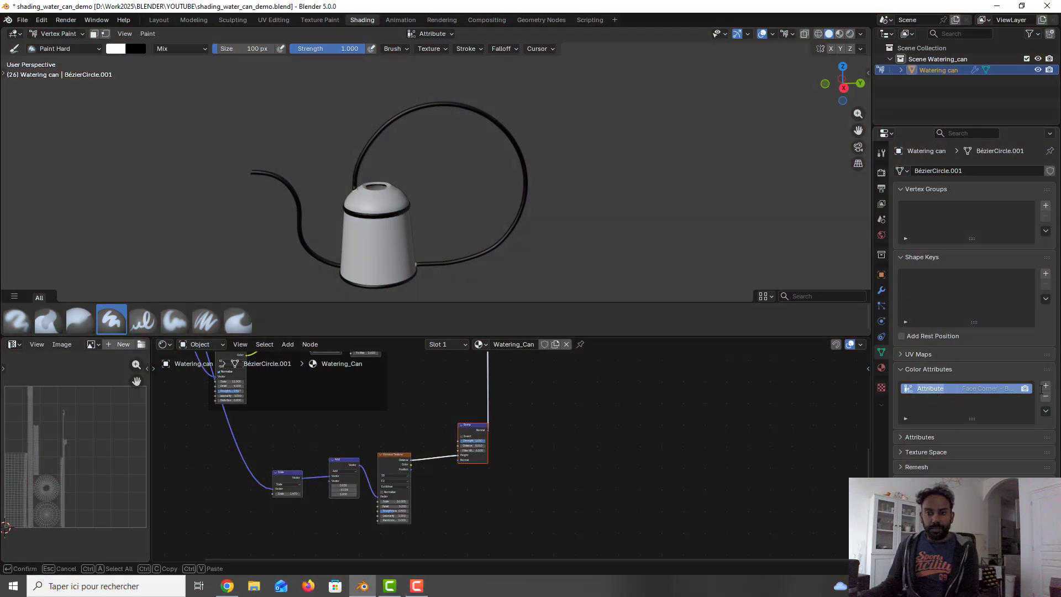
type("square_normal")
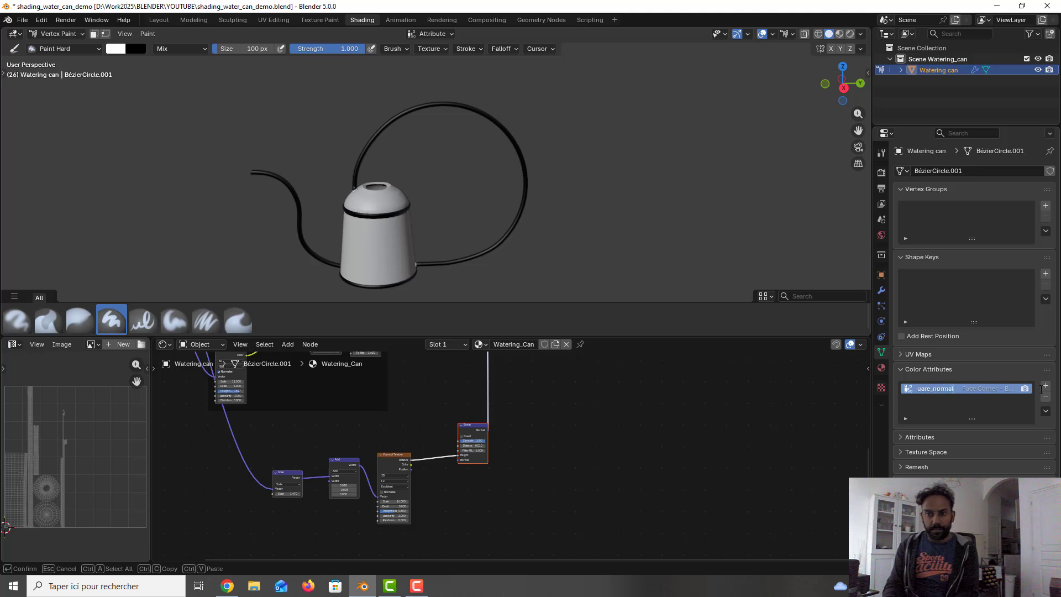
key("Return")
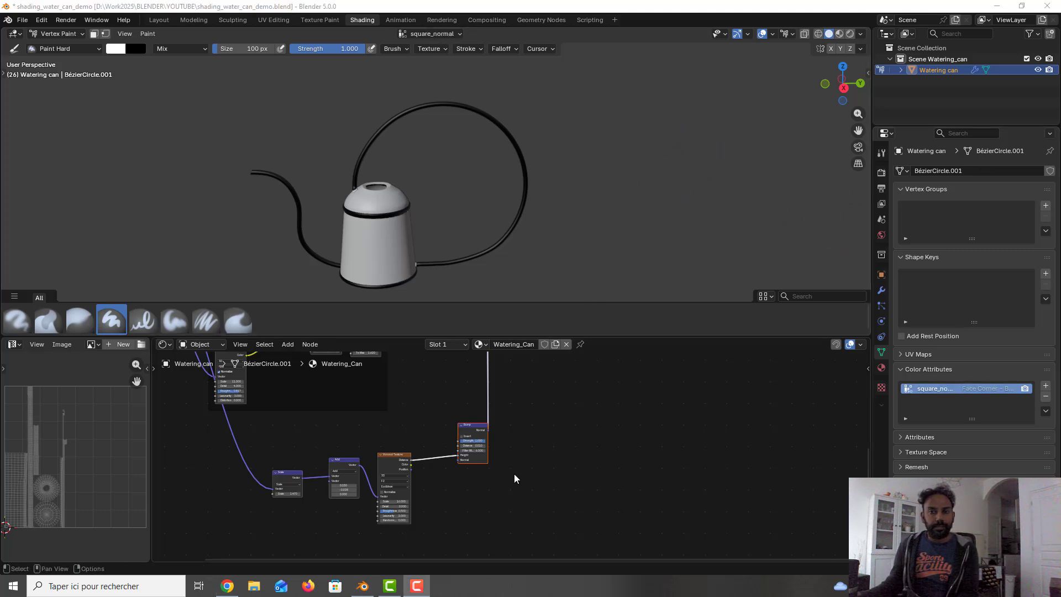
- Add an Attribute node to the Watering_Can material in the free space beside the Bump node
middle_click_drag(505, 454, 491, 415)
scroll(483, 483, "up", 4)
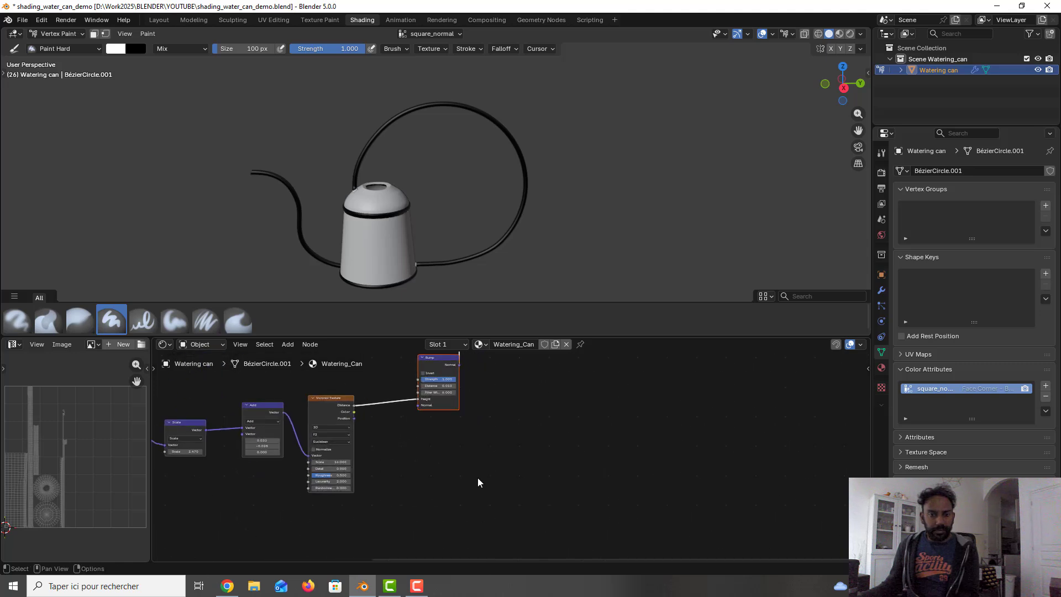
scroll(478, 479, "up", 1)
middle_click_drag(484, 467, 482, 516)
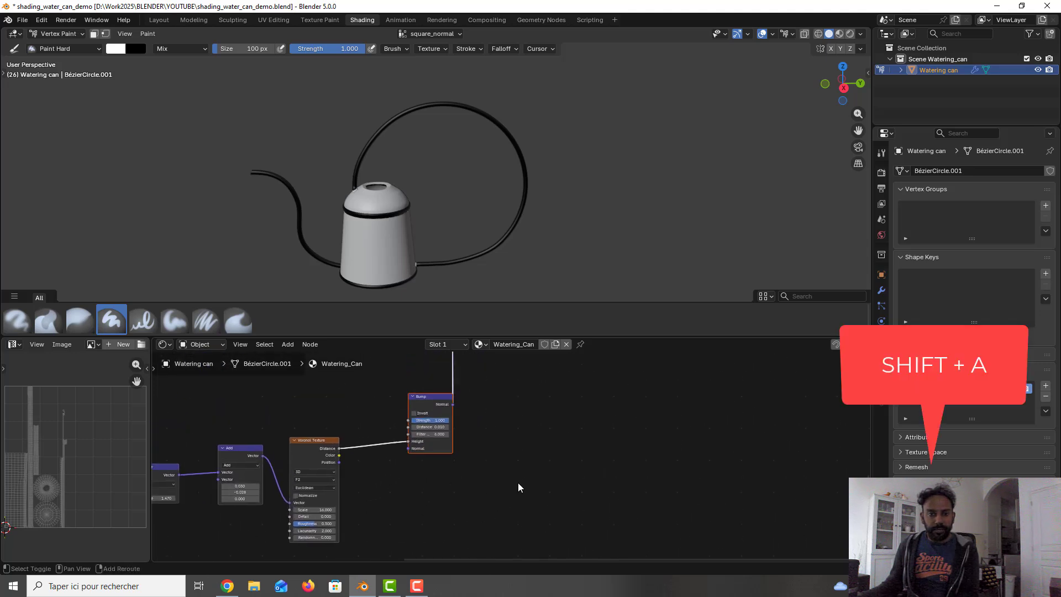
key("shift+a")
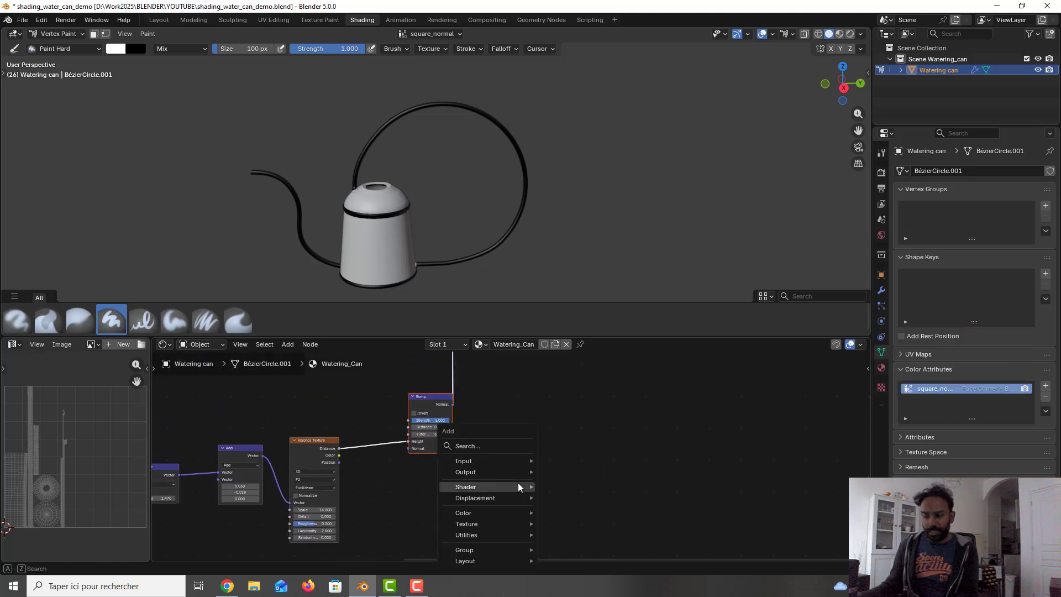
left_click(495, 447)
type("attribu")
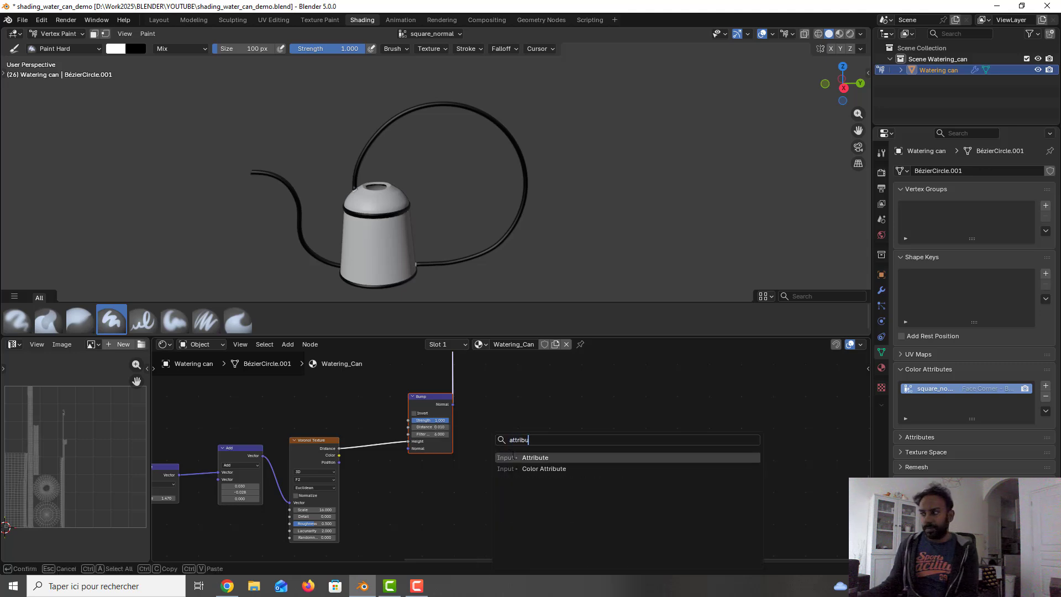
left_click(534, 457)
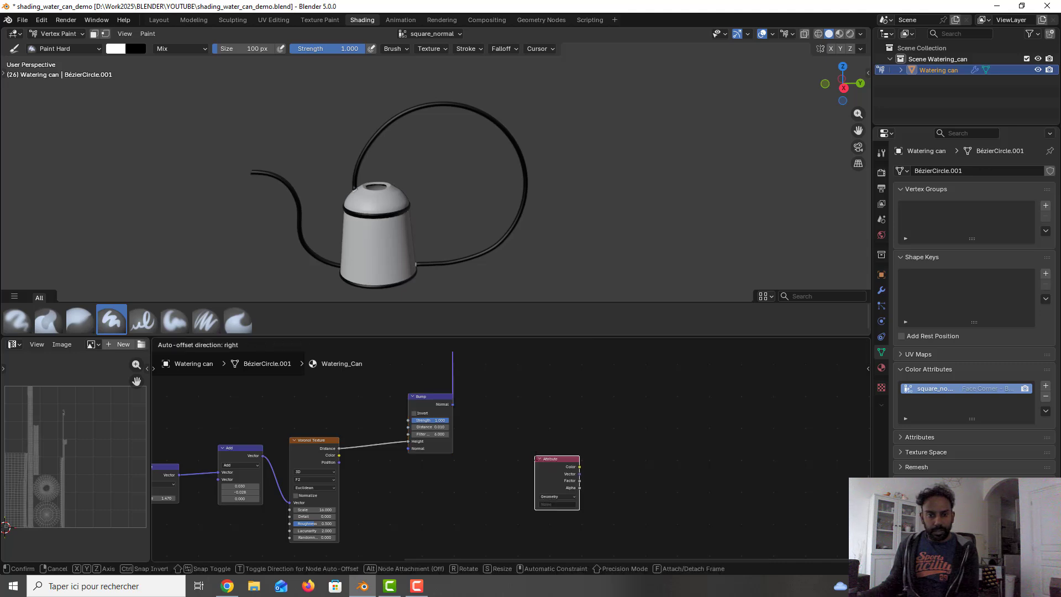
left_click(512, 460)
- Copy the color attribute's name square_normal into the Attribute node's name and place the node closer to the Bump node
middle_click_drag(511, 460, 577, 479)
scroll(611, 476, "up", 3)
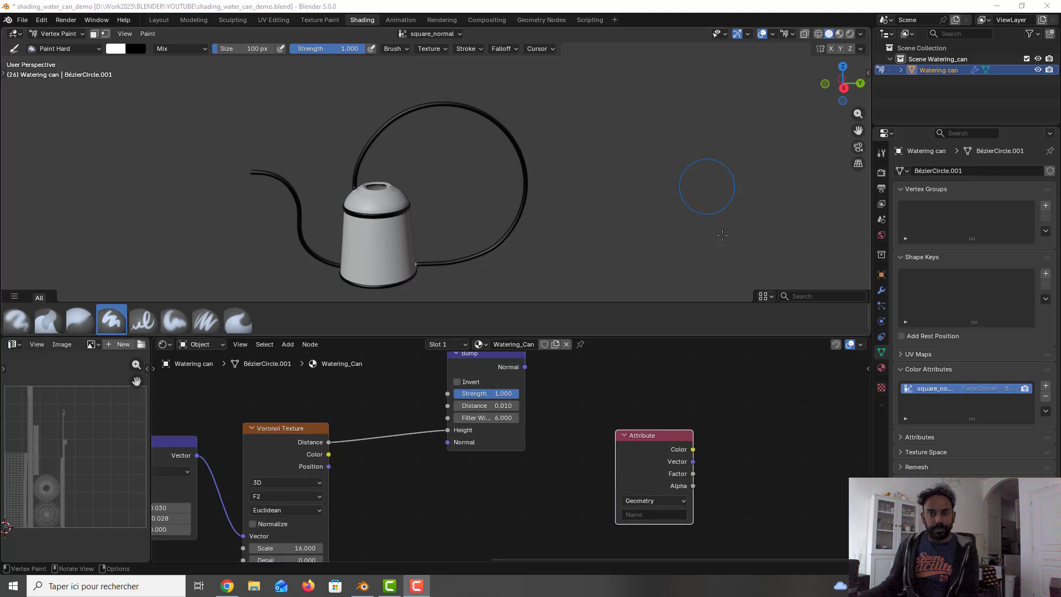
double_click(936, 389)
key("ctrl+c")
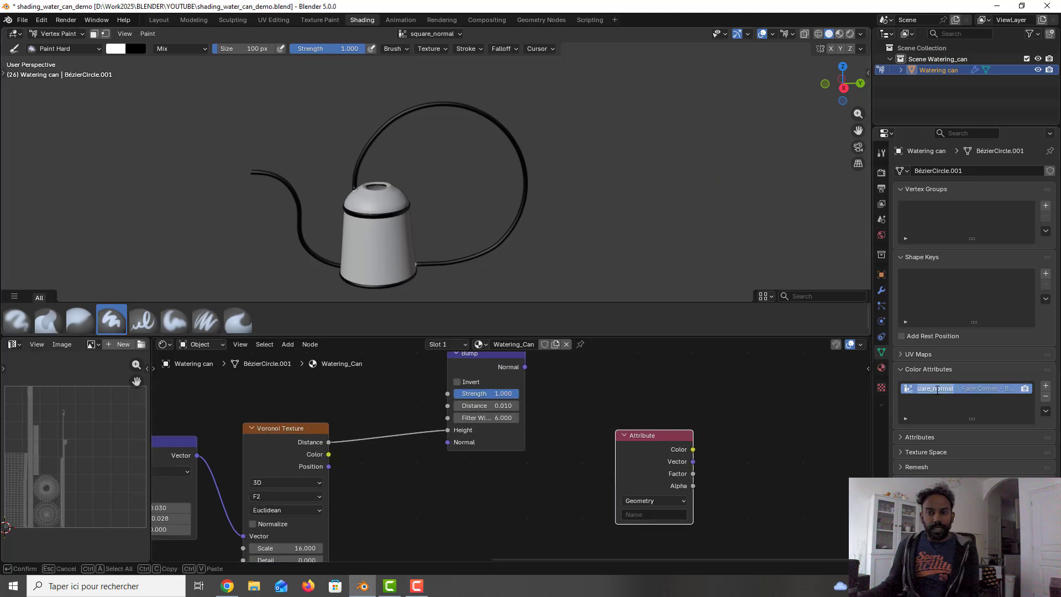
left_click(659, 522)
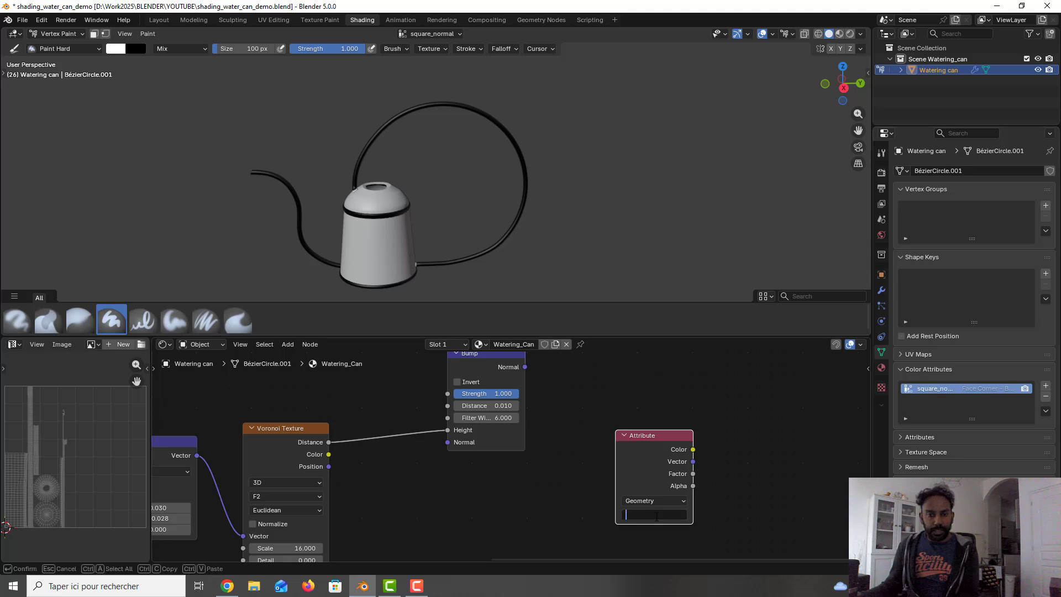
left_click(656, 516)
key("ctrl+v")
key("Return")
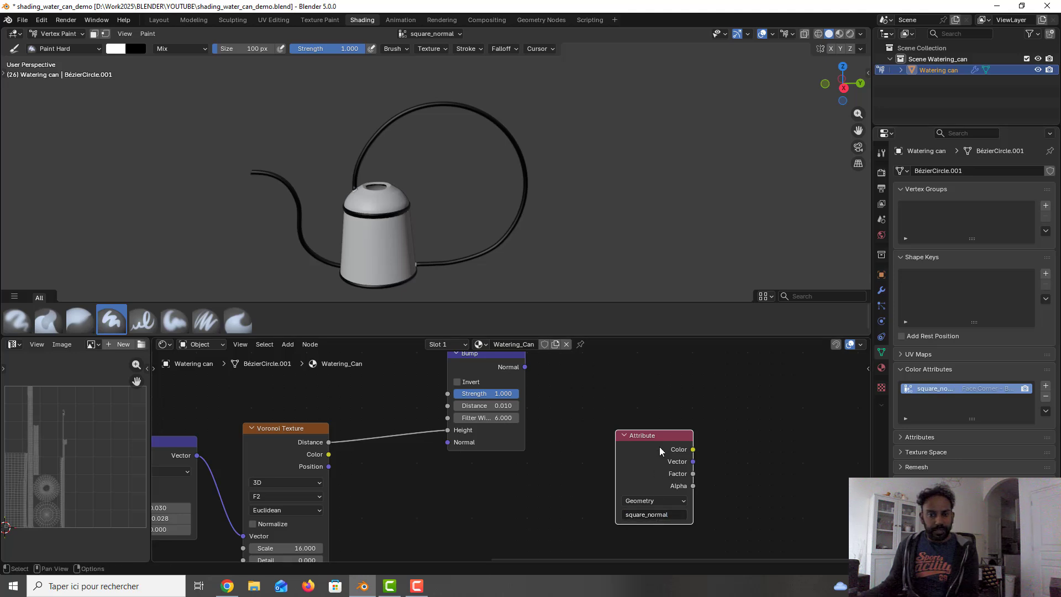
left_click_drag(660, 450, 606, 447)
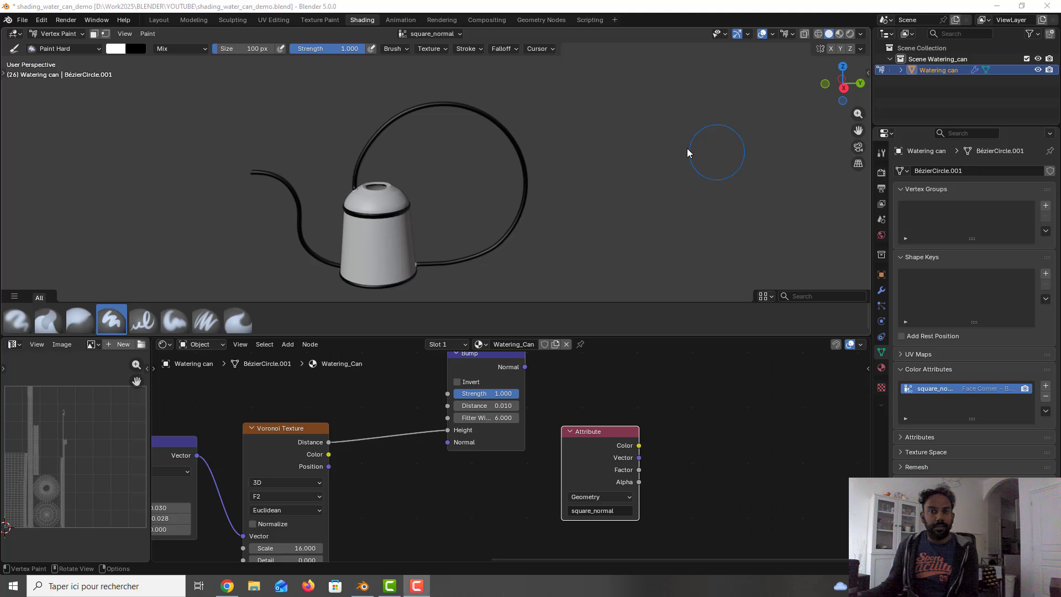
- Insert a Mix node between the Voronoi Texture and Bump nodes and set its data type to Color
scroll(412, 489, "down", 1)
scroll(412, 488, "up", 1)
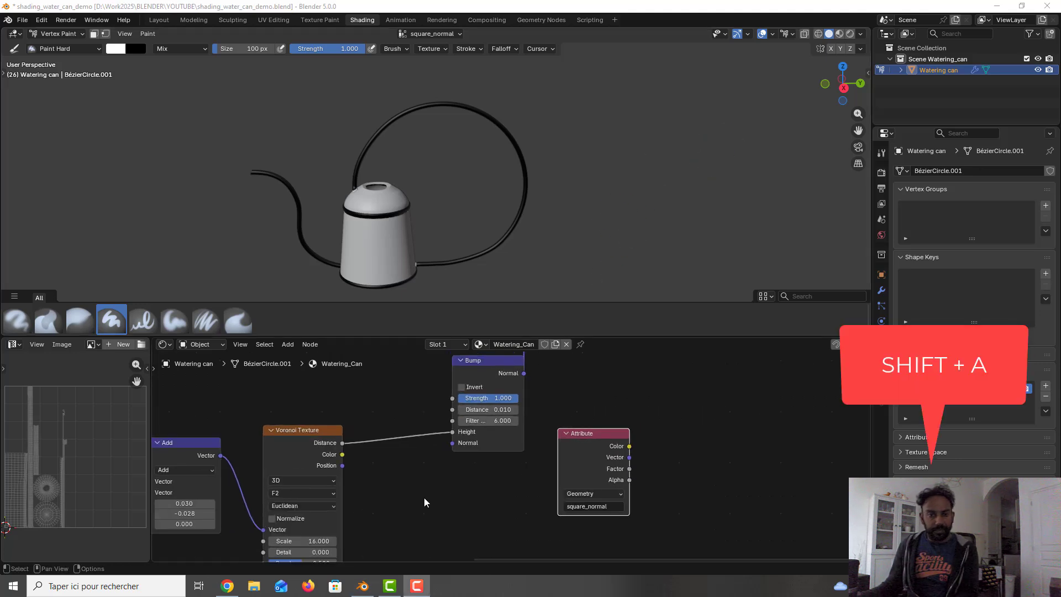
key("shift+a")
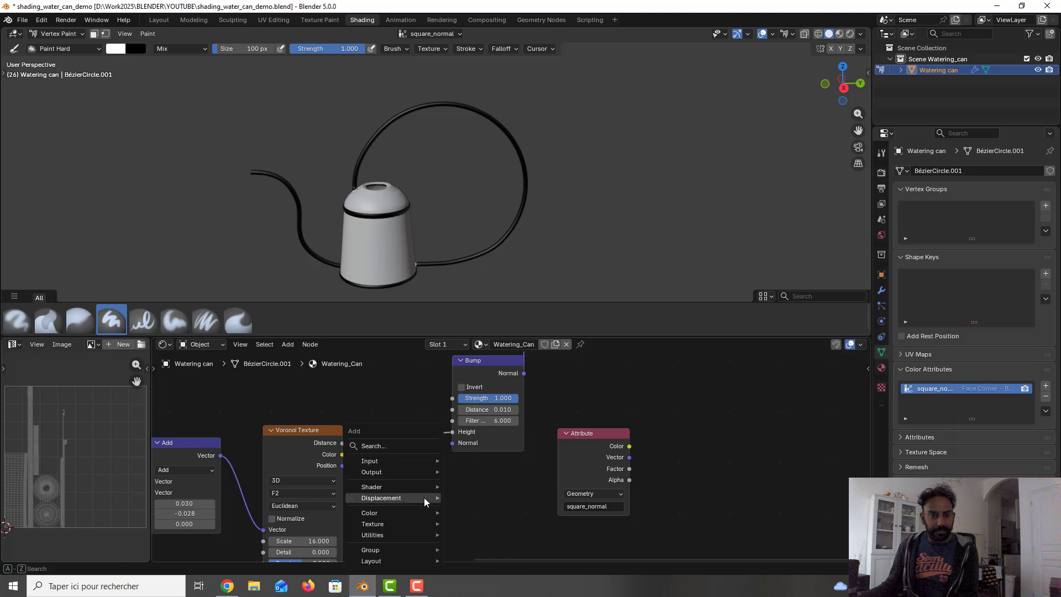
left_click(414, 443)
type("mix")
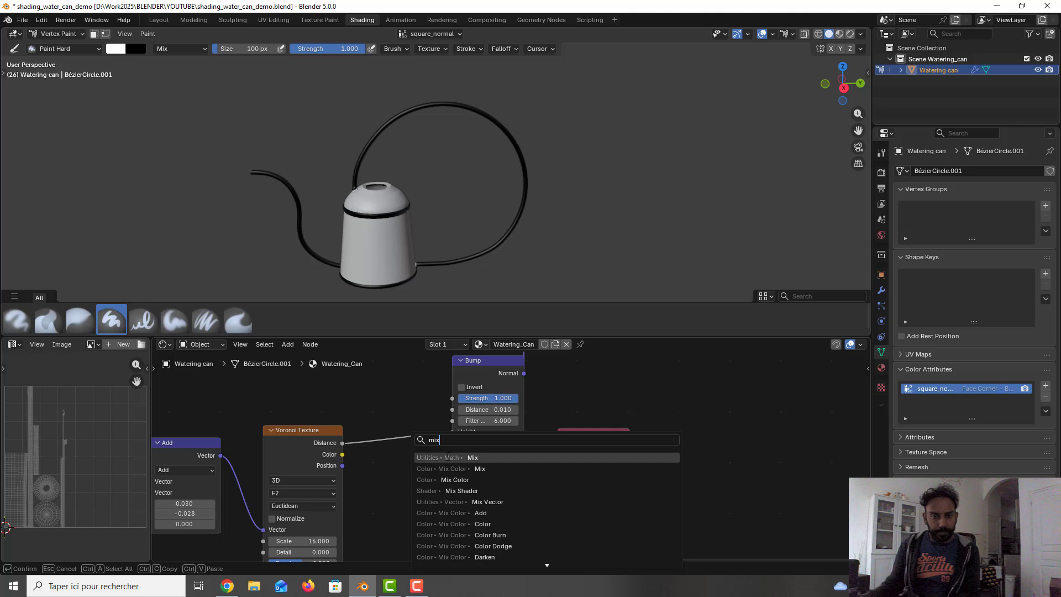
left_click(450, 458)
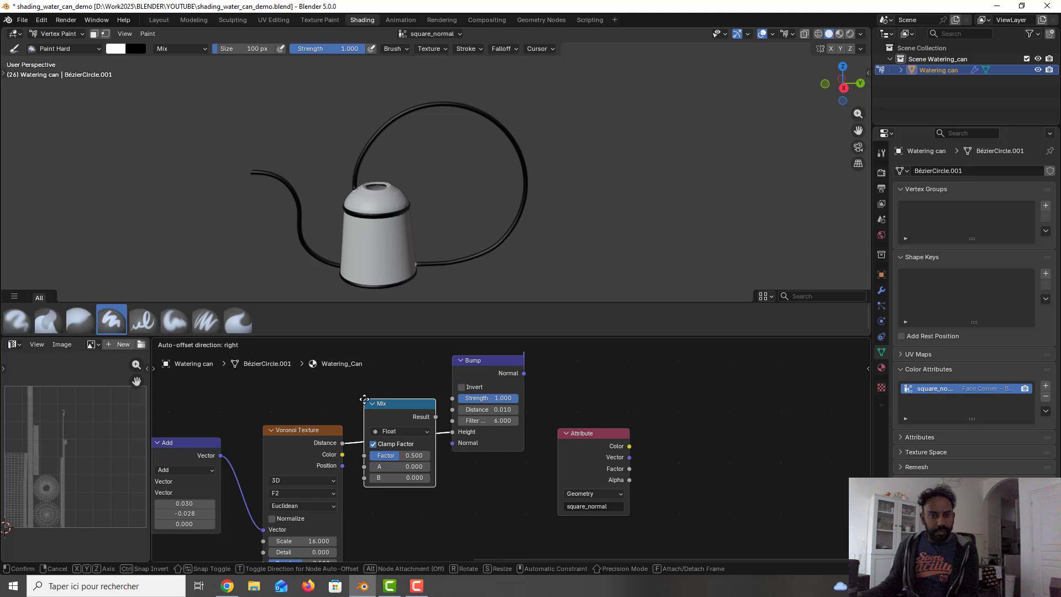
left_click(364, 398)
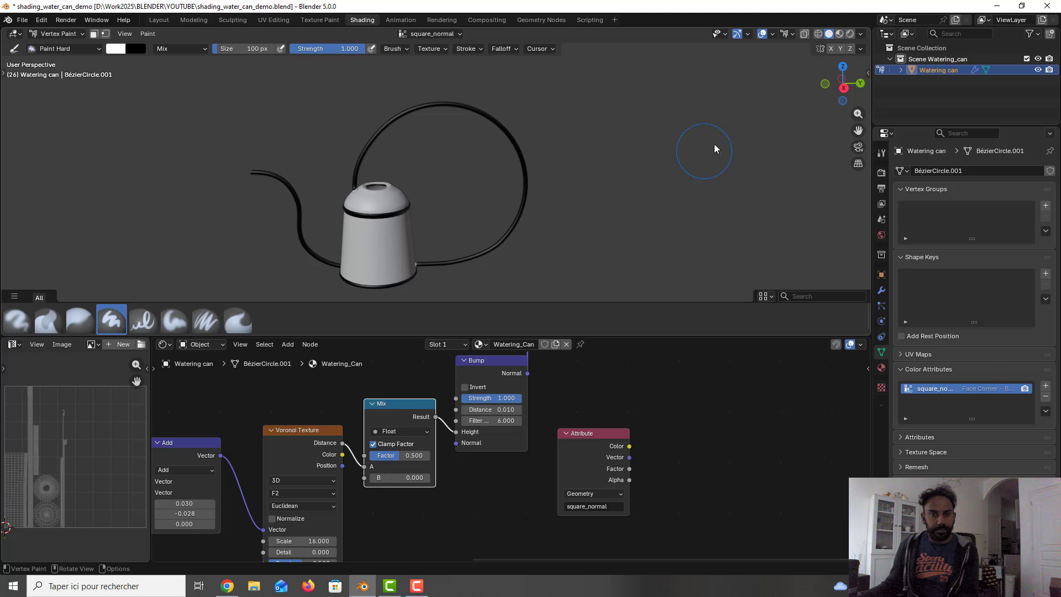
left_click(415, 431)
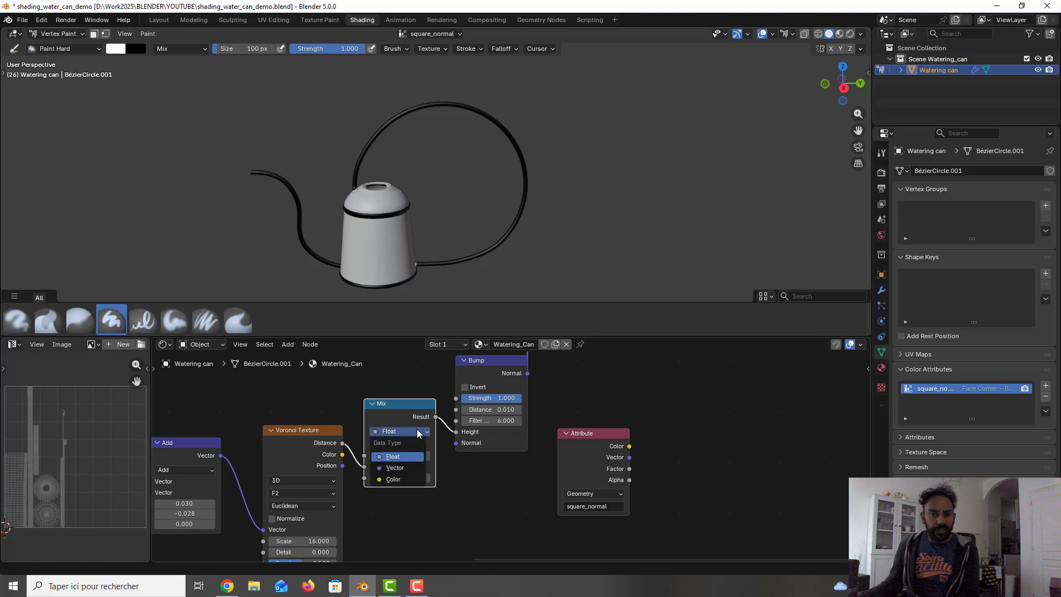
left_click(405, 476)
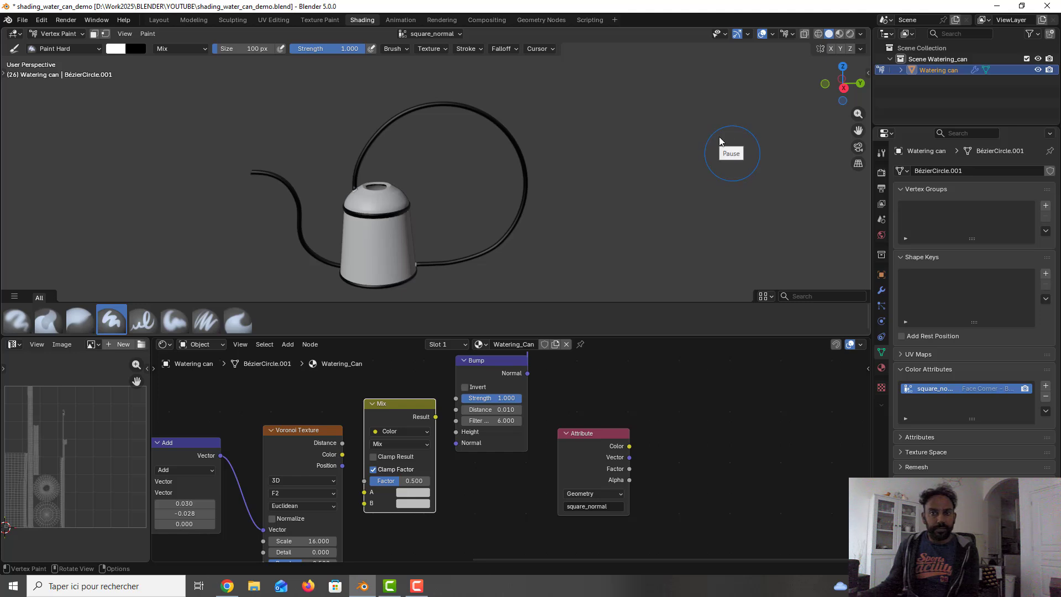
- Reposition the Attribute node directly below the Voronoi Texture node
middle_click_drag(466, 497, 489, 440)
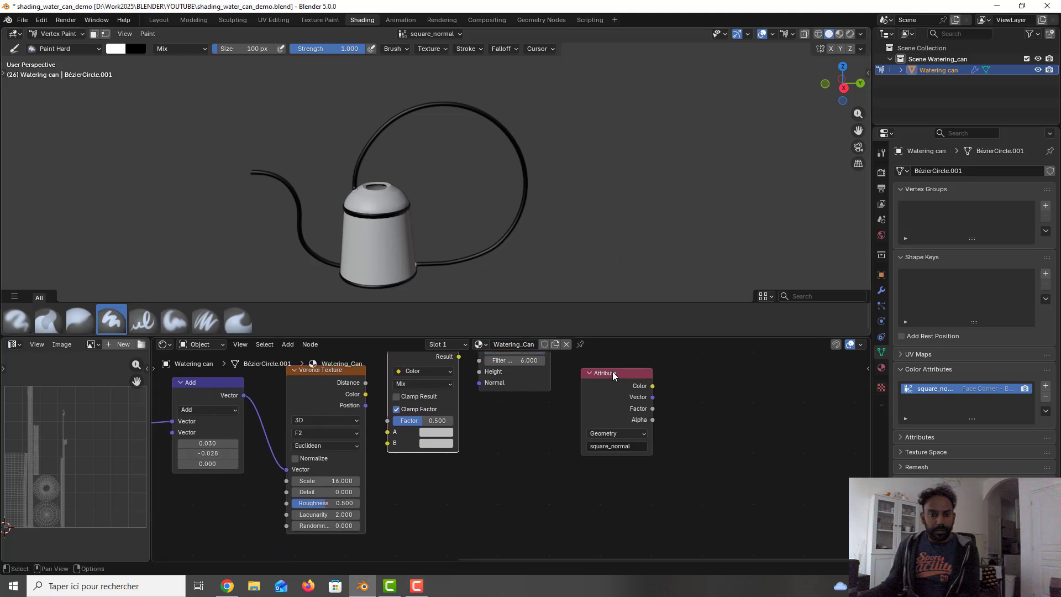
left_click_drag(612, 371, 309, 463)
scroll(413, 402, "up", 1)
scroll(413, 399, "down", 1)
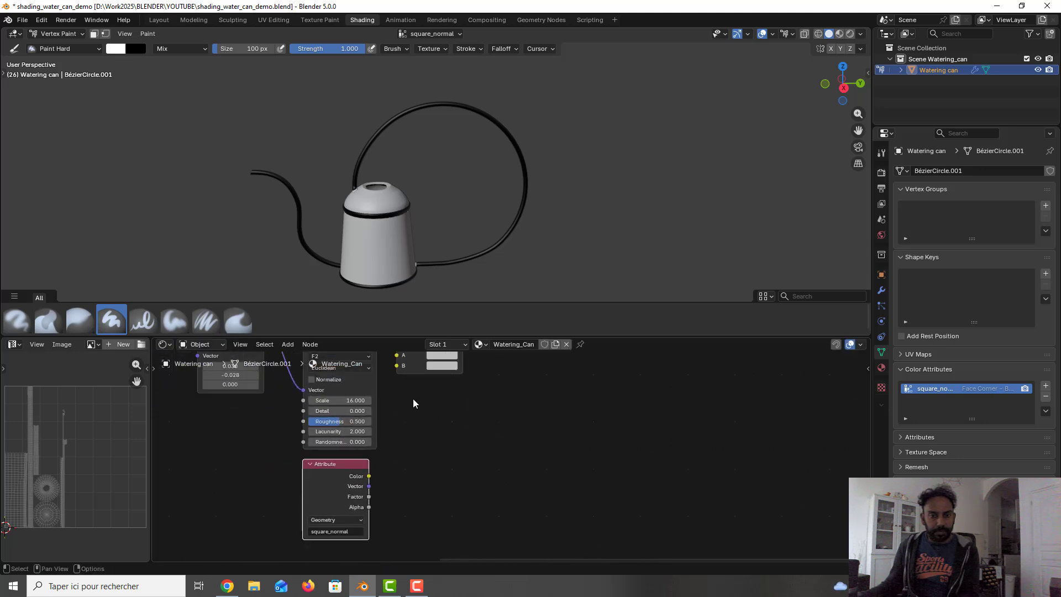
middle_click_drag(412, 399, 402, 479)
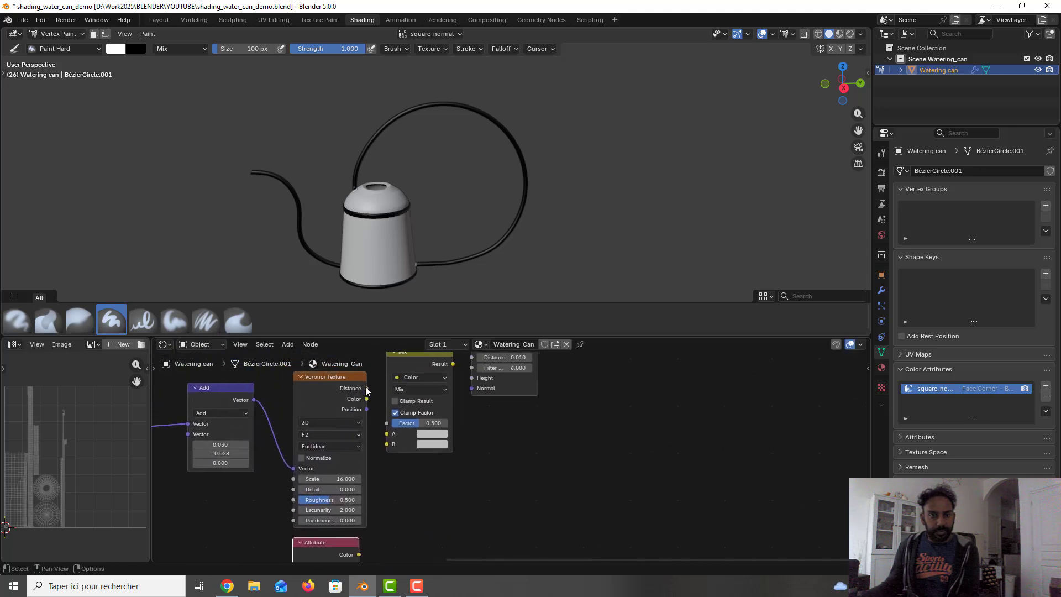
- Connect Voronoi Distance to the Mix node's A, Attribute Color to its Factor, and Mix Result to Bump Height, and save the file
left_click_drag(366, 388, 381, 437)
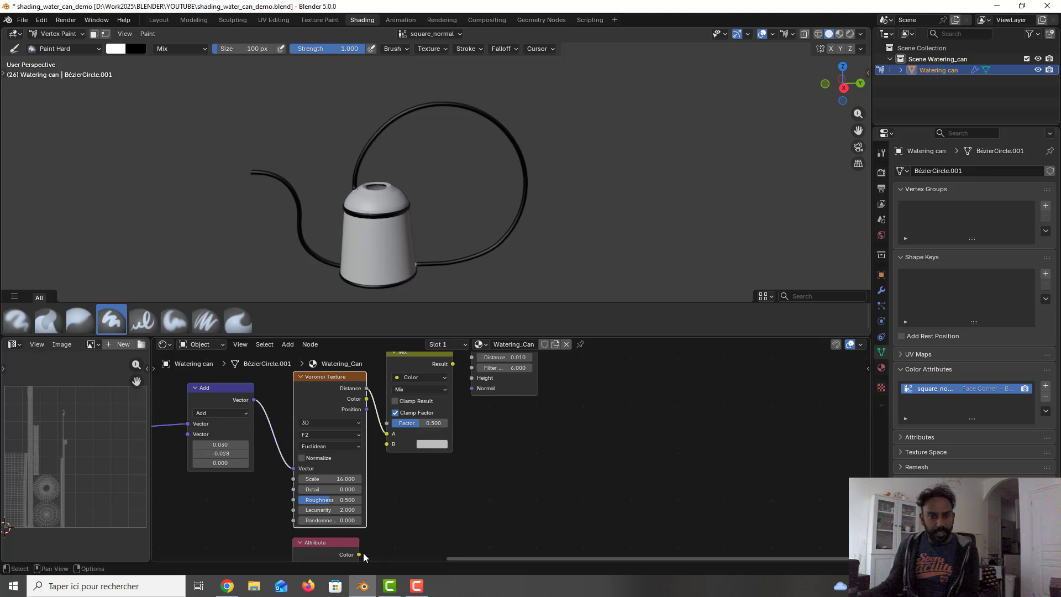
left_click_drag(359, 552, 381, 425)
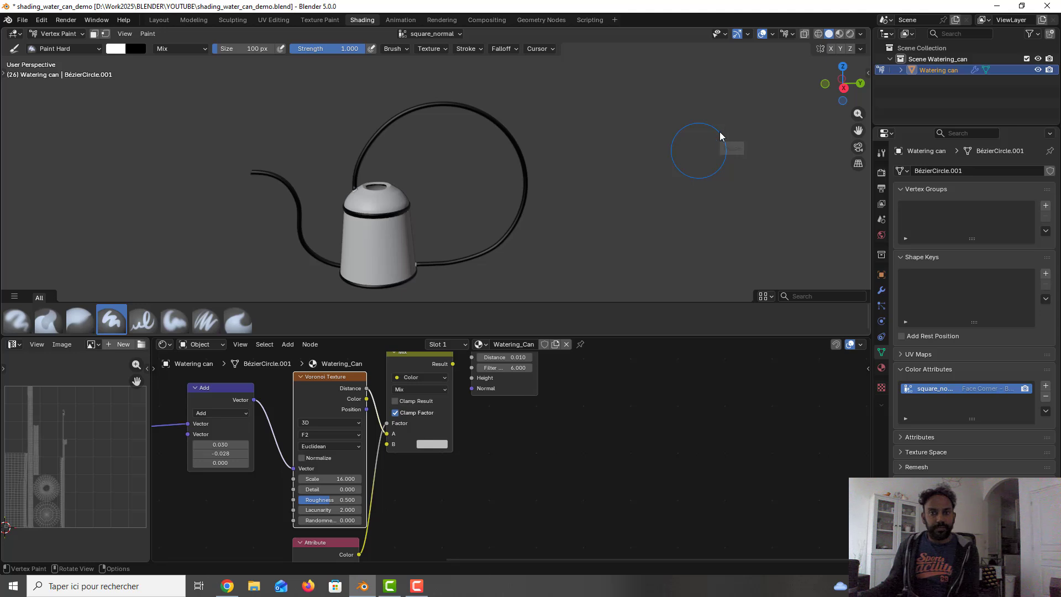
left_click_drag(452, 363, 472, 379)
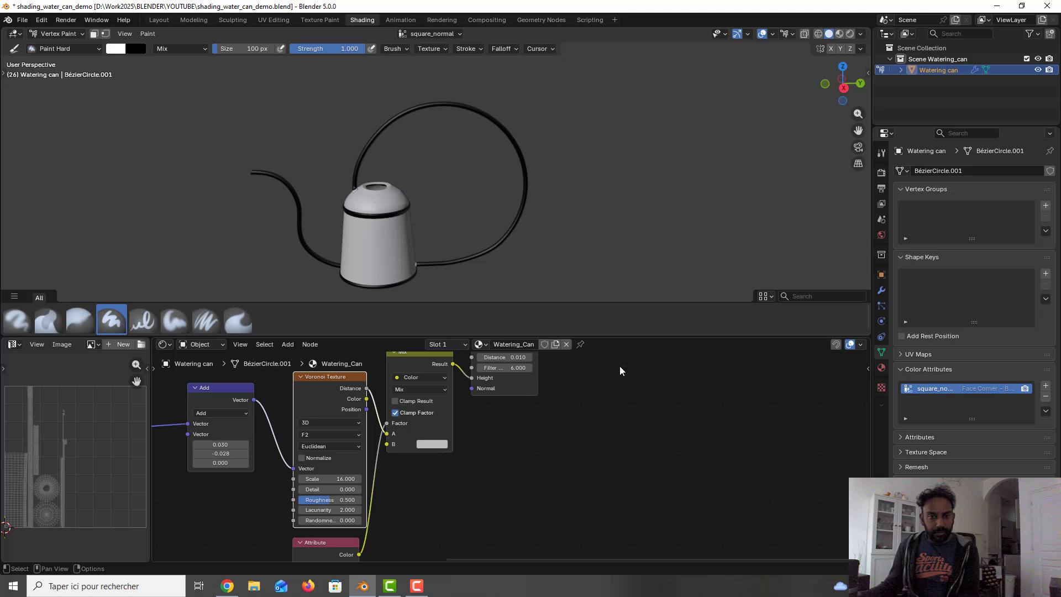
key("ctrl+s")
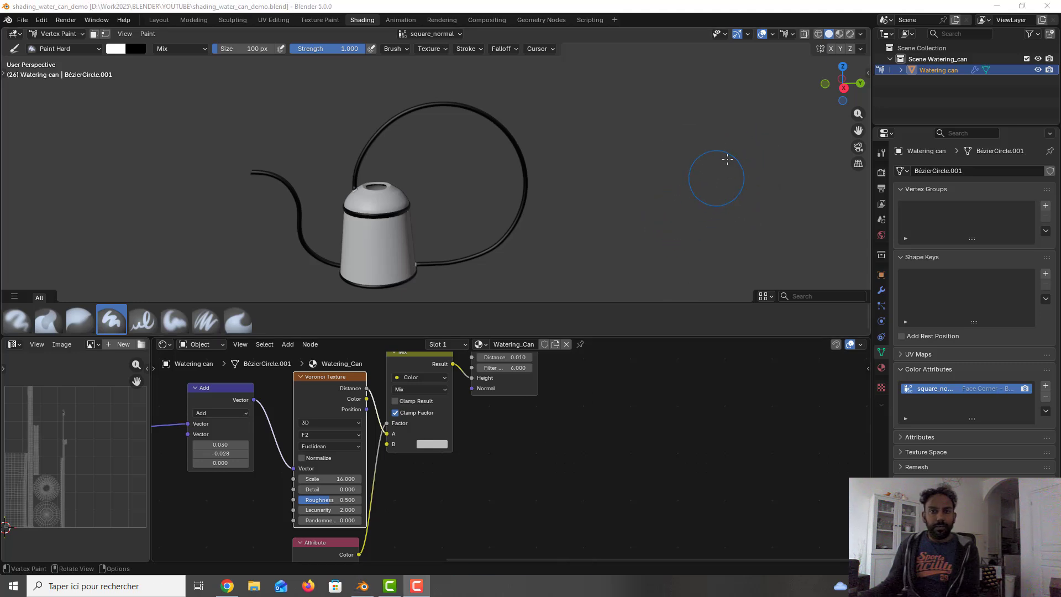
- Show the watering can in Material Preview shading and examine where the diamond bump appears on its body
left_click(839, 34)
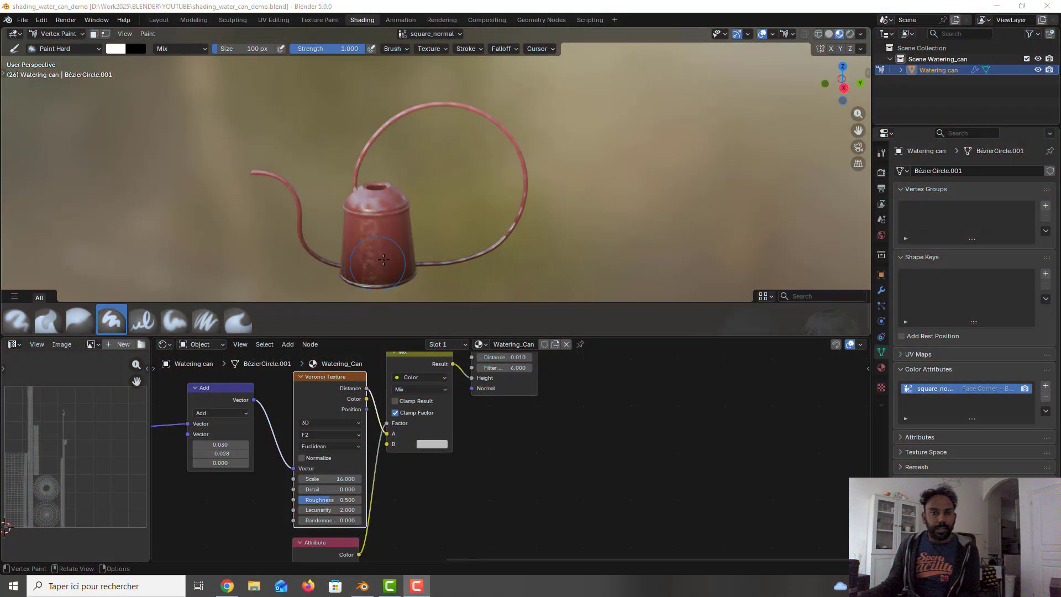
left_click_drag(401, 252, 402, 244)
middle_click_drag(402, 244, 417, 223, "shift")
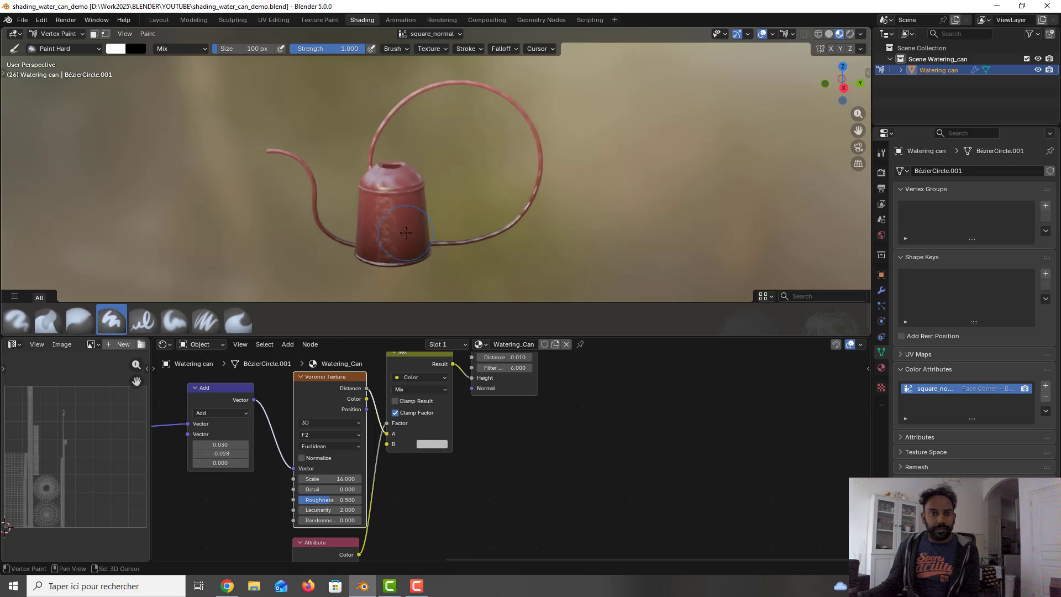
scroll(399, 218, "up", 1)
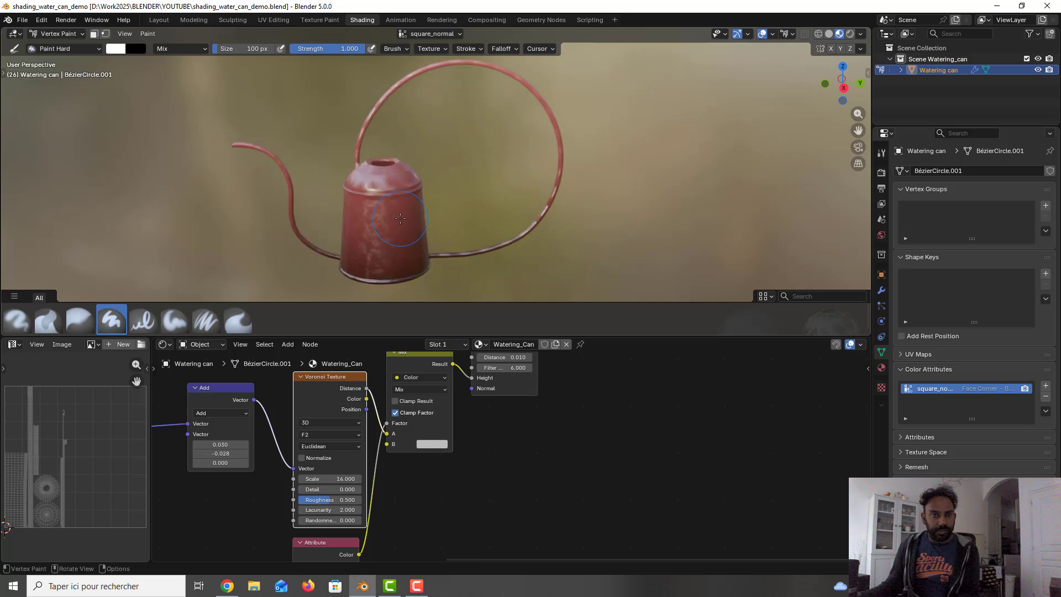
left_click(709, 139)
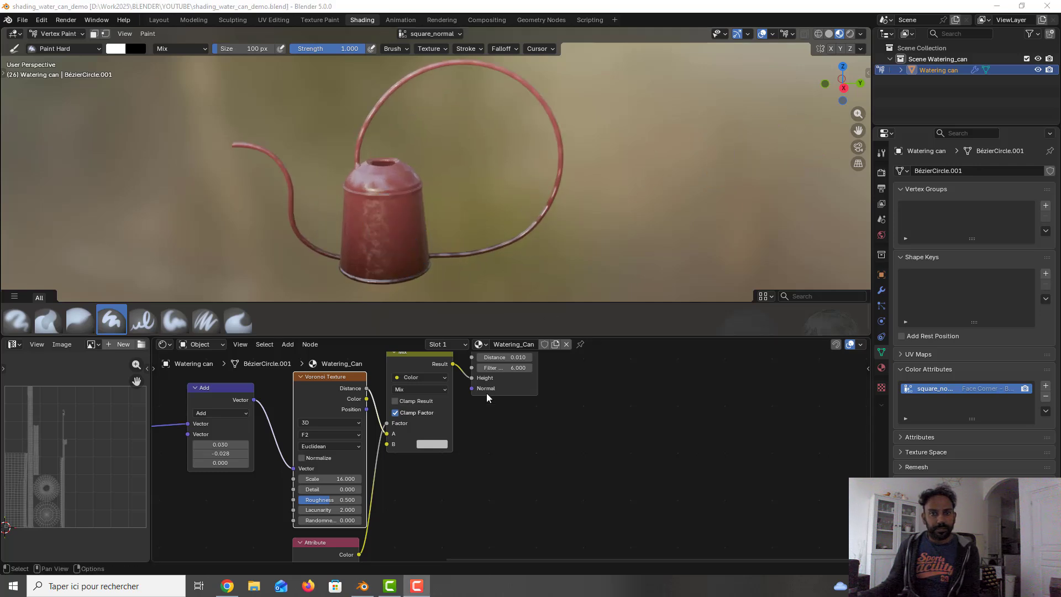
- Move the Voronoi Distance link from the Mix node's A input to B, save the file, and return the viewport to Solid shading
left_click_drag(387, 435, 388, 448)
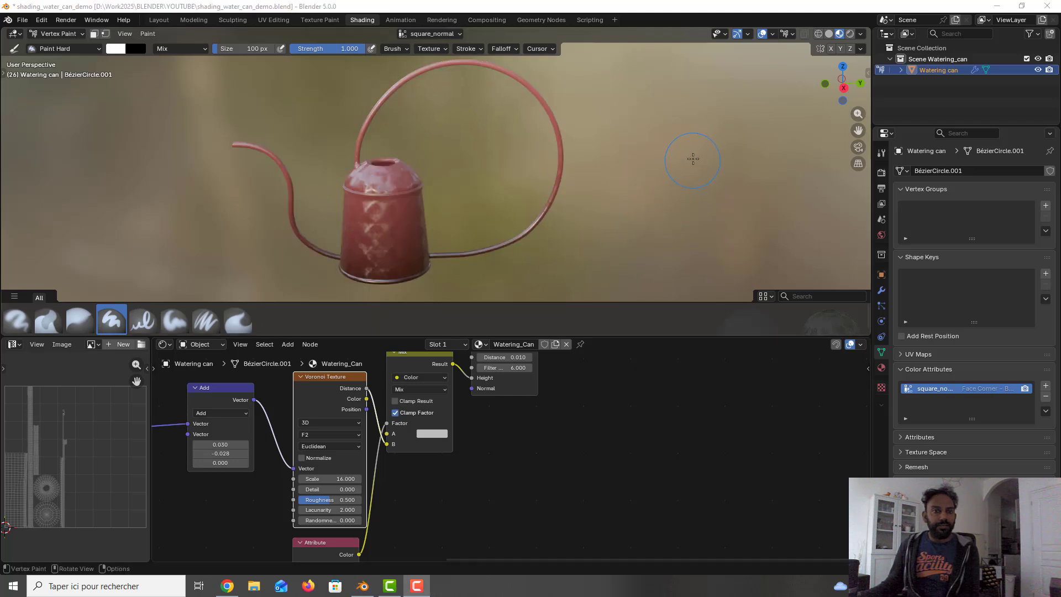
key("ctrl+s")
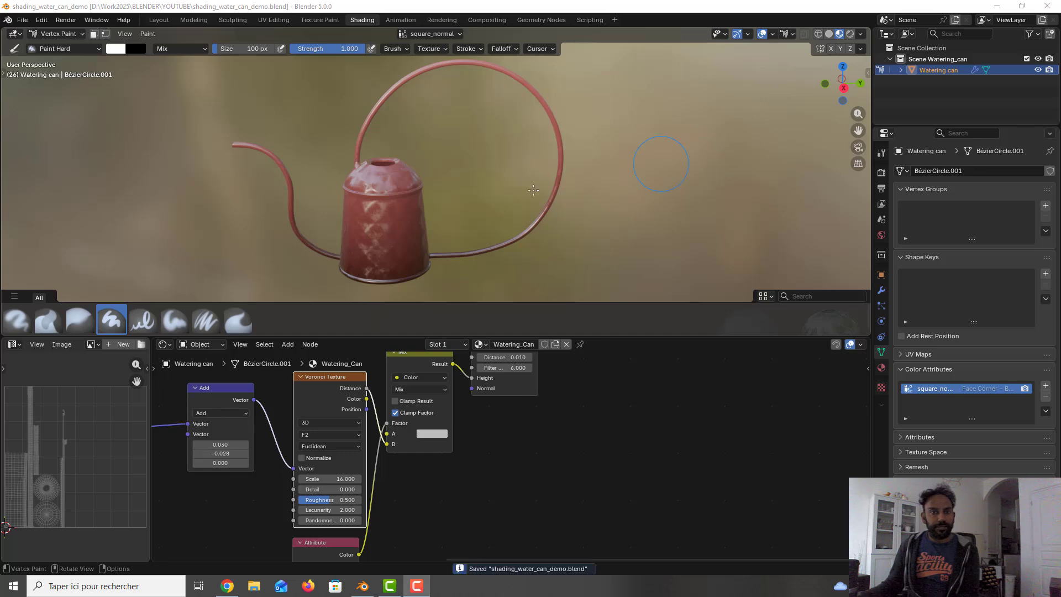
middle_click_drag(377, 200, 476, 176)
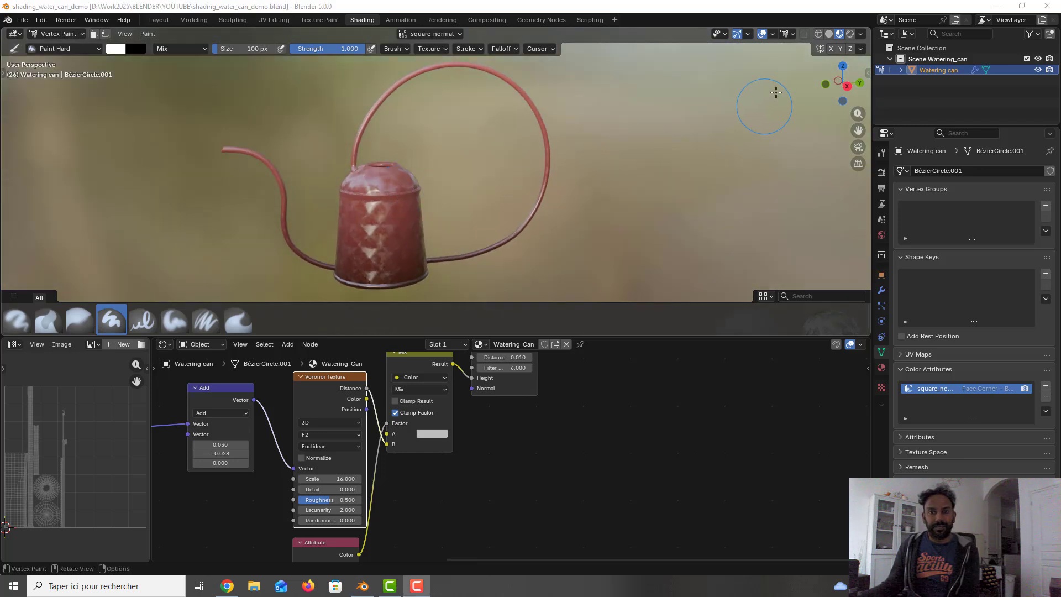
left_click(831, 34)
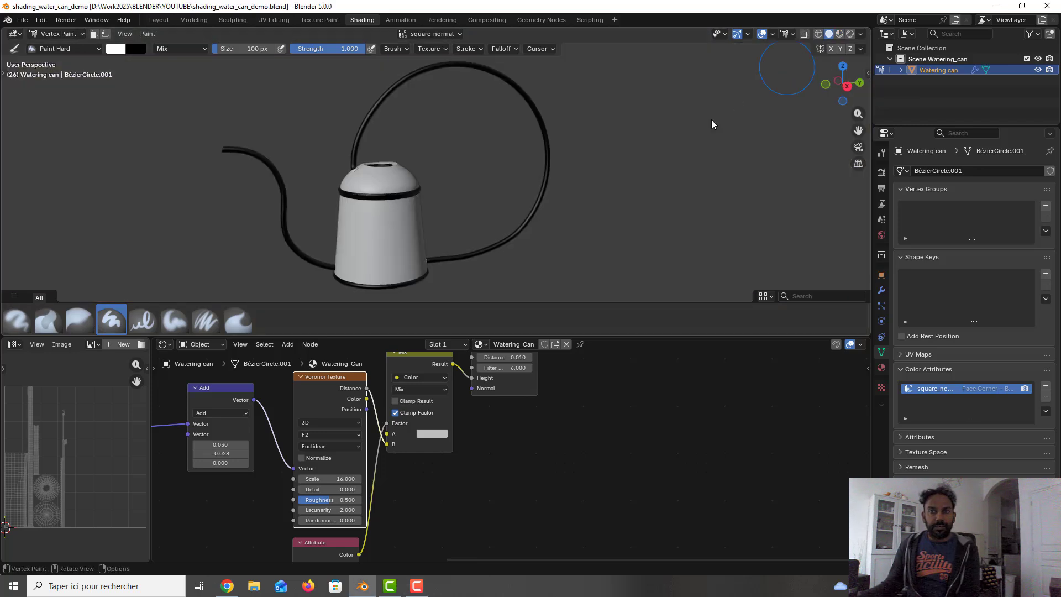
- Align the viewport to the right orthographic view, switch the watering can from Vertex Paint to Object Mode, and save the file
middle_click_drag(486, 229, 515, 216, "shift")
key("KP_3")
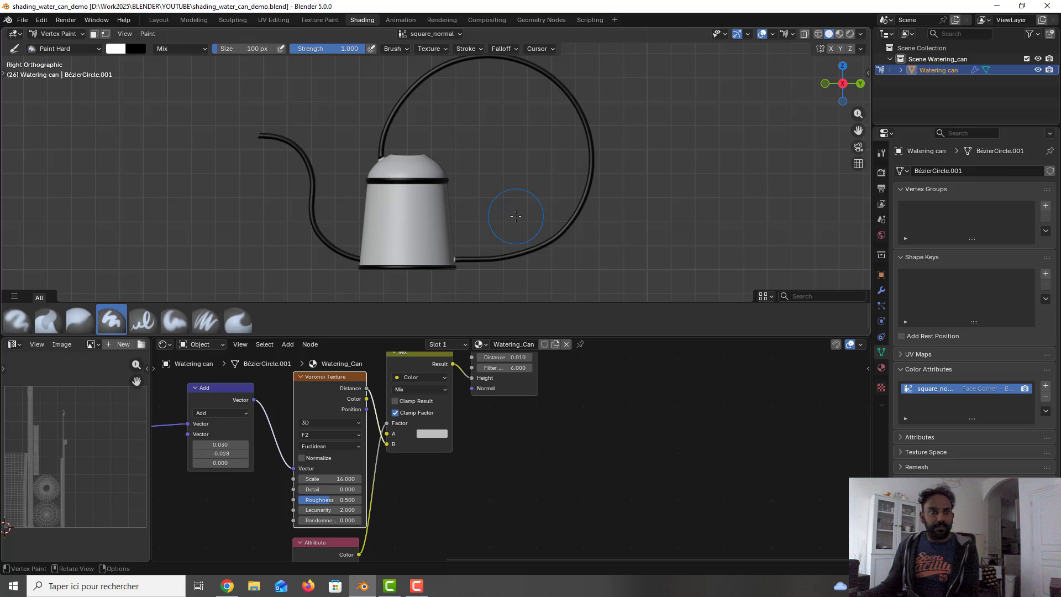
left_click(72, 34)
left_click(69, 47)
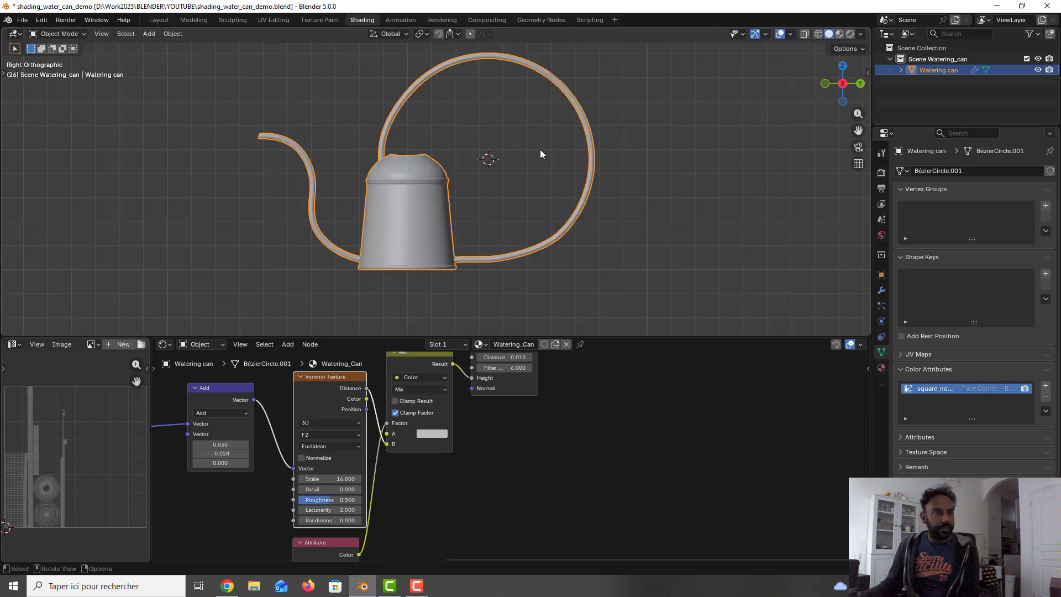
key("ctrl+s")
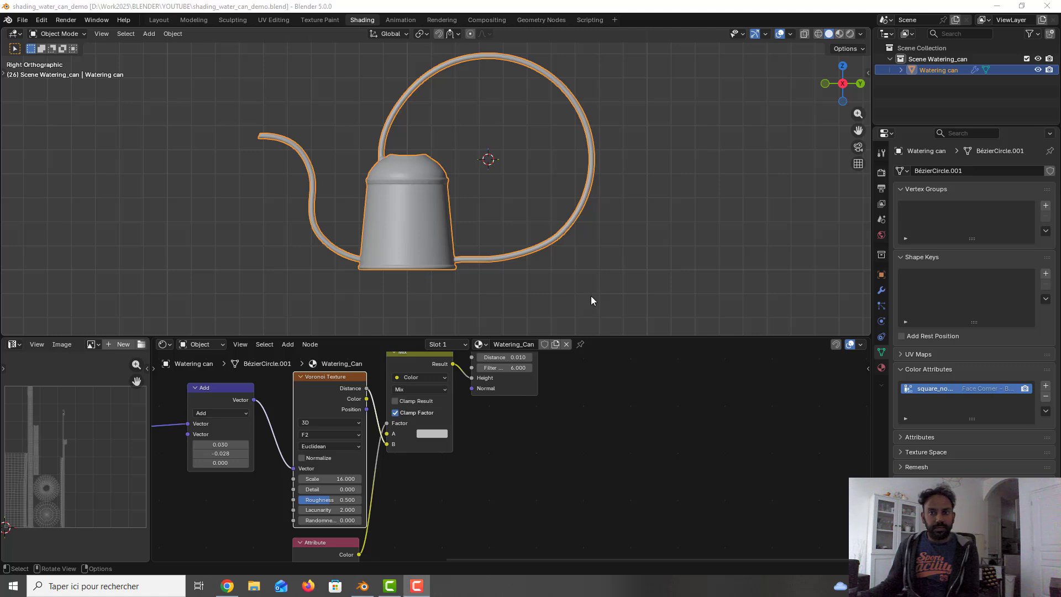
- Add a Wave Texture node in the empty space below the Mix node
middle_click_drag(520, 481, 518, 410)
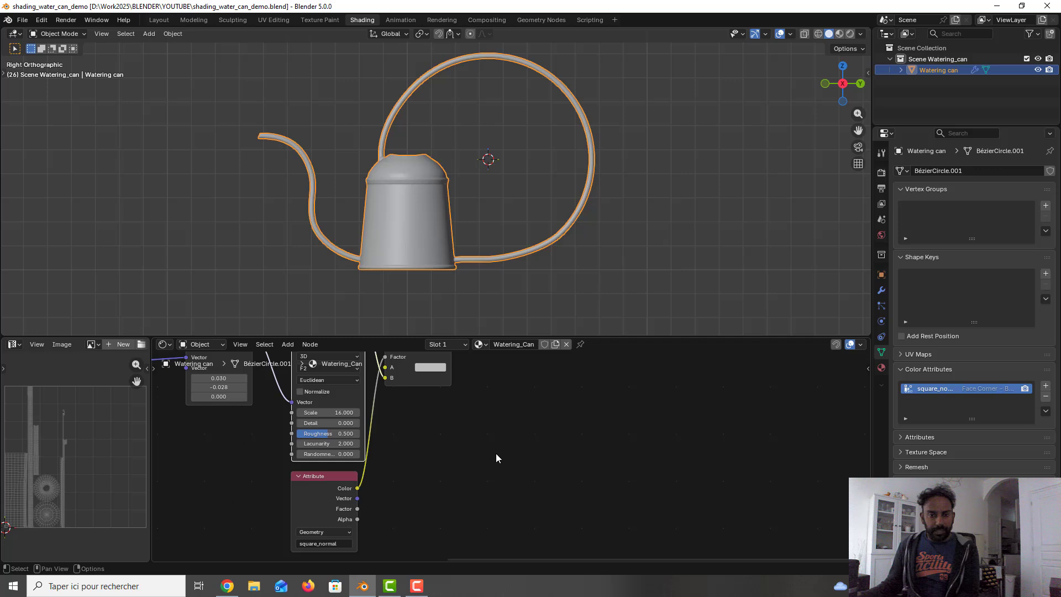
key("shift+a")
type("w")
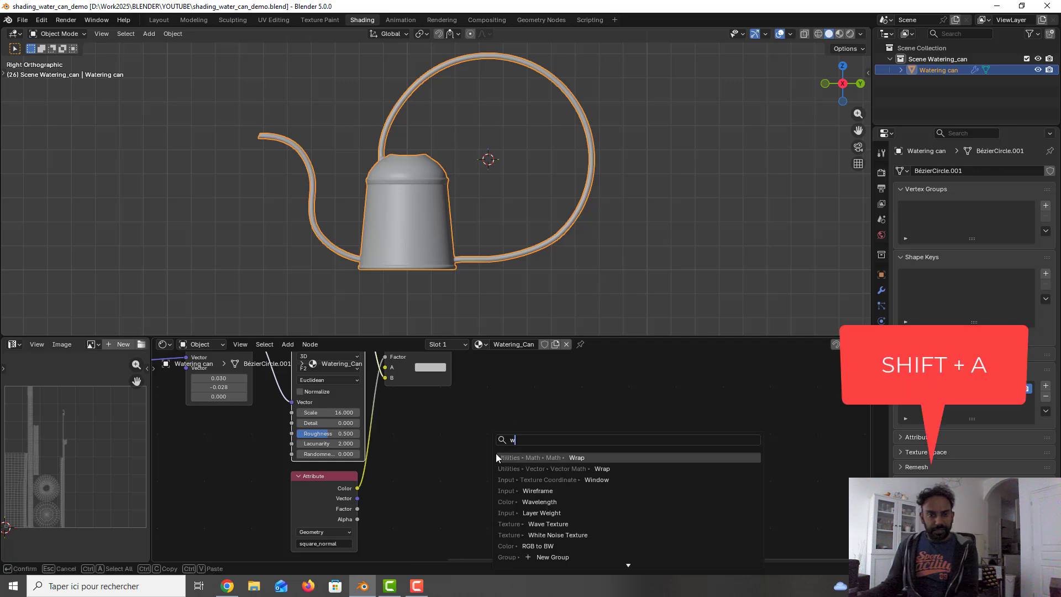
type("ave te")
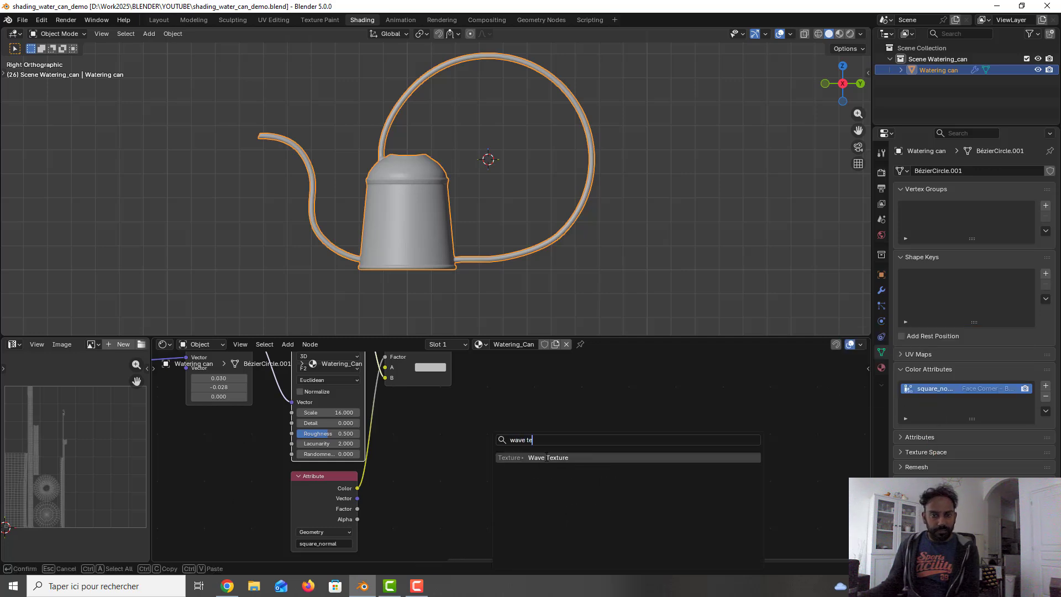
key("Return")
left_click(462, 425)
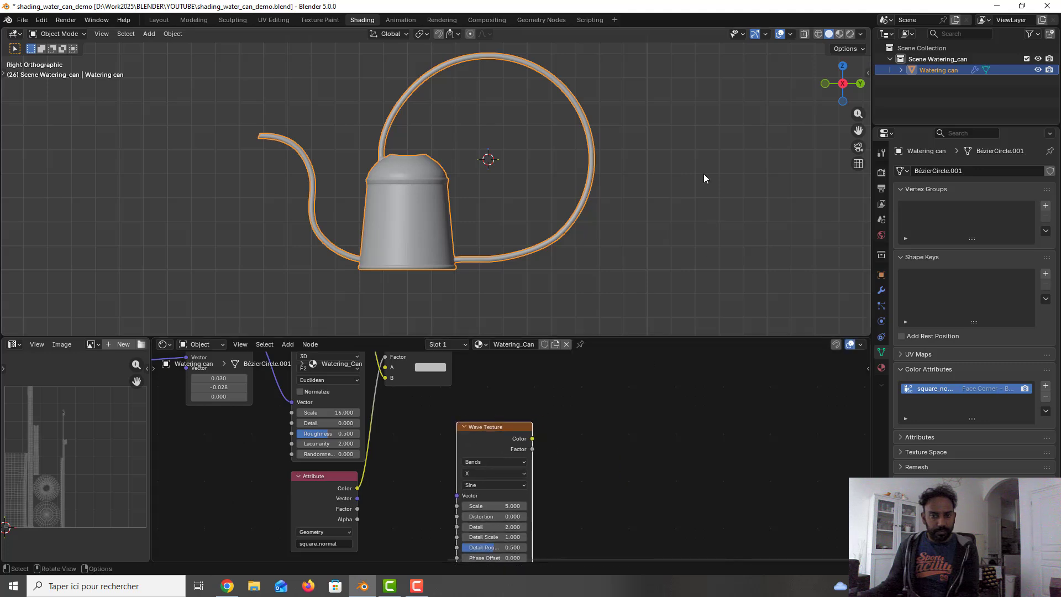
- Copy the Texture Coordinate node that feeds the color and roughness frames and paste a duplicate of it
scroll(416, 406, "down", 2)
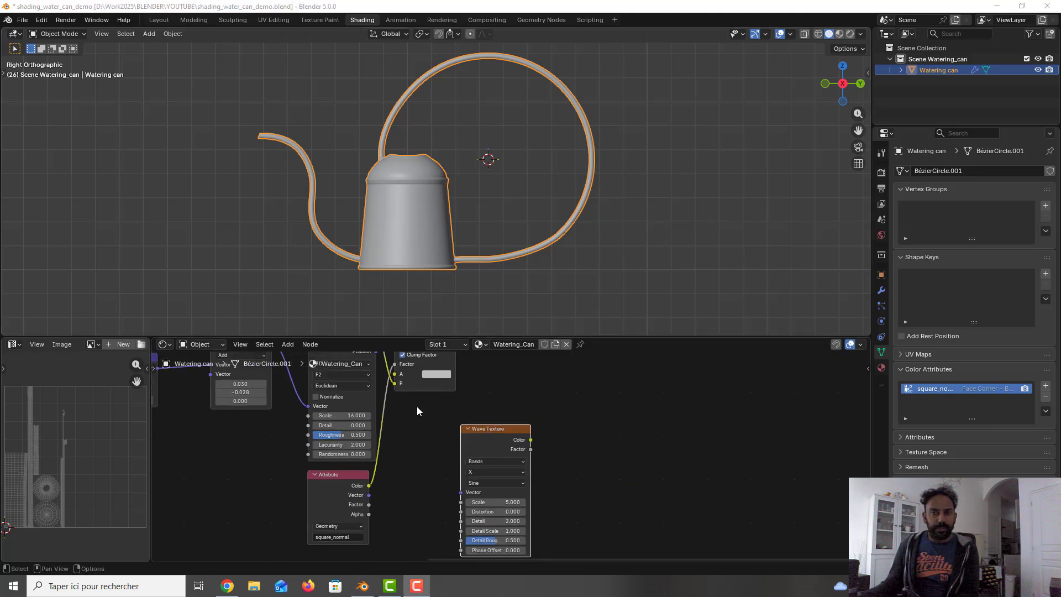
middle_click_drag(279, 395, 533, 518, "shift")
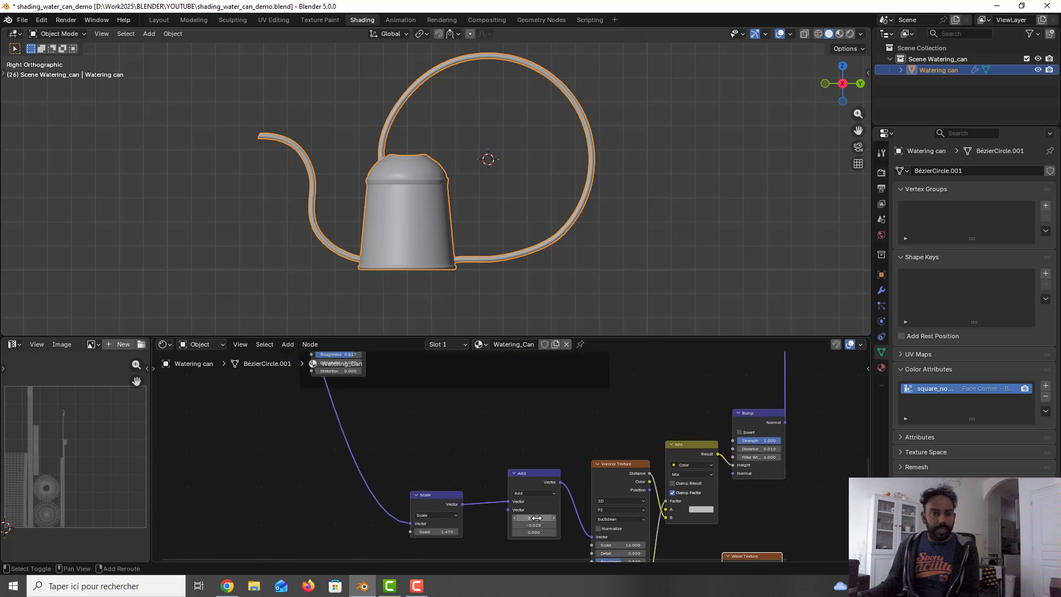
middle_click_drag(408, 466, 687, 552, "shift")
scroll(559, 453, "down", 4)
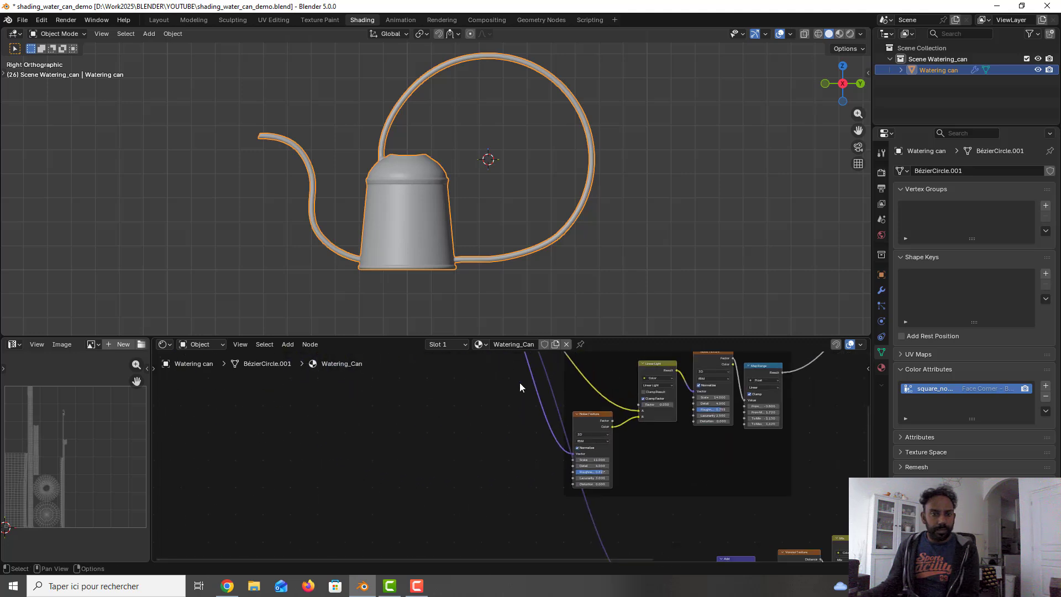
middle_click_drag(519, 398, 455, 559)
left_click(413, 423)
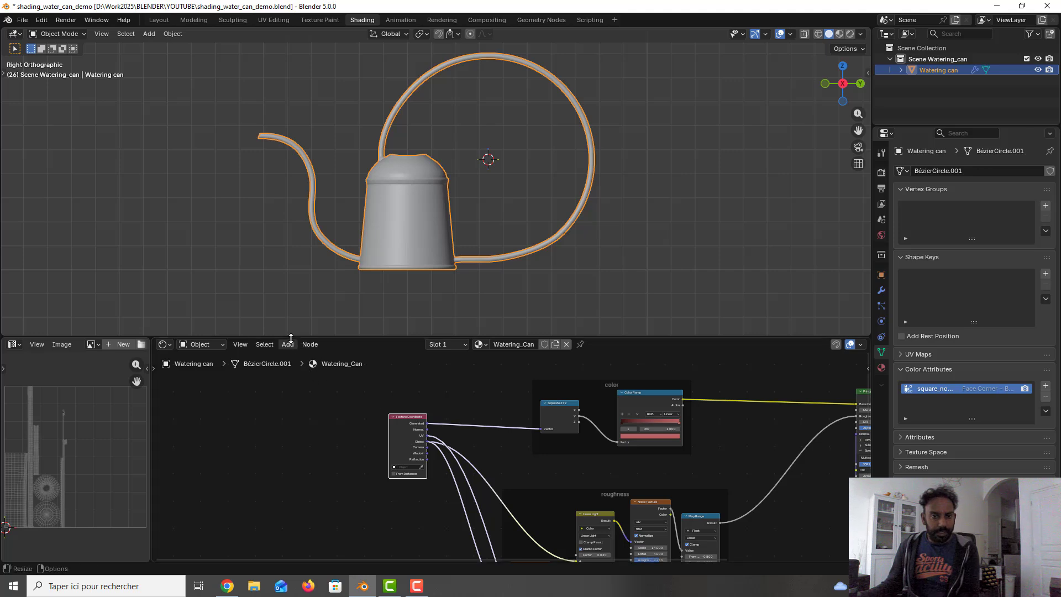
left_click(308, 343)
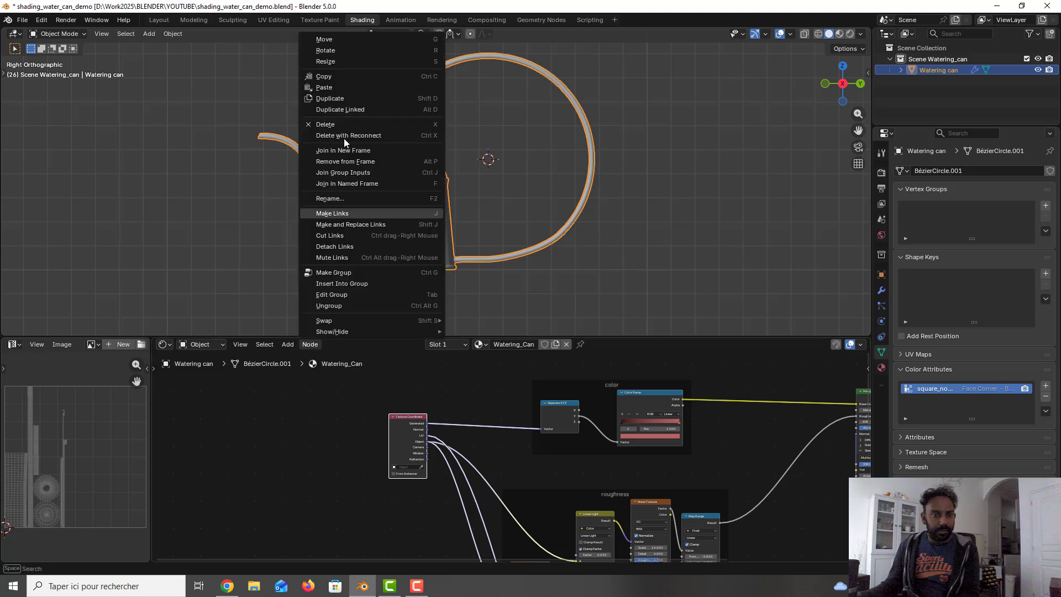
left_click(335, 79)
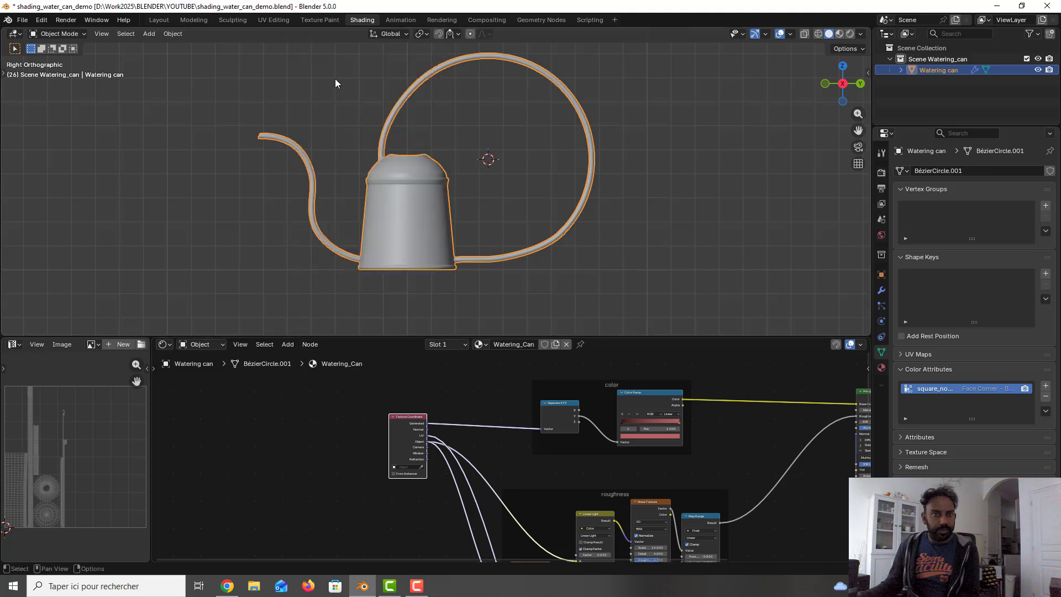
left_click(347, 428)
left_click(309, 343)
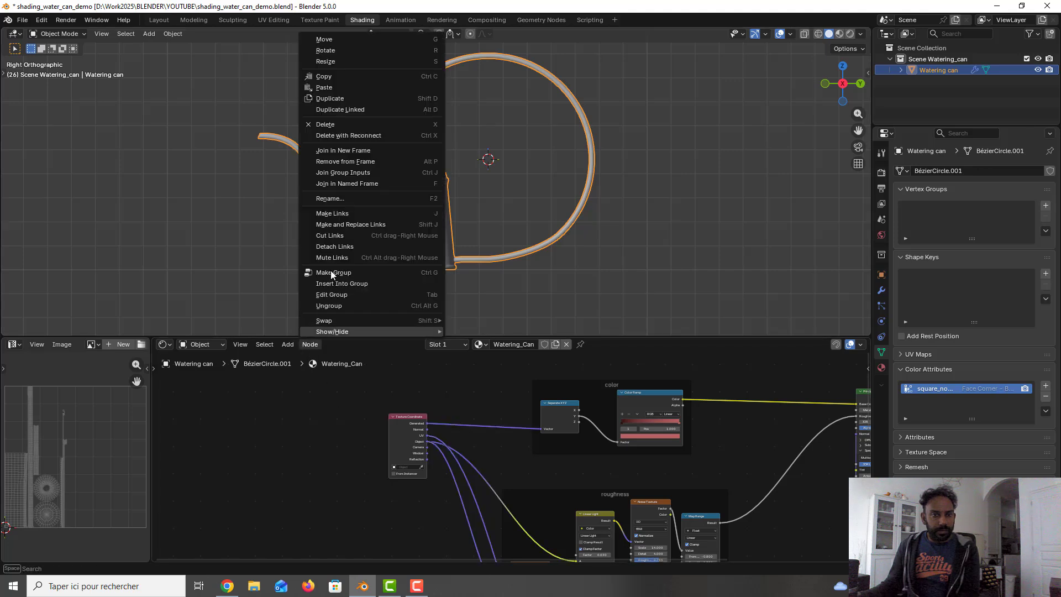
left_click(356, 89)
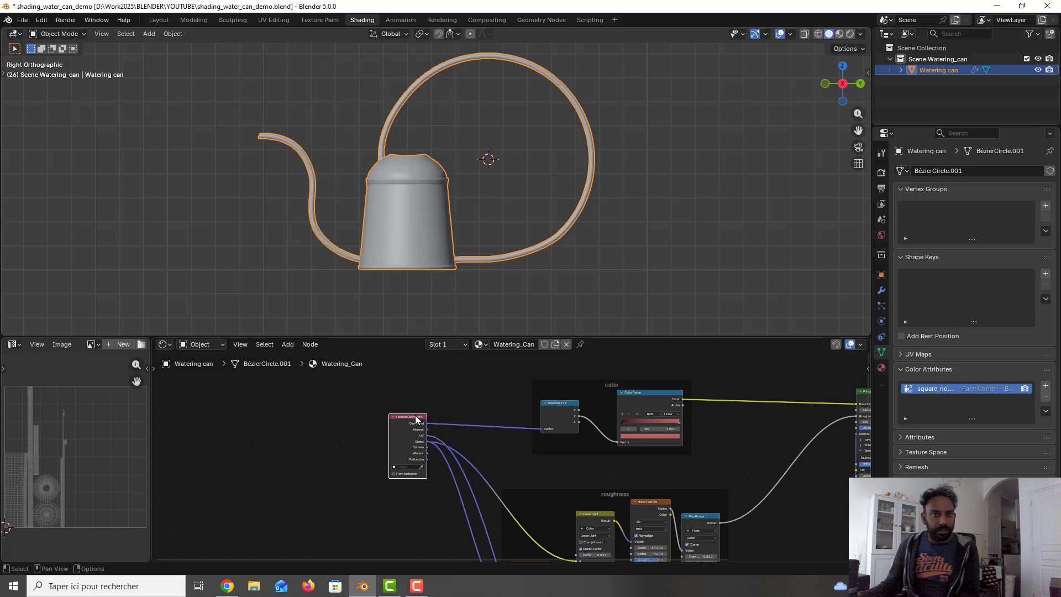
- Move the linked Texture Coordinate node aside and place its unlinked copy between the Attribute and Wave Texture nodes
key("g")
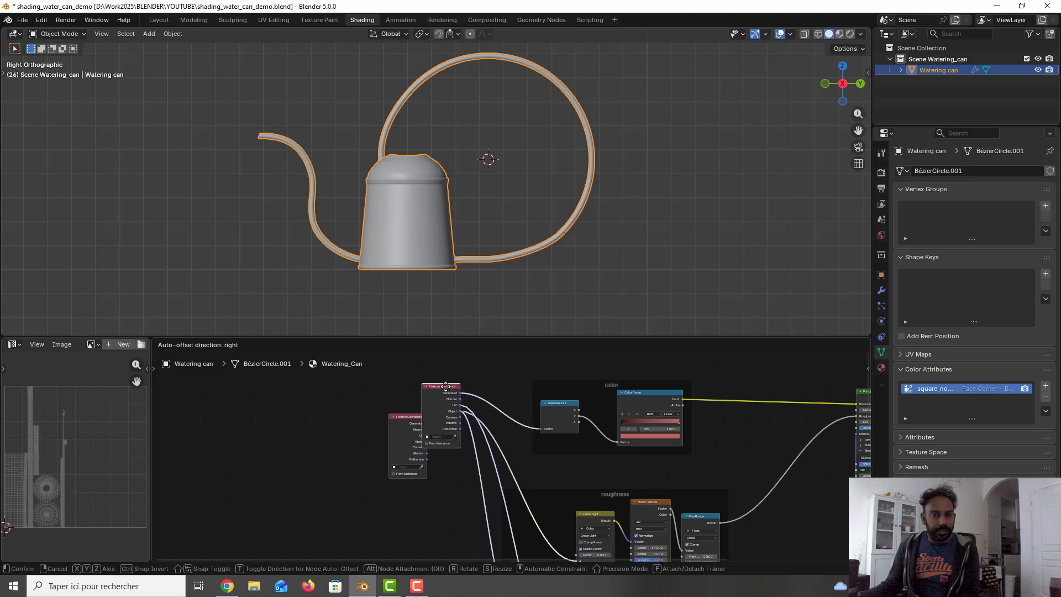
left_click(449, 377)
left_click_drag(411, 416, 411, 531)
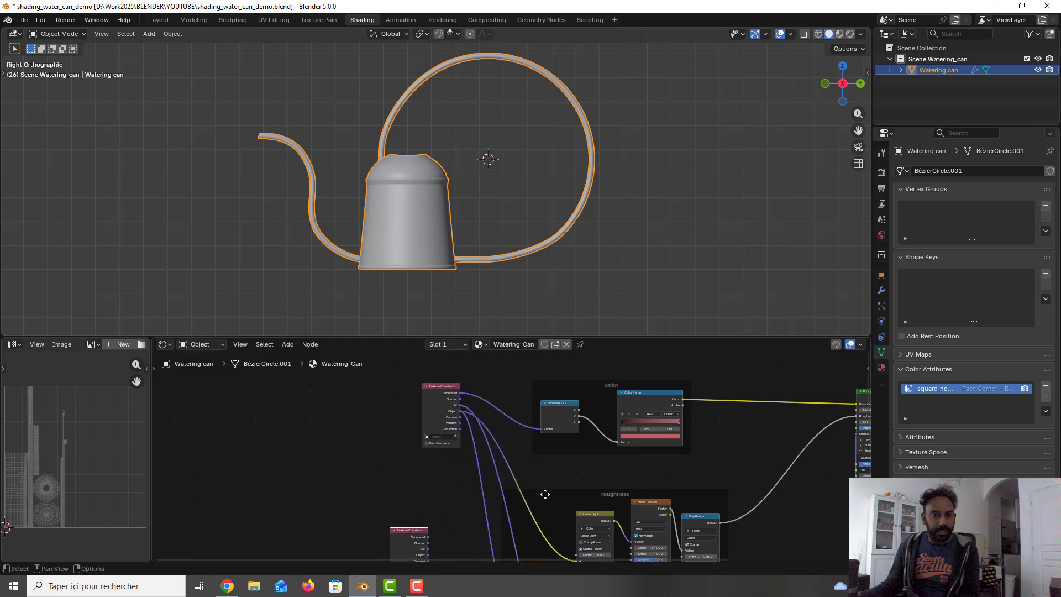
middle_click_drag(544, 495, 423, 374)
left_click_drag(300, 414, 671, 494)
middle_click_drag(662, 475, 547, 381)
left_click_drag(569, 388, 698, 503)
middle_click_drag(672, 471, 649, 361)
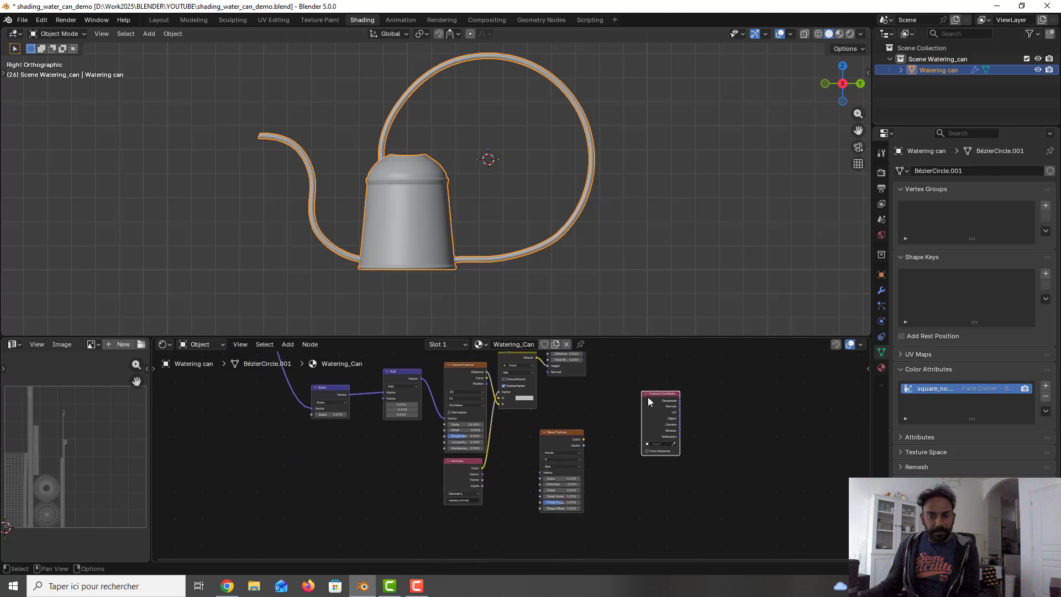
left_click_drag(647, 396, 499, 476)
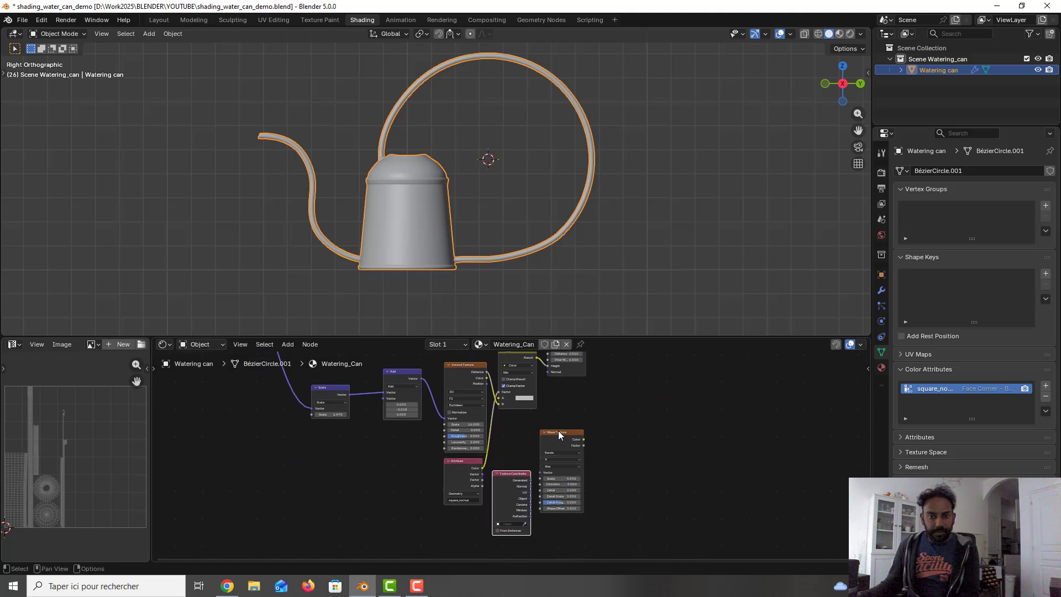
- Shift the Wave Texture node clear of the Texture Coordinate copy and set its wave profile to Triangle
left_click_drag(558, 432, 571, 464)
scroll(589, 498, "up", 5)
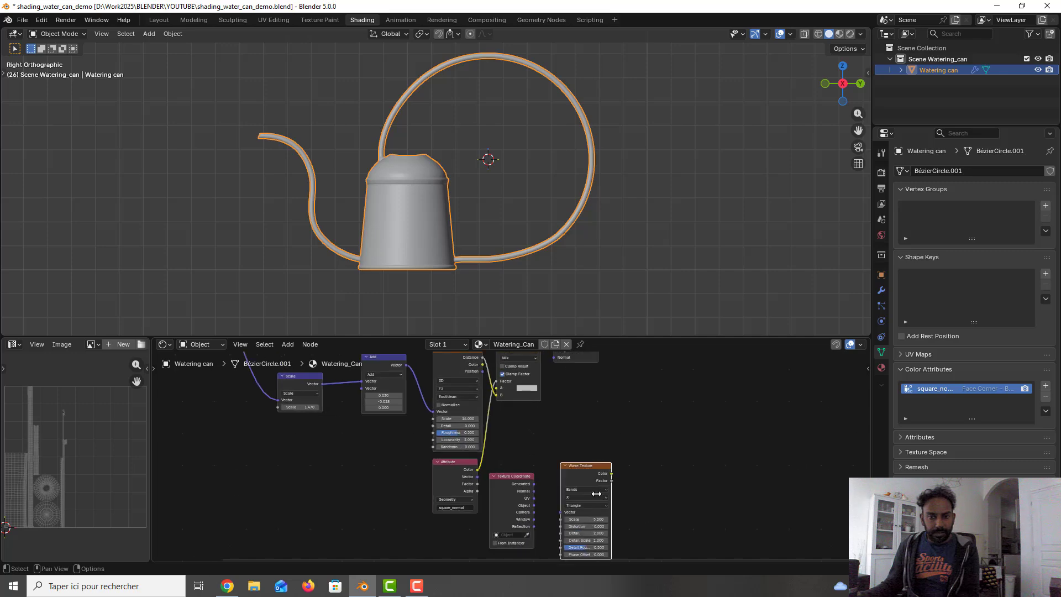
scroll(648, 462, "down", 2)
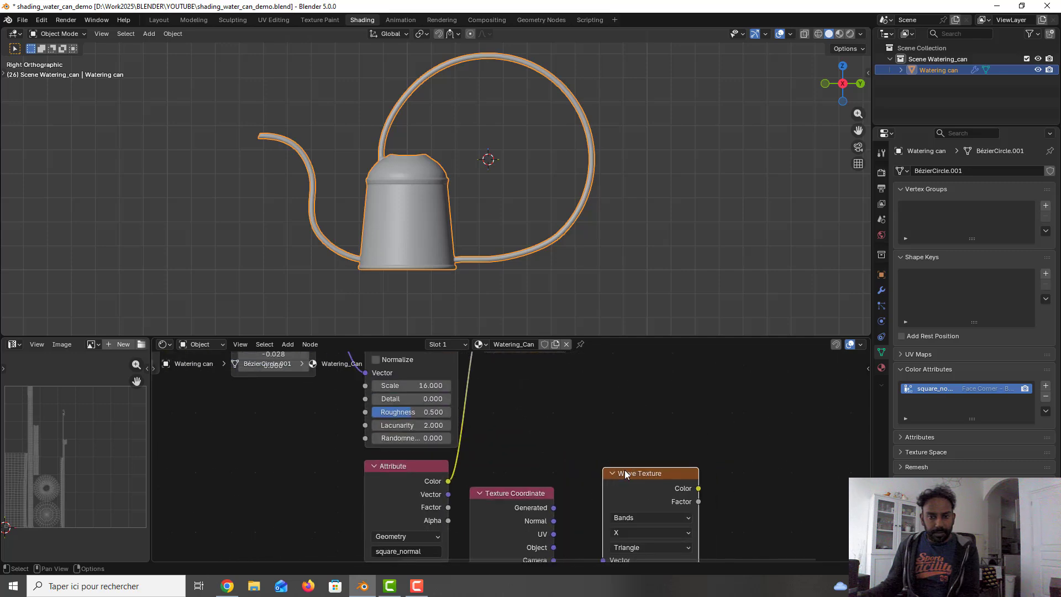
- Arrange the Texture Coordinate copy and Wave Texture below the Attribute node, and connect UV to the Wave Texture's Vector
left_click_drag(545, 478, 562, 469)
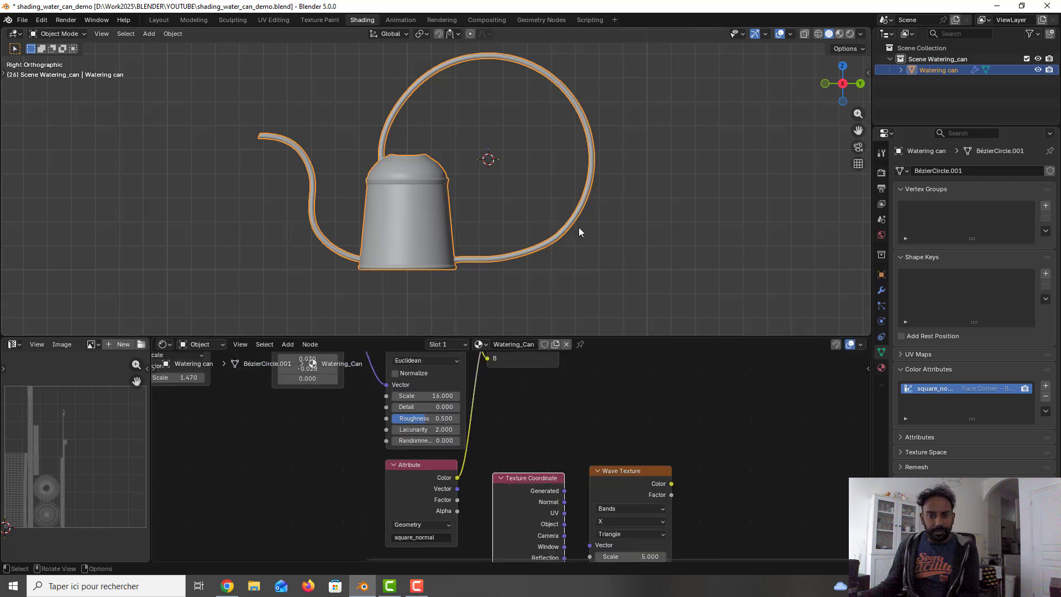
scroll(582, 366, "down", 5, "shift")
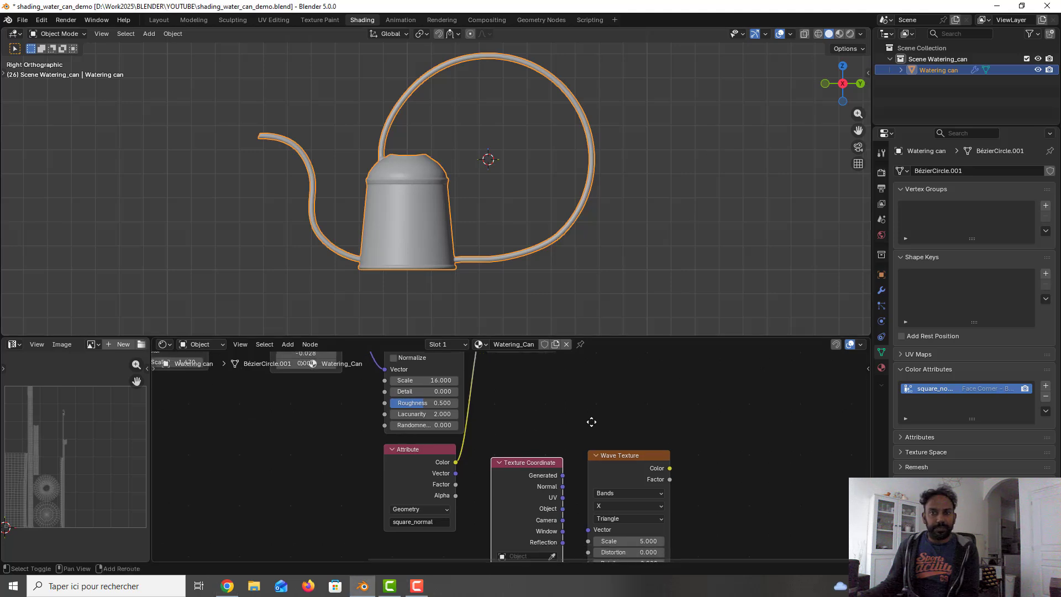
left_click_drag(545, 367, 433, 473)
left_click_drag(608, 367, 531, 457)
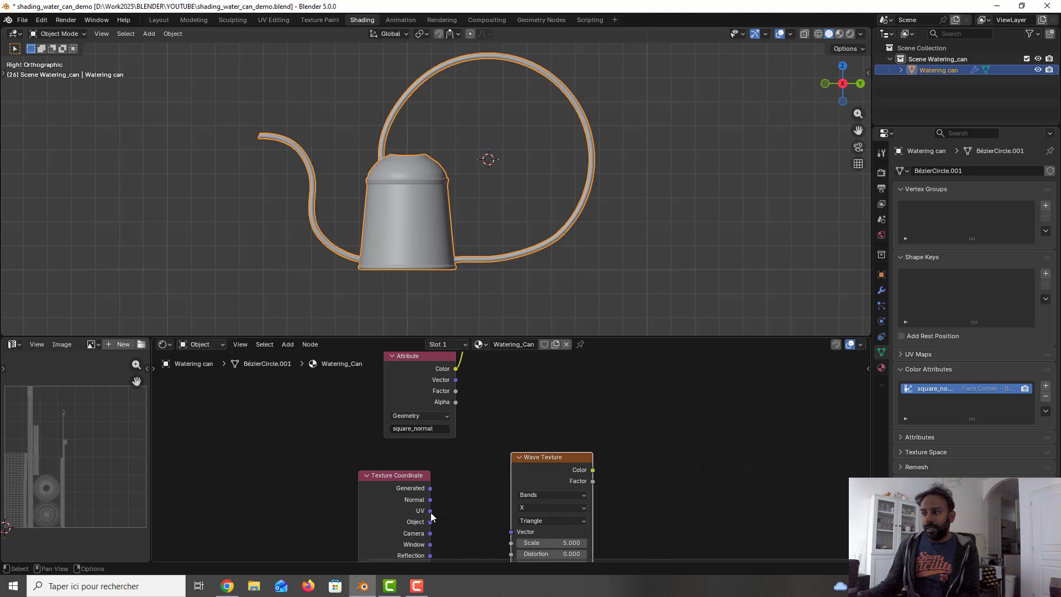
left_click_drag(430, 511, 512, 533)
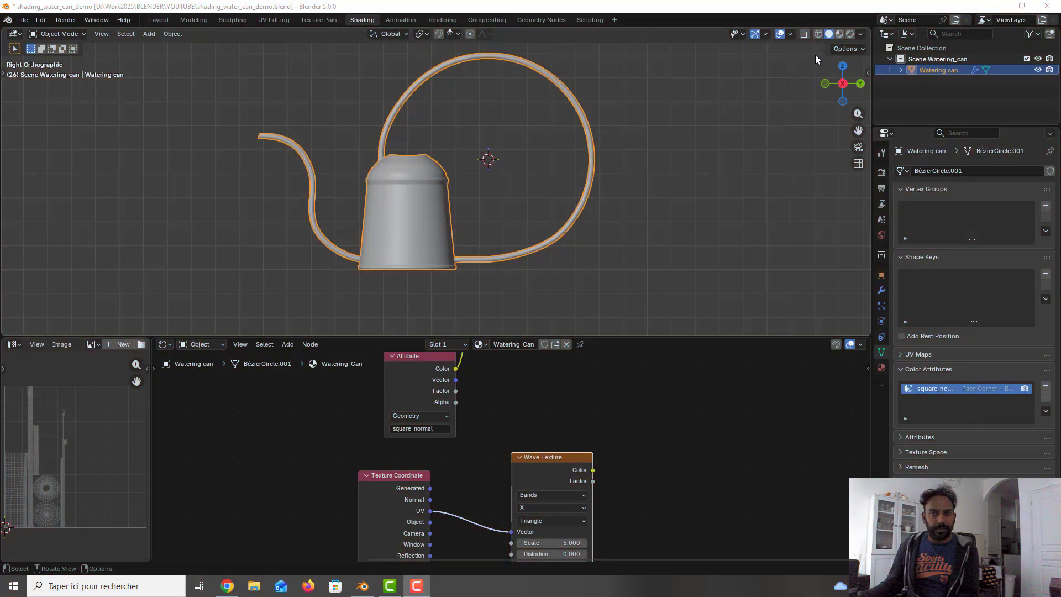
- Show the watering can in Material Preview shading and move the Material Output node farther away from the Principled BSDF
left_click(838, 35)
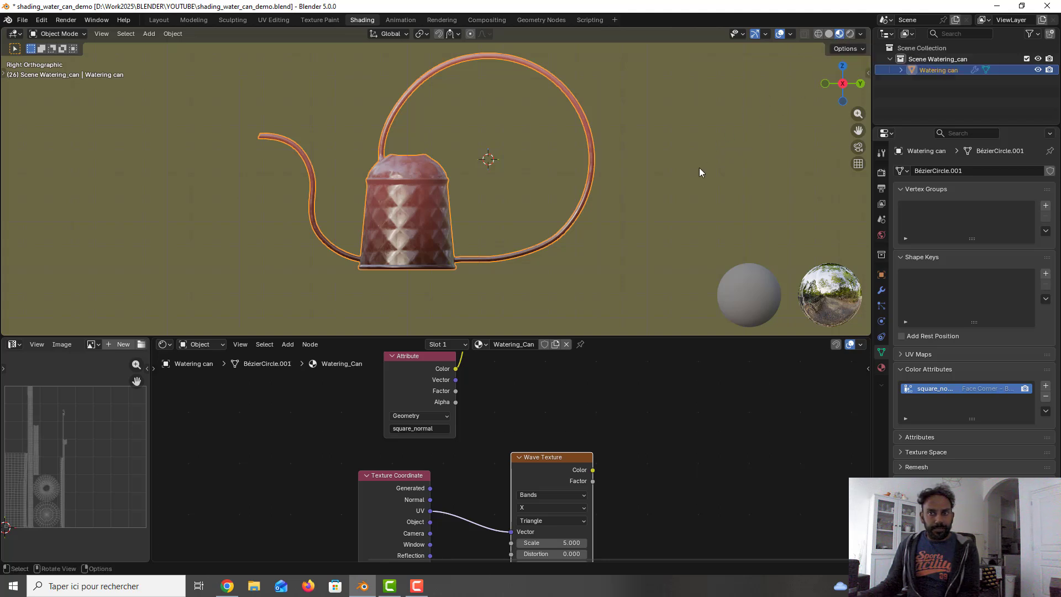
scroll(660, 424, "down", 3)
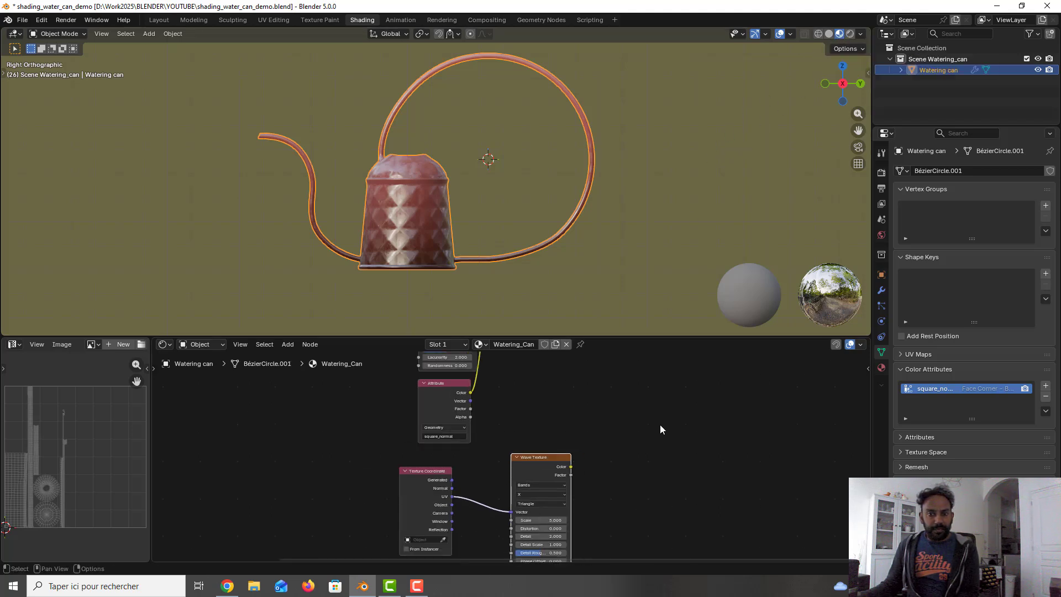
middle_click_drag(659, 424, 567, 513)
scroll(565, 453, "down", 3)
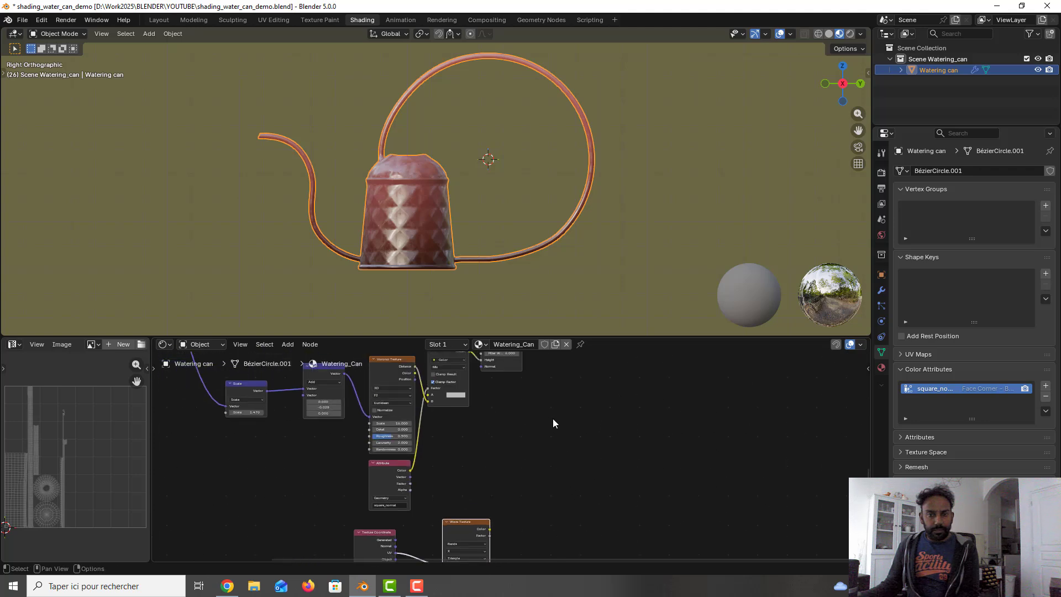
middle_click_drag(553, 421, 500, 376, "shift")
middle_click_drag(551, 426, 540, 502)
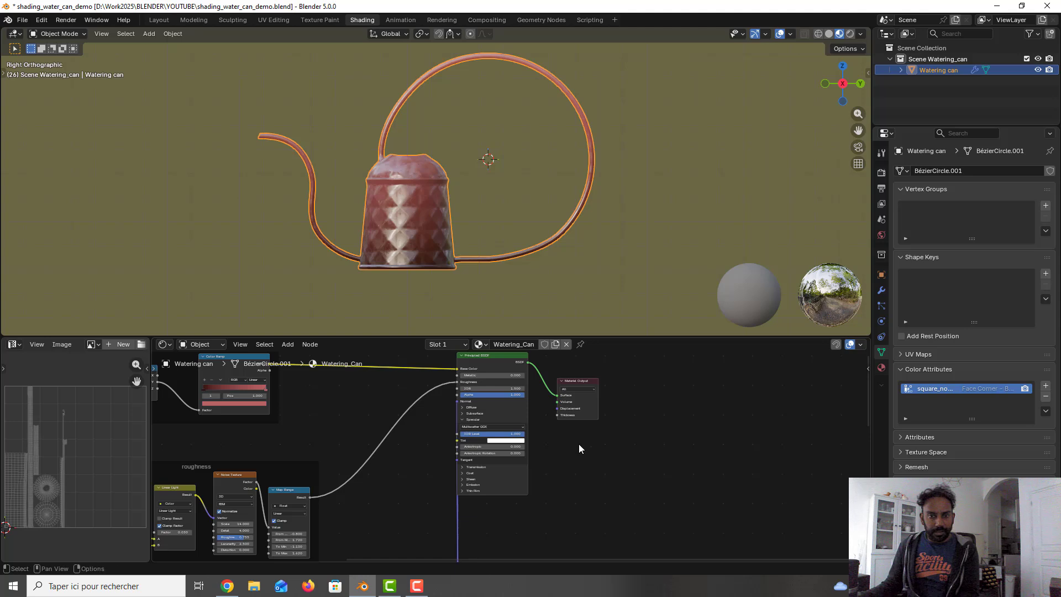
left_click_drag(581, 376, 670, 385)
middle_click_drag(640, 474, 613, 502)
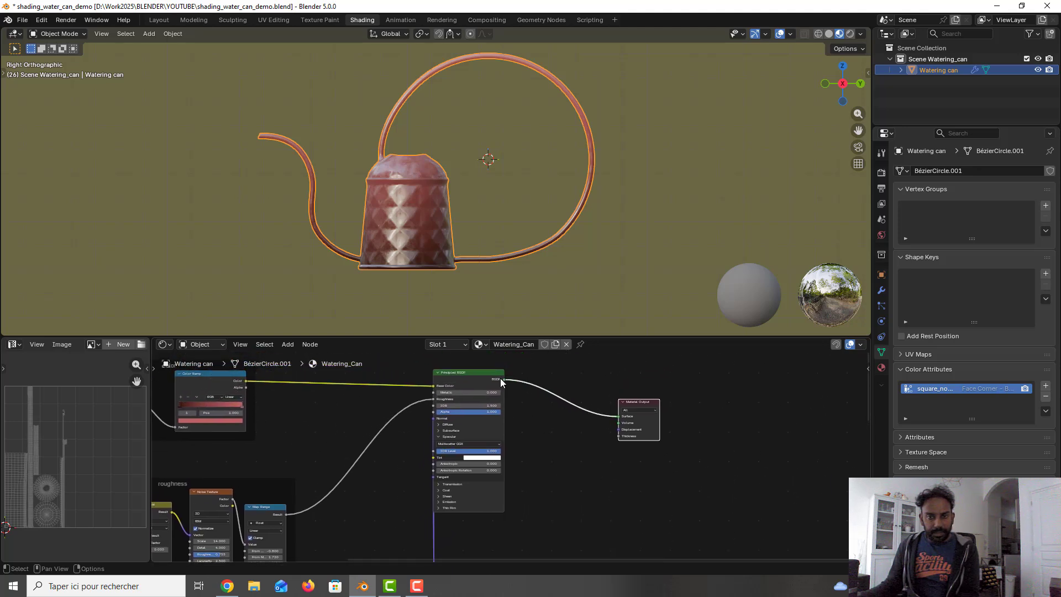
- Connect the Wave Texture's Factor directly to the Material Output's Surface to preview the pattern, and save the file
left_click_drag(504, 379, 510, 373)
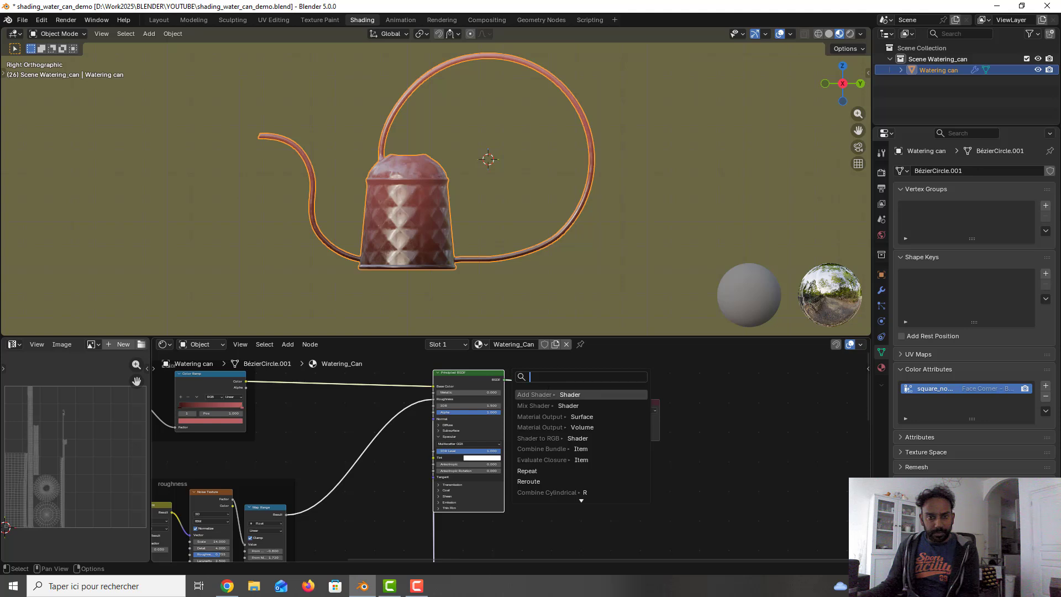
left_click(683, 380)
left_click_drag(618, 417, 566, 461)
left_click_drag(617, 417, 403, 431)
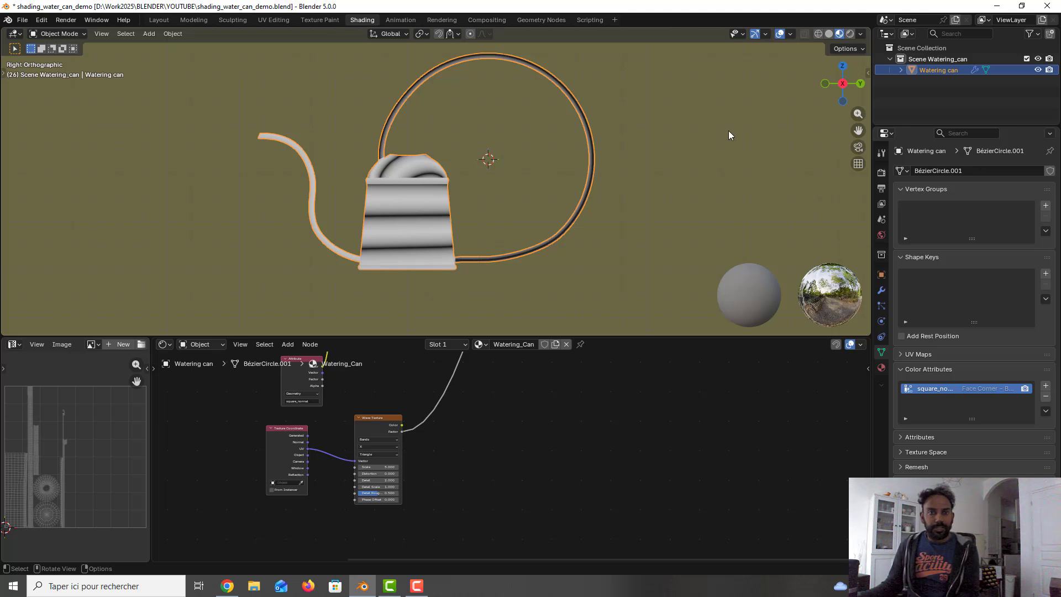
key("ctrl+s")
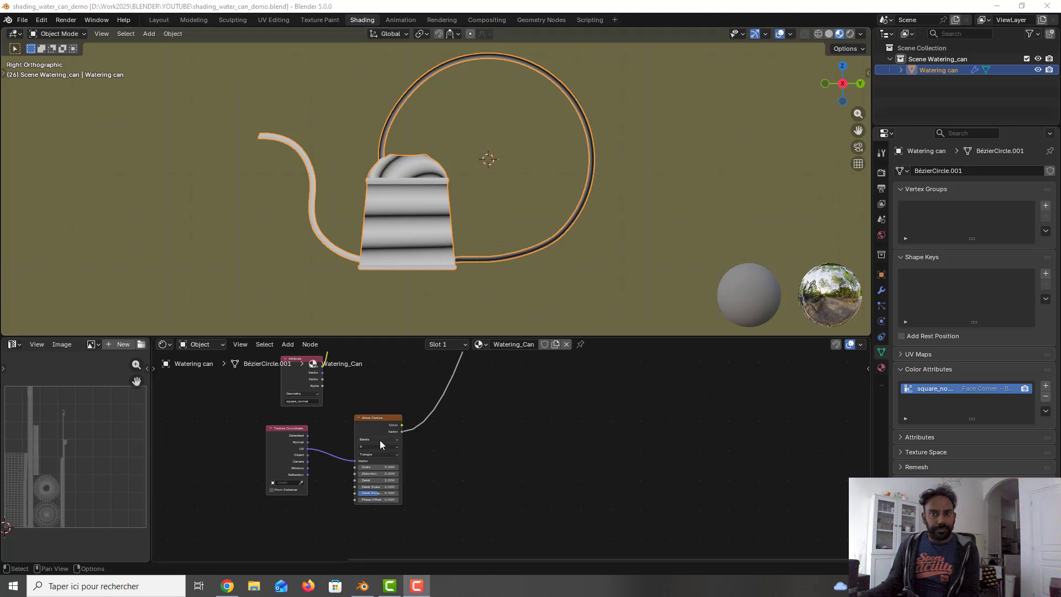
- Set the Wave Texture's bands direction to Y
scroll(373, 451, "up", 3)
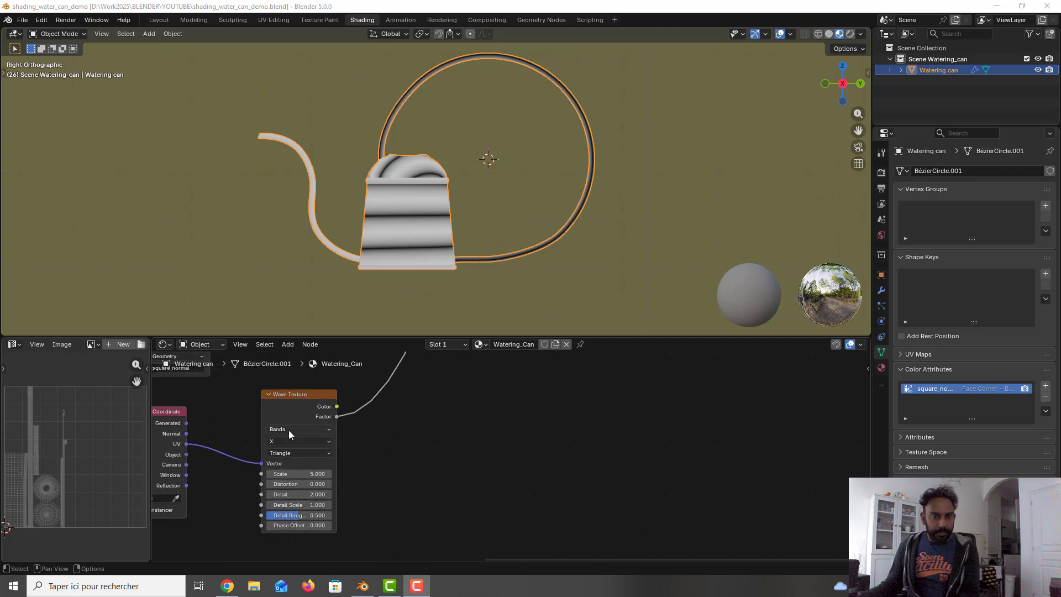
left_click(288, 429)
left_click(287, 447)
left_click(288, 440)
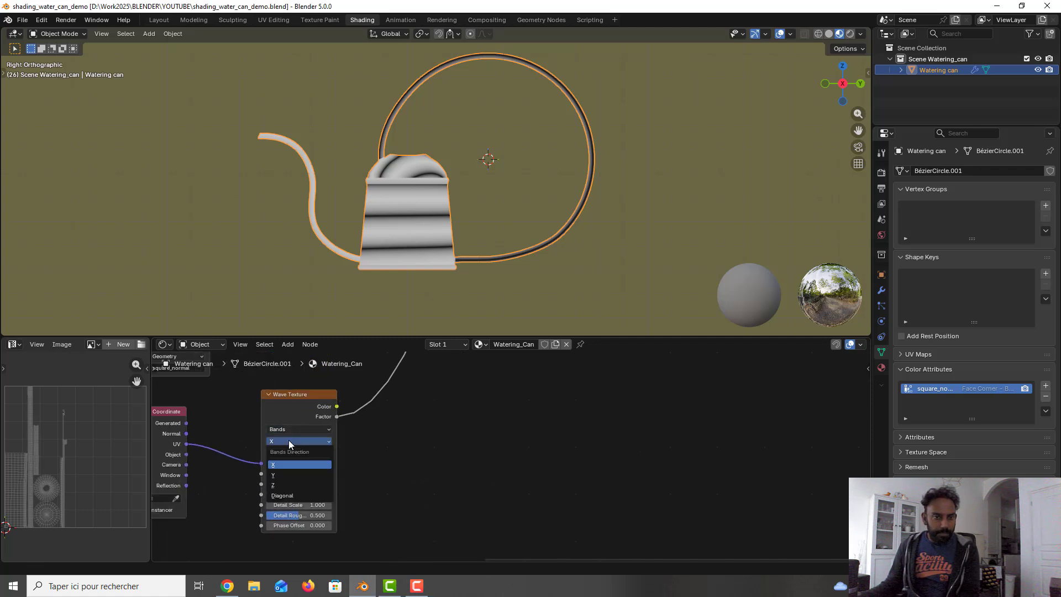
left_click(283, 474)
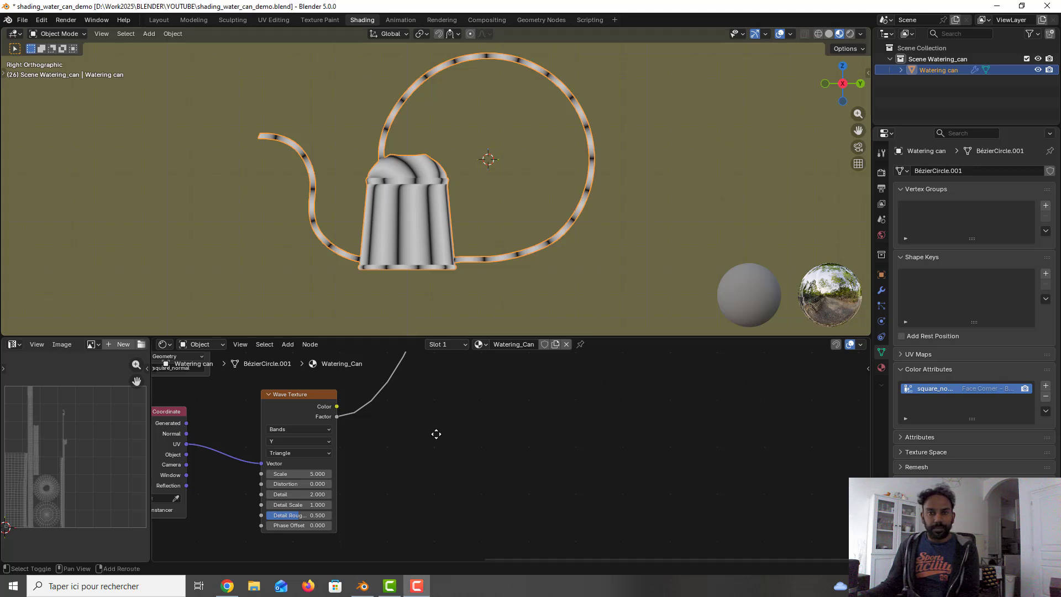
- Insert a Map Range node into the link coming from the Wave Texture's Factor, and save the file
middle_click_drag(434, 433, 418, 499, "shift")
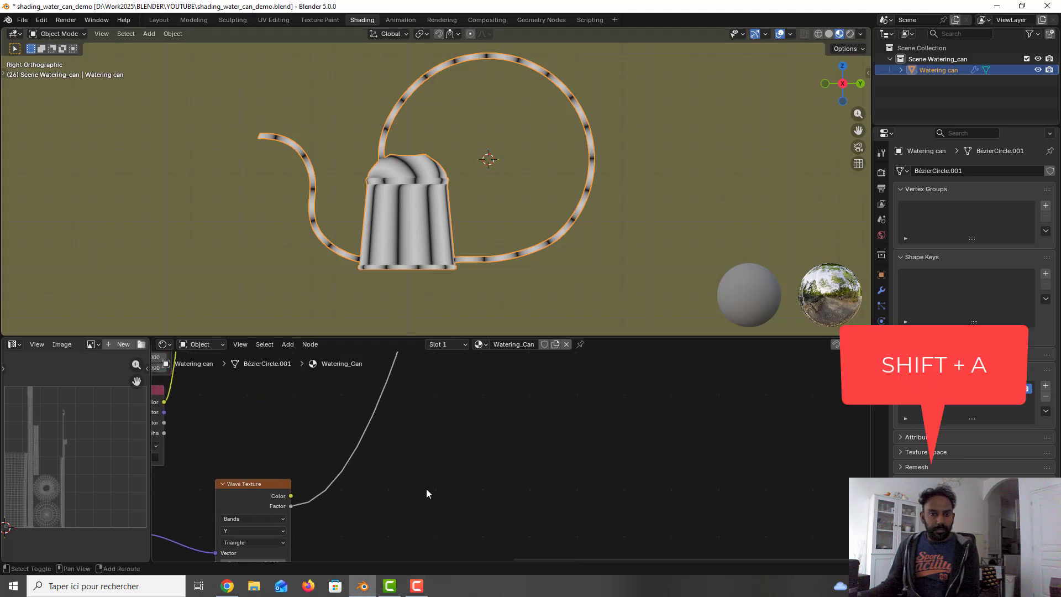
key("shift+a")
left_click(406, 445)
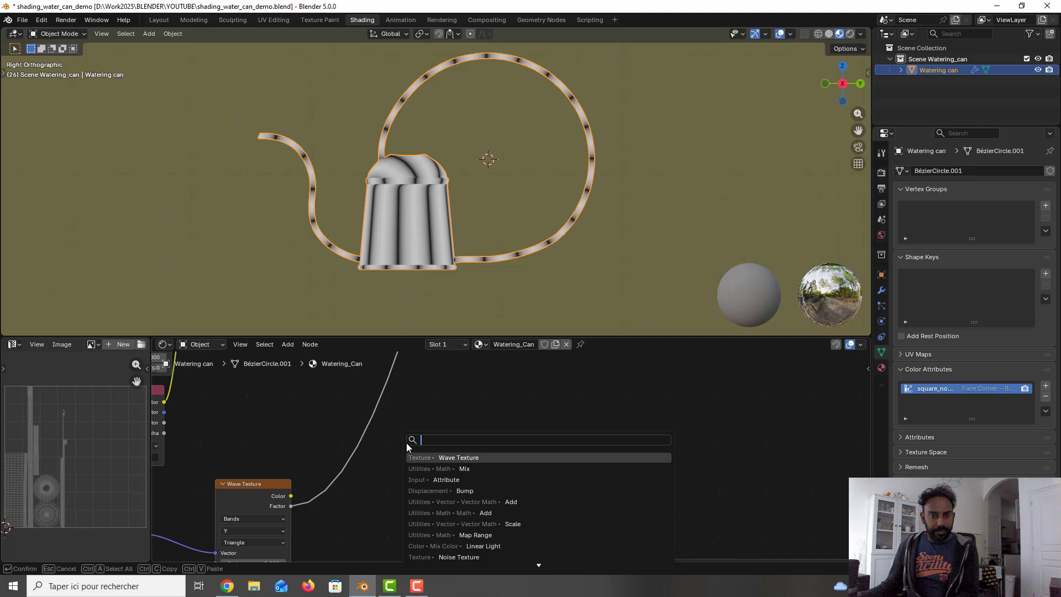
type("map ran")
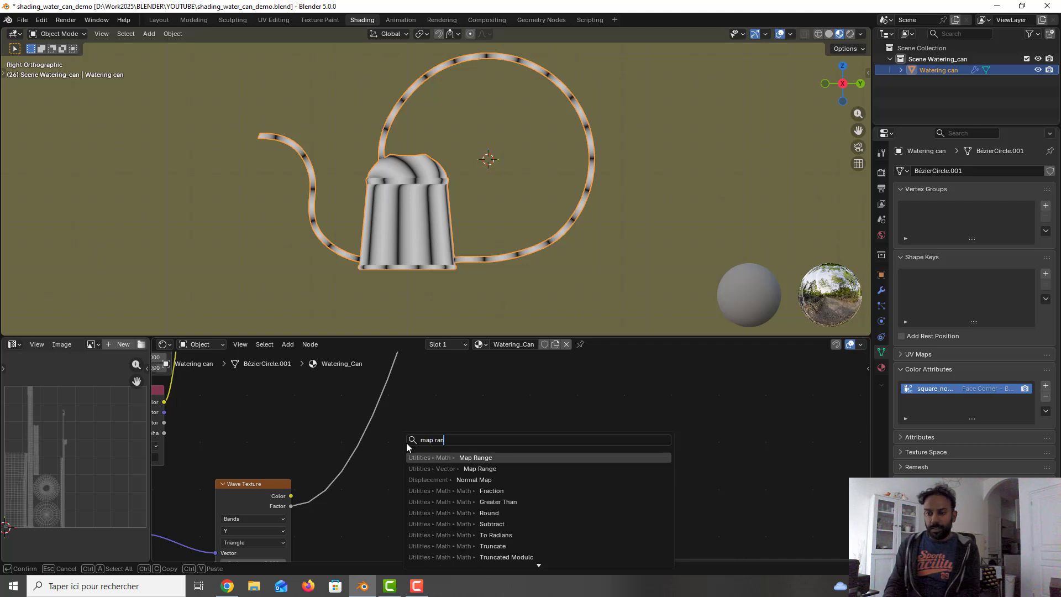
left_click(453, 458)
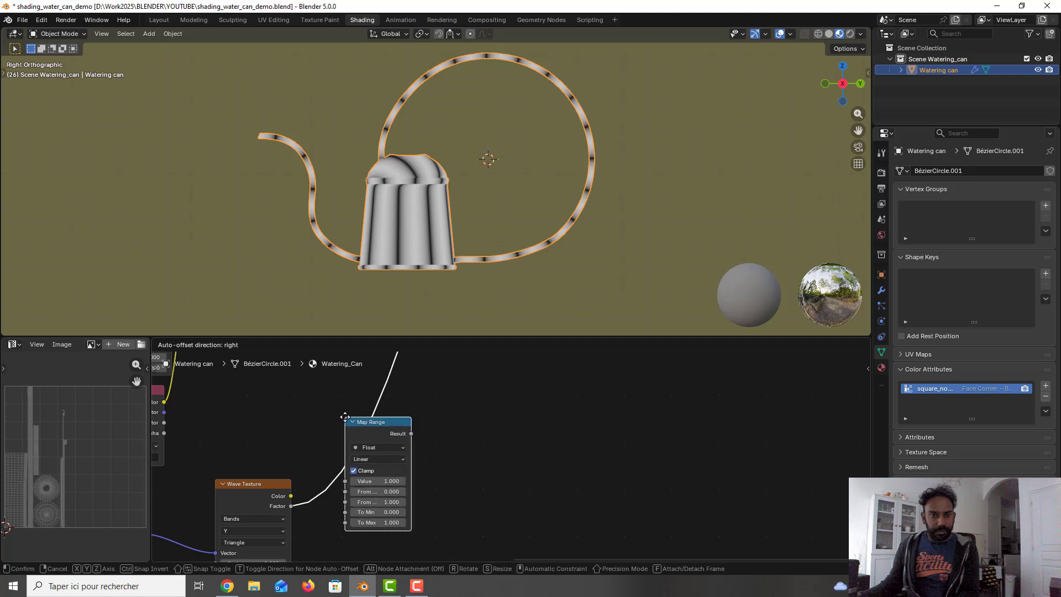
left_click(342, 414)
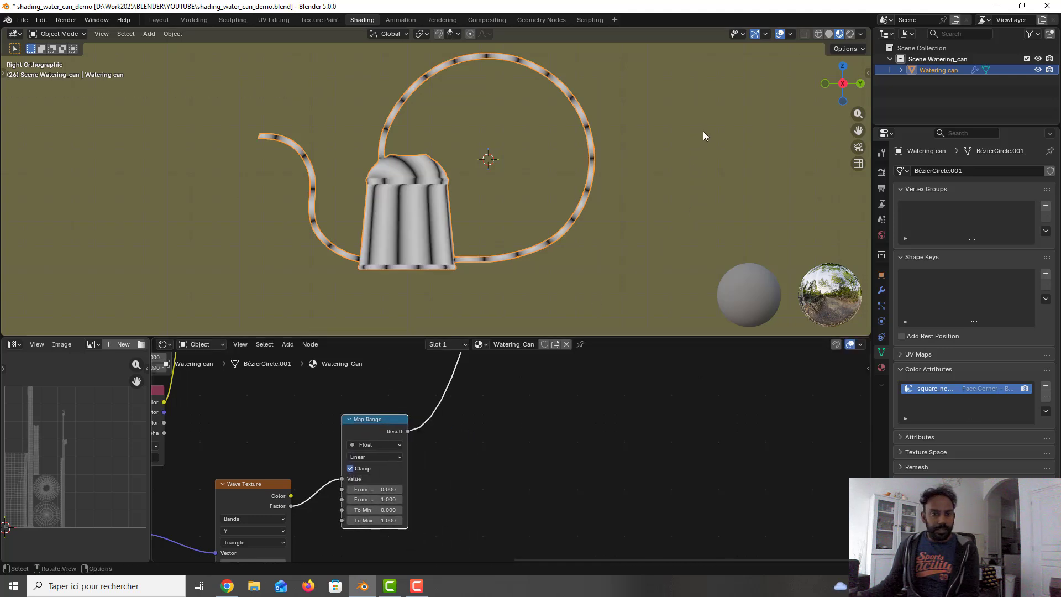
key("ctrl+s")
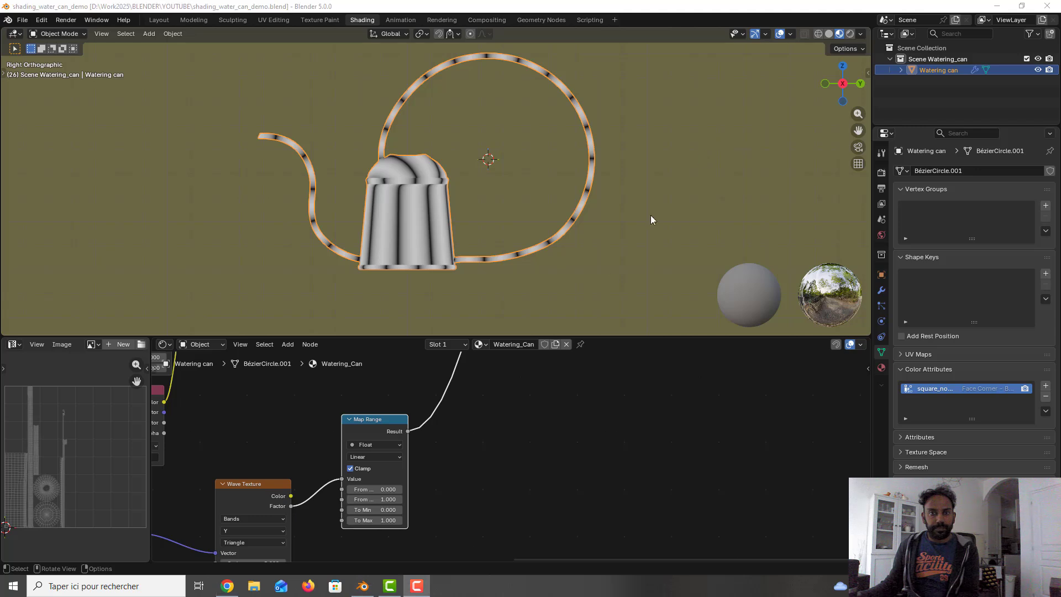
- Move the Bump node farther away from the Mix node and connect the Map Range's Result to the Bump's Height
middle_click_drag(514, 392, 501, 512)
scroll(502, 513, "down", 1)
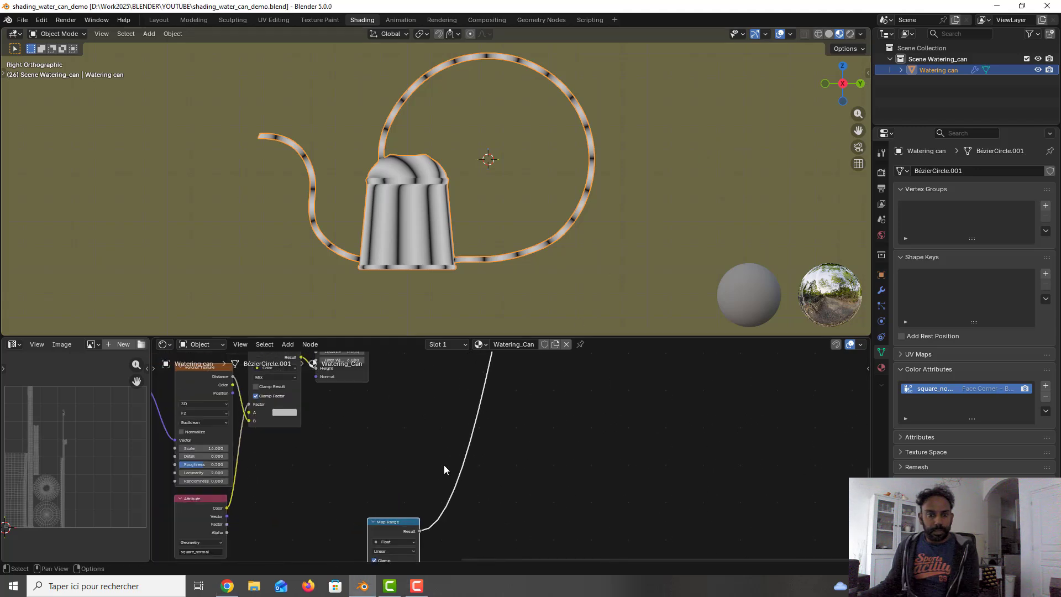
middle_click_drag(486, 440, 466, 528)
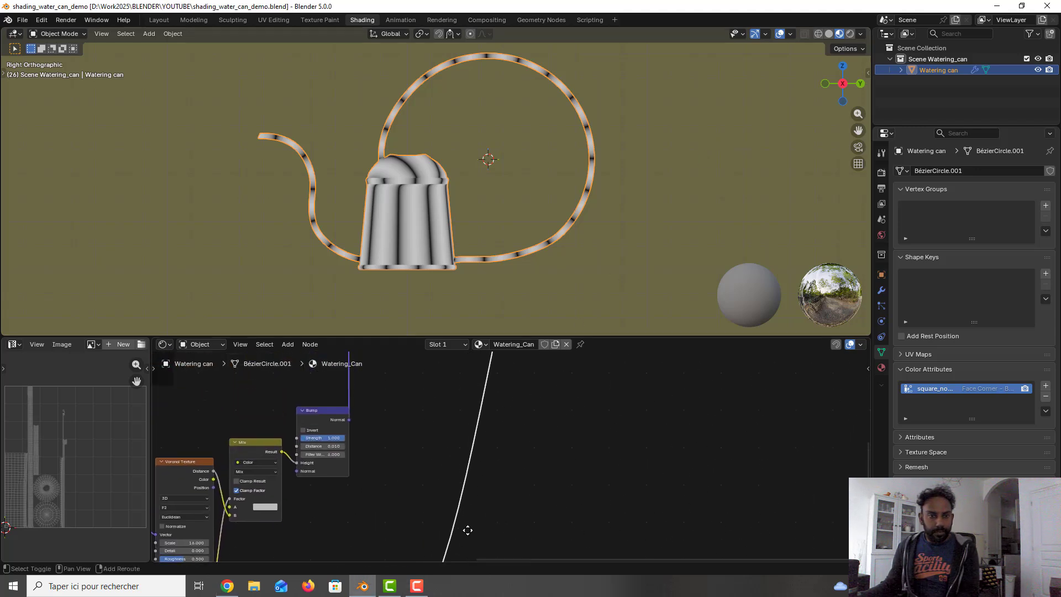
left_click_drag(331, 411, 426, 411)
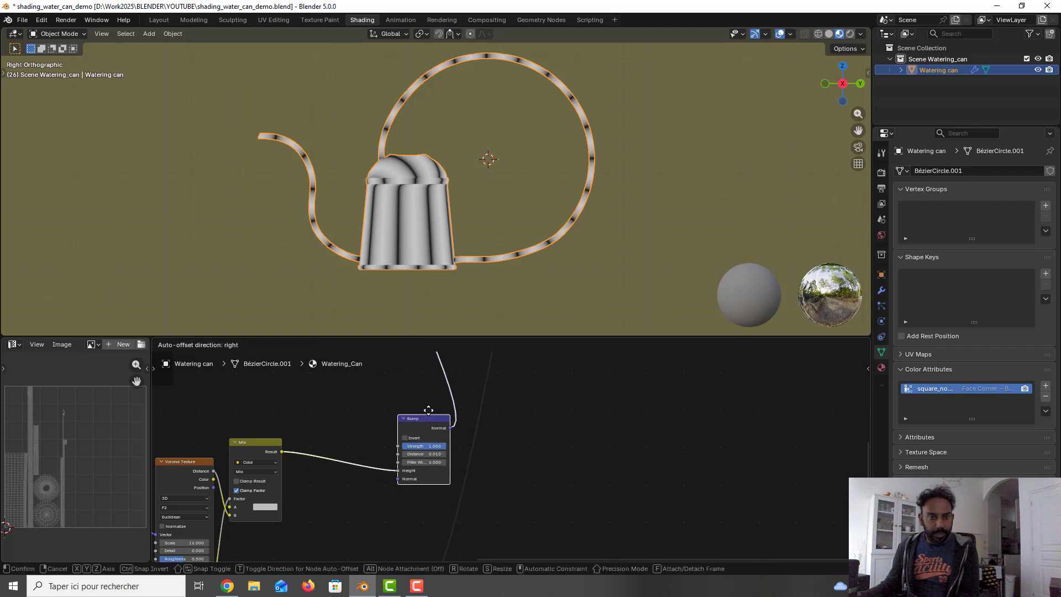
middle_click_drag(464, 471, 494, 388)
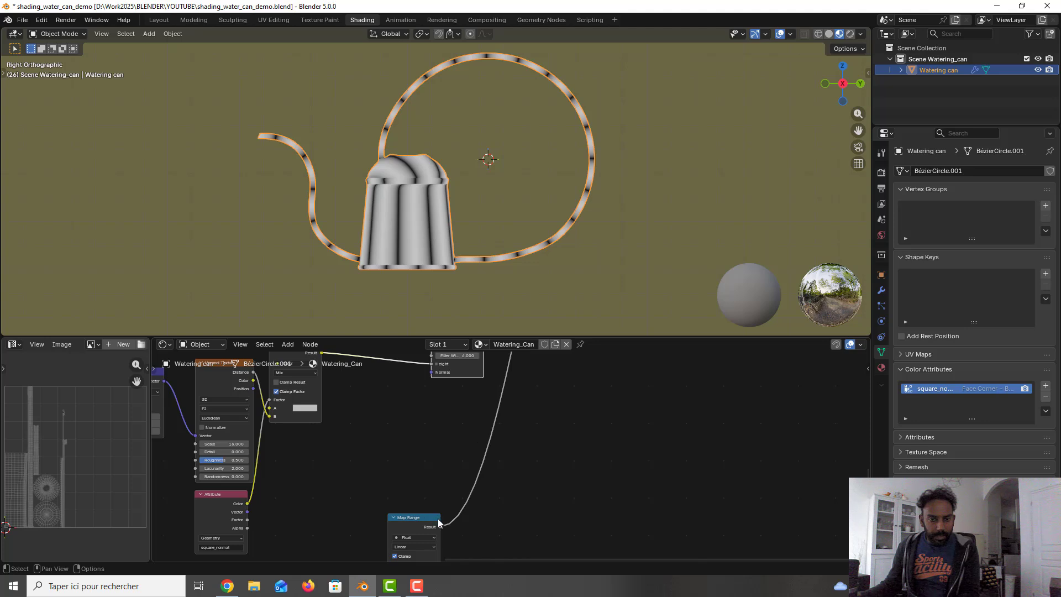
left_click_drag(438, 526, 434, 437)
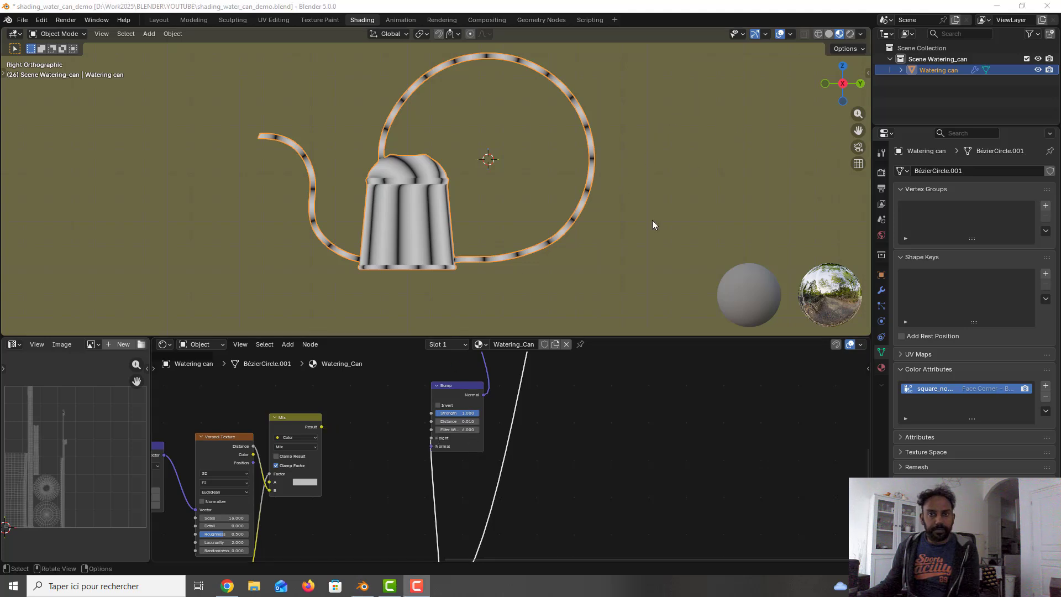
- Restore the shaded material by linking the Principled BSDF to the Material Output's Surface instead of the Map Range
middle_click_drag(590, 376, 528, 560)
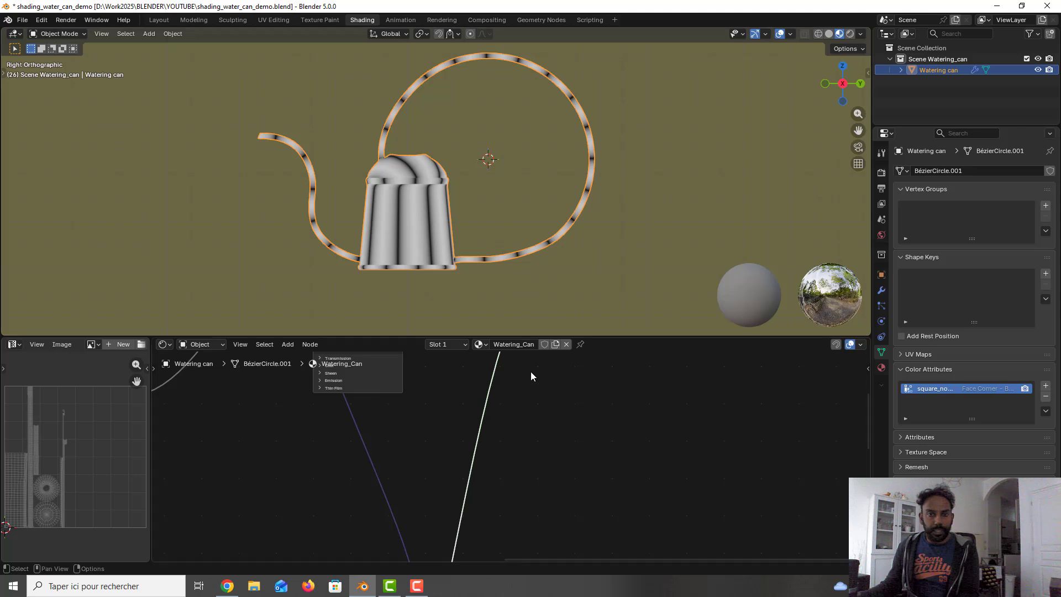
scroll(539, 430, "down", 4)
scroll(538, 431, "up", 1)
middle_click_drag(530, 421, 540, 533)
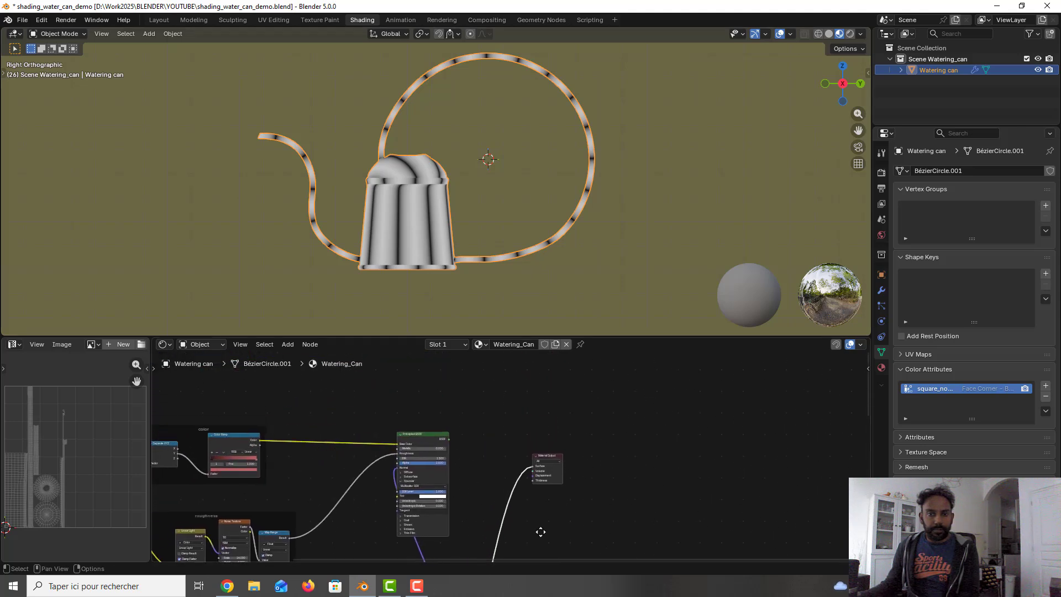
mouse_move(535, 471)
left_mouse_down()
mouse_move(513, 489)
mouse_move(465, 459)
mouse_move(532, 467)
left_mouse_up()
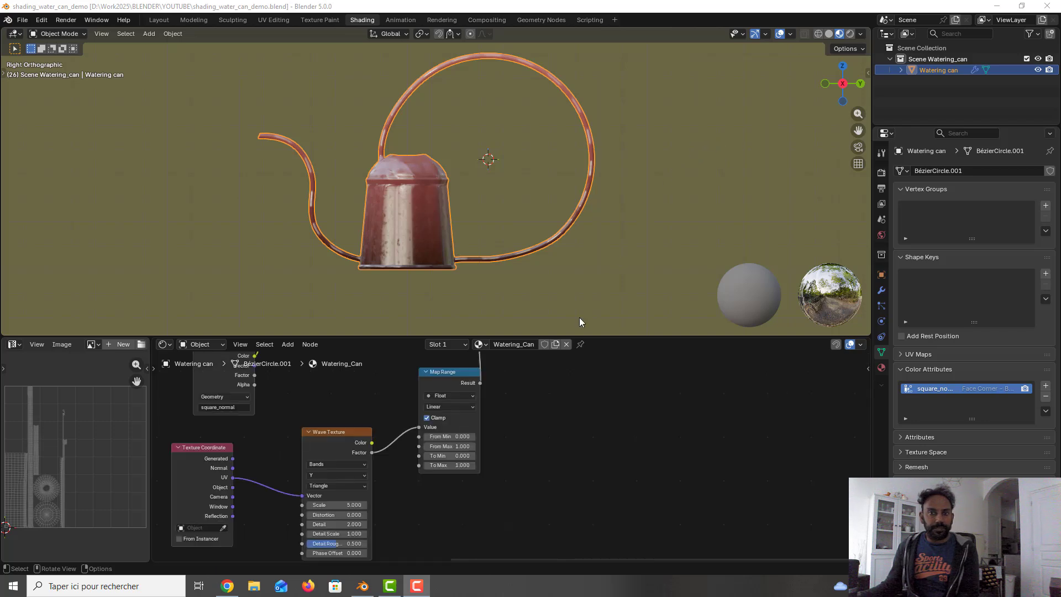
- Set the Map Range's From Max to 0.1
left_click(446, 446)
left_click_drag(446, 447, 450, 447)
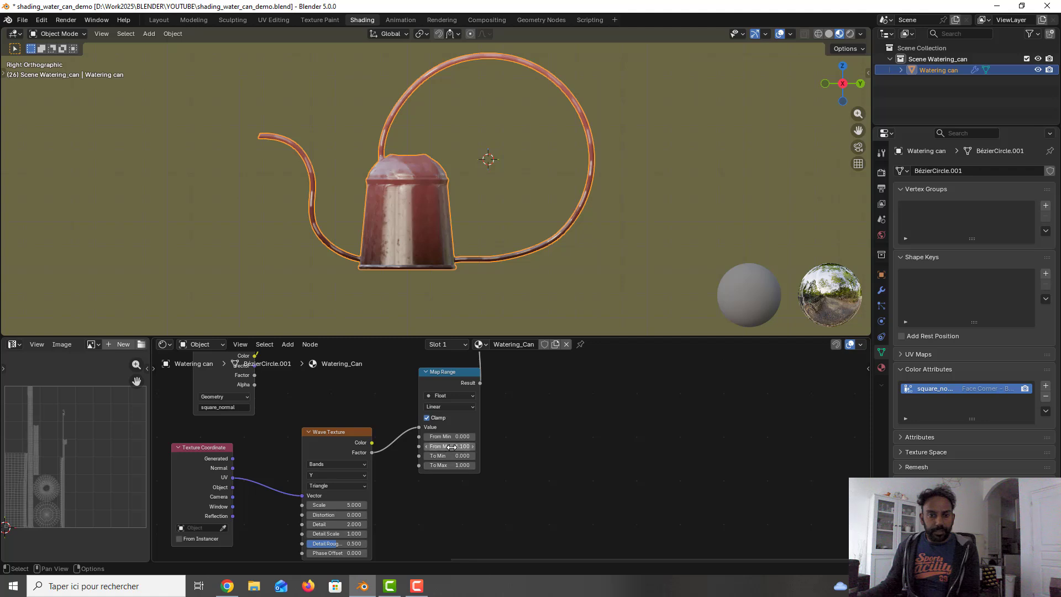
left_click(457, 446)
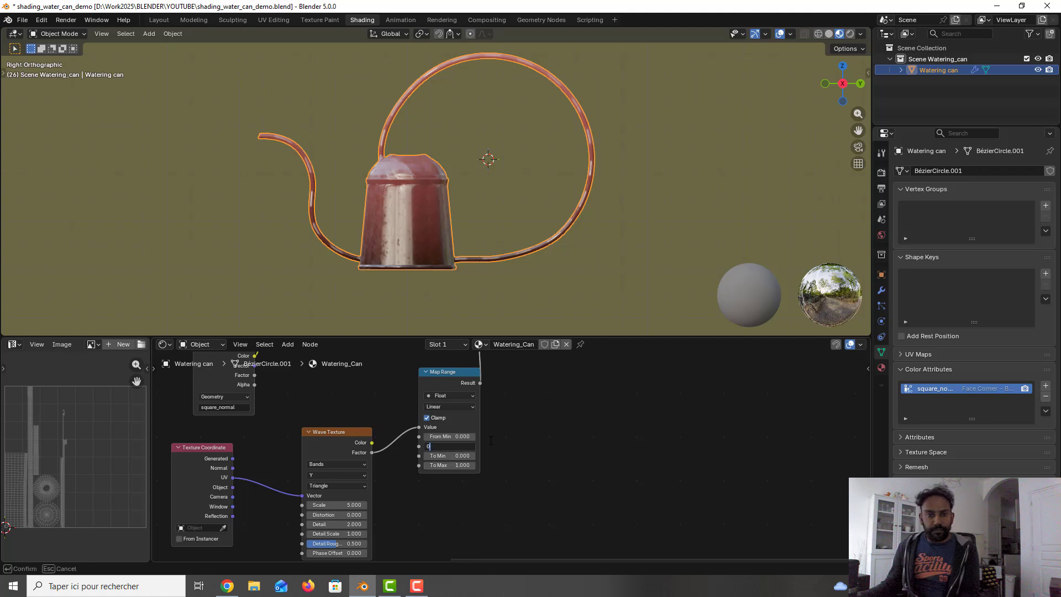
type("0.1")
key("Return")
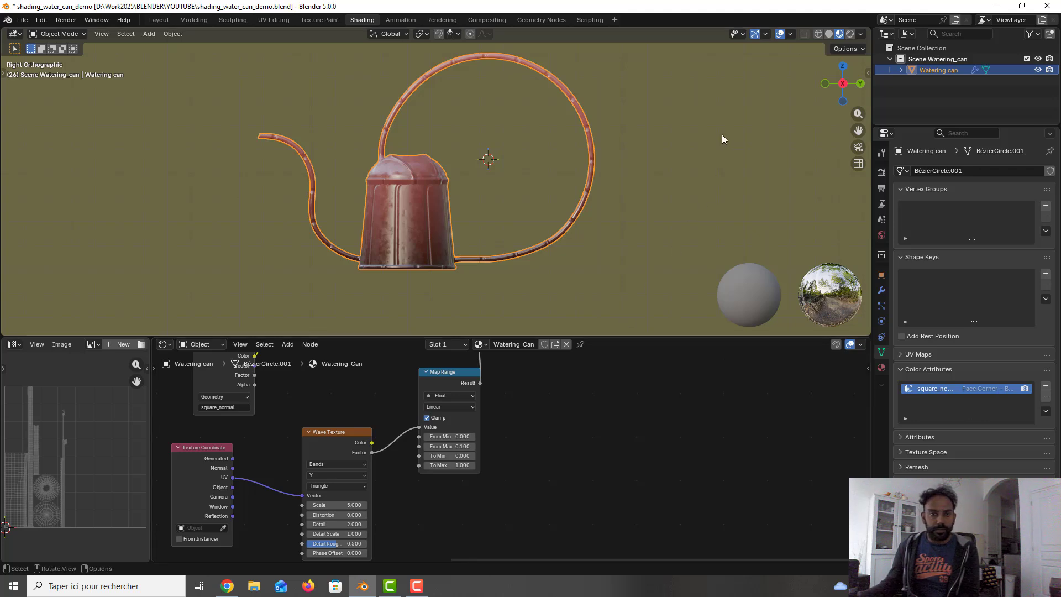
- Narrow the wave lines by setting the Map Range's From Min to 0.005 and From Max to 0.020
scroll(440, 443, "up", 2)
double_click(442, 427)
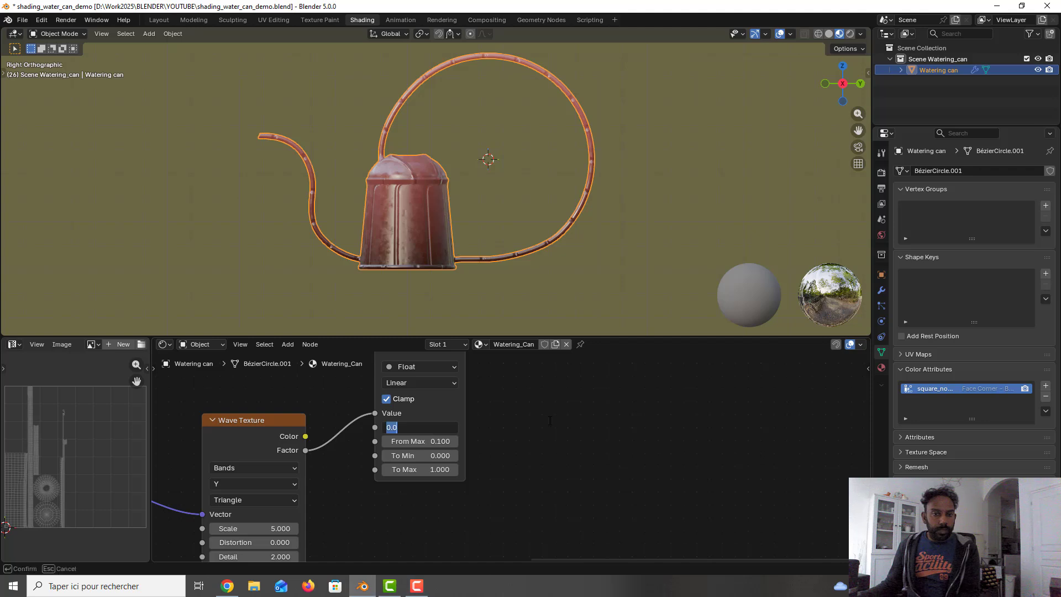
type("0.")
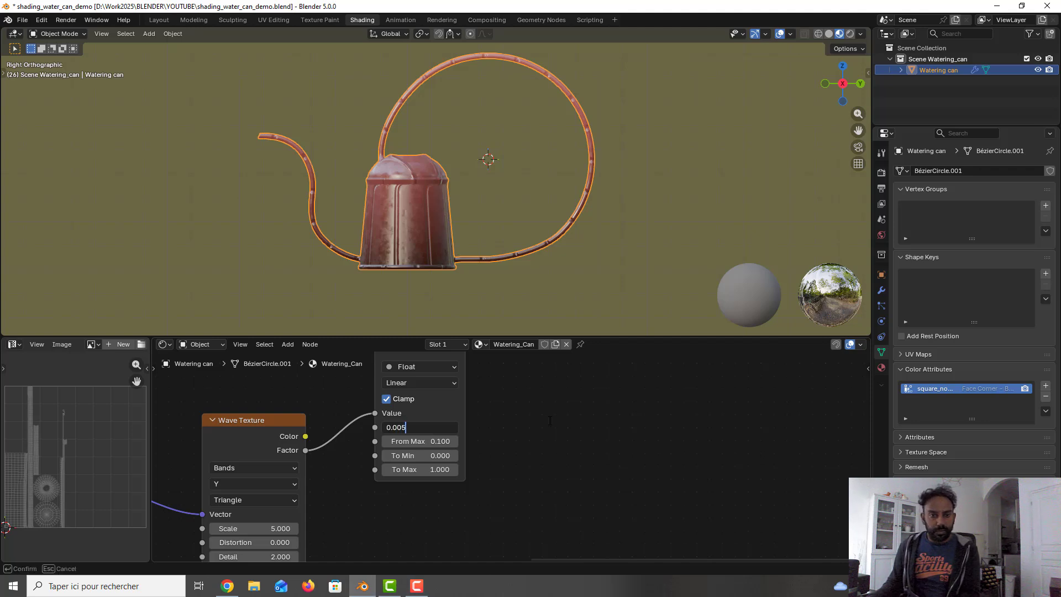
key("Return")
double_click(452, 439)
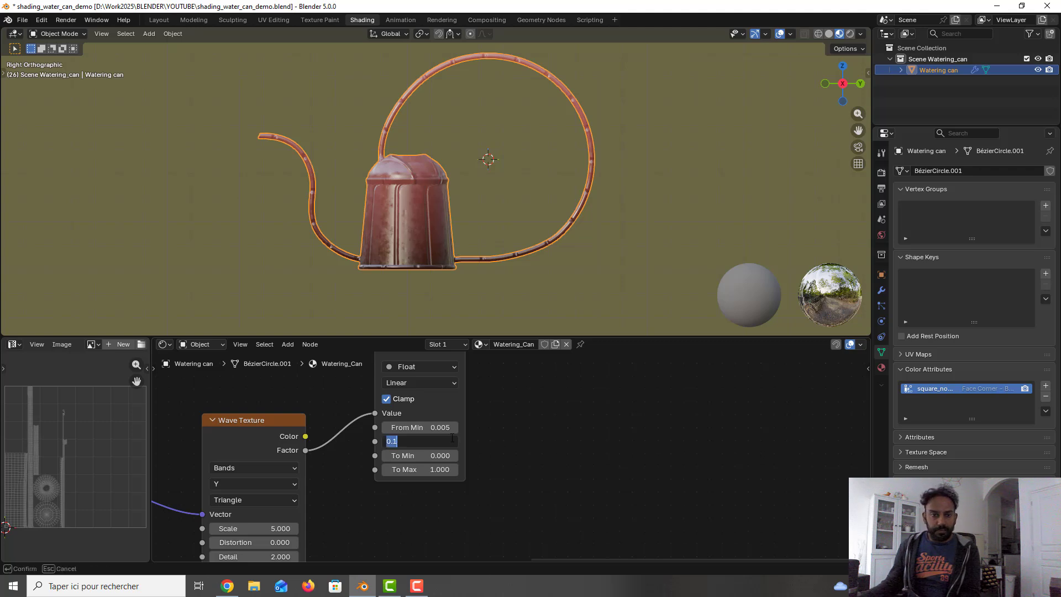
type("0.0")
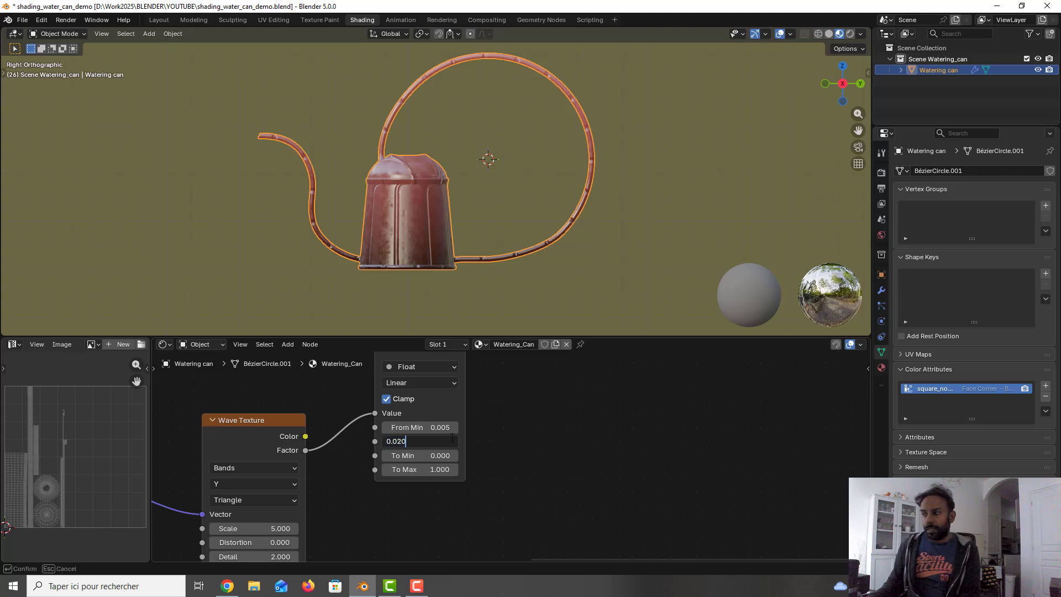
type("20")
key("Return")
double_click(439, 456)
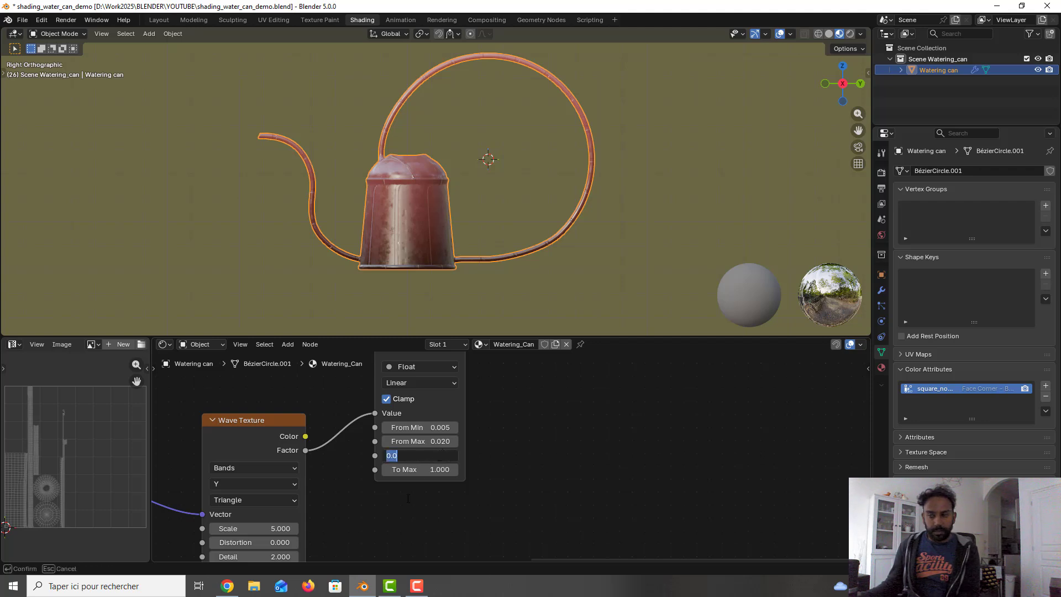
key("Return")
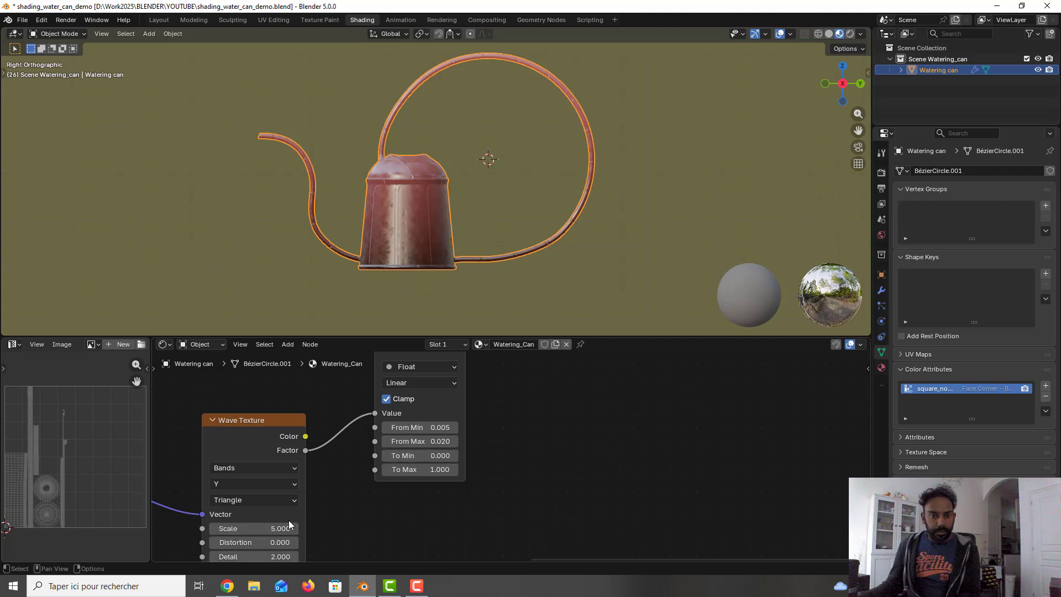
- Set the Wave Texture's Scale to 8 and save the file
double_click(297, 523)
type("8")
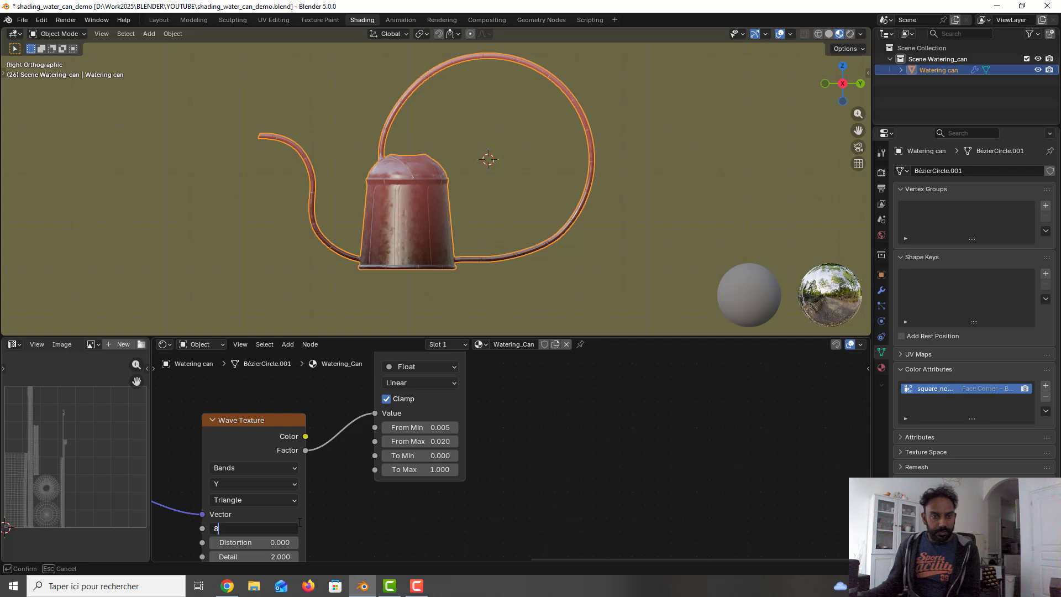
key("Return")
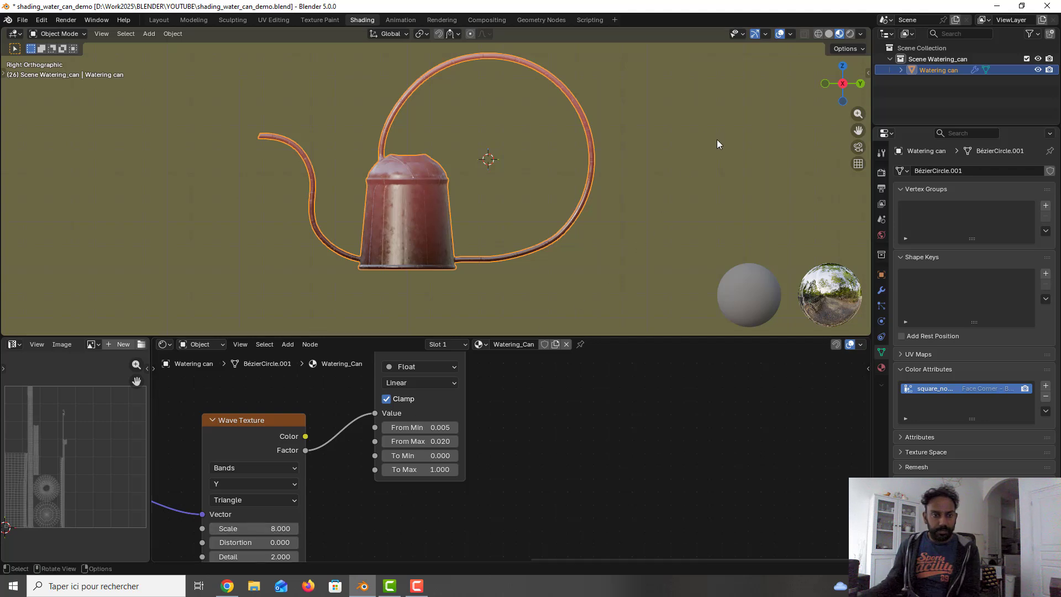
key("ctrl+s")
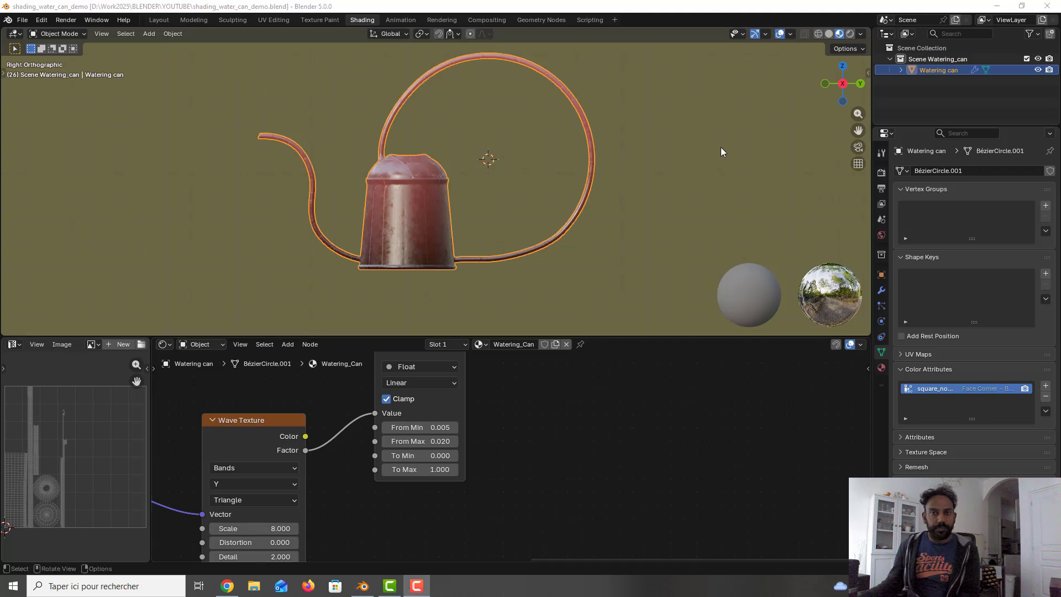
- Add a color attribute named line_normal to the watering can with the Face Corner domain and Color data type
left_click(1045, 386)
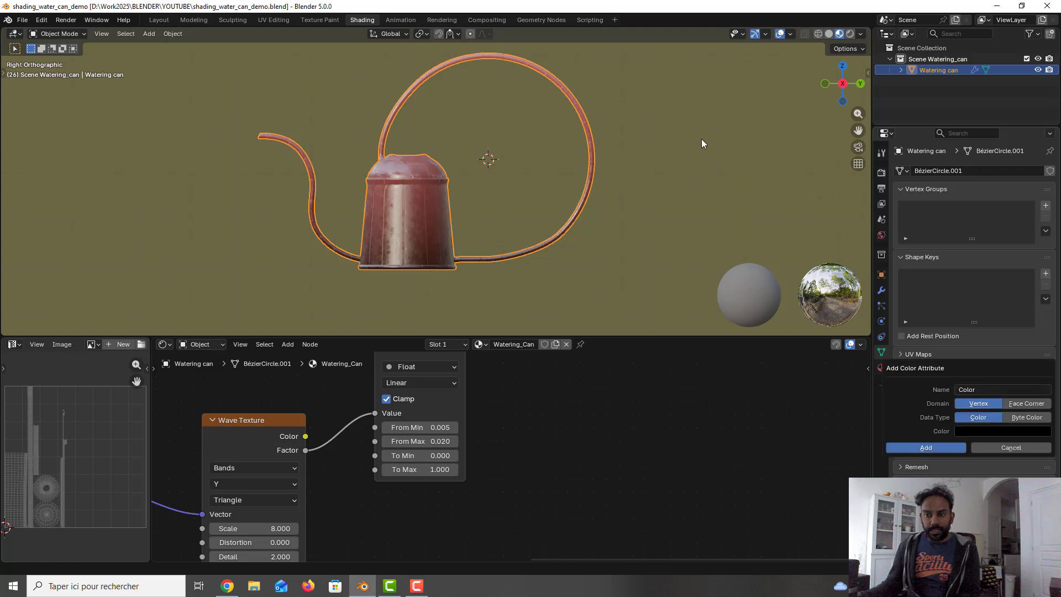
left_click(1016, 404)
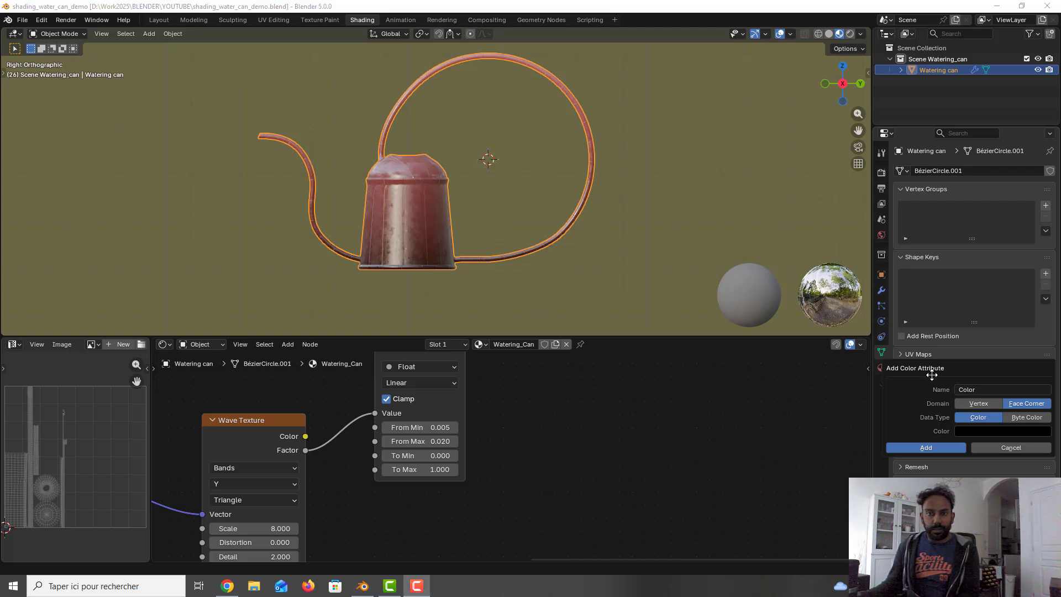
left_click(964, 389)
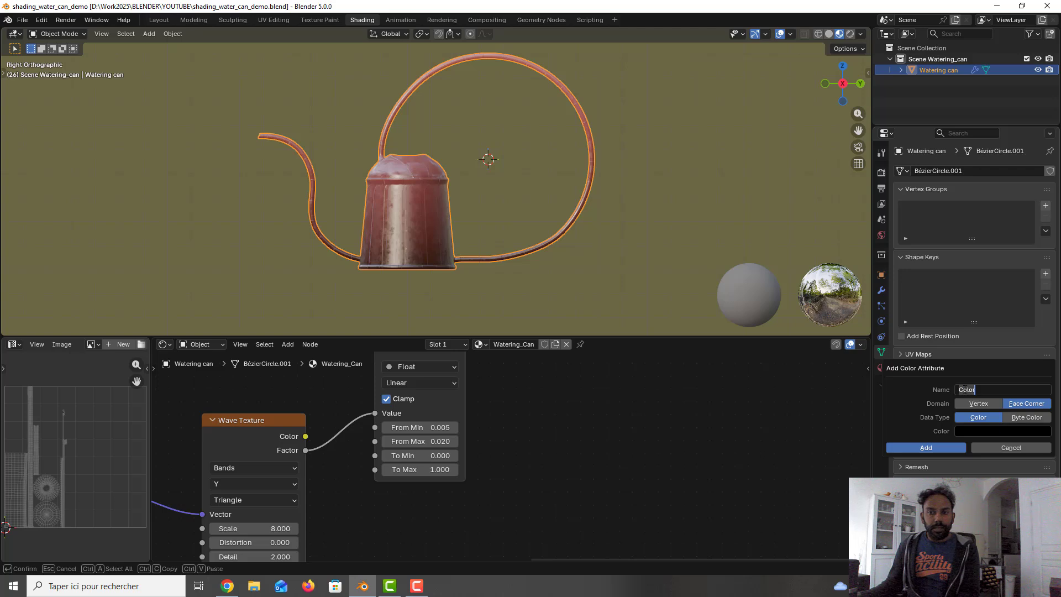
type("line")
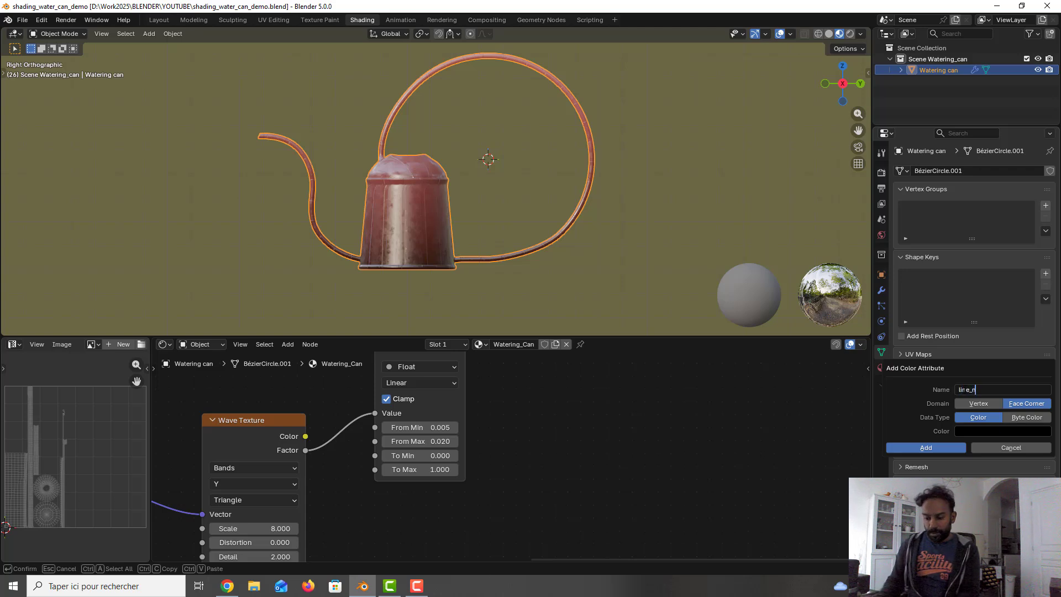
type("_n")
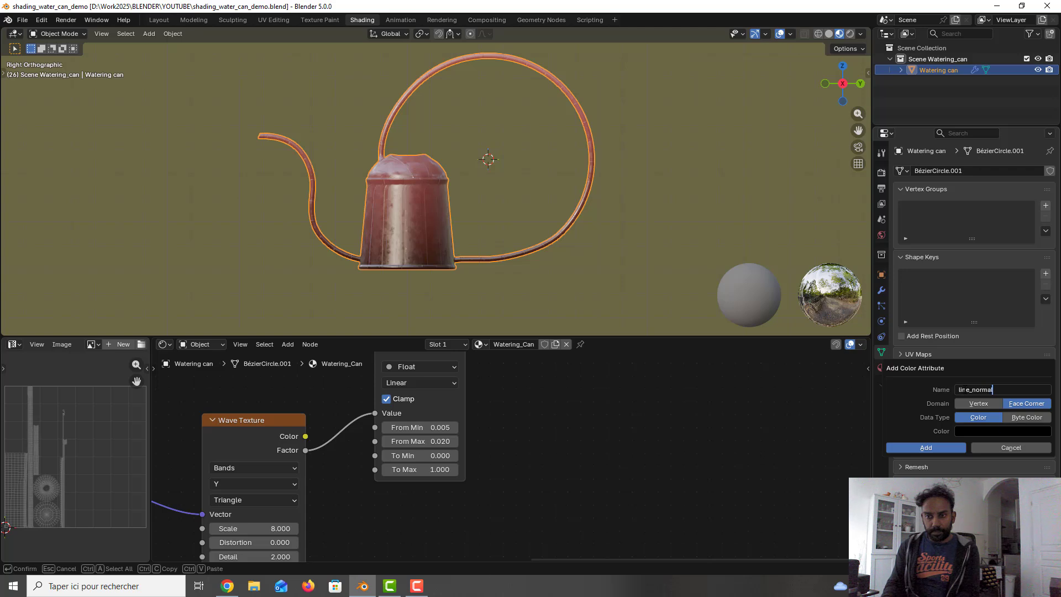
left_click(943, 446)
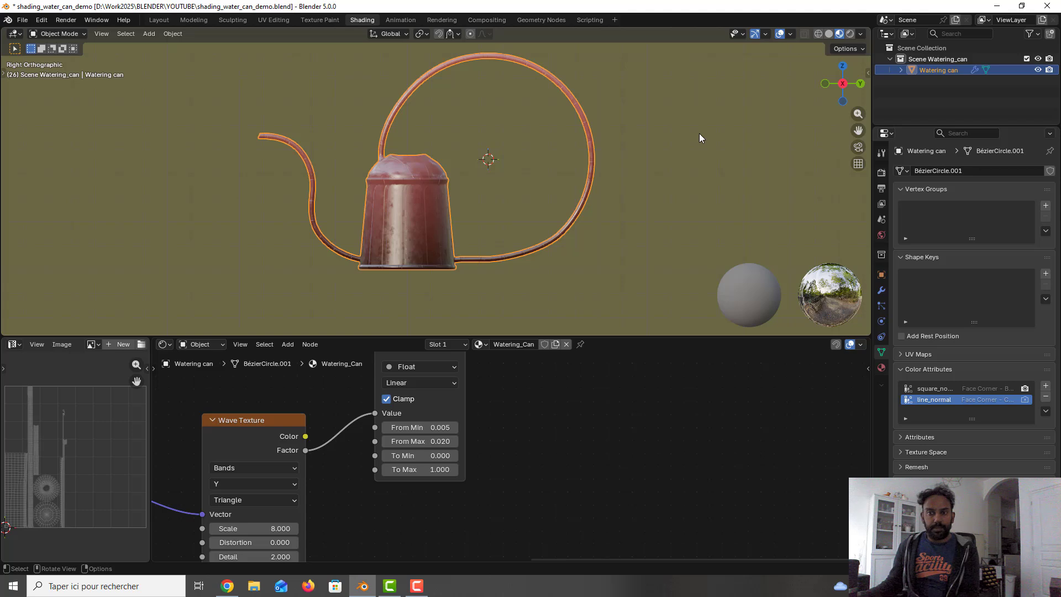
- Save the file, then put the watering can in Vertex Paint mode with Solid viewport shading
key("ctrl+s")
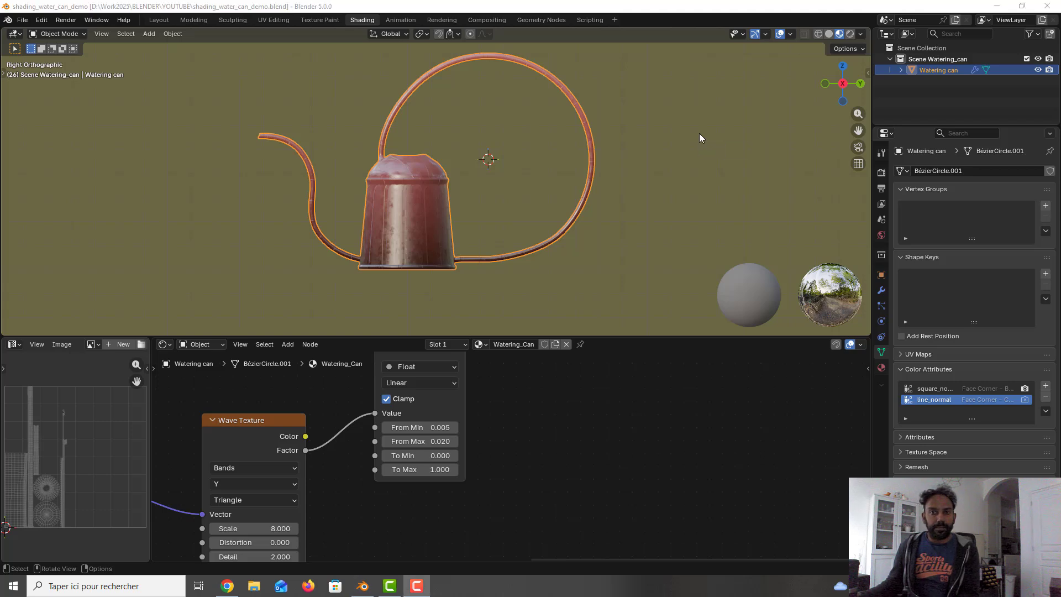
left_click(828, 34)
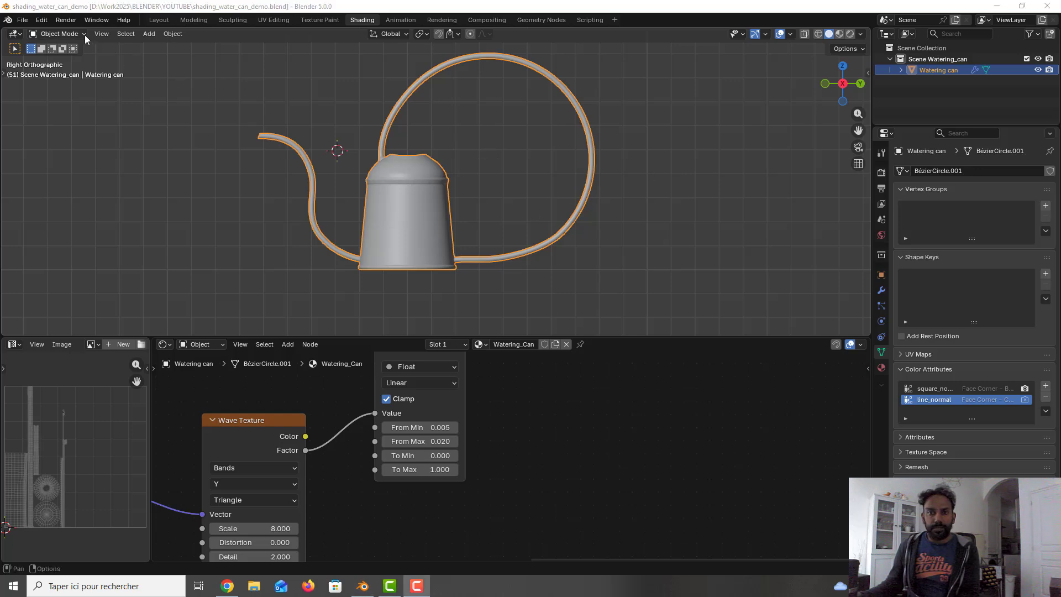
left_click(82, 34)
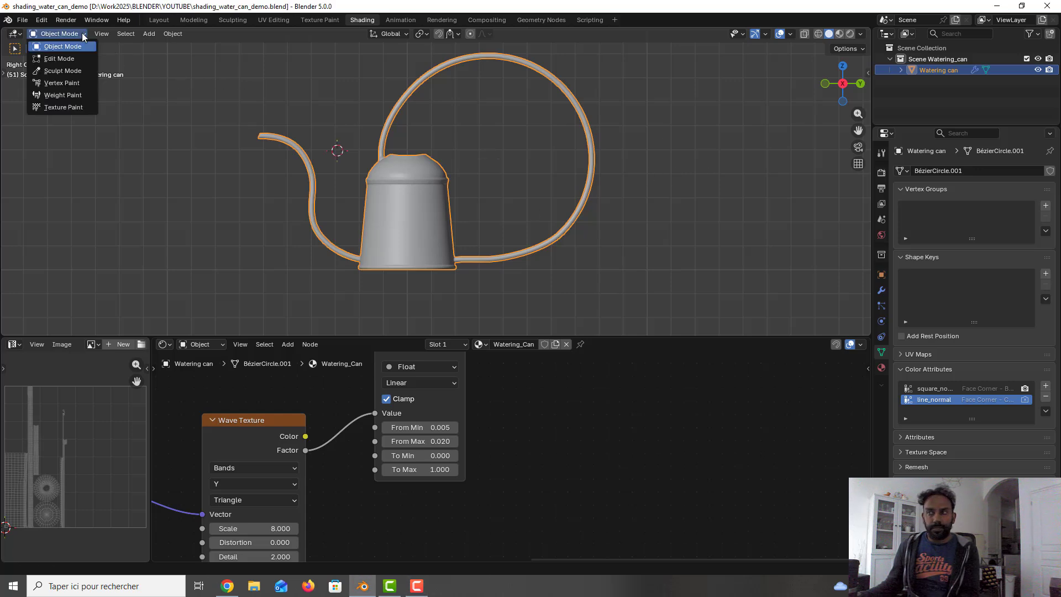
left_click(75, 81)
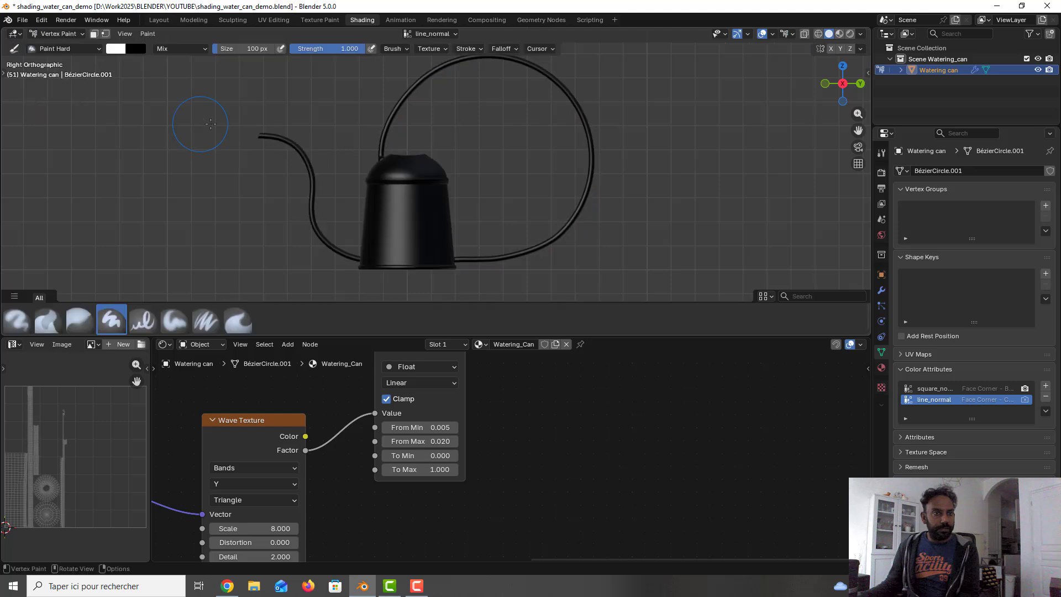
left_click(707, 136)
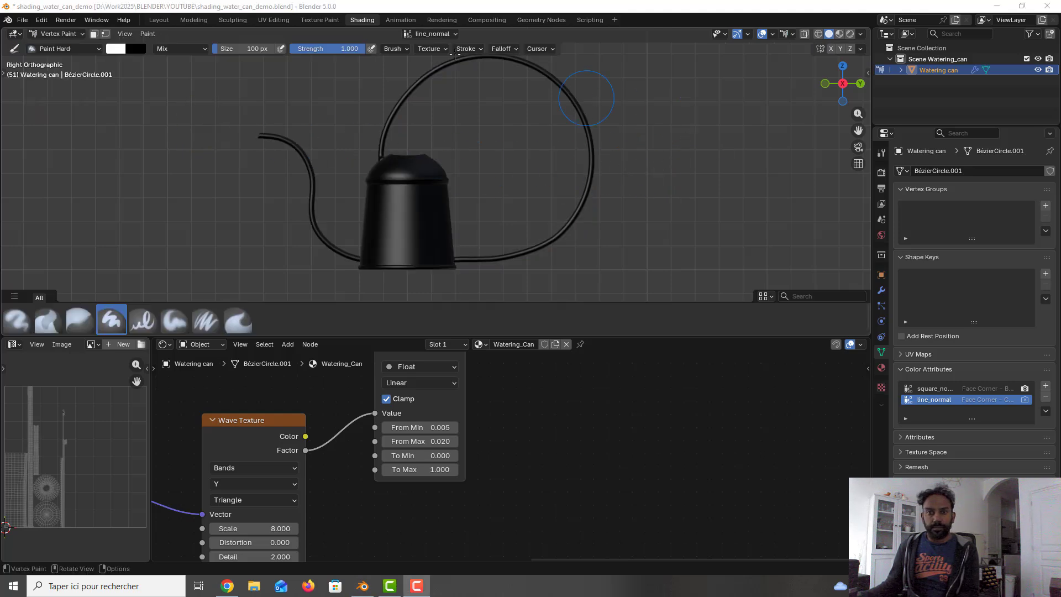
- Swap the brush colors so black is primary, and enable the face selection paint mask
left_click(344, 5)
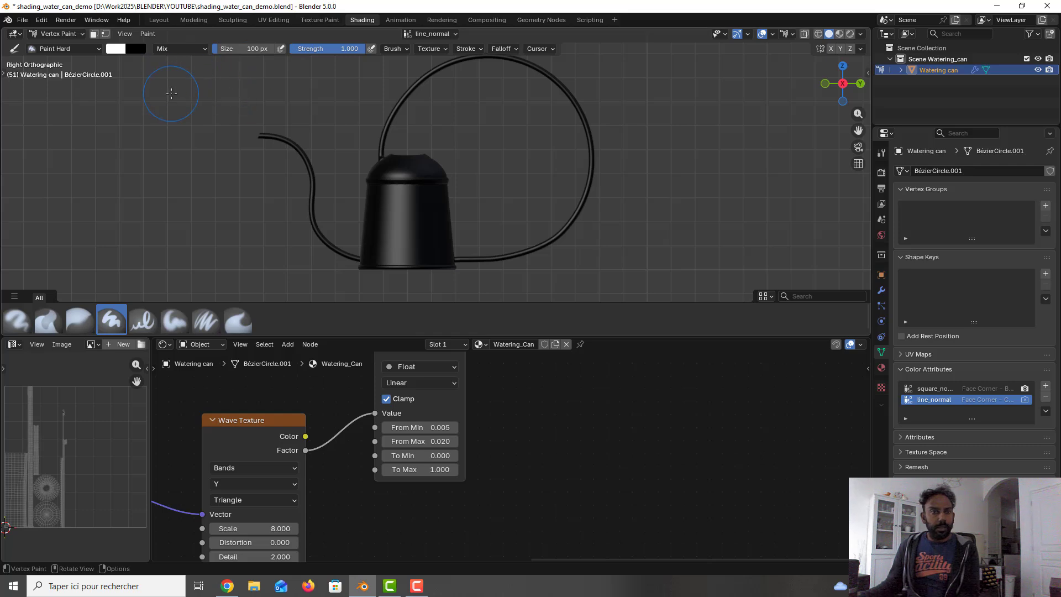
key("x")
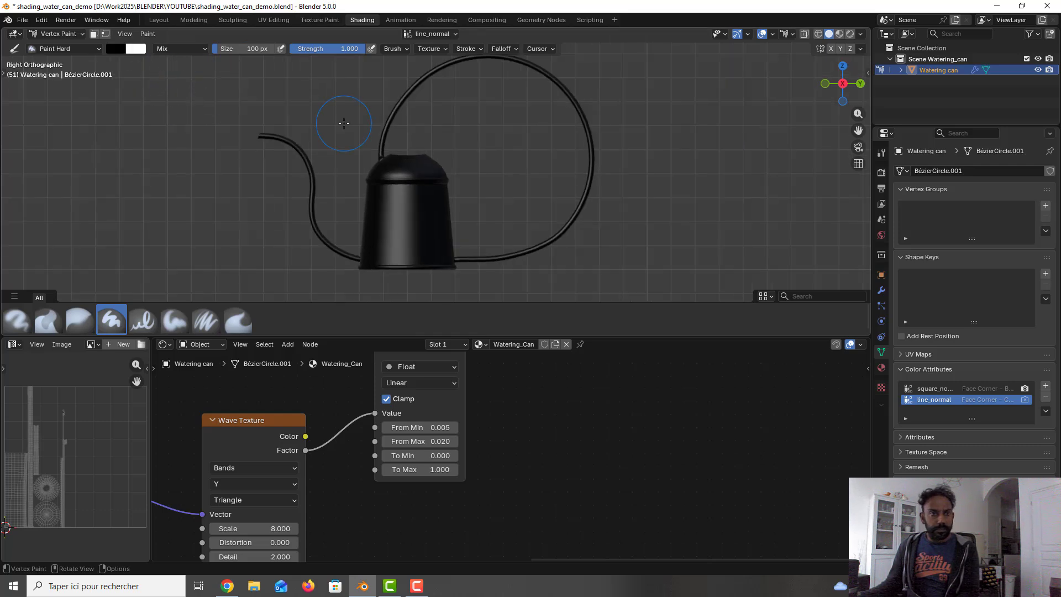
left_click(719, 143)
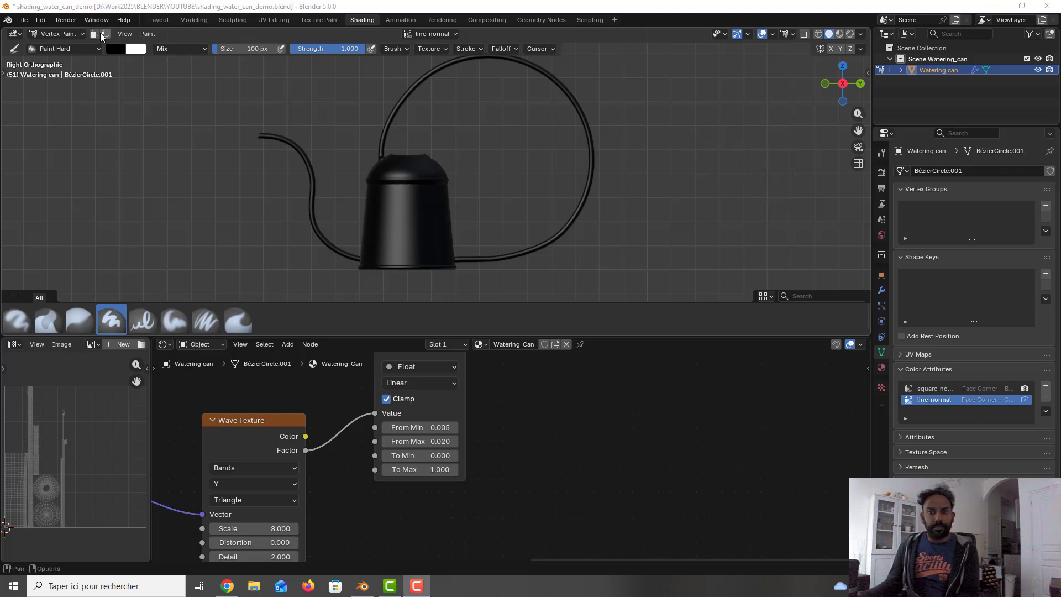
left_click(95, 33)
left_click(95, 33)
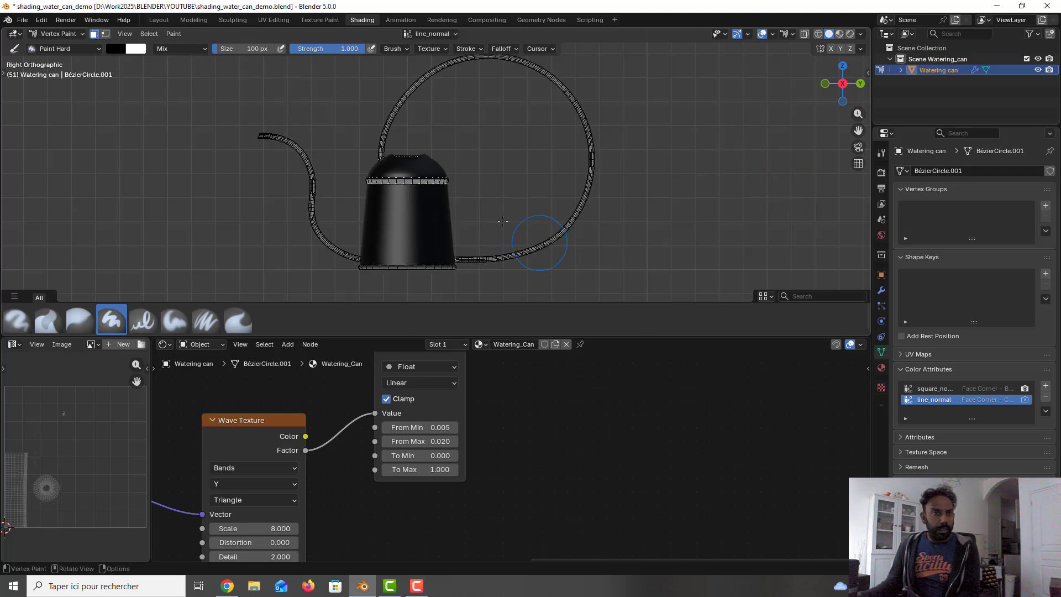
left_click(711, 138)
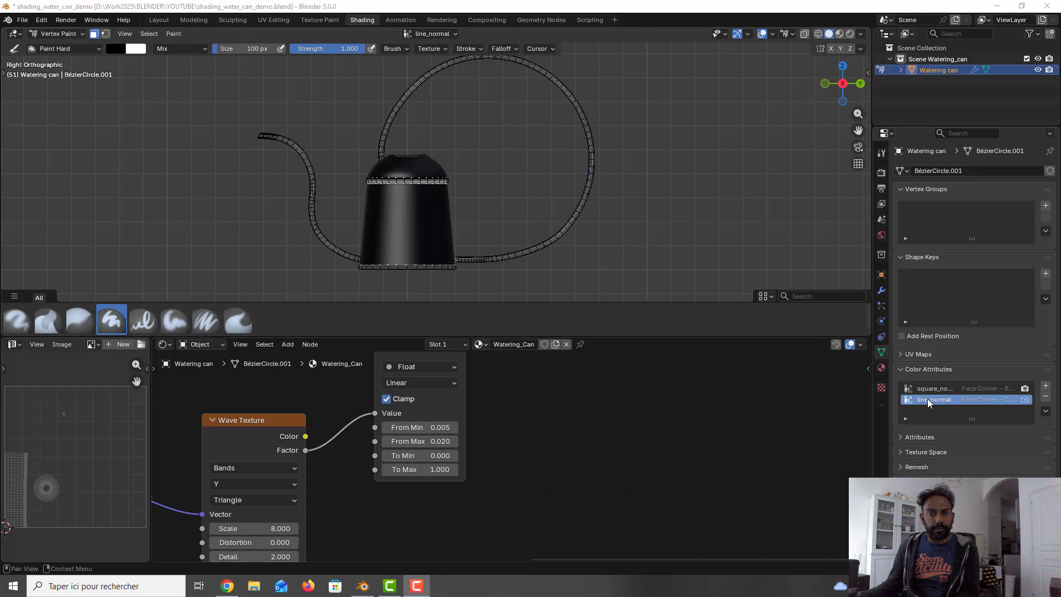
- In Edit Mode, clear the face selection and select the linked faces of the handle, spout and base rim
left_click(81, 35)
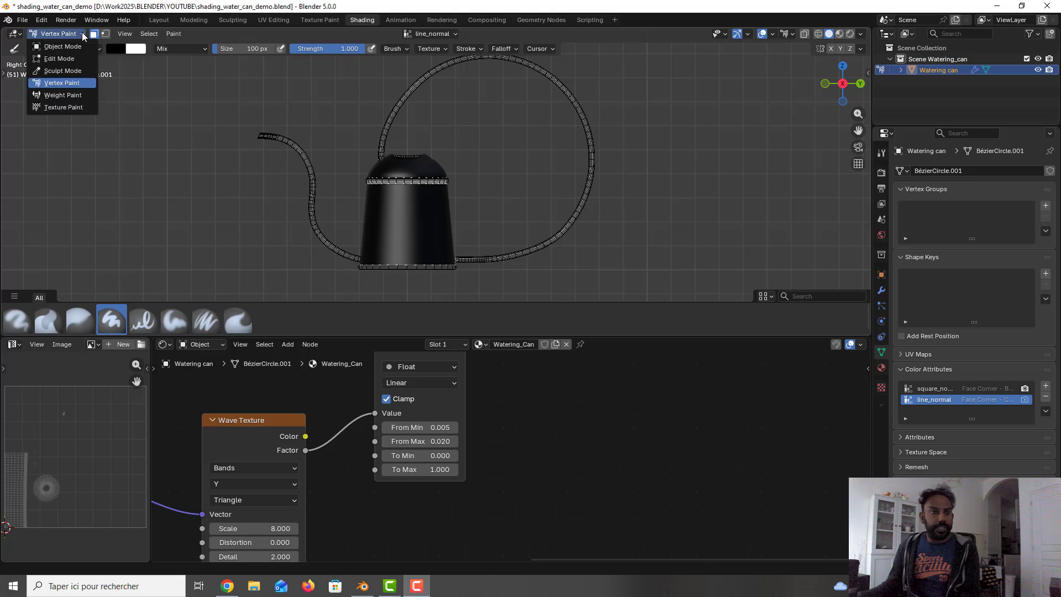
left_click(59, 58)
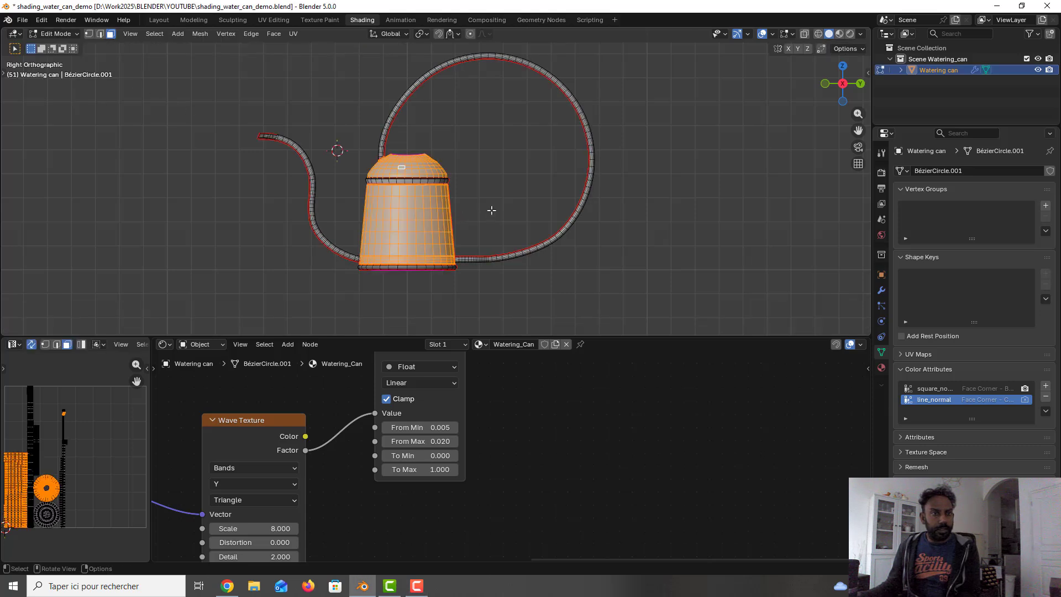
key("alt+a")
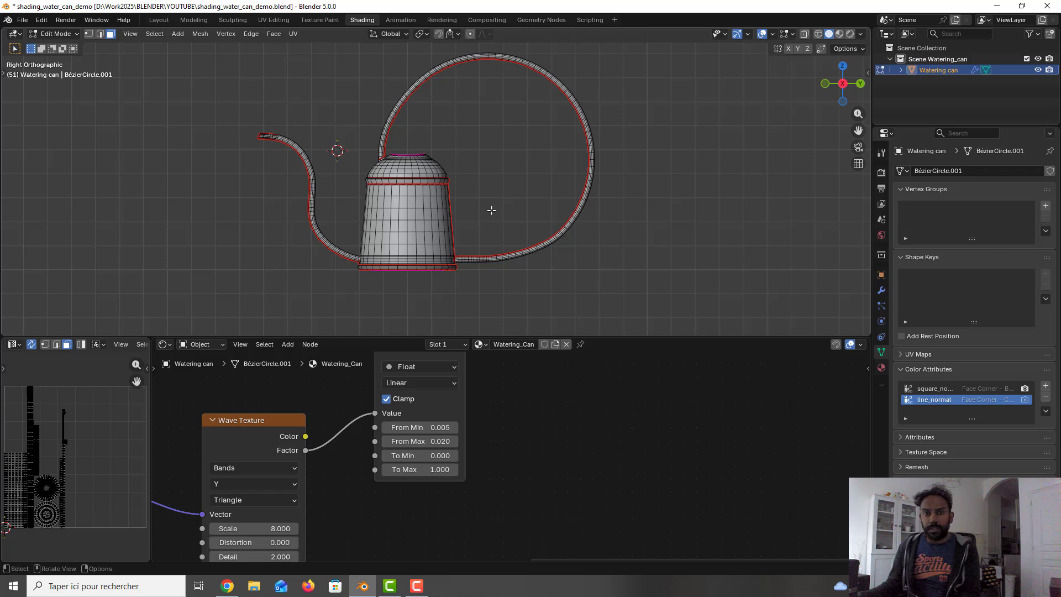
scroll(343, 116, "up", 3)
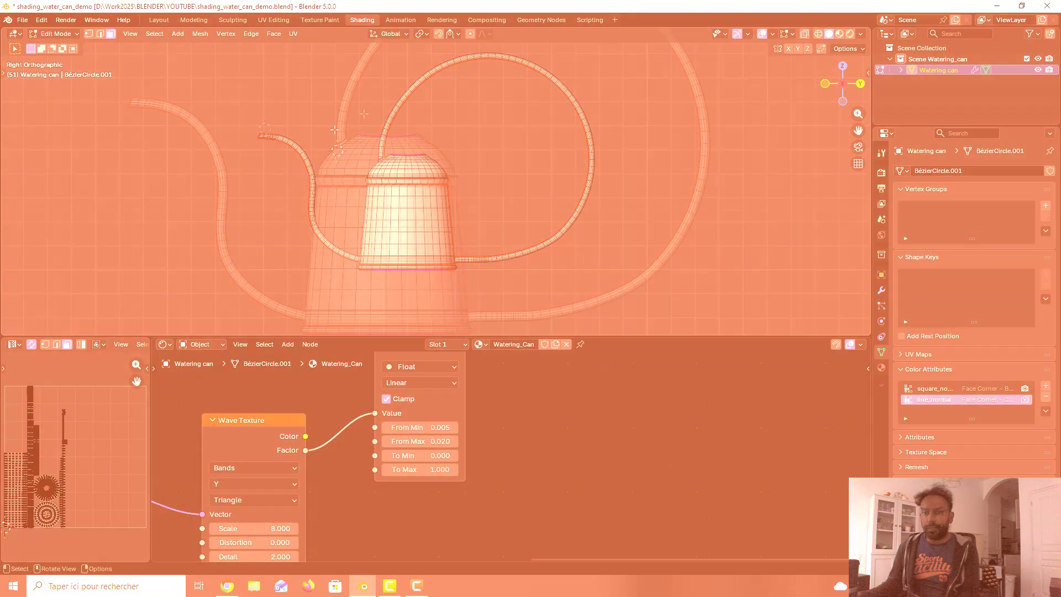
key("l")
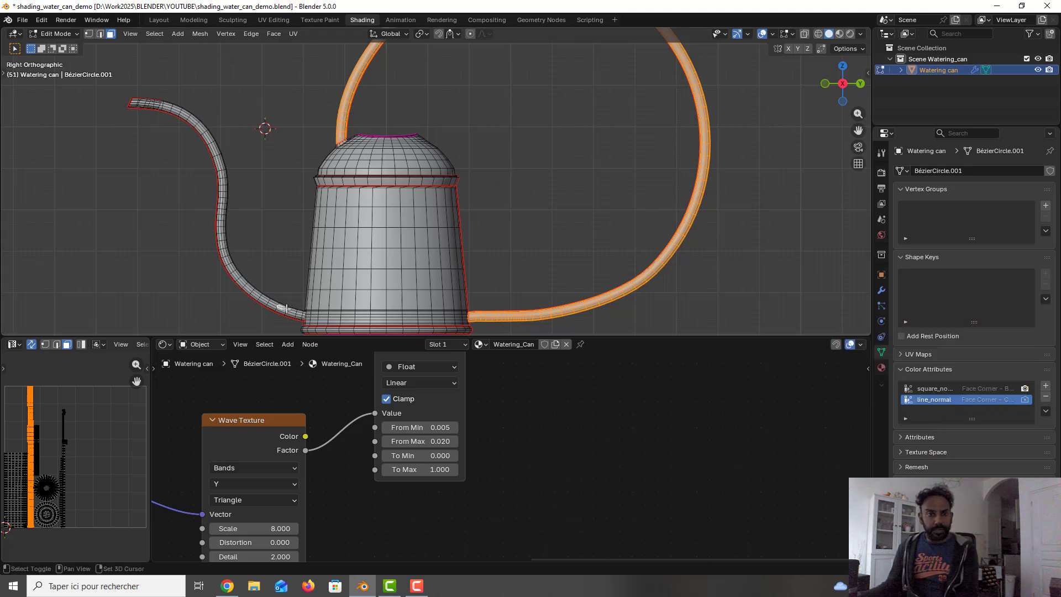
key("l")
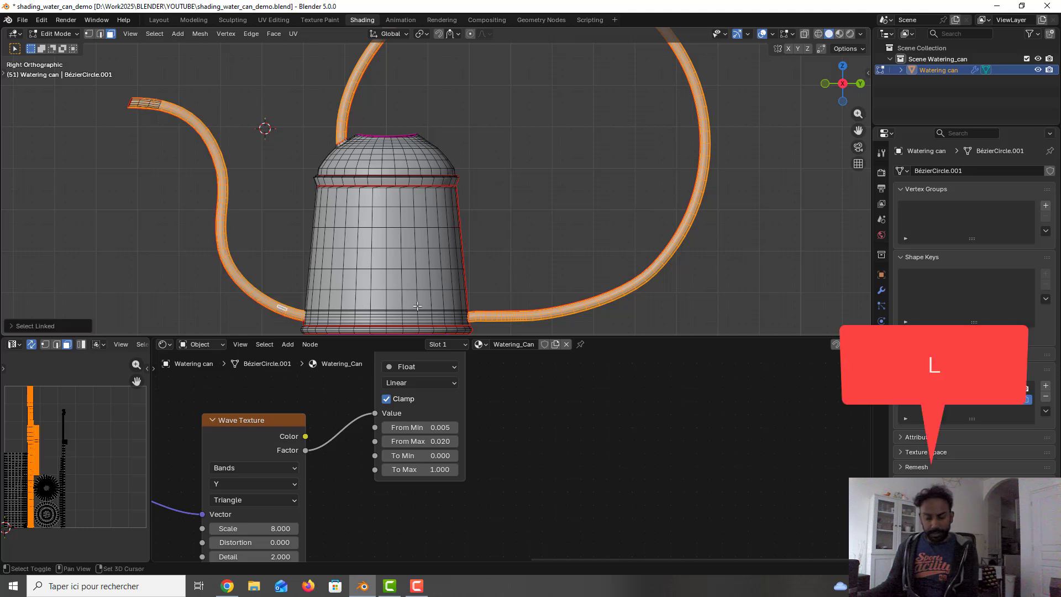
middle_click_drag(405, 332, 386, 265, "shift")
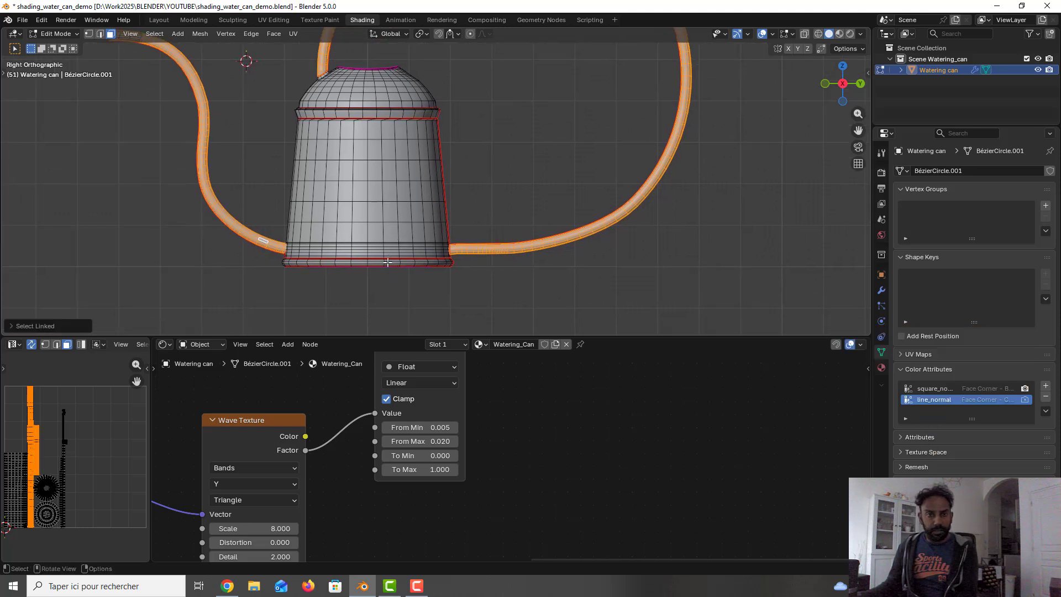
left_click(389, 263, "shift")
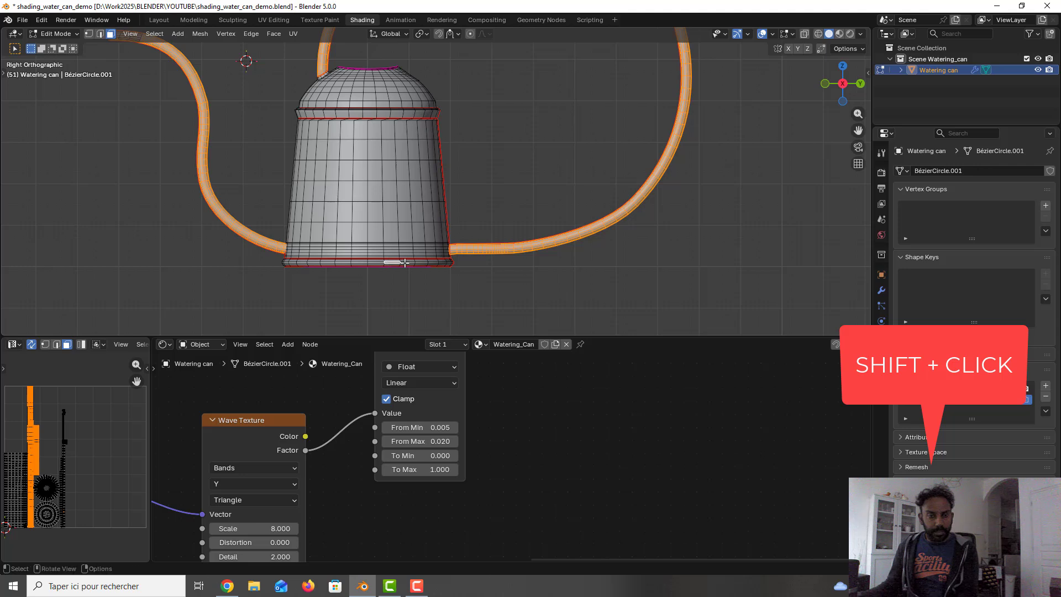
key("l")
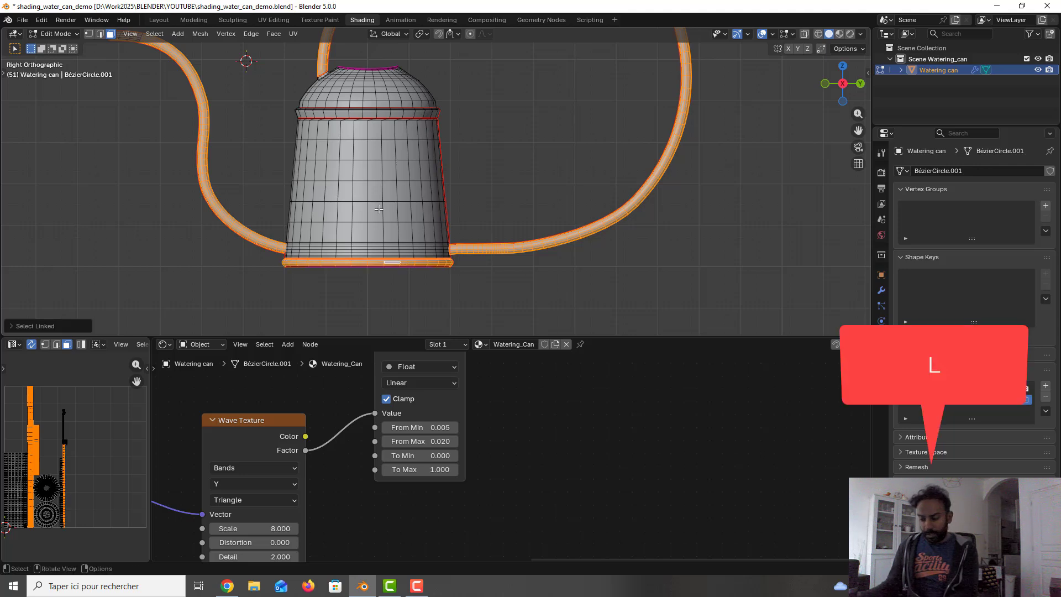
left_click(717, 140)
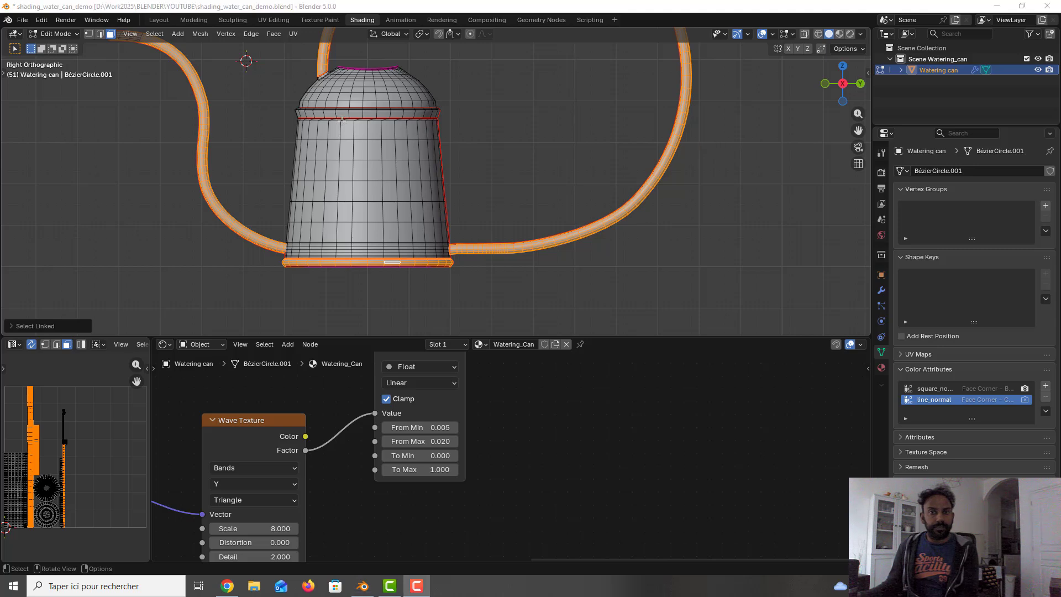
- Return to Vertex Paint mode with the selected handle, spout and base rim faces as the paint mask
left_click(76, 35)
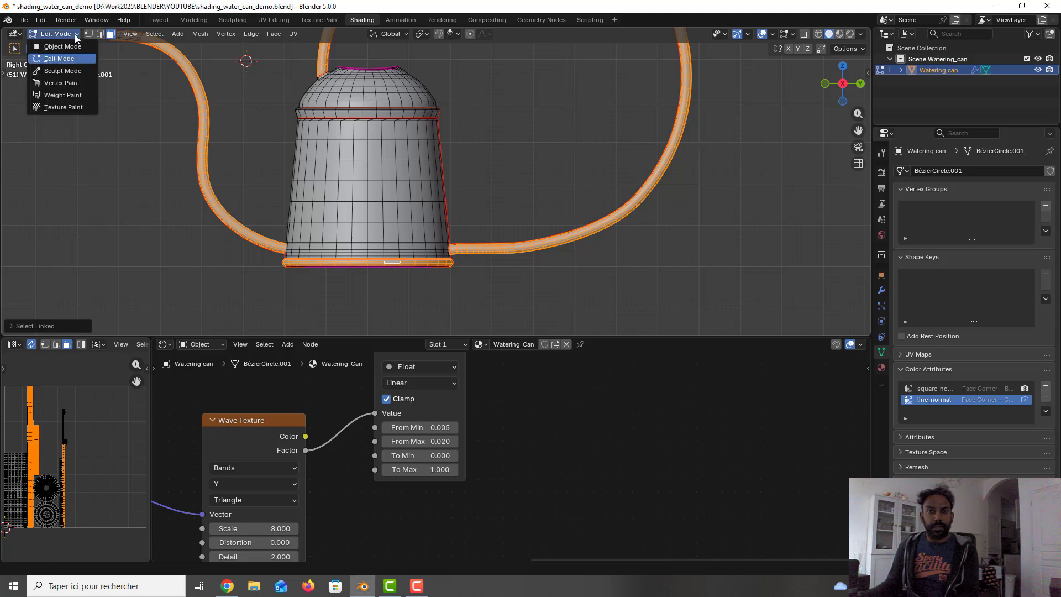
left_click(62, 83)
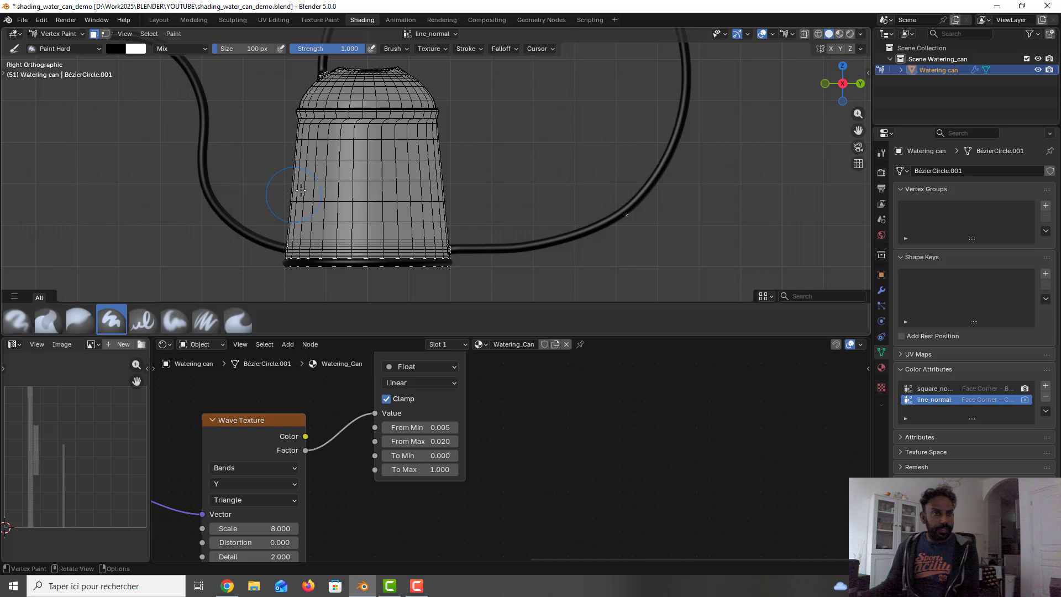
middle_click_drag(347, 151, 342, 228, "shift")
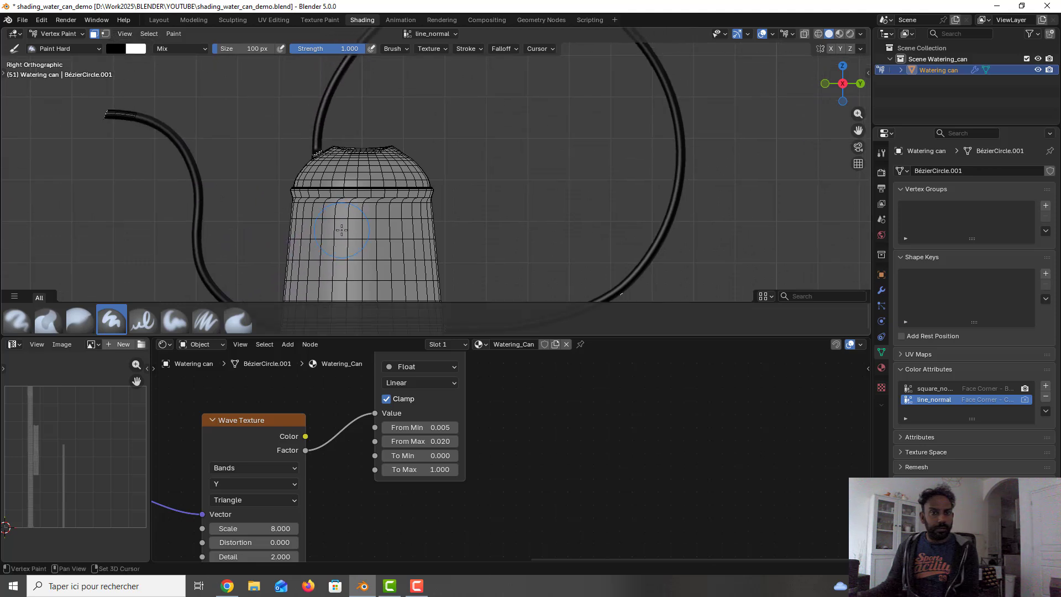
scroll(341, 229, "down", 1)
scroll(342, 229, "down", 1)
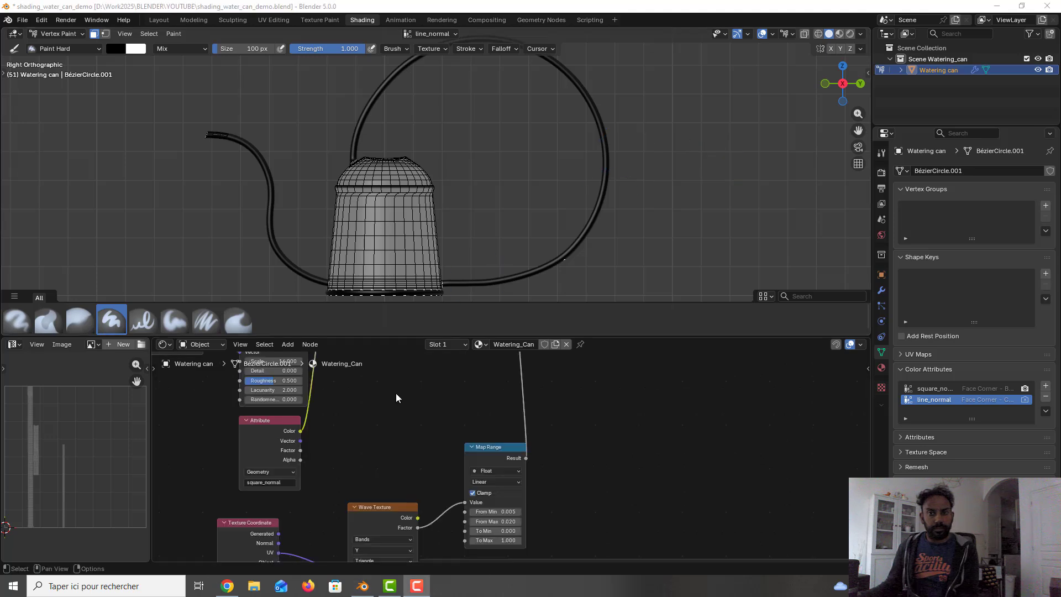
- Copy and paste the square_normal Attribute node, and place the copy above the Wave Texture node
left_click(273, 426)
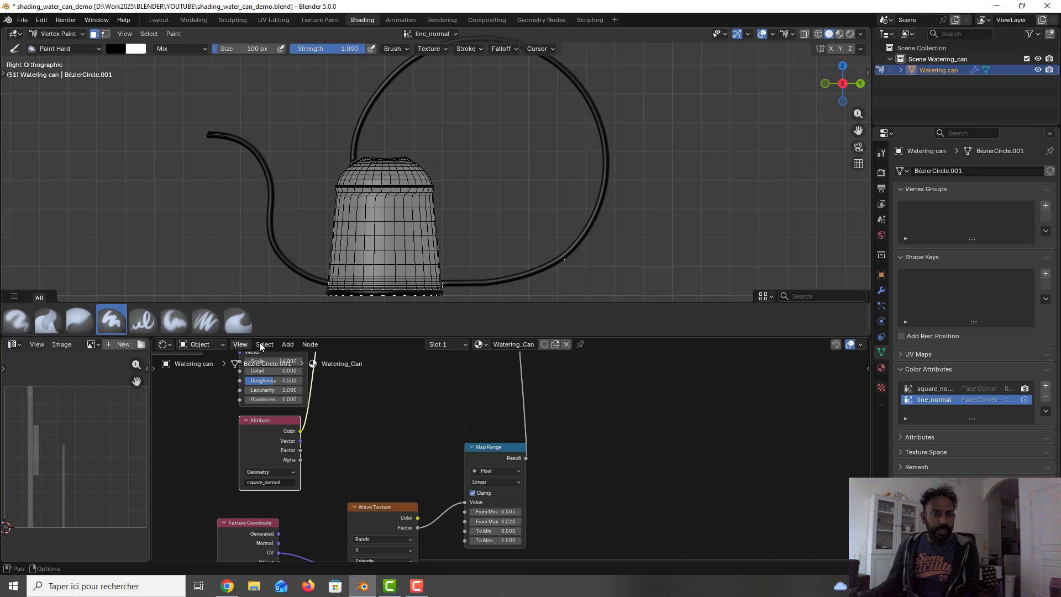
left_click(311, 343)
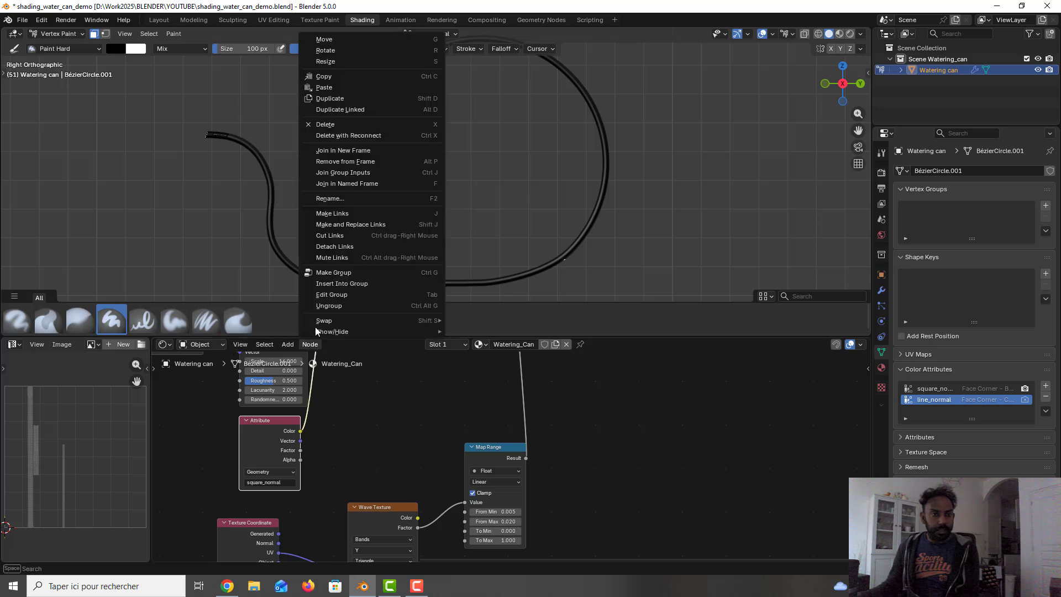
left_click(334, 76)
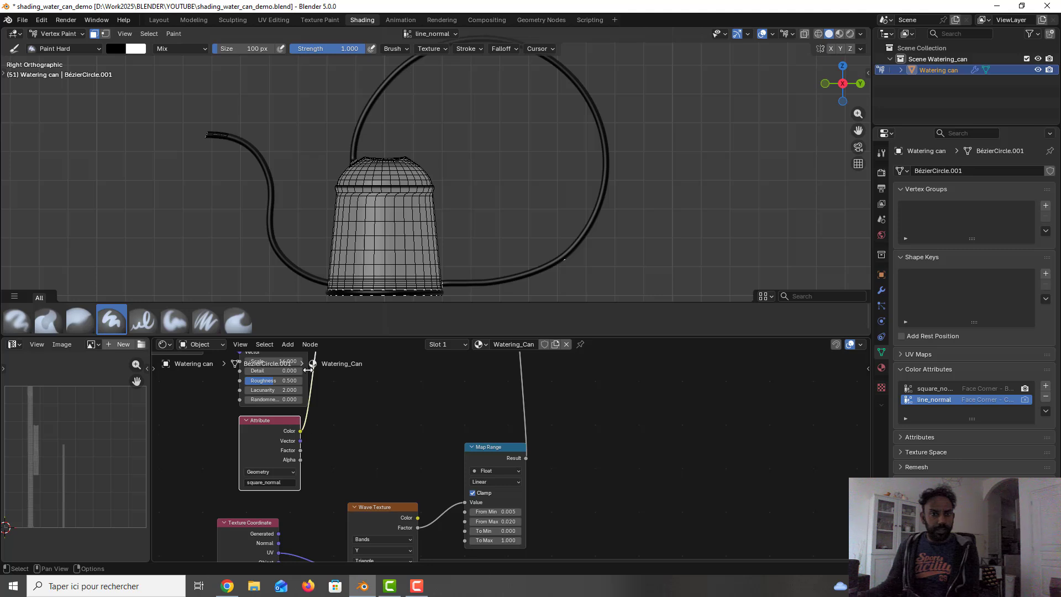
left_click(310, 343)
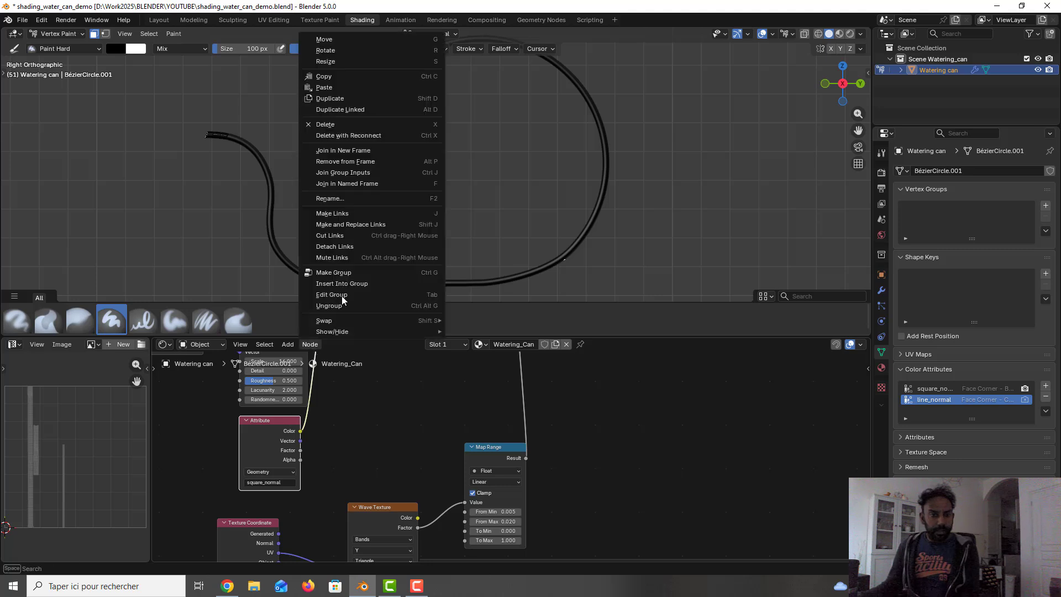
left_click(359, 90)
left_click_drag(267, 420, 348, 416)
left_click_drag(281, 427, 447, 389)
left_click_drag(351, 422, 282, 443)
left_click_drag(436, 381, 402, 393)
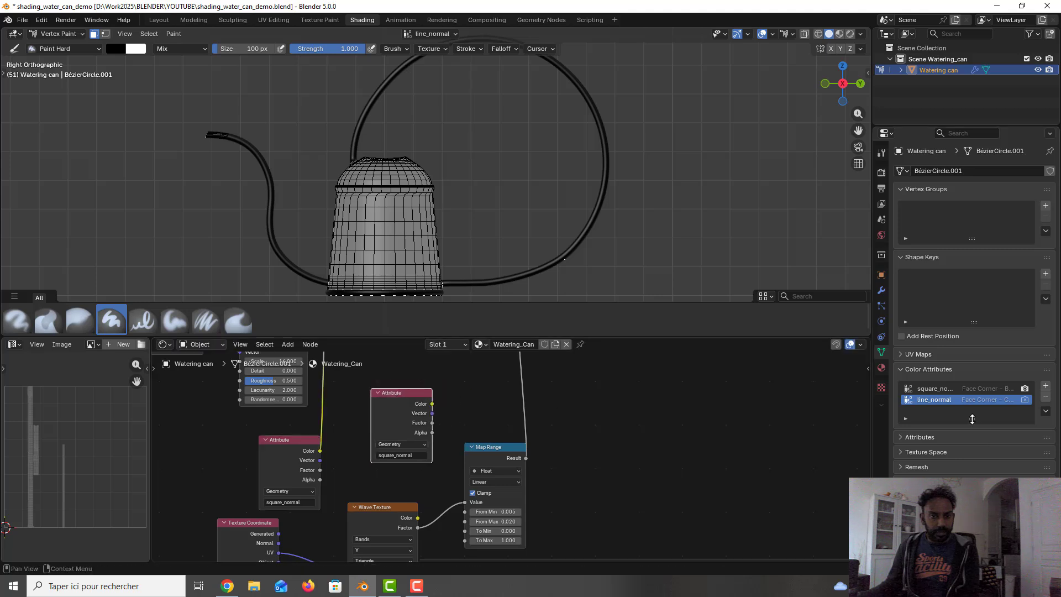
- Set the copied Attribute node's name to line_normal
double_click(938, 399)
key("ctrl+c")
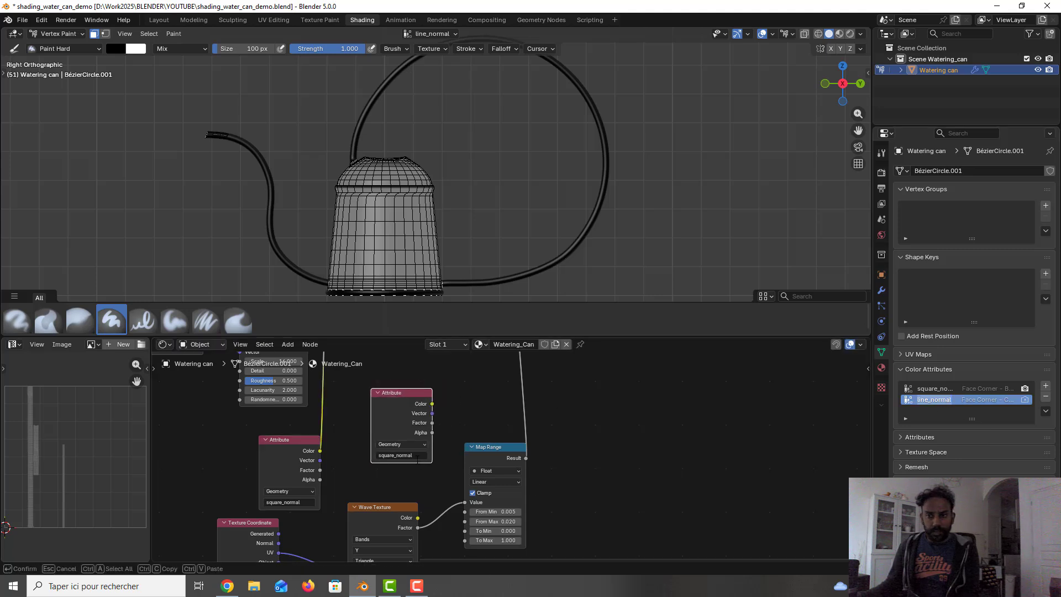
left_click(415, 459)
left_click(407, 456)
left_click(408, 455)
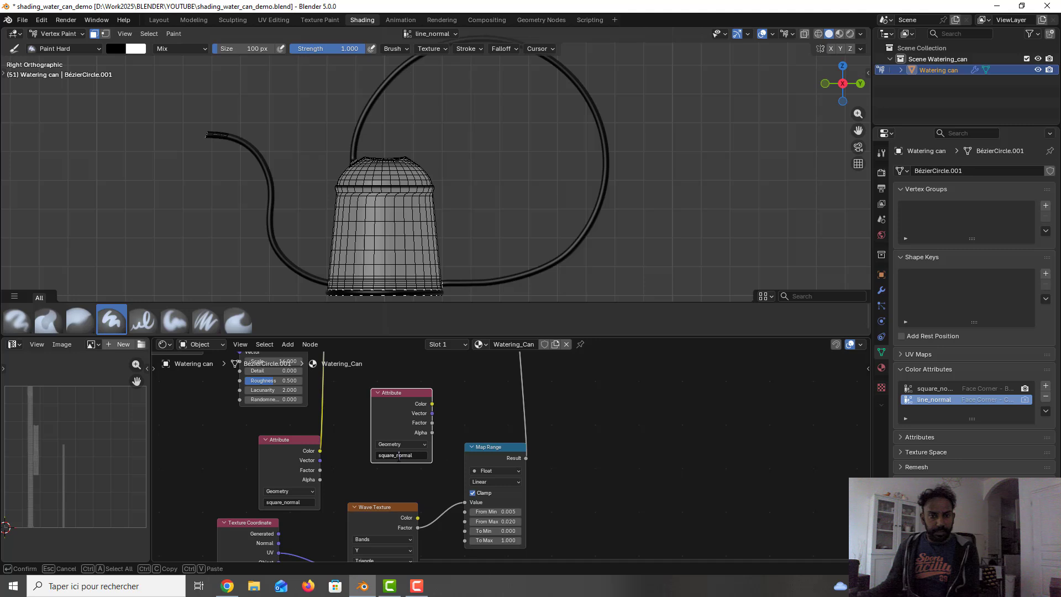
key("ctrl+a")
key("ctrl+v")
key("Return")
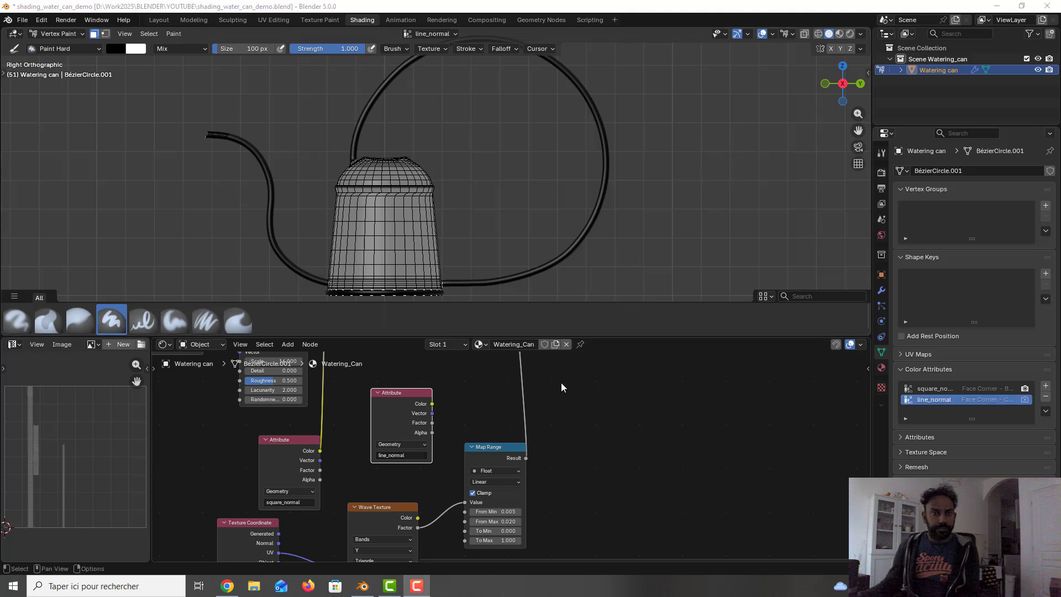
- Shift the existing Mix node aside, copy and paste it, and place the copy between it and the Bump node
middle_click_drag(558, 388, 565, 520)
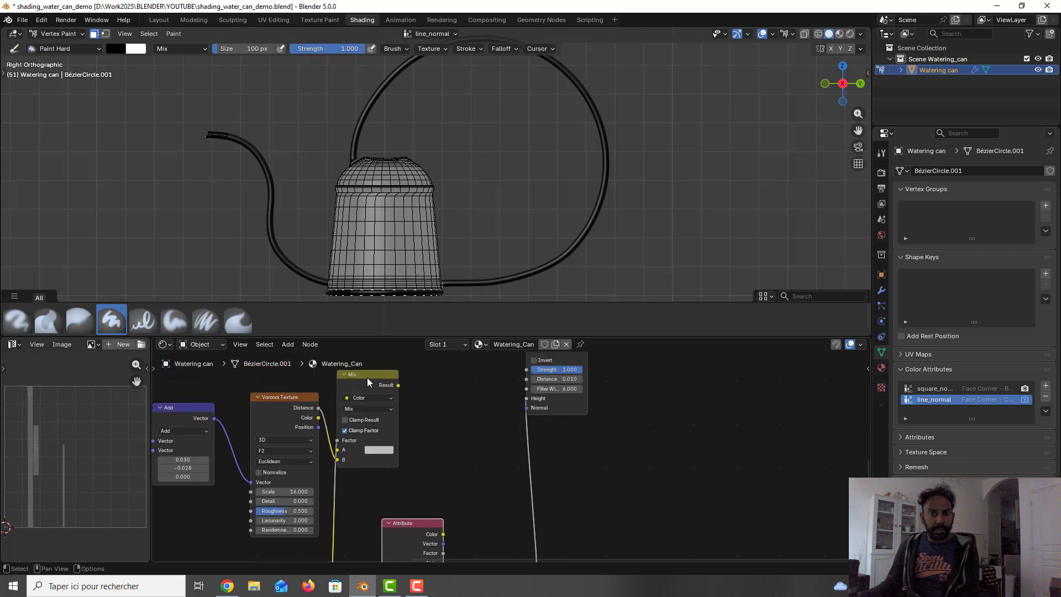
left_click_drag(367, 377, 386, 376)
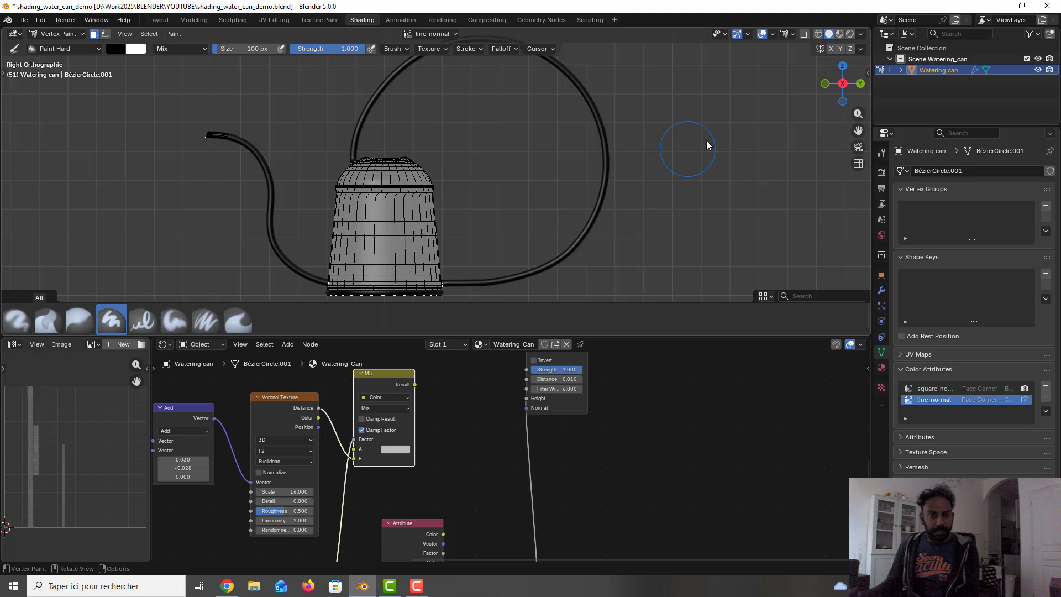
left_click_drag(354, 371, 359, 375)
left_click(310, 344)
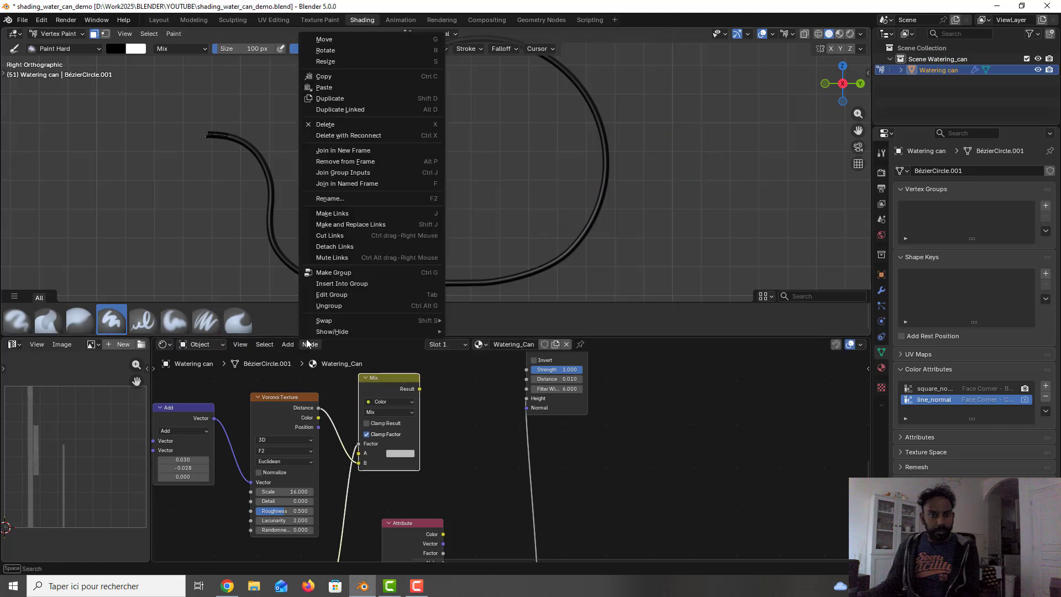
left_click(391, 79)
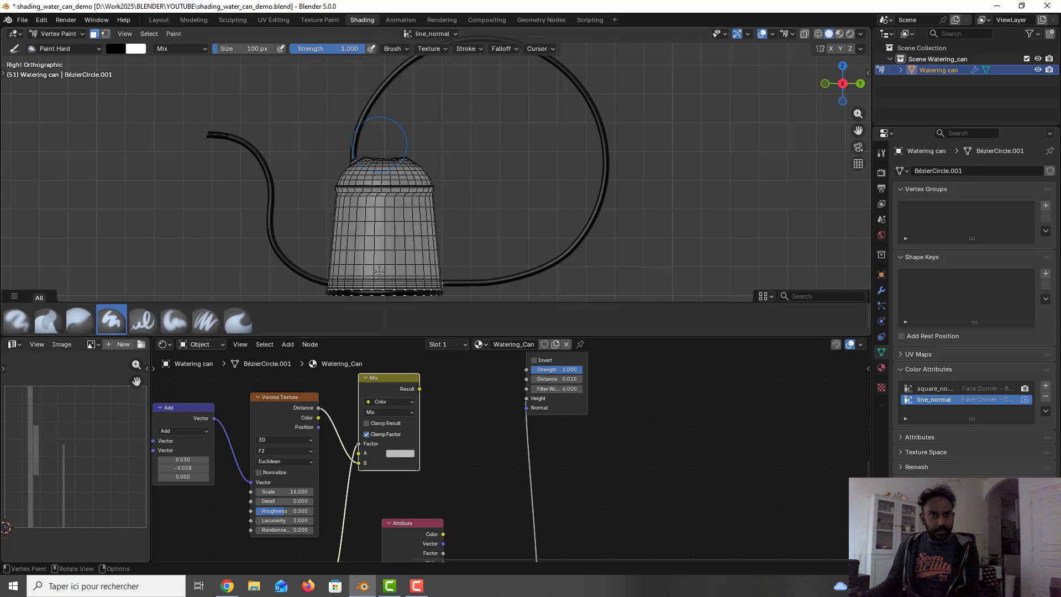
left_click(451, 414)
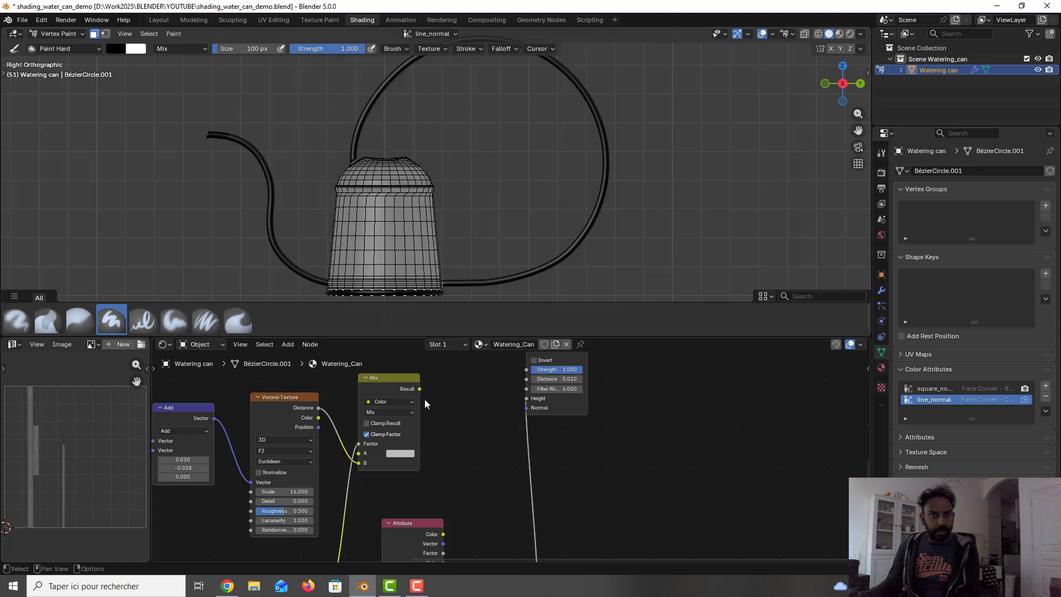
left_click(387, 377)
left_click(285, 345)
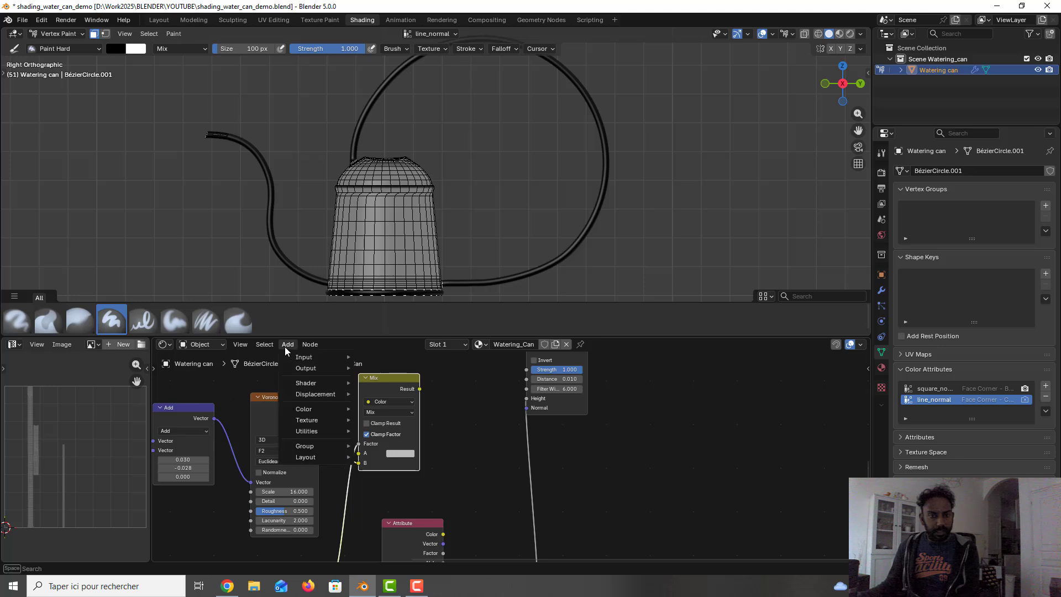
mouse_move(310, 344)
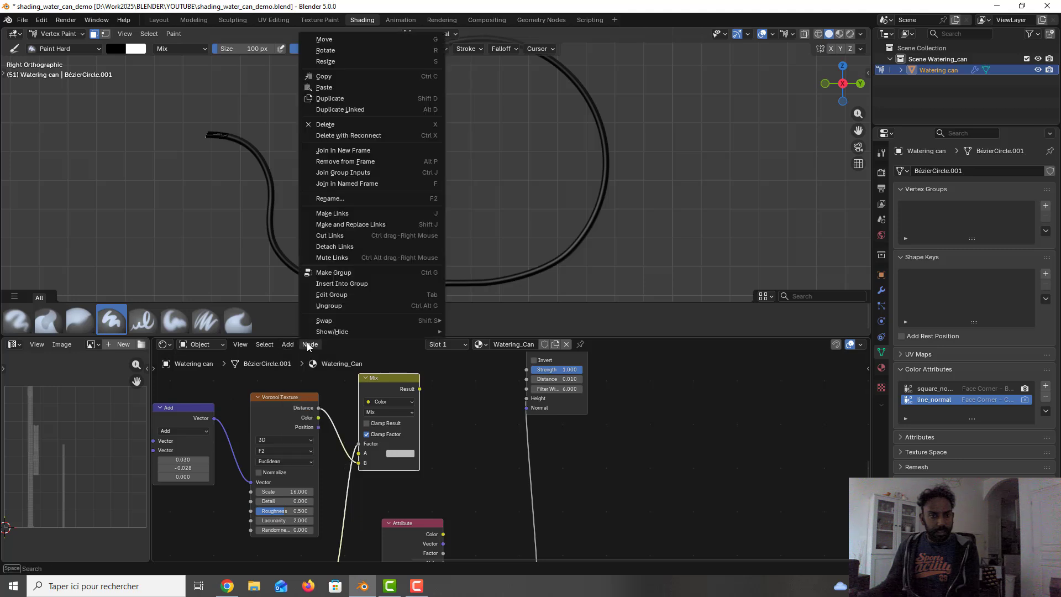
left_click(372, 91)
left_click_drag(404, 378, 510, 385)
left_click_drag(390, 407, 404, 385)
- Feed the new Mix node with the Map Range result in B, line_normal's Factor in Factor, and the first Mix result in A
middle_click_drag(619, 438, 605, 397)
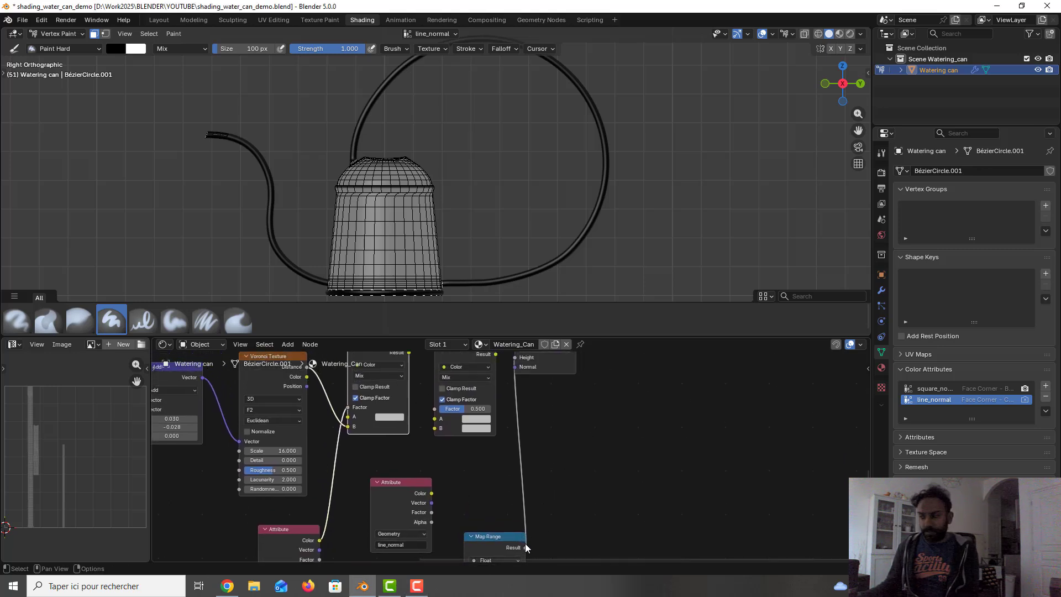
left_click_drag(524, 547, 435, 429)
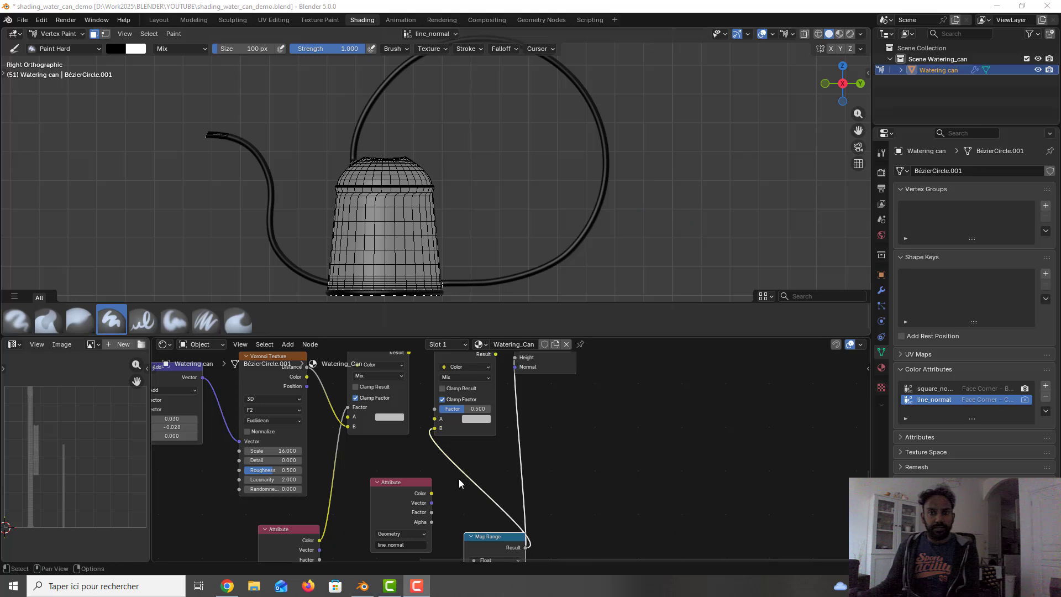
left_click_drag(431, 512, 434, 409)
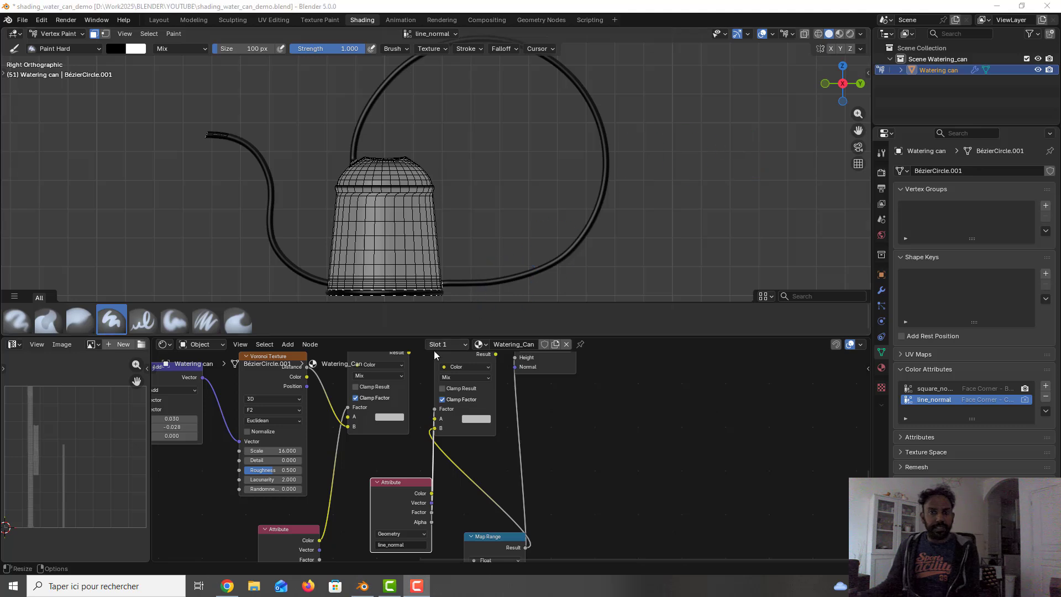
left_click_drag(408, 353, 434, 418)
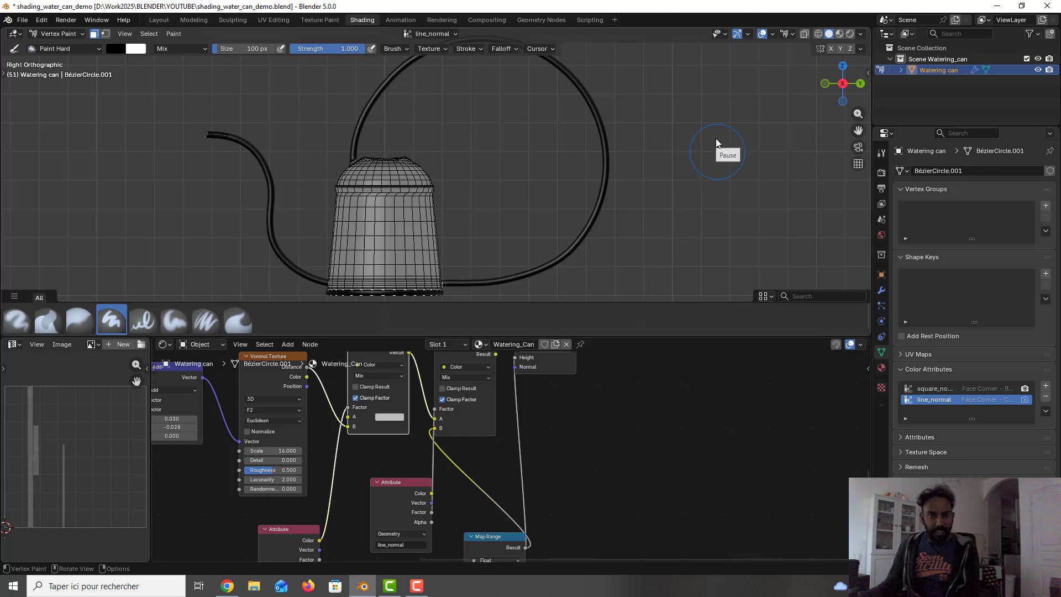
- Display the watering can in Material Preview shading and return to Object Mode
left_click(840, 34)
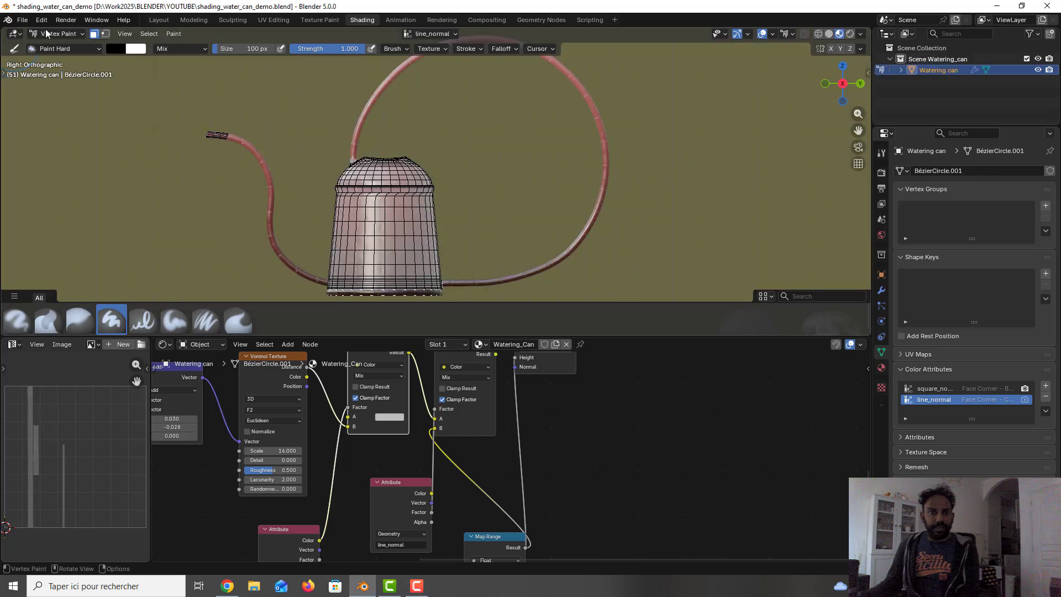
left_click(80, 33)
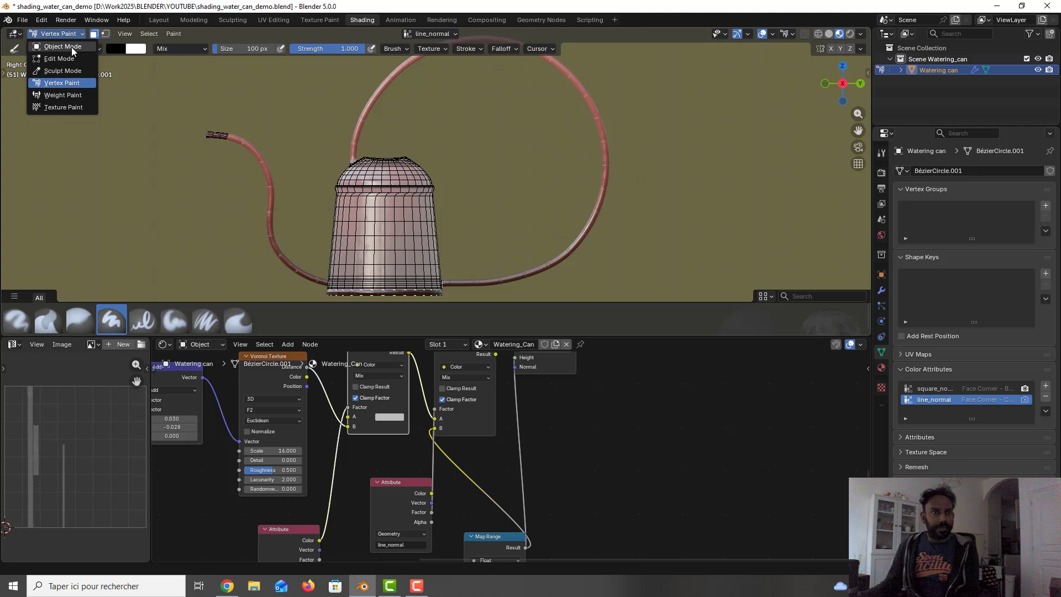
left_click(71, 47)
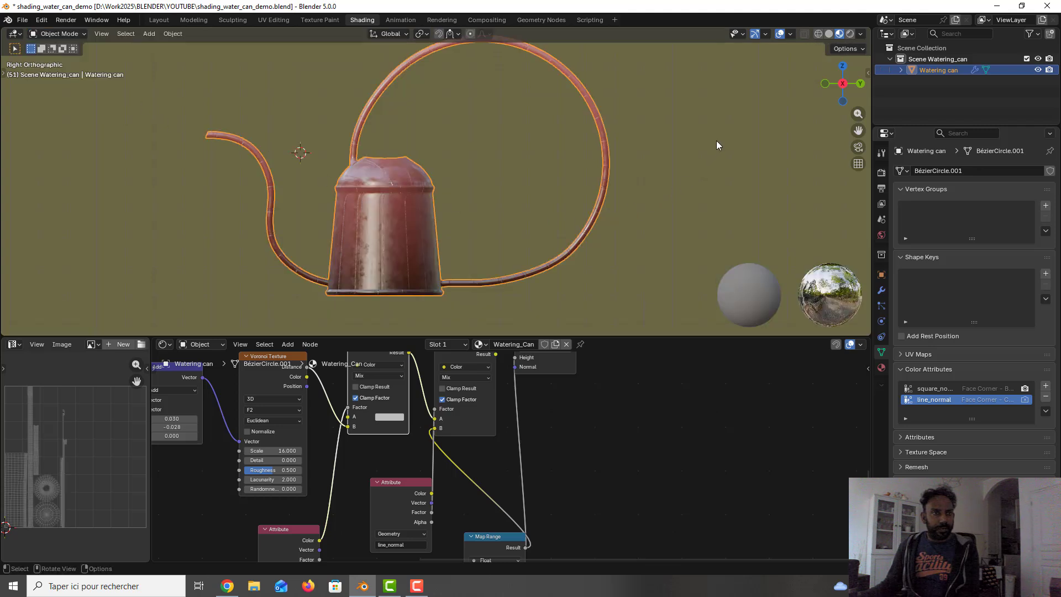
- Preview the new Mix node's result directly on the model by linking it to the Material Output
middle_click_drag(611, 382, 519, 558, "shift")
scroll(538, 459, "down", 2)
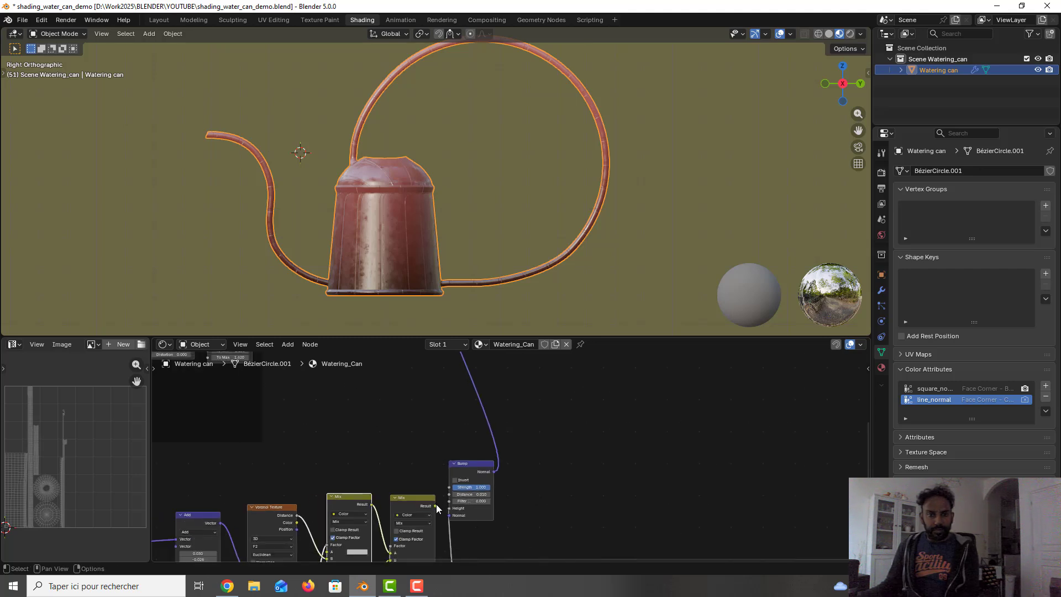
left_click_drag(437, 507, 610, 486)
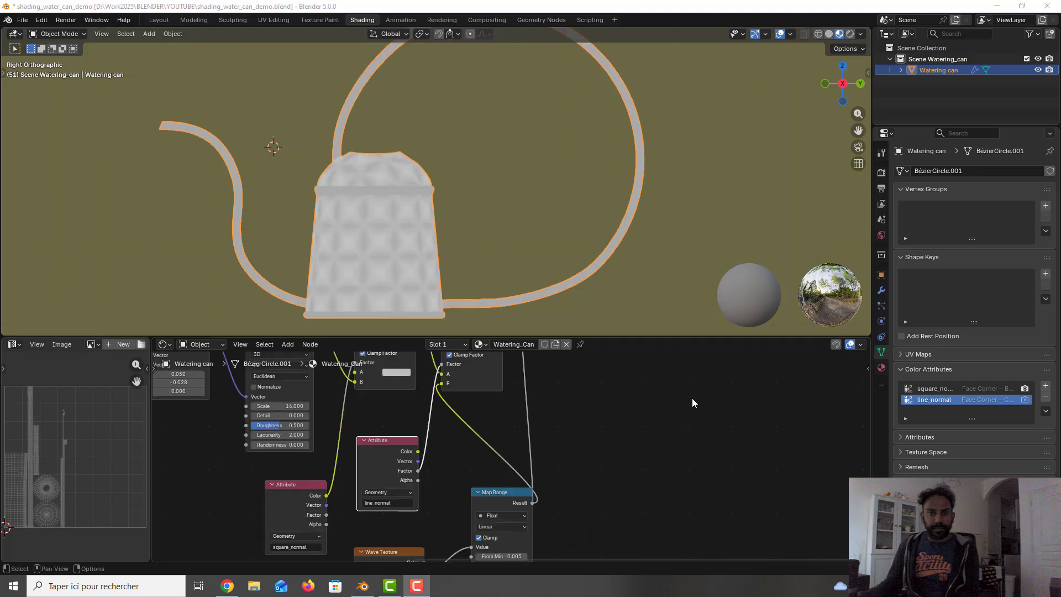
- Reconnect the Principled BSDF output to the Material Output's Surface input
middle_click_drag(692, 398, 654, 542, "shift")
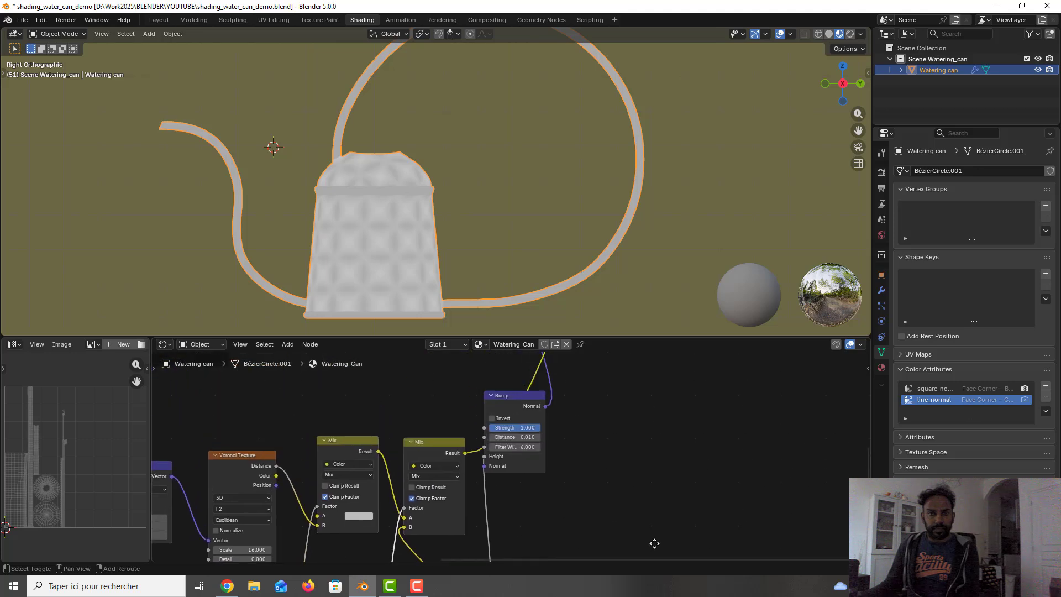
middle_click_drag(643, 400, 598, 489, "shift")
scroll(607, 454, "down", 2)
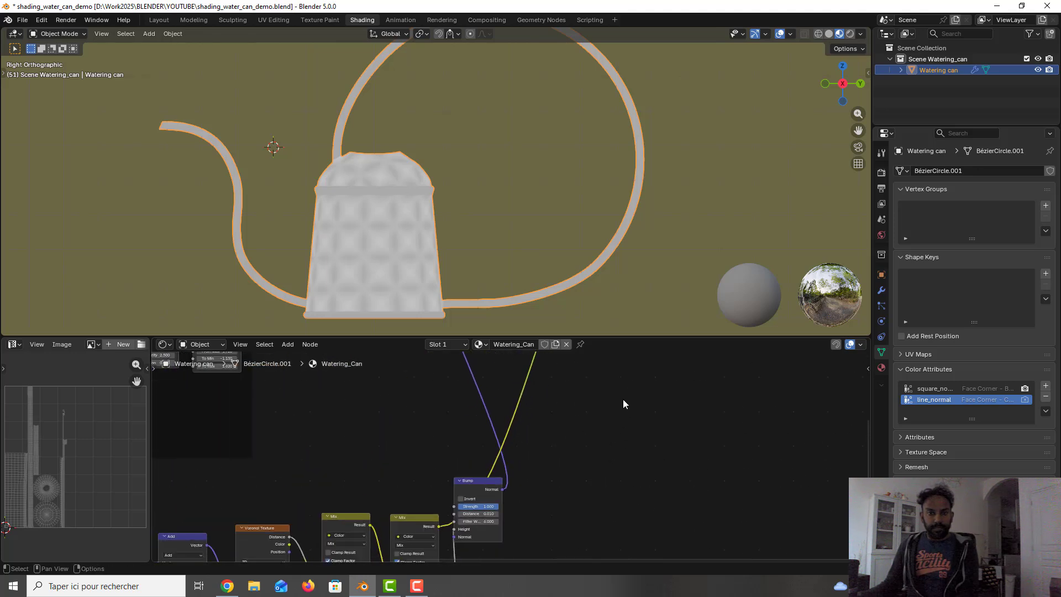
middle_click_drag(622, 399, 592, 539, "shift")
middle_click_drag(636, 377, 602, 503, "shift")
left_click_drag(551, 461, 469, 465)
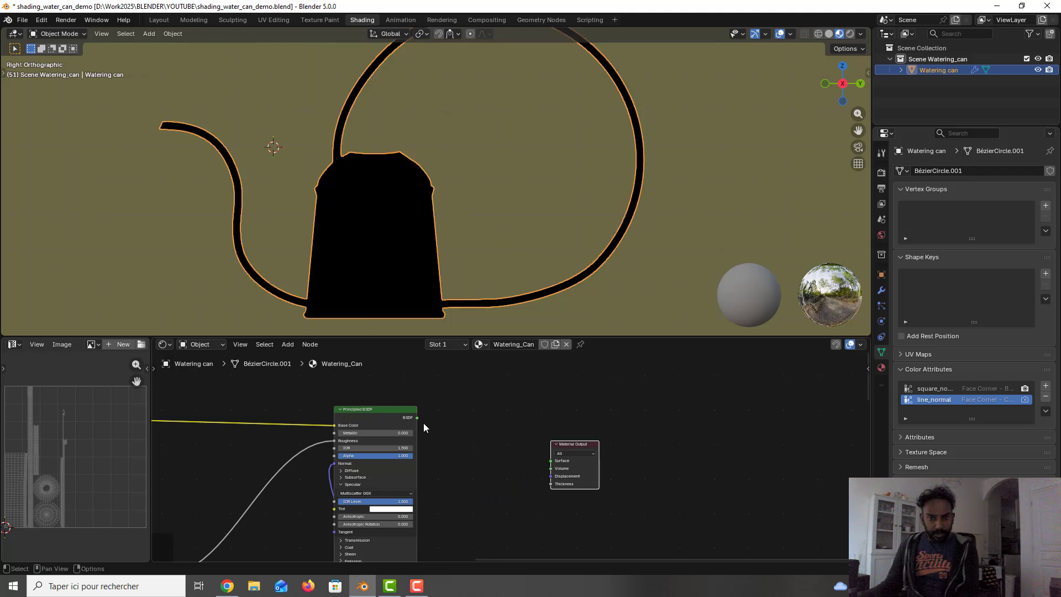
left_click_drag(417, 418, 550, 459)
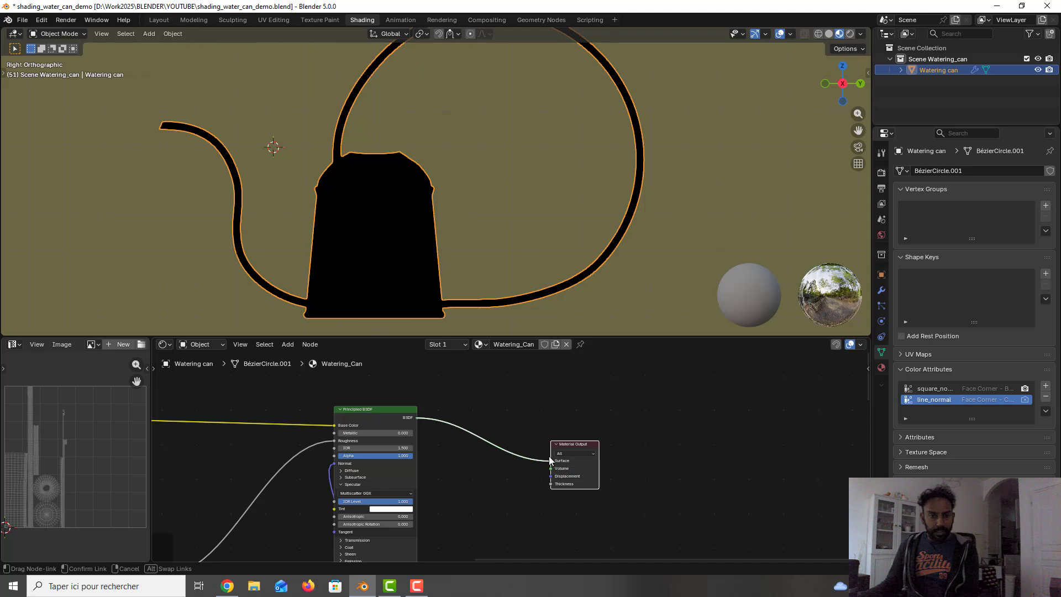
left_click_drag(619, 447, 647, 444)
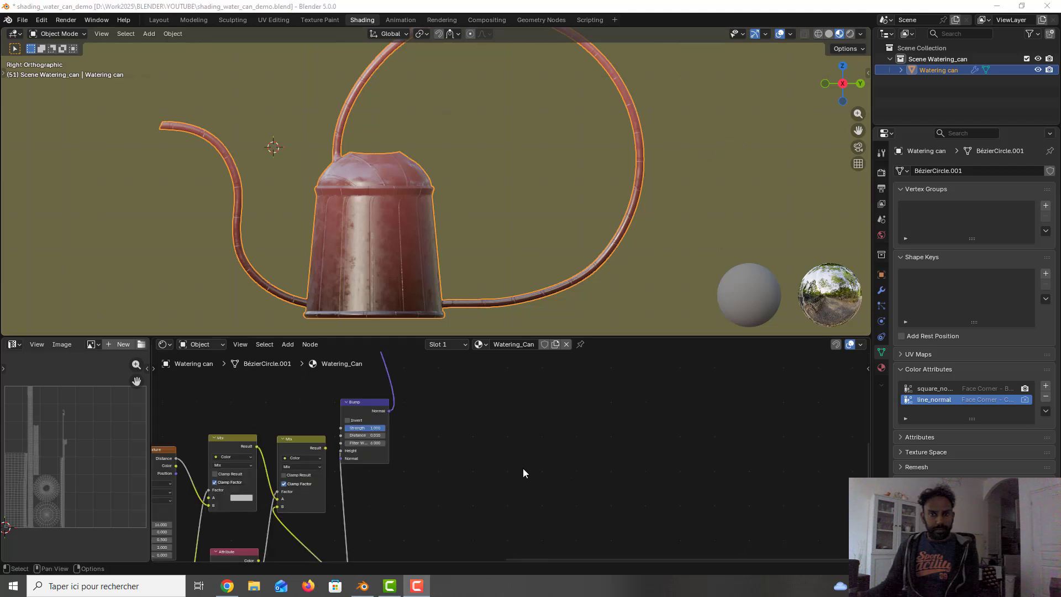
- Try a To Min of 0.75 and a To Max of 0.9 on the Wave Texture's Map Range node
middle_click_drag(522, 469, 533, 525)
left_click_drag(327, 515, 333, 515)
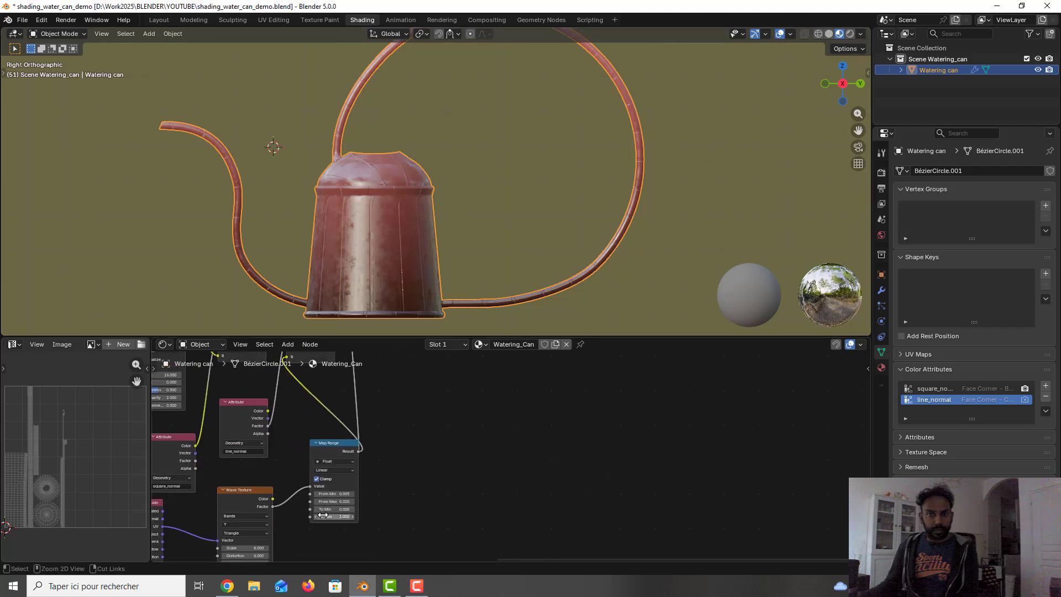
scroll(308, 485, "up", 3)
scroll(307, 489, "up", 2)
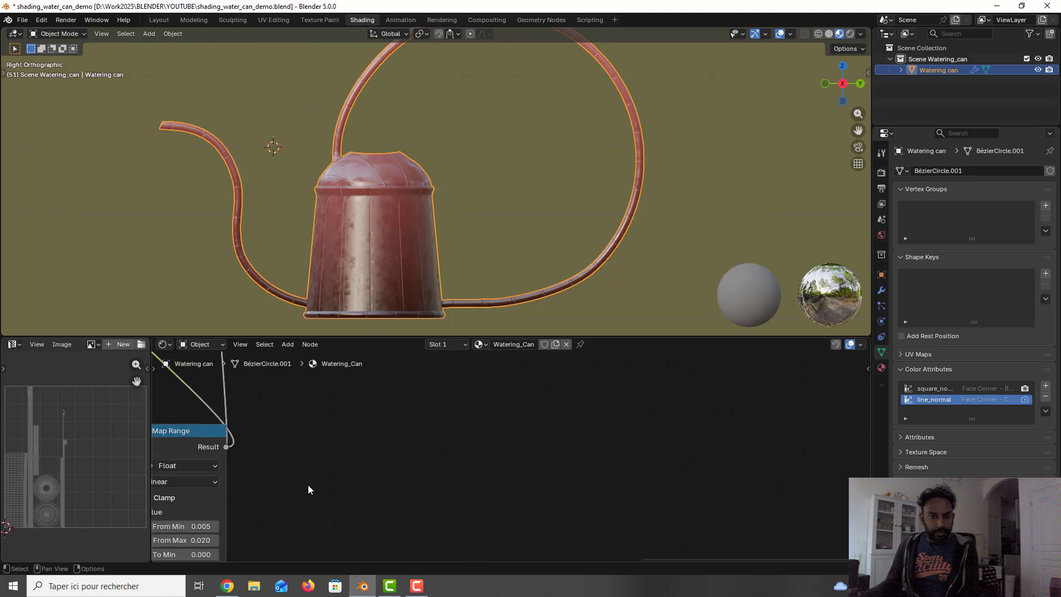
middle_click_drag(308, 489, 431, 430)
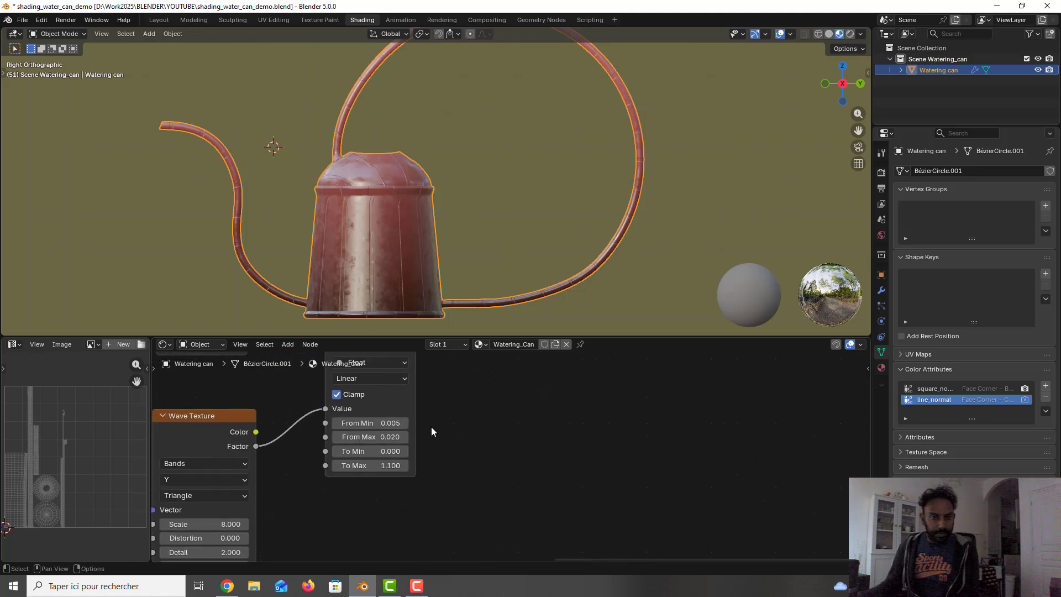
left_click(381, 450)
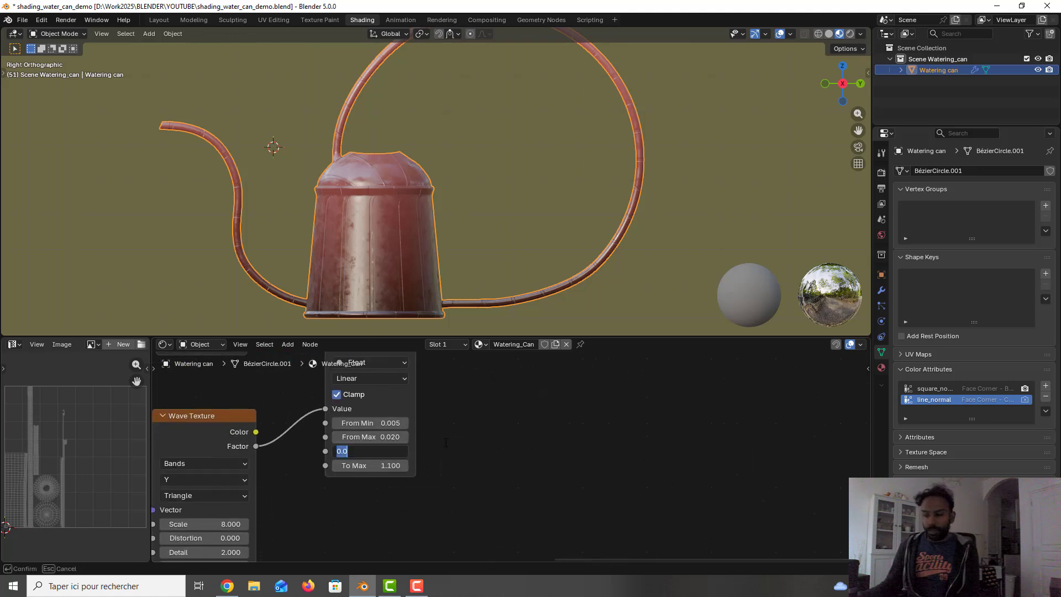
type("0.")
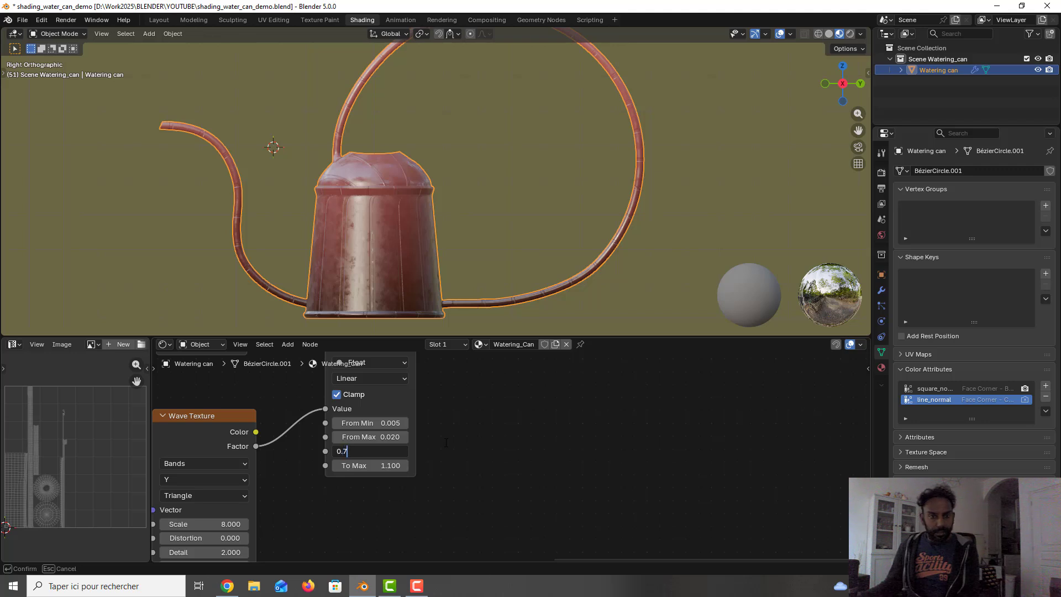
type("75")
key("Return")
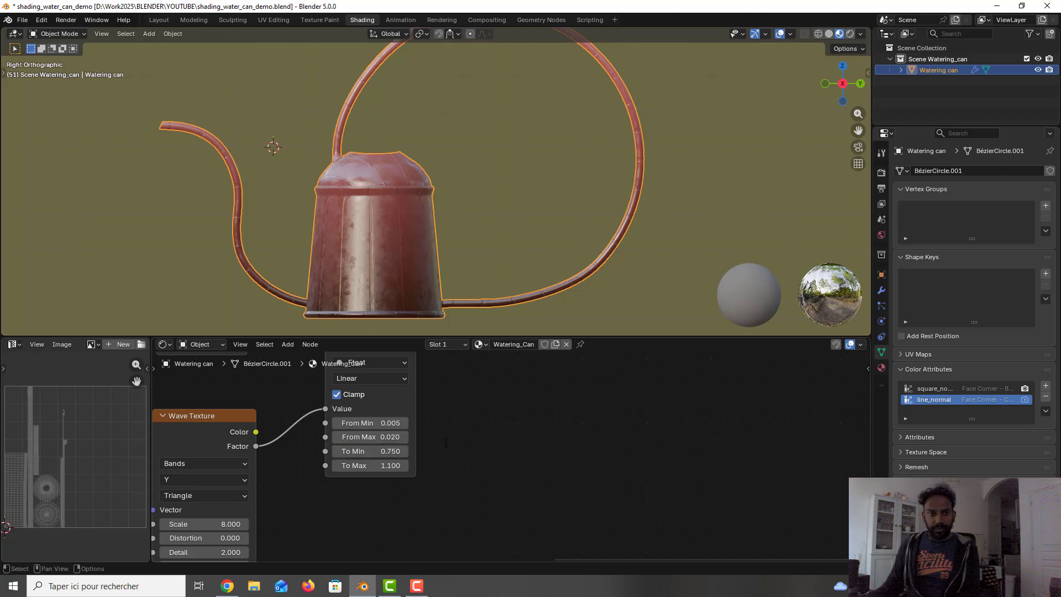
left_click(381, 465)
type("0.9")
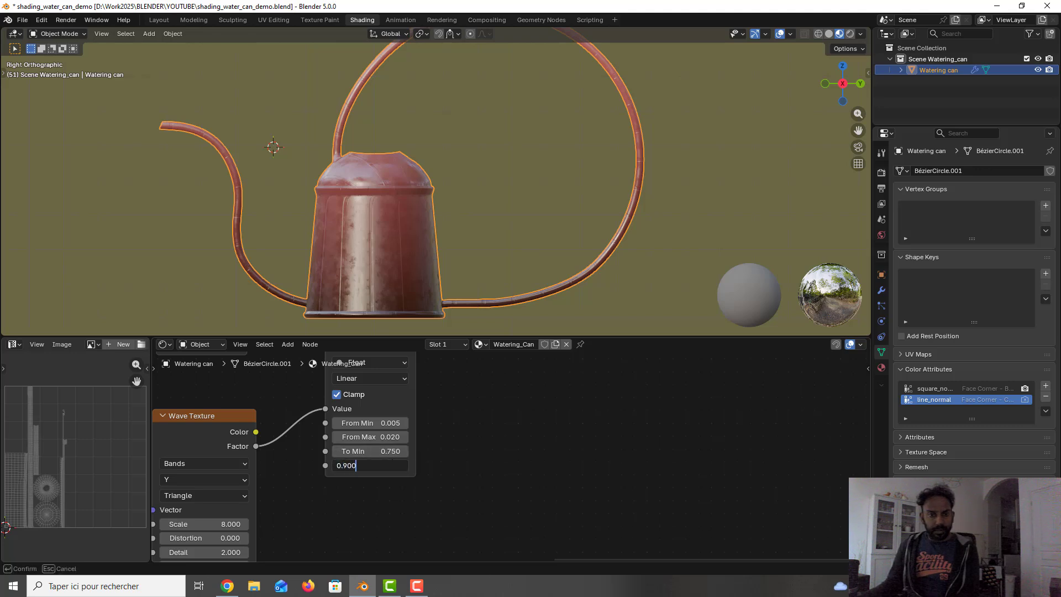
key("Return")
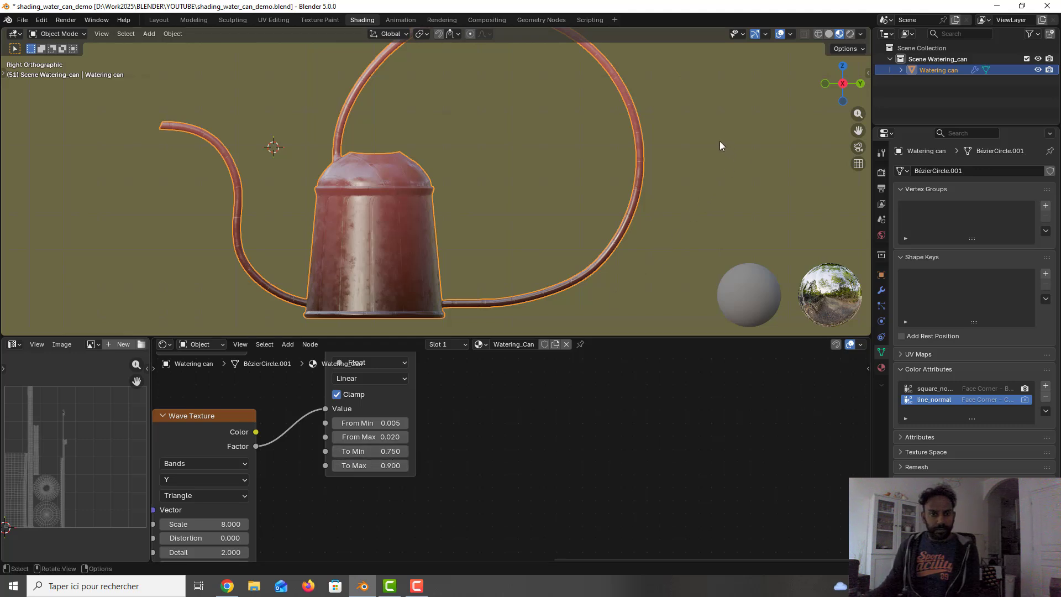
- Set the Map Range node's To Min to 0 and To Max to 0.18, and inspect the lines on the can
left_click(396, 451)
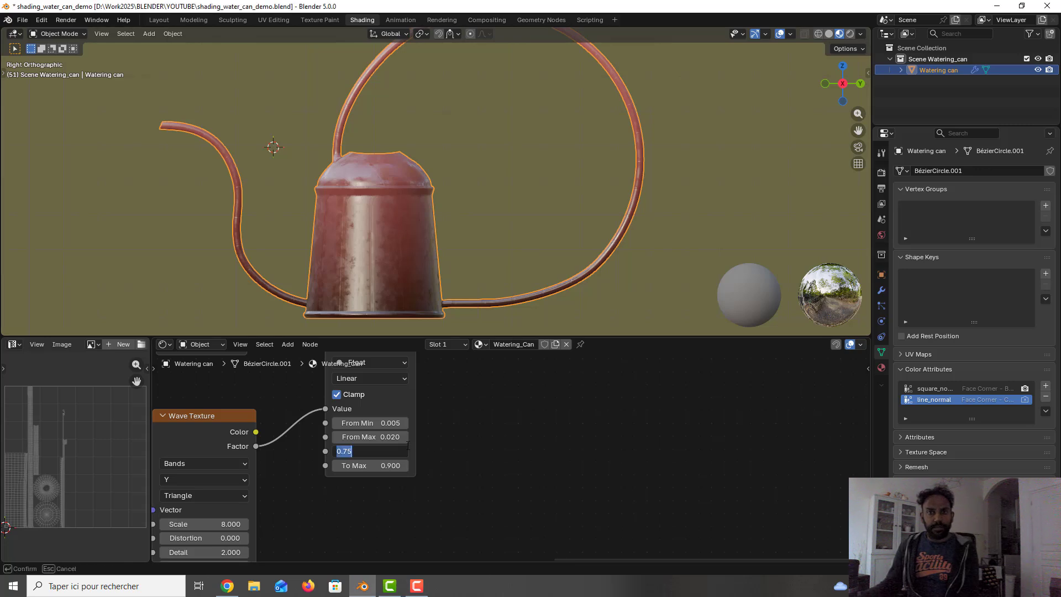
type("0")
key("Return")
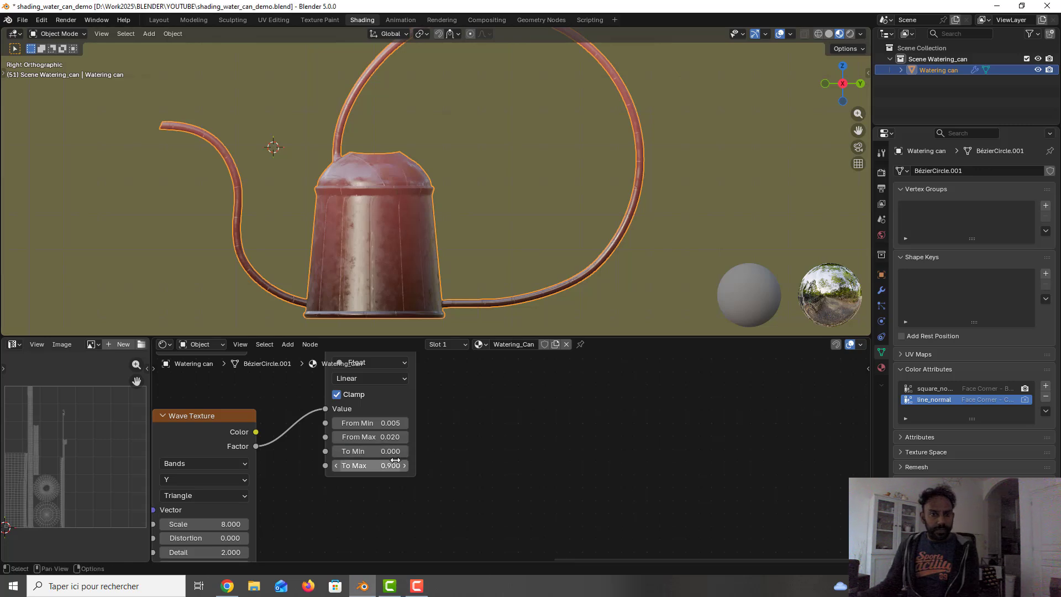
left_click(395, 463)
type("0.")
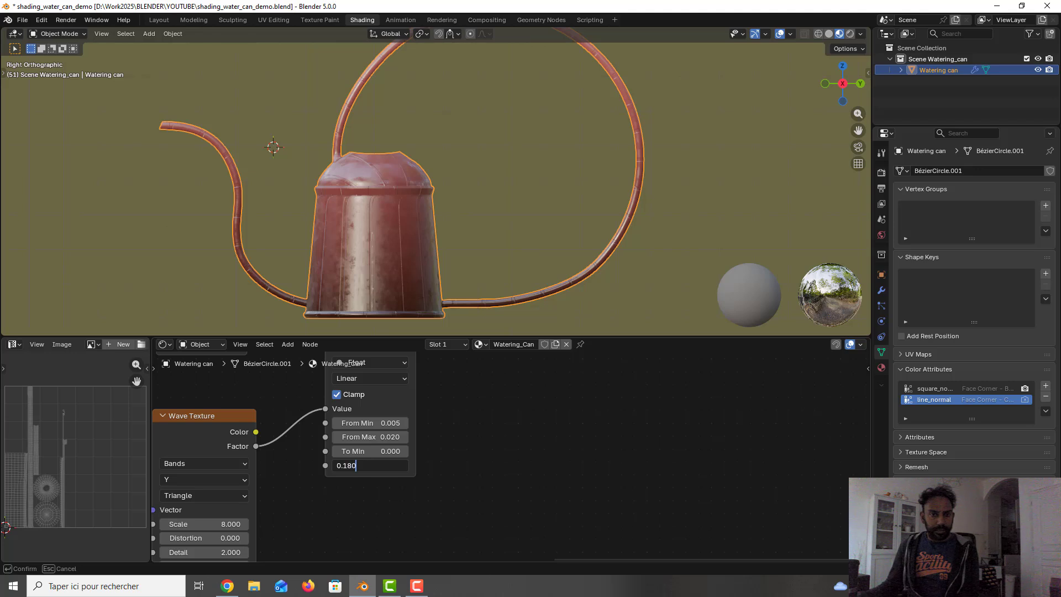
type("180")
key("Return")
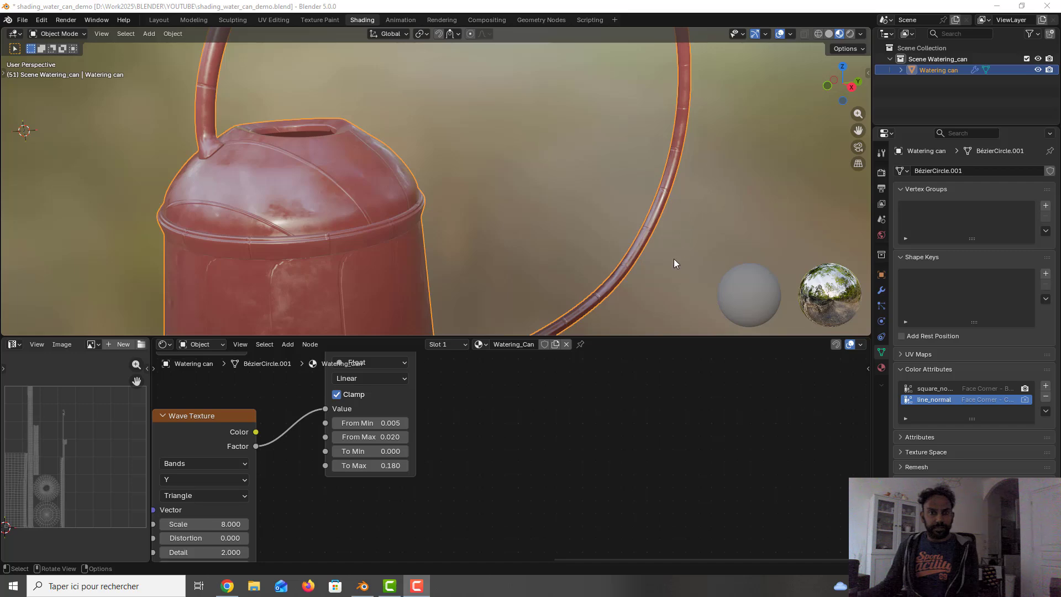
middle_click_drag(674, 263, 648, 260)
scroll(536, 307, "down", 2)
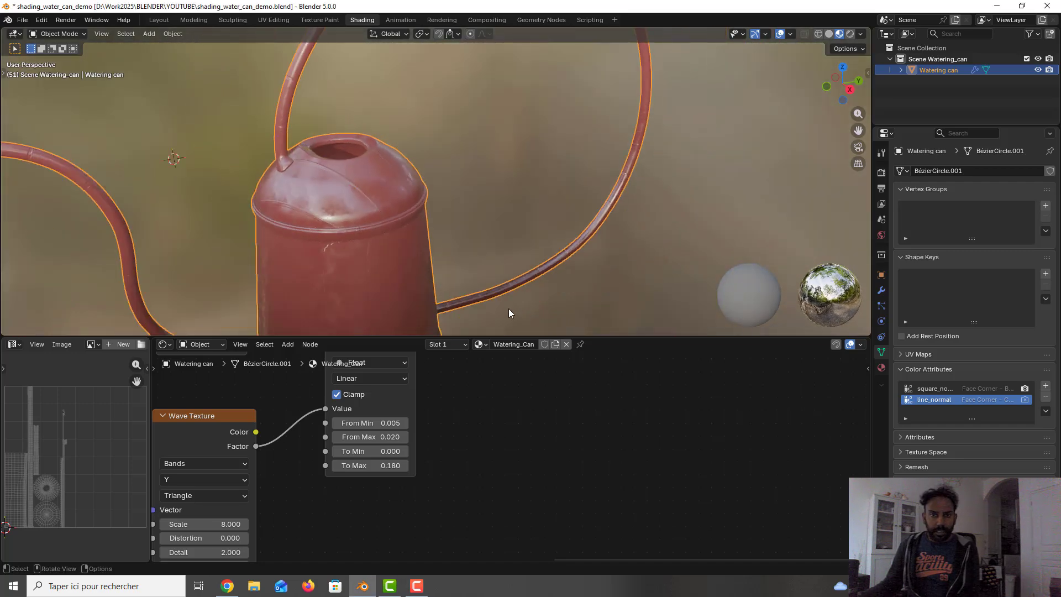
middle_click_drag(456, 291, 447, 273)
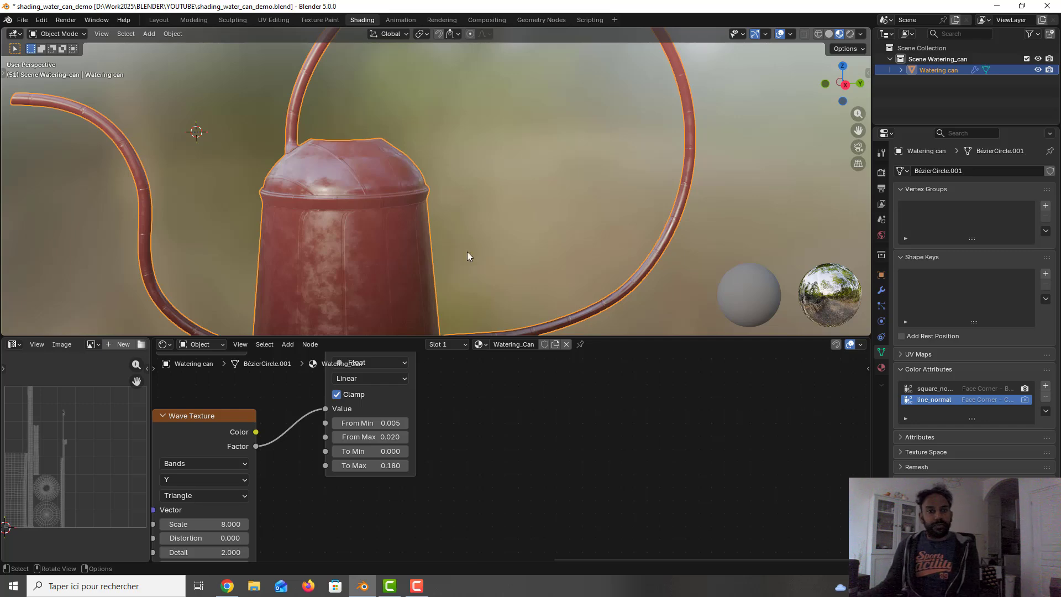
- Connect the line_normal Mix node's Result to the Bump node's Height and inspect the combined bump patterns on the can
middle_click_drag(478, 257, 499, 247)
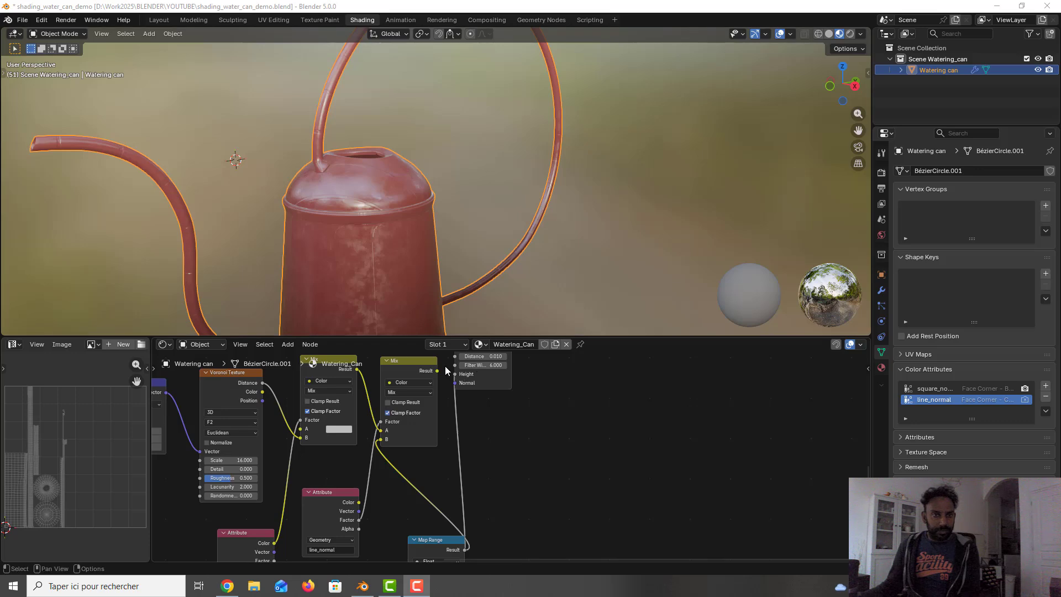
left_click_drag(437, 370, 483, 377)
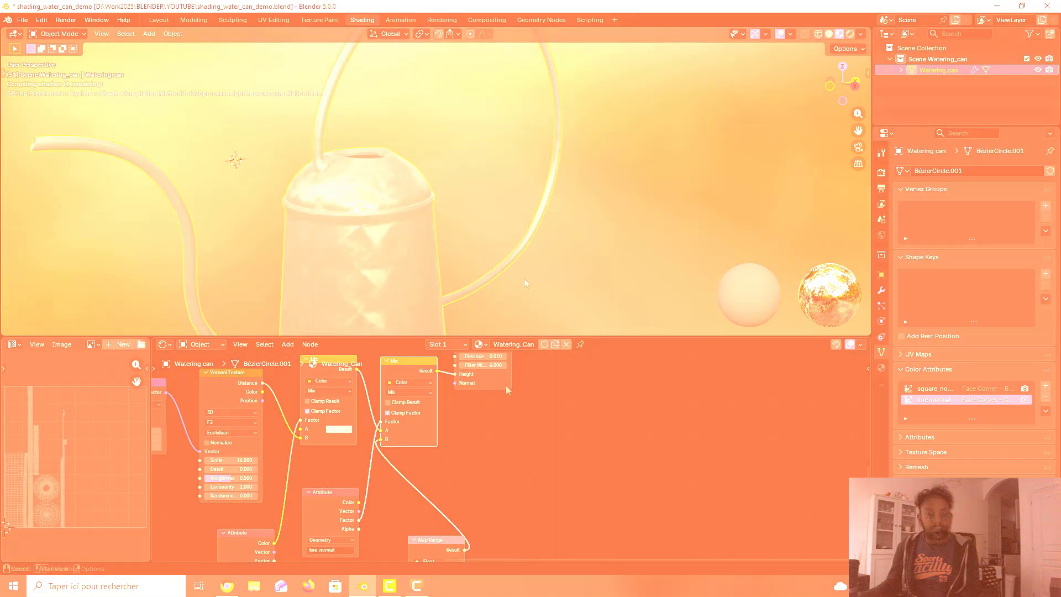
mouse_move(524, 277)
middle_mouse_down()
mouse_move(515, 288)
mouse_move(504, 272)
mouse_move(534, 270)
mouse_move(505, 259)
mouse_move(523, 261)
mouse_move(533, 266)
mouse_move(517, 278)
mouse_move(495, 268)
mouse_move(531, 271)
middle_mouse_up()
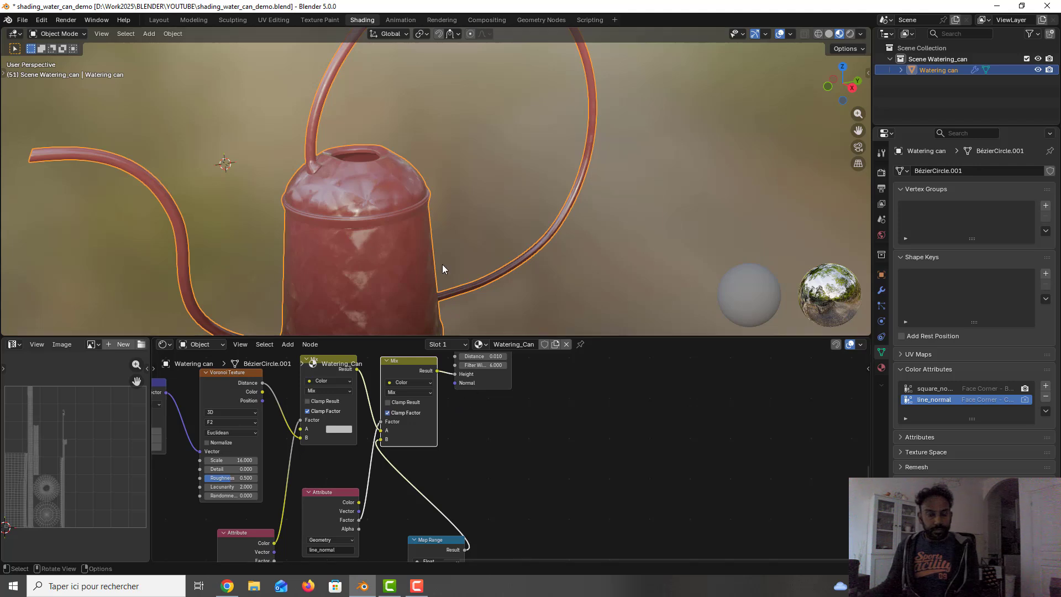
left_click(704, 137)
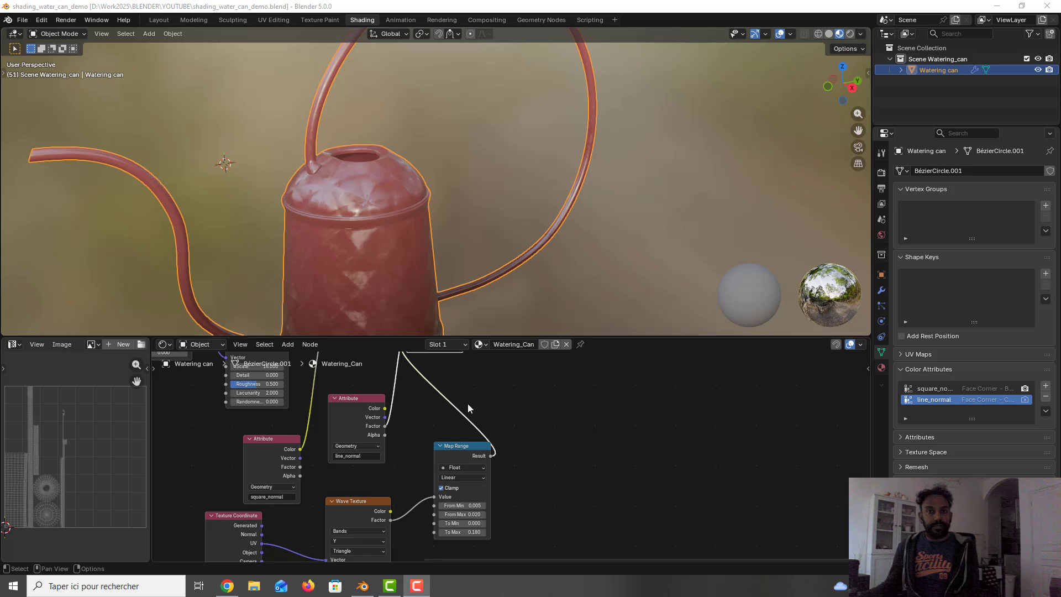
- Select all nodes of the bump setup, from the Voronoi and Wave Texture branches to the Bump node, and join them in a new frame
scroll(467, 407, "down", 1)
scroll(467, 406, "down", 3)
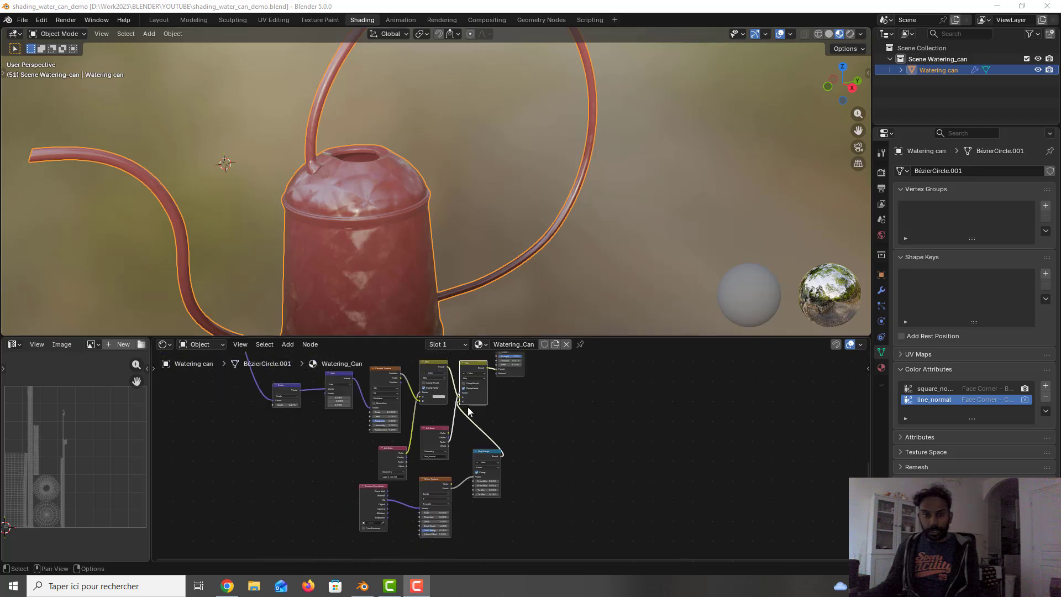
middle_click_drag(502, 395, 482, 410, "shift")
left_click_drag(244, 363, 554, 556)
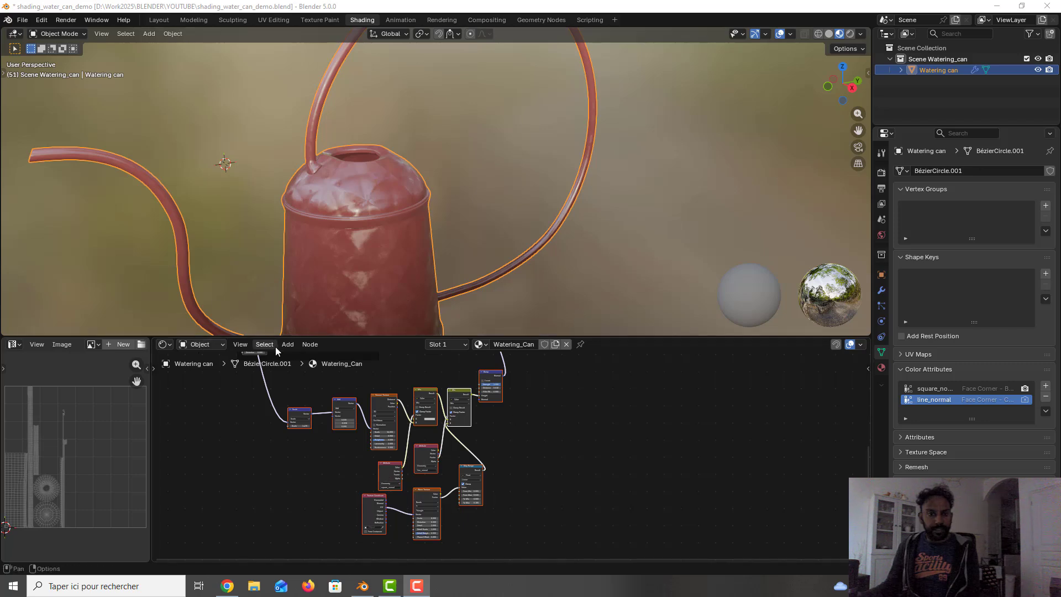
left_click(307, 343)
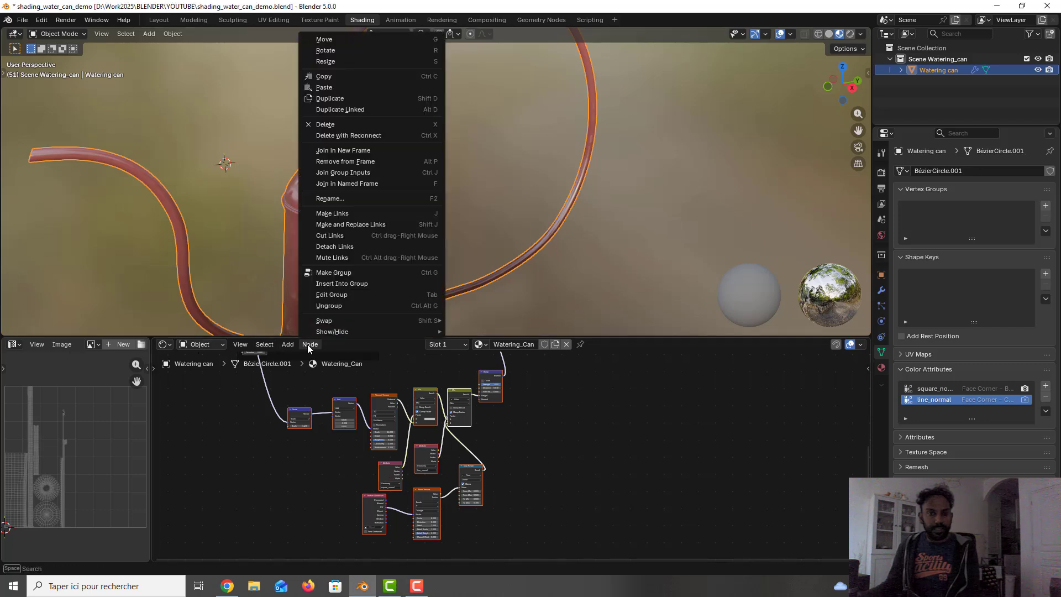
left_click(370, 154)
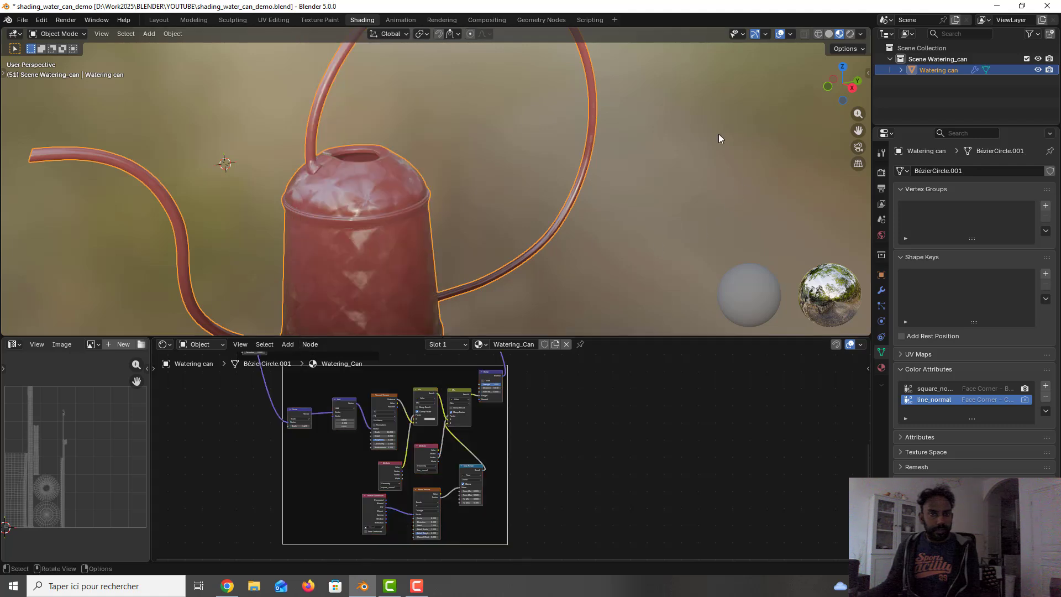
- Label the new frame around the bump nodes "normal"
left_click(300, 343)
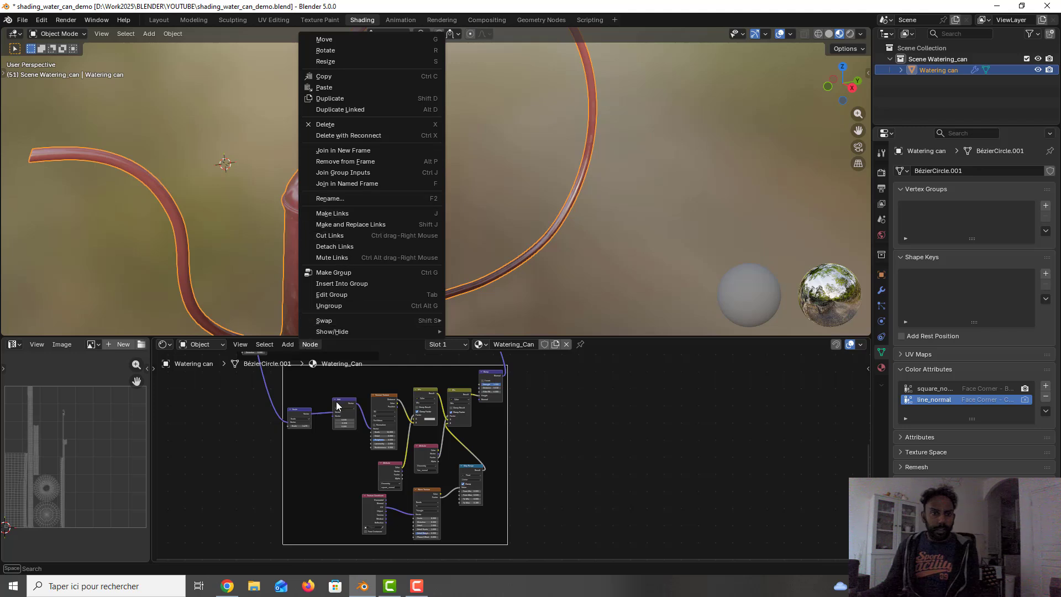
right_click(331, 383)
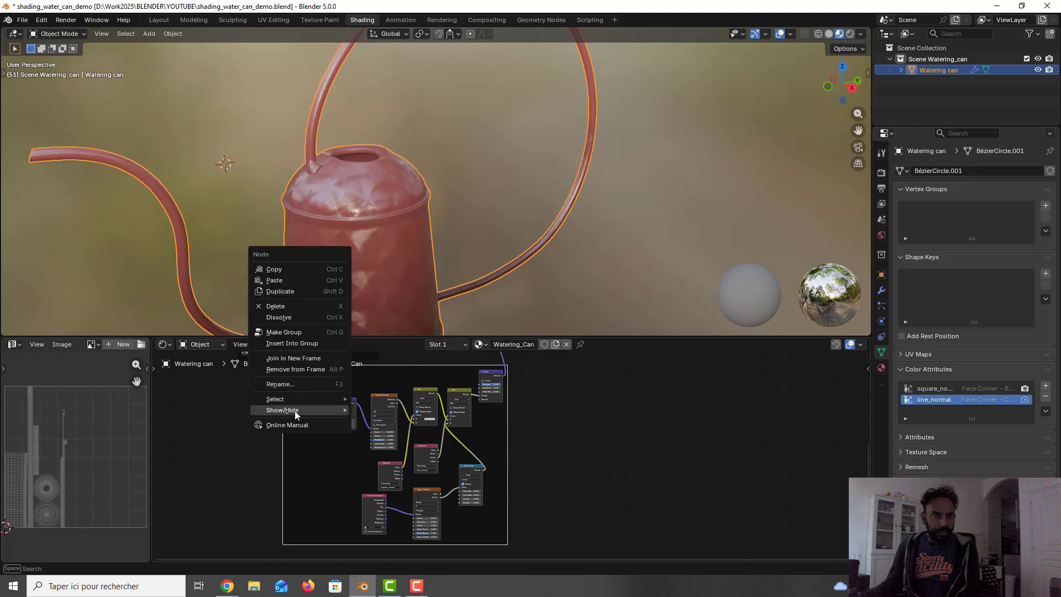
left_click(301, 383)
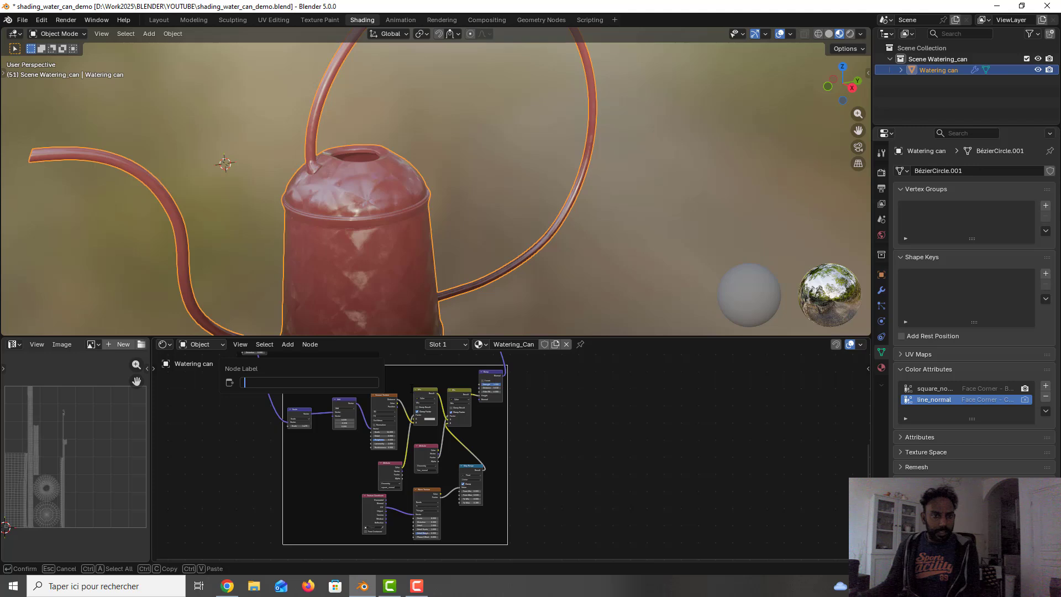
type("normal")
key("Return")
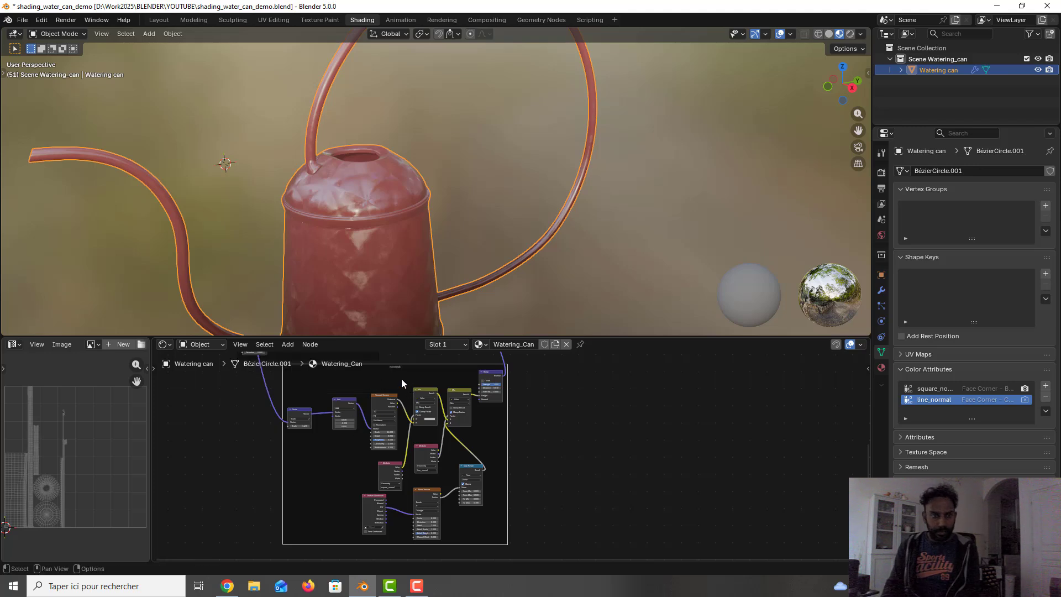
- Save the changes to shading_water_can_demo.blend
left_click_drag(395, 367, 396, 394)
scroll(348, 380, "up", 2)
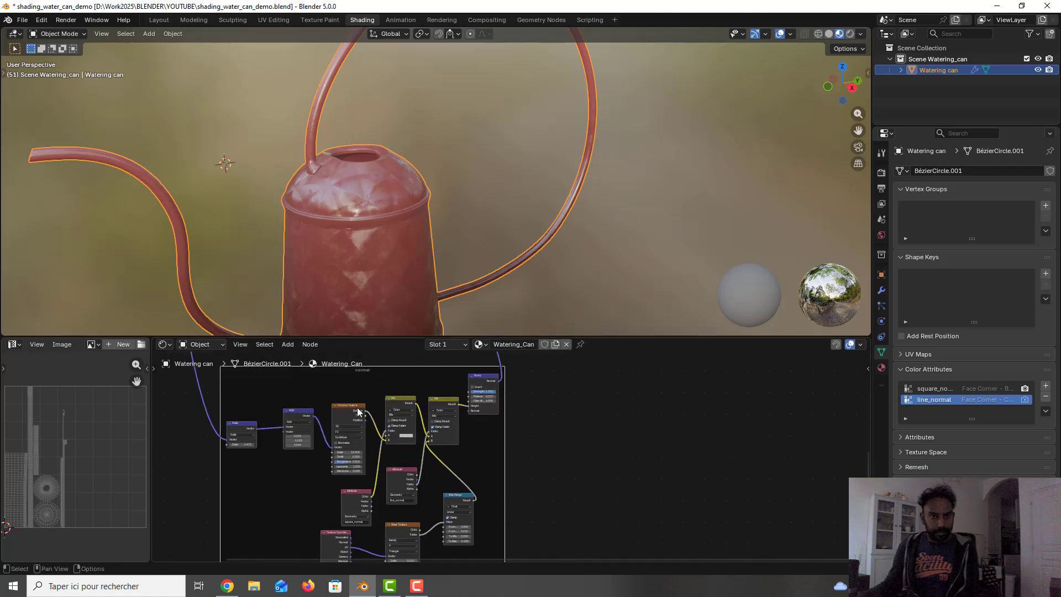
key("ctrl+s")
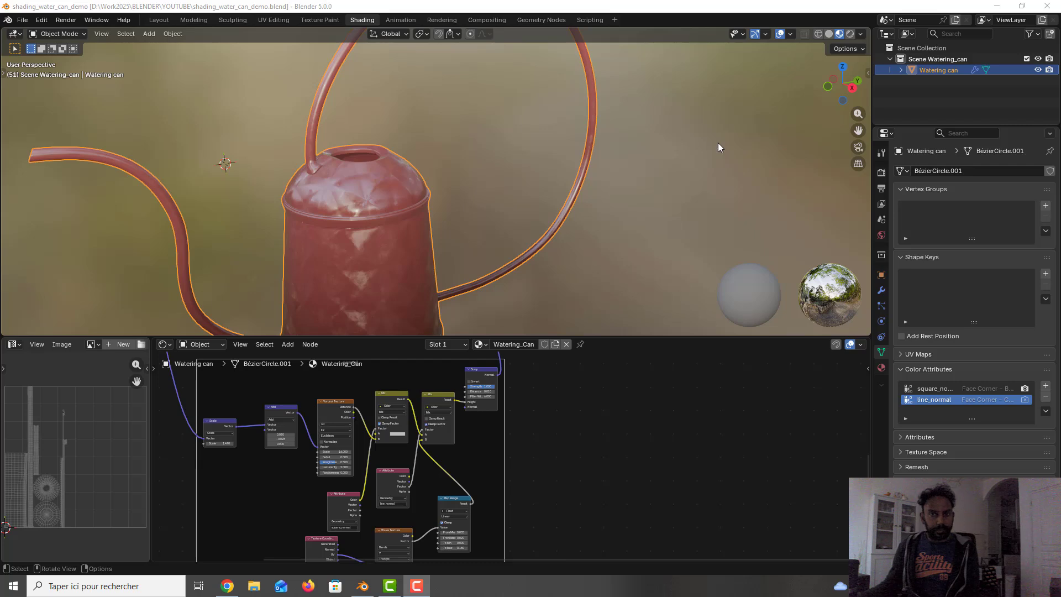